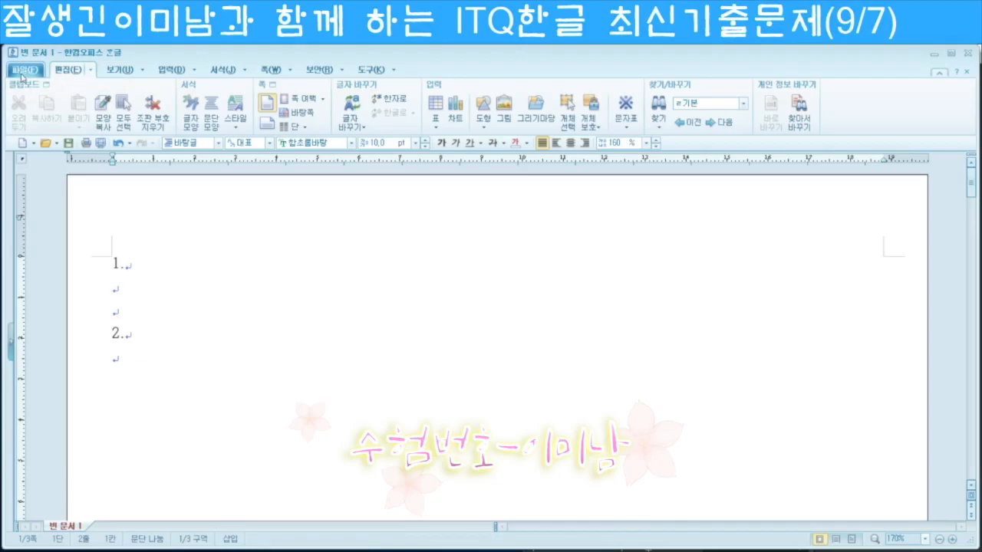
# Step: Save the document to 바탕 화면 > 방송작업 > ITQ한글 as '20190910-' plus the examinee's name
pyautogui.click(21, 70)
pyautogui.moveTo(68, 70)
pyautogui.moveTo(21, 70)
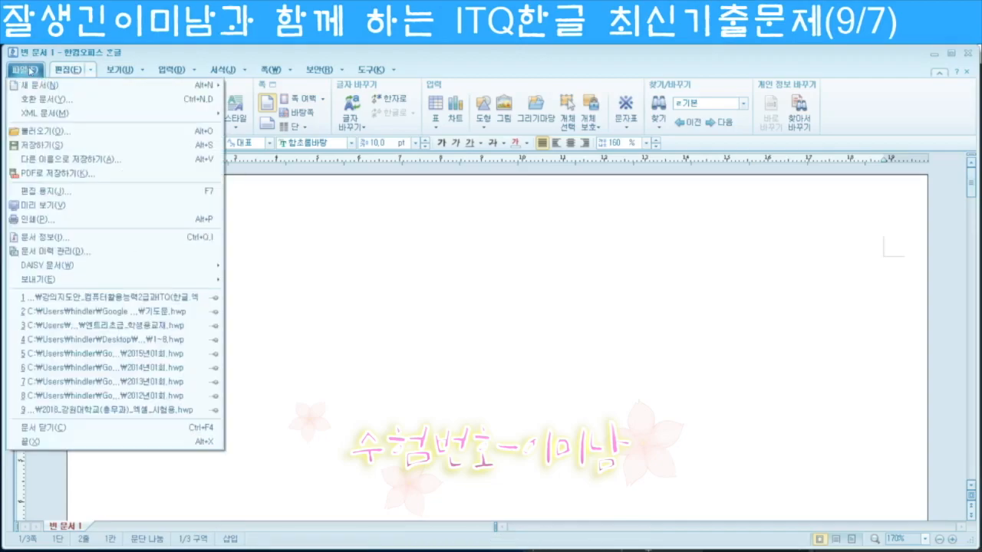
pyautogui.click(71, 159)
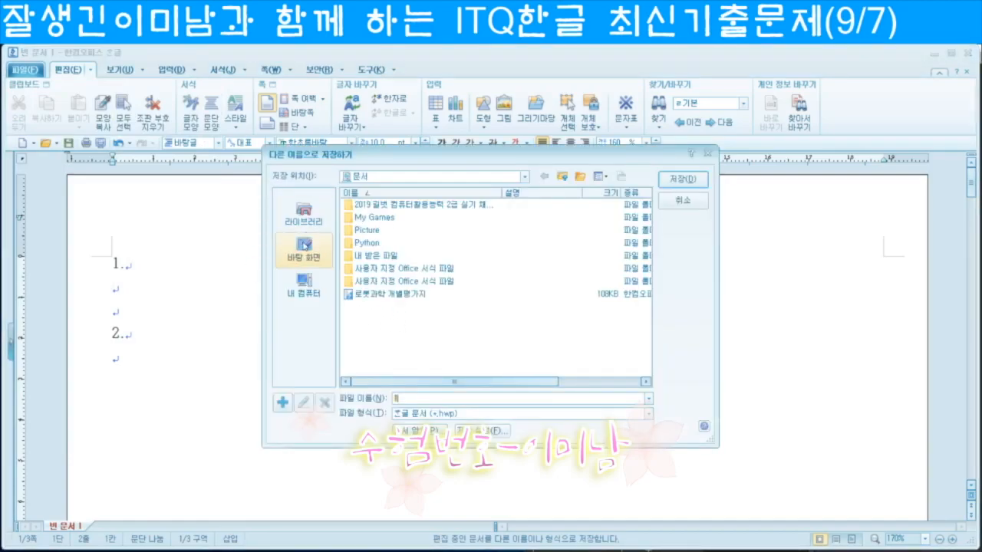
pyautogui.click(304, 247)
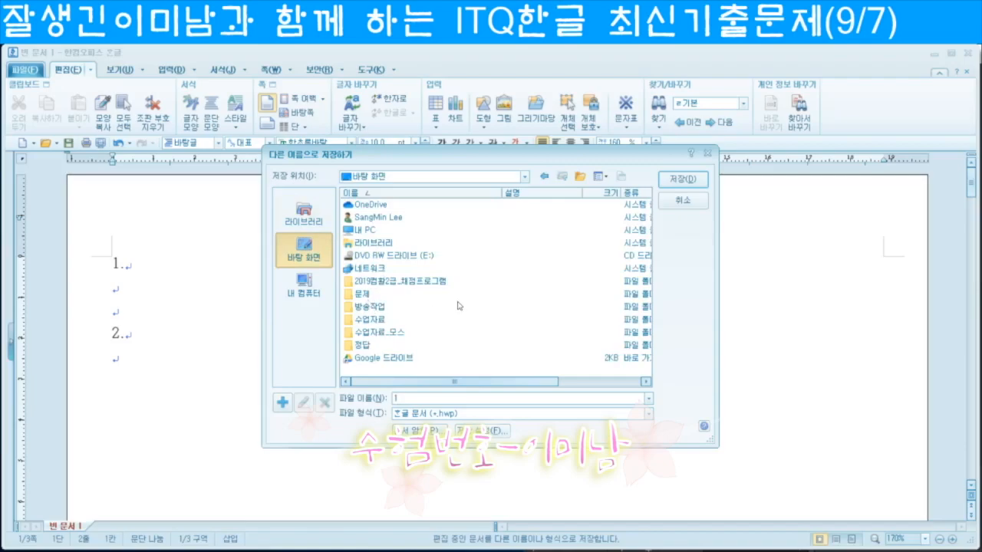
pyautogui.doubleClick(370, 306)
pyautogui.doubleClick(371, 230)
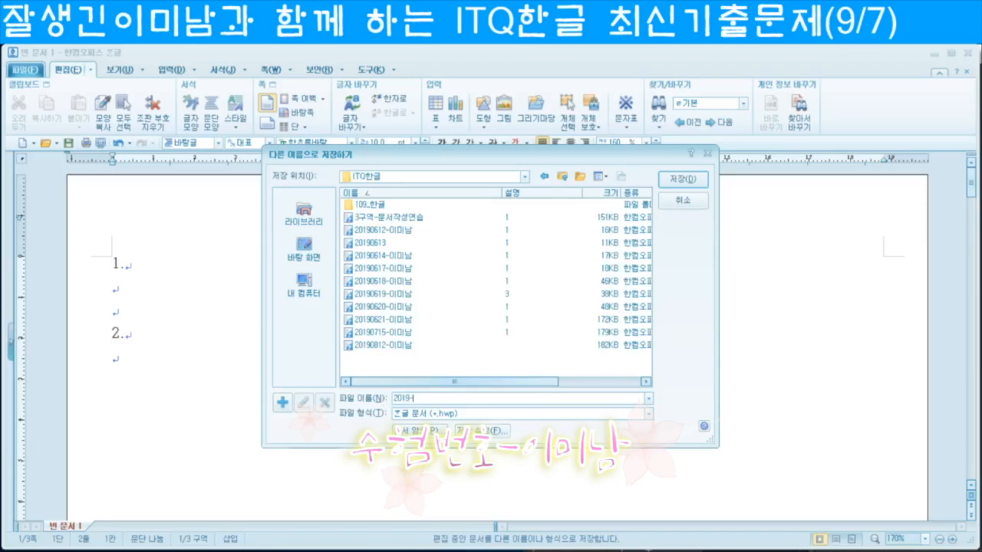
pyautogui.click(688, 181)
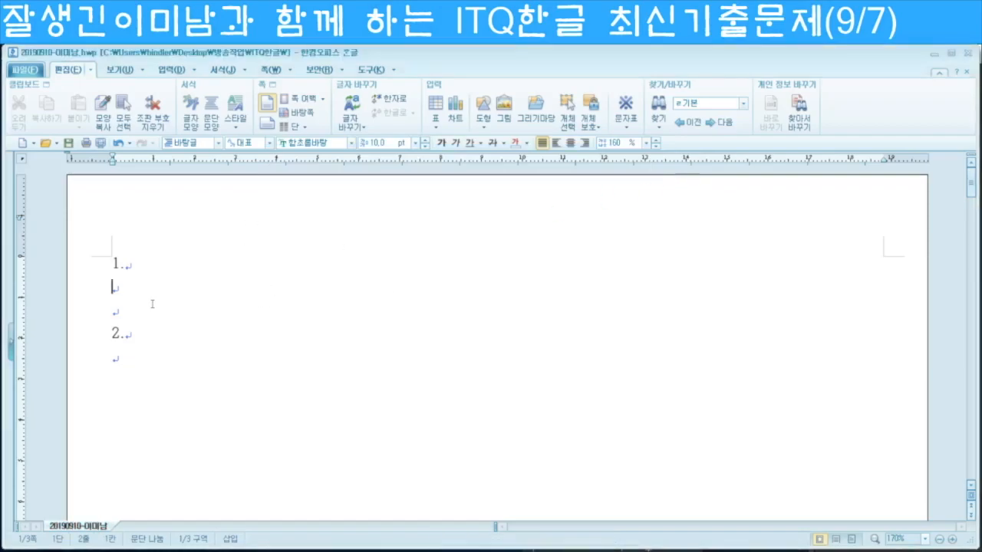
# Step: Type the English paragraph 'K-SAFETY EXPO 2019 is the largest market place…' under item 1
pyautogui.click(169, 289)
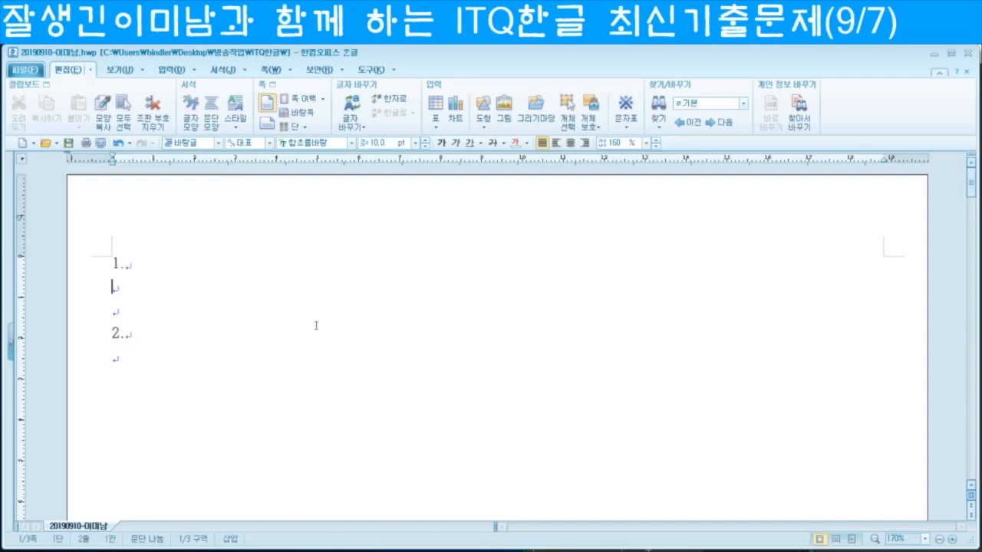
pyautogui.write('K-SaF')
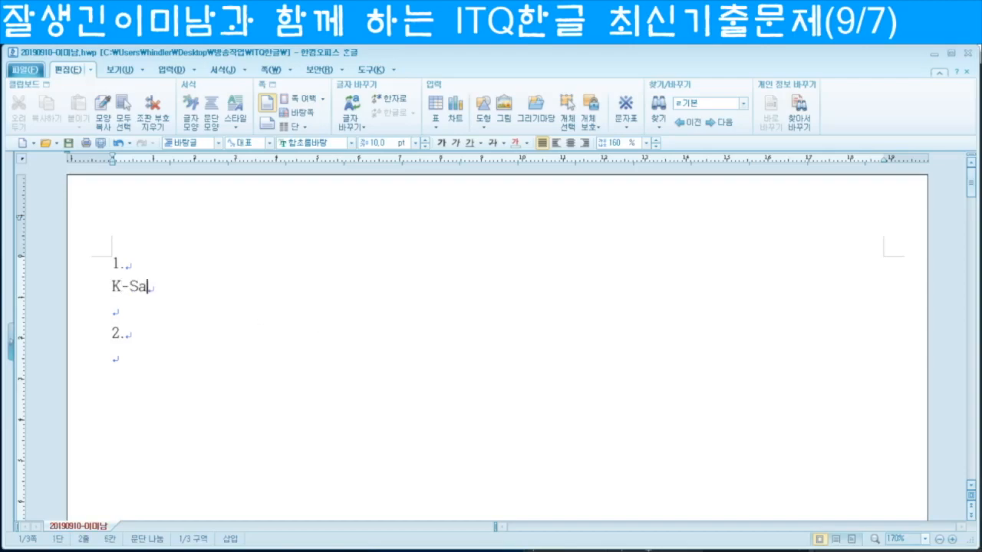
pyautogui.press('BackSpace')
pyautogui.press('BackSpace')
pyautogui.write('AFETY')
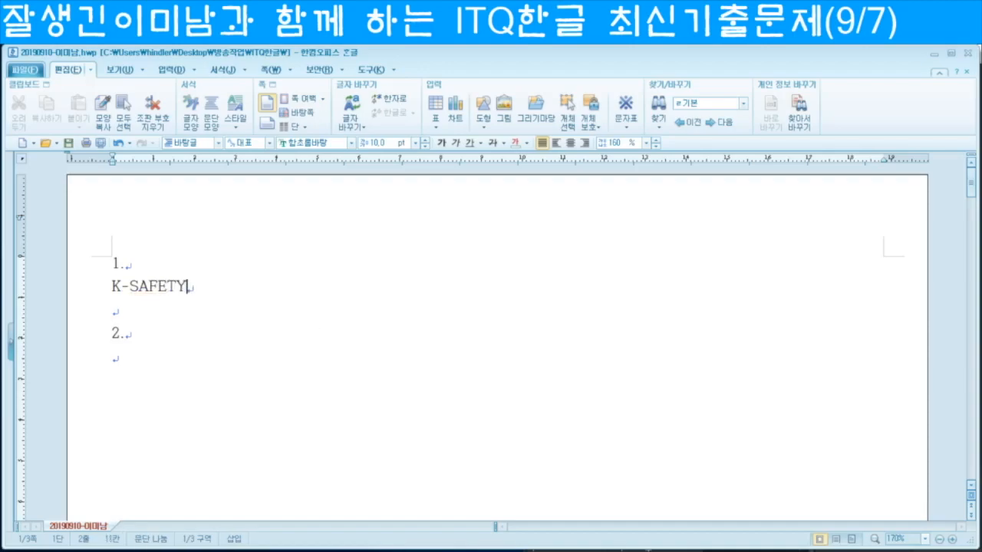
pyautogui.write(' E')
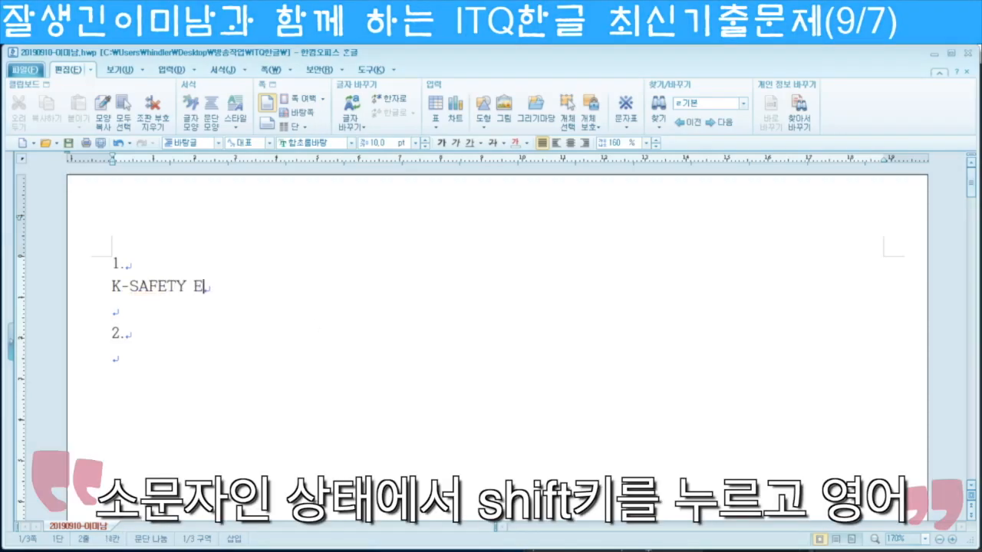
pyautogui.write('XPO 2019')
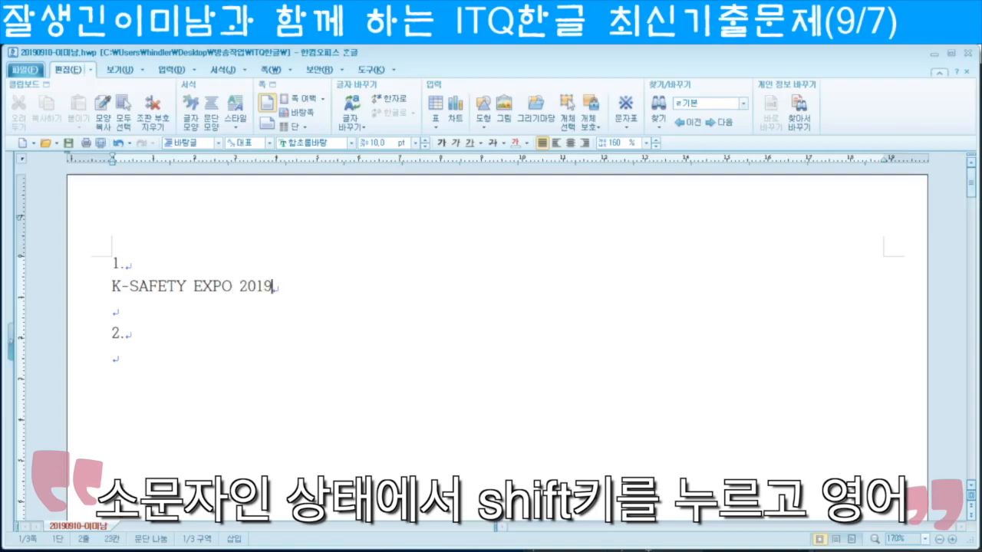
pyautogui.write(' is the largest market place of safety industry in Korean to introduce advanced techno')
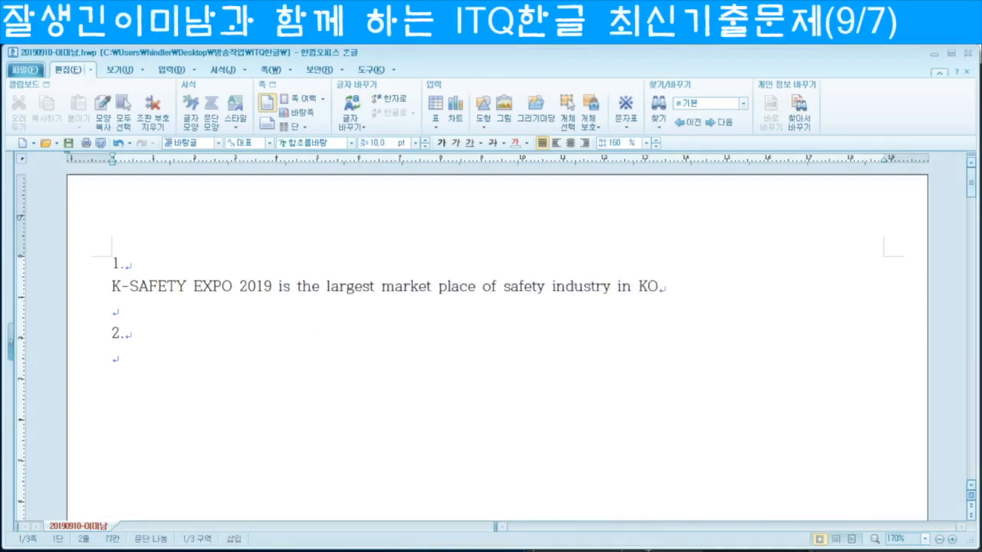
pyautogui.write('logies in safety industry of Korea to public.')
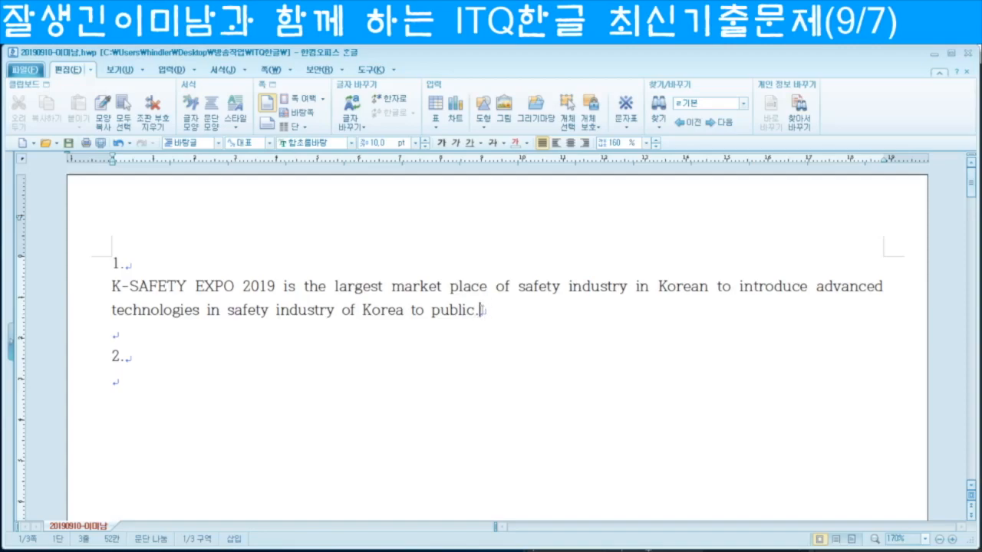
pyautogui.moveTo(482, 310); pyautogui.dragTo(92, 298)
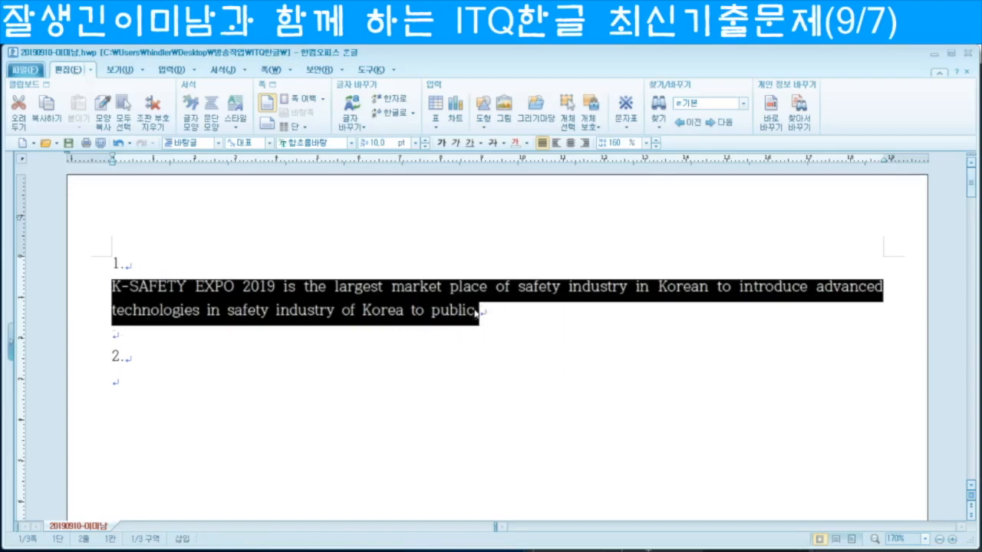
# Step: On a new line, type the Korean paragraph '대한민국 안전산업박람회는…마켓 플레이스이다.'
pyautogui.click(489, 316)
pyautogui.press('Return')
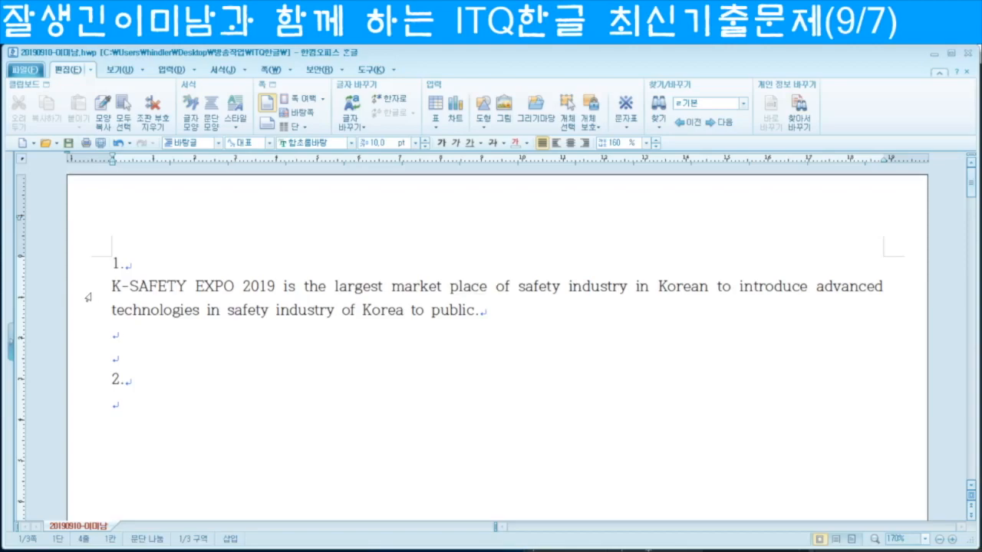
pyautogui.moveTo(86, 291); pyautogui.dragTo(83, 334)
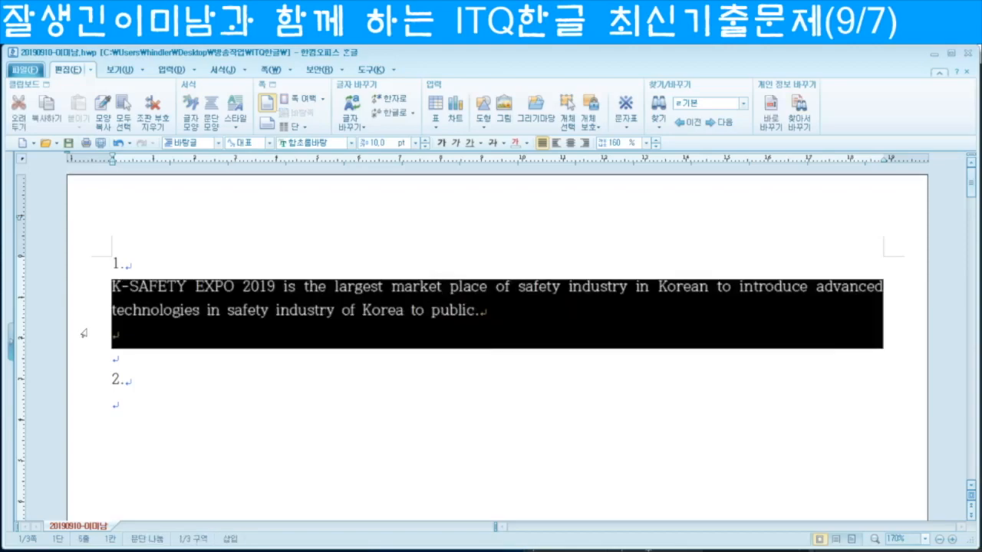
pyautogui.click(141, 334)
pyautogui.press('Delete')
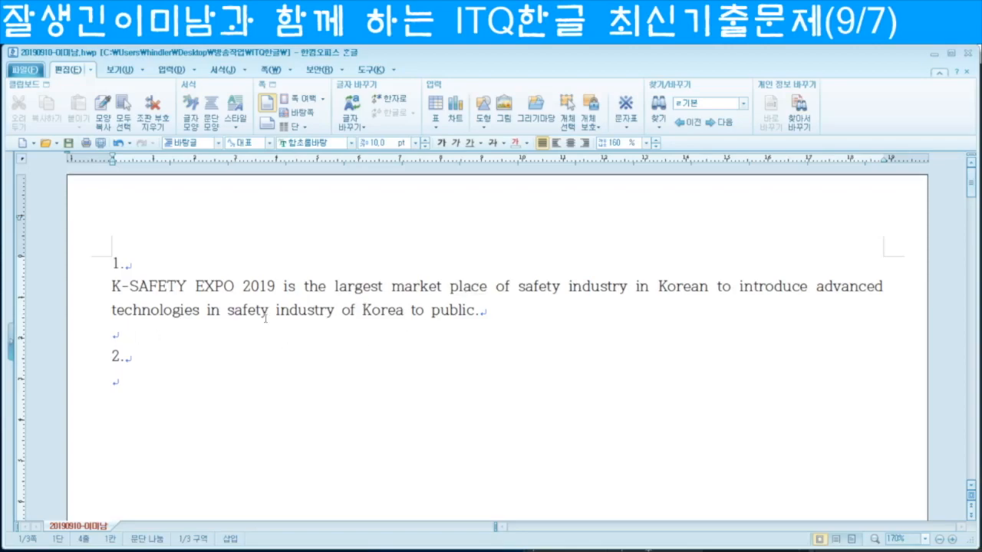
pyautogui.write('대')
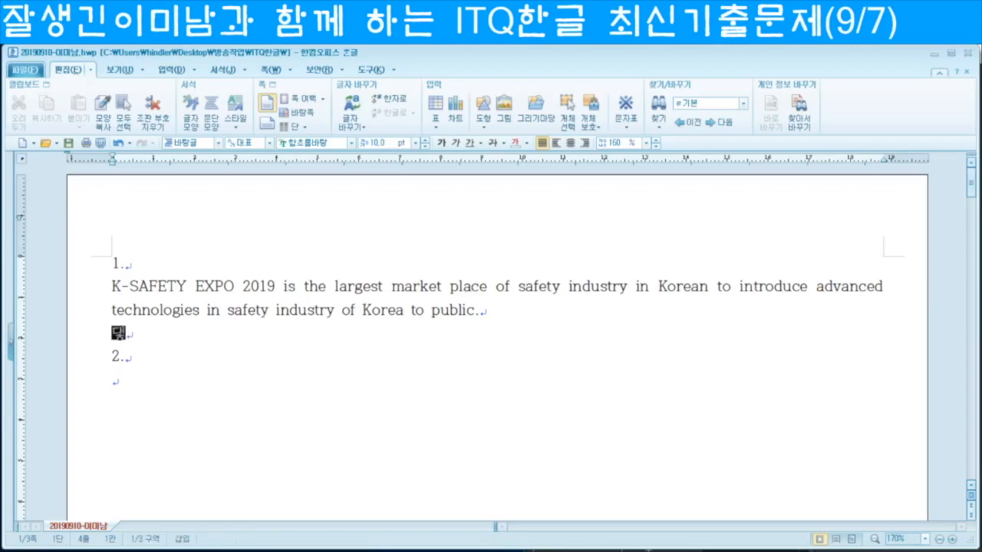
pyautogui.write('한민국 안전산업박람회는 우리나라의 선진안전산업을 선보이고 국내외 공공 바이어와 민간 바이어가 한자리에 모이는 국내 최대의 안전산업 마케')
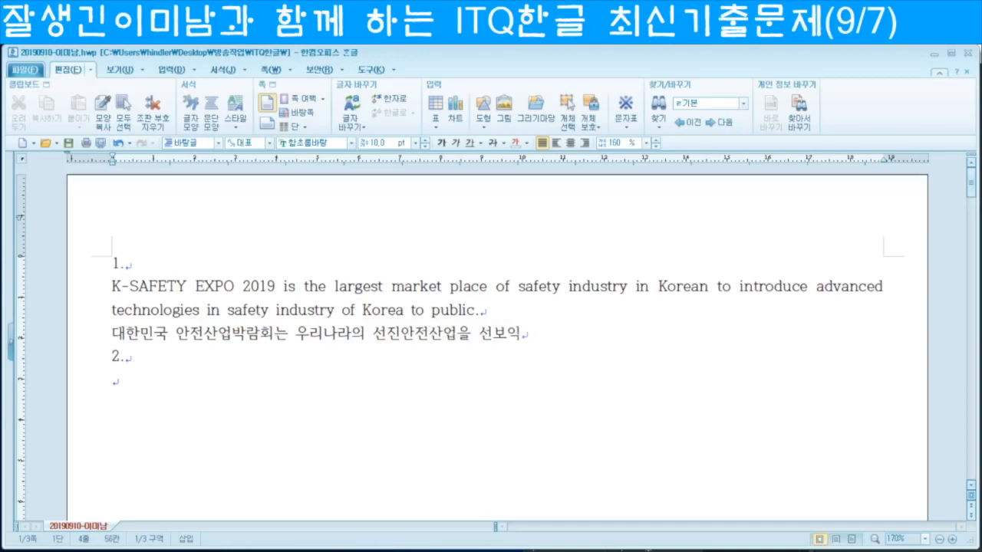
pyautogui.write('ㅅ 플레이스이다.')
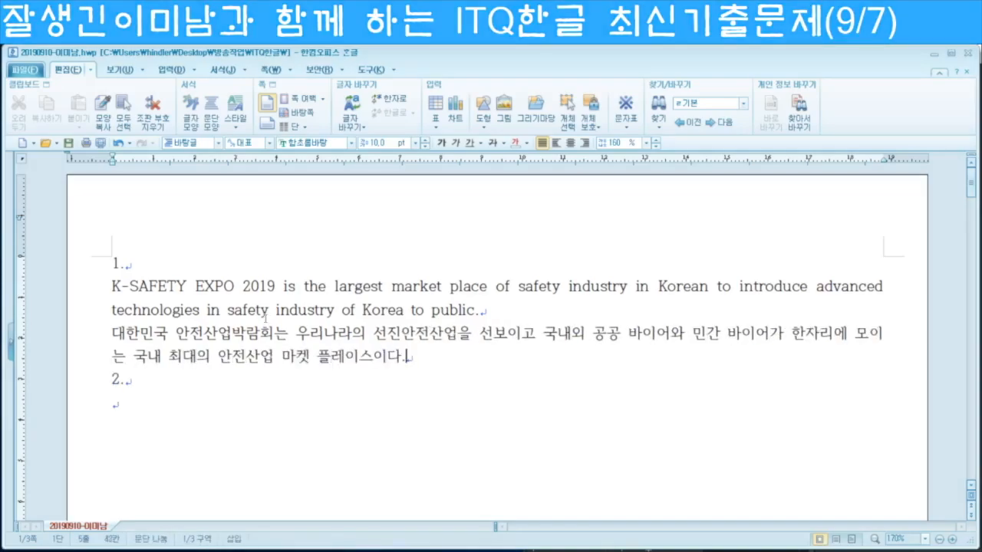
pyautogui.tripleClick(176, 289)
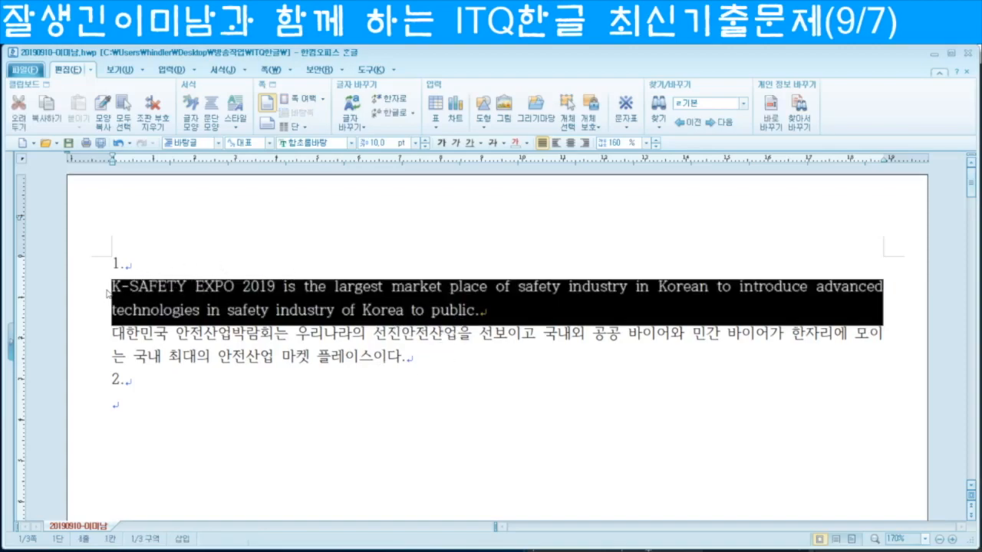
# Step: Select both item 1 paragraphs and open the Style dialog with F6
pyautogui.click(94, 290)
pyautogui.click(115, 293)
pyautogui.moveTo(93, 290); pyautogui.dragTo(174, 359)
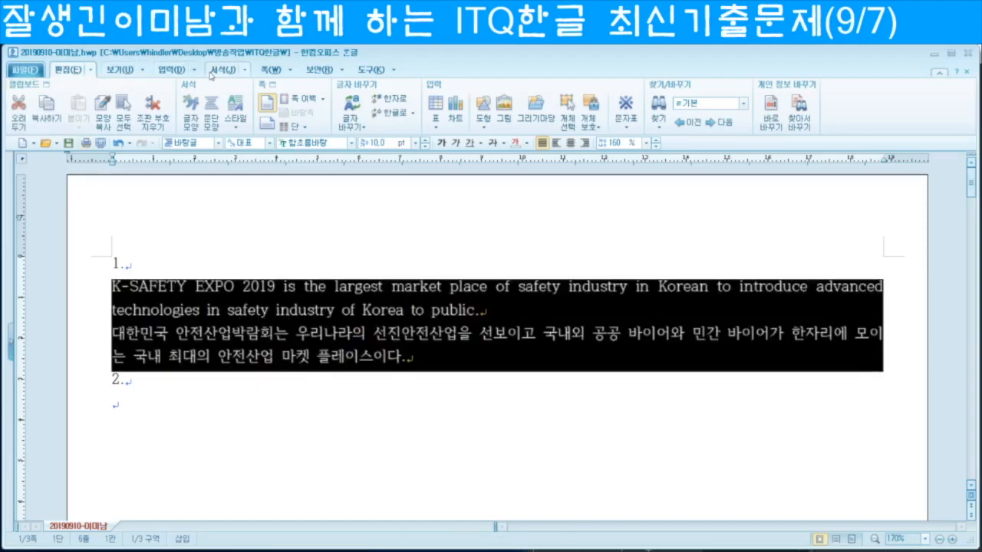
pyautogui.click(247, 71)
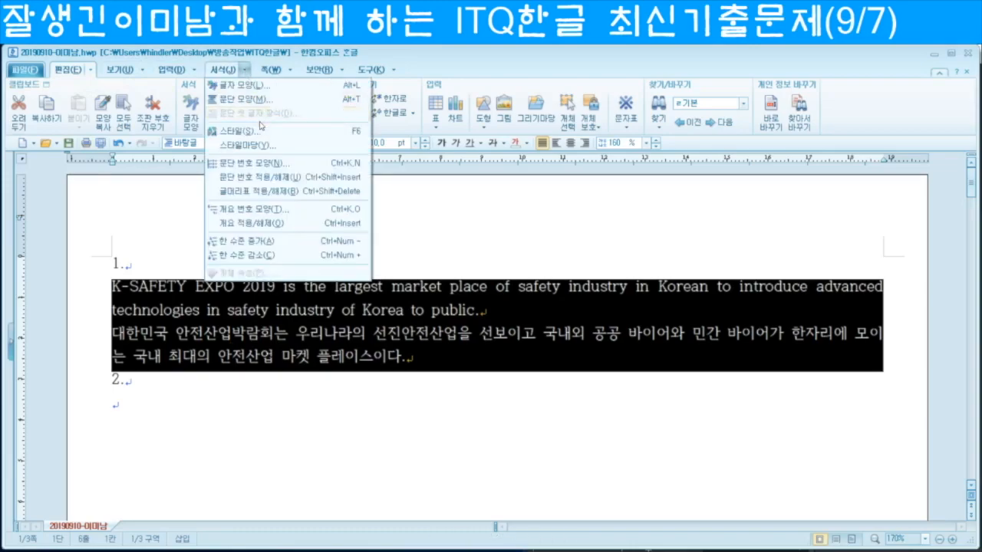
pyautogui.click(119, 290)
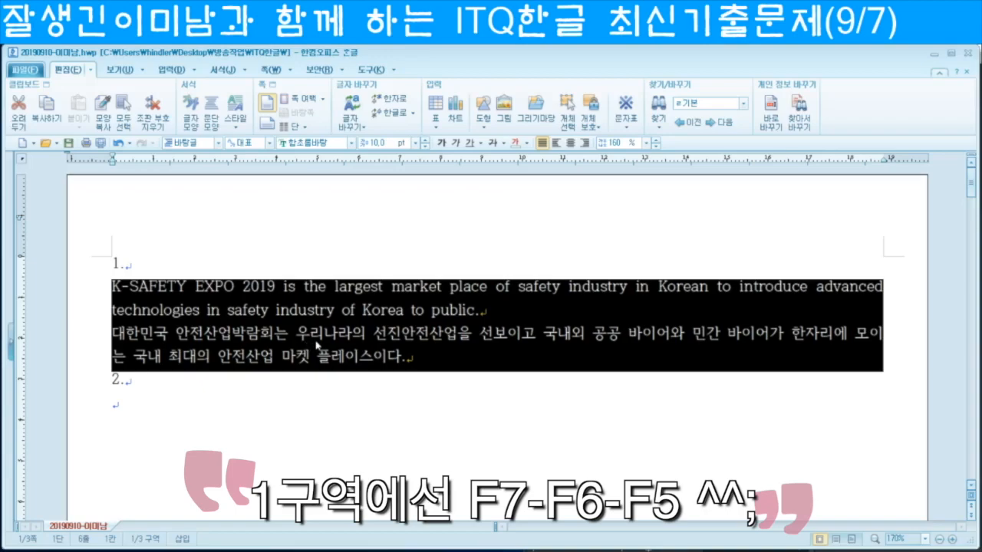
pyautogui.click(292, 331)
pyautogui.doubleClick(93, 291)
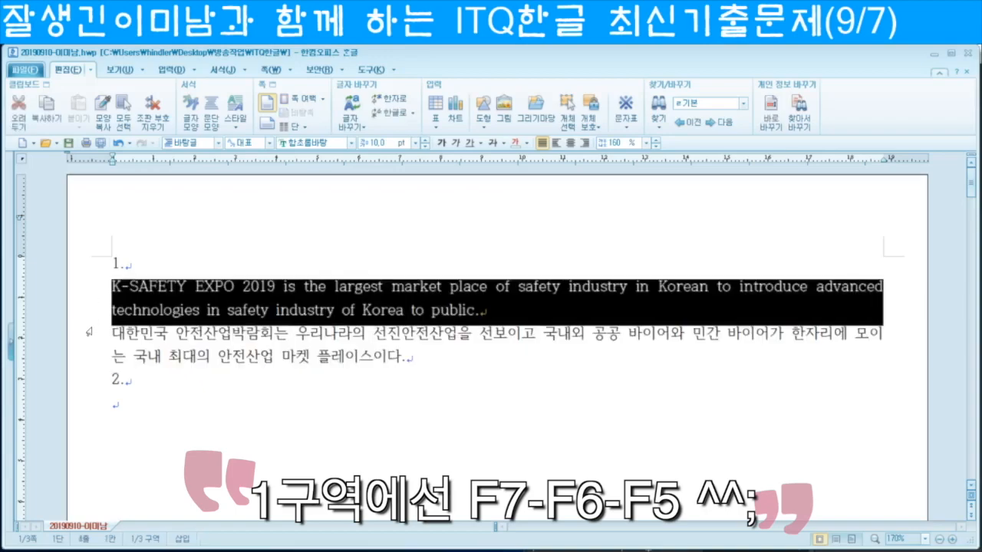
pyautogui.keyDown('shift'); pyautogui.click(86, 358); pyautogui.keyUp('shift')
pyautogui.press('F6')
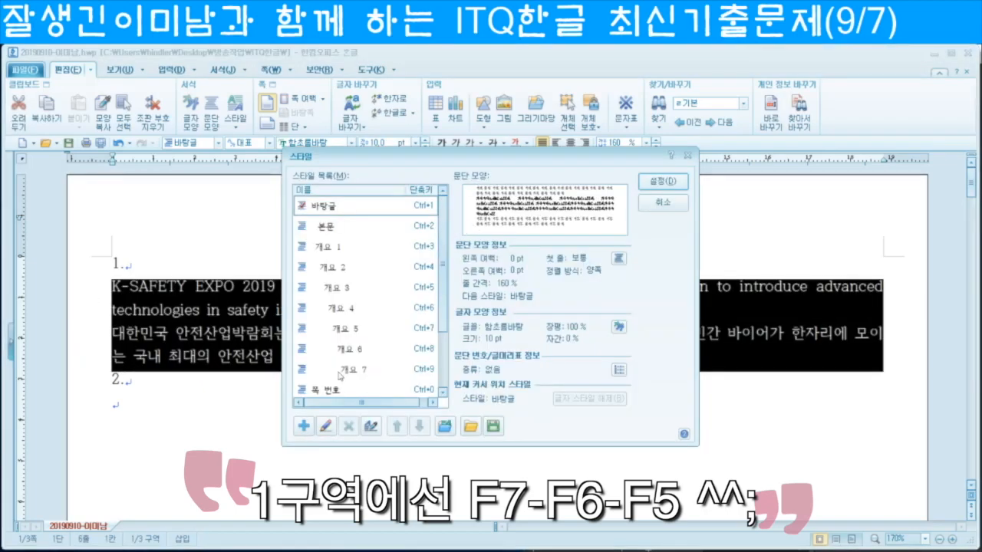
# Step: Add a new style named 'expo' with a 15 pt left margin and 10 pt space below
pyautogui.click(304, 427)
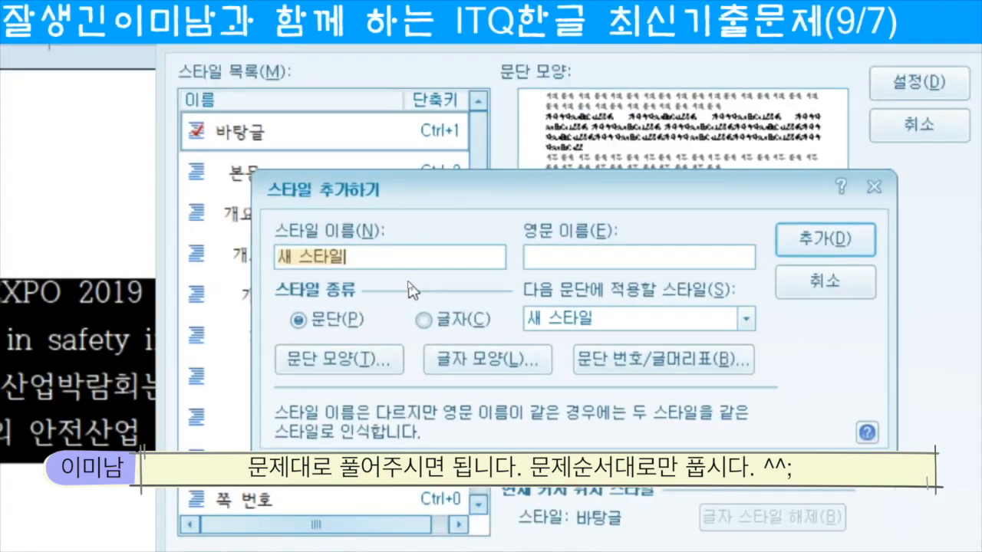
pyautogui.write('expo')
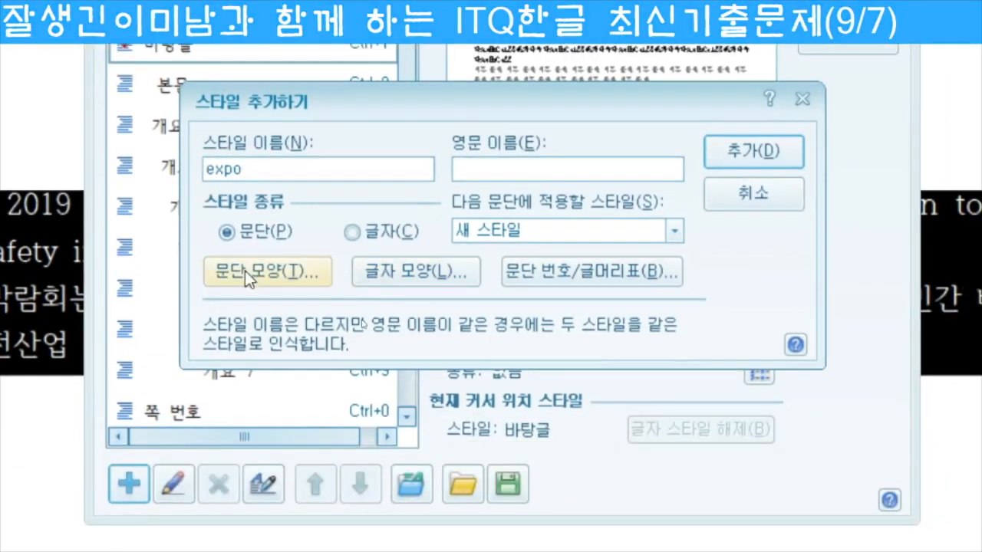
pyautogui.click(252, 274)
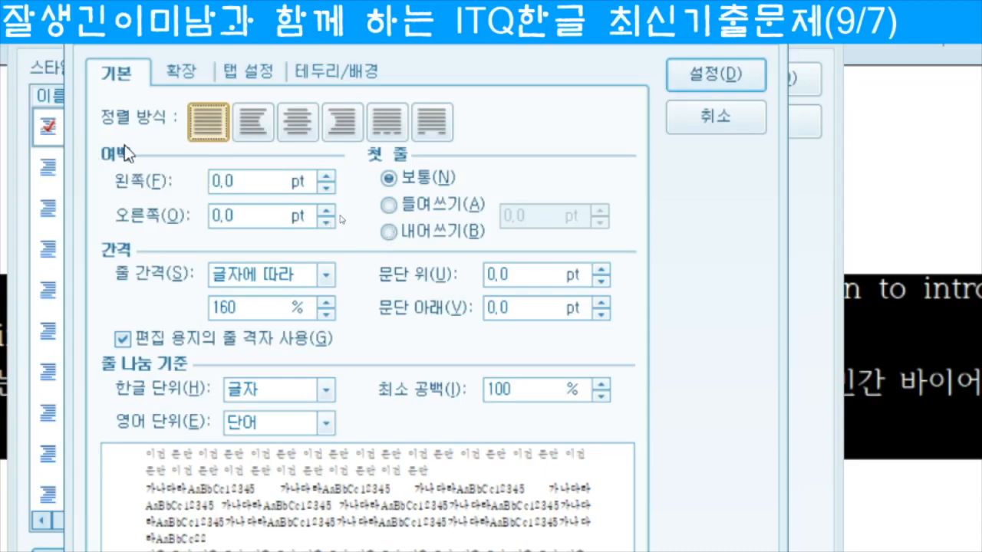
pyautogui.moveTo(251, 186); pyautogui.dragTo(178, 190)
pyautogui.write('15')
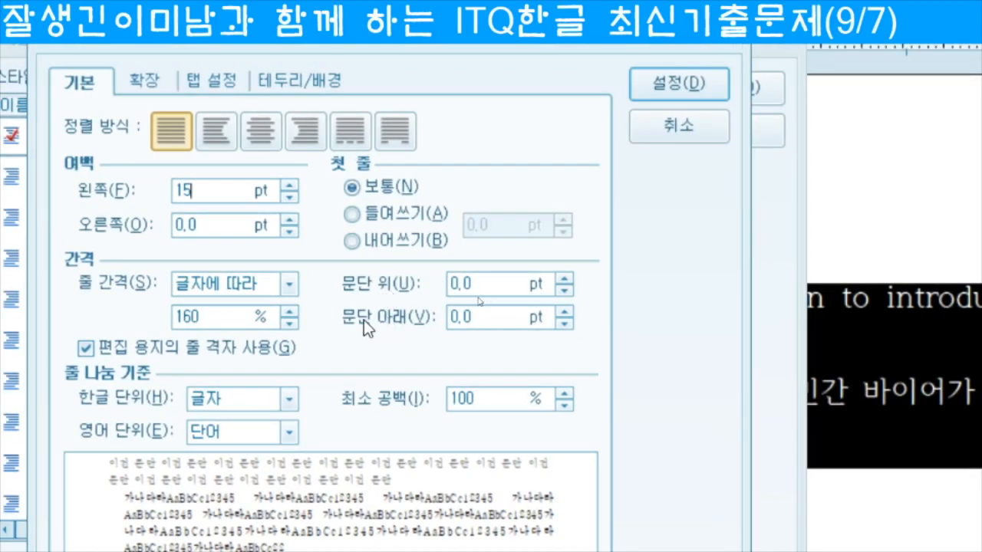
pyautogui.doubleClick(461, 316)
pyautogui.write('10')
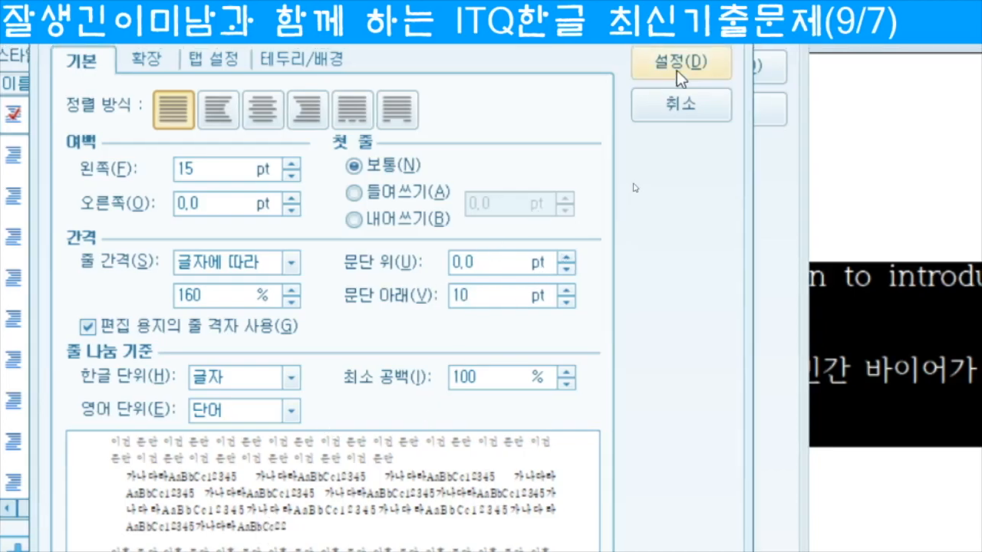
pyautogui.click(677, 70)
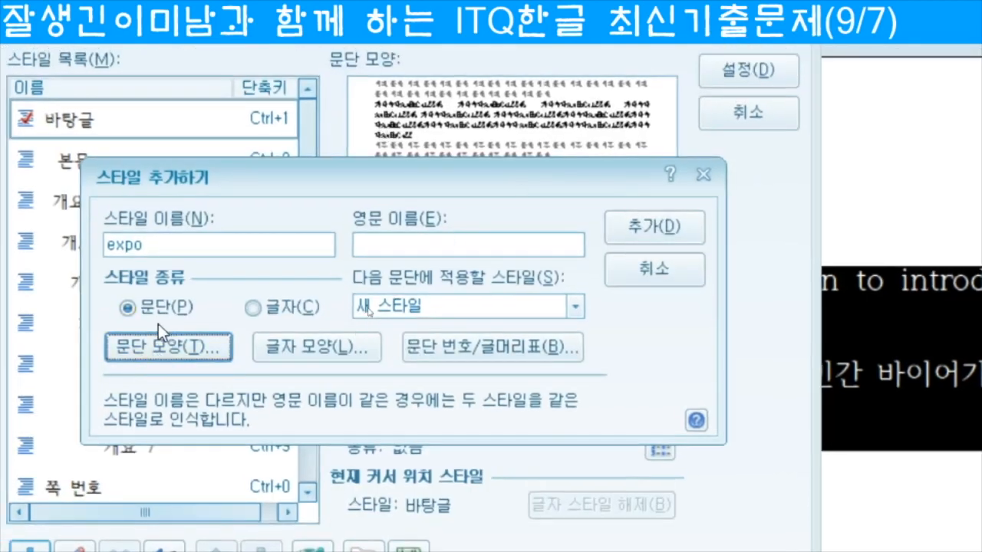
# Step: Set the expo style's character width to 95% and letter spacing to 5%
pyautogui.click(318, 343)
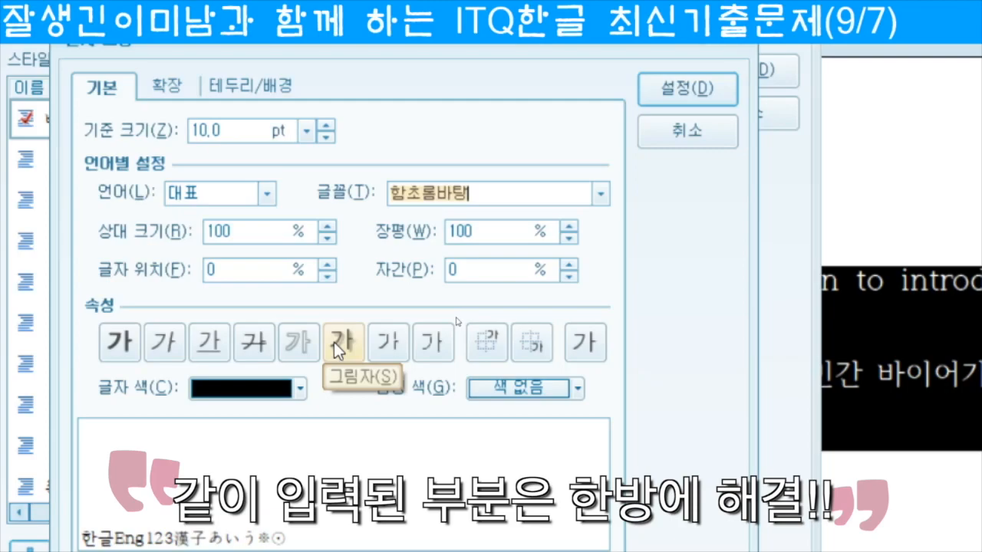
pyautogui.click(334, 342)
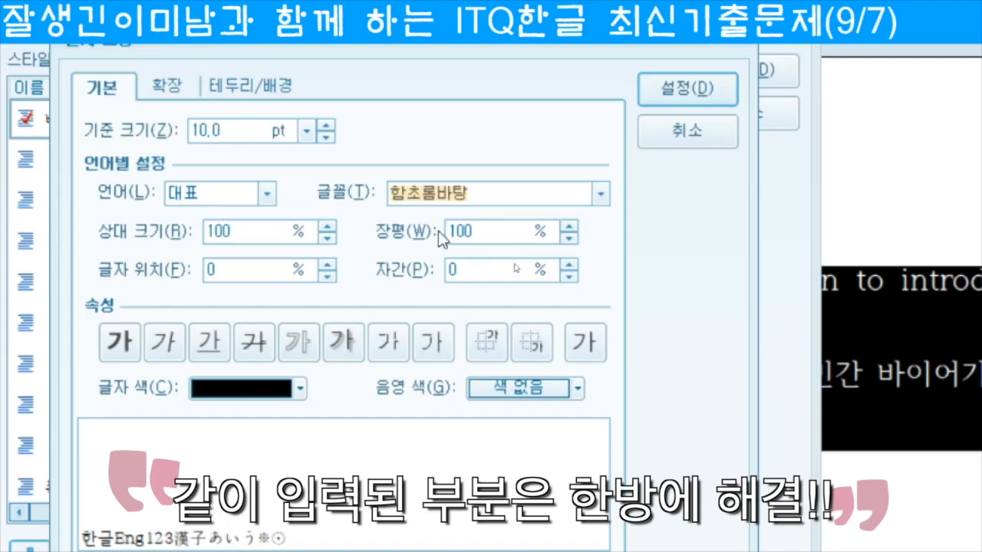
pyautogui.doubleClick(505, 235)
pyautogui.write('95')
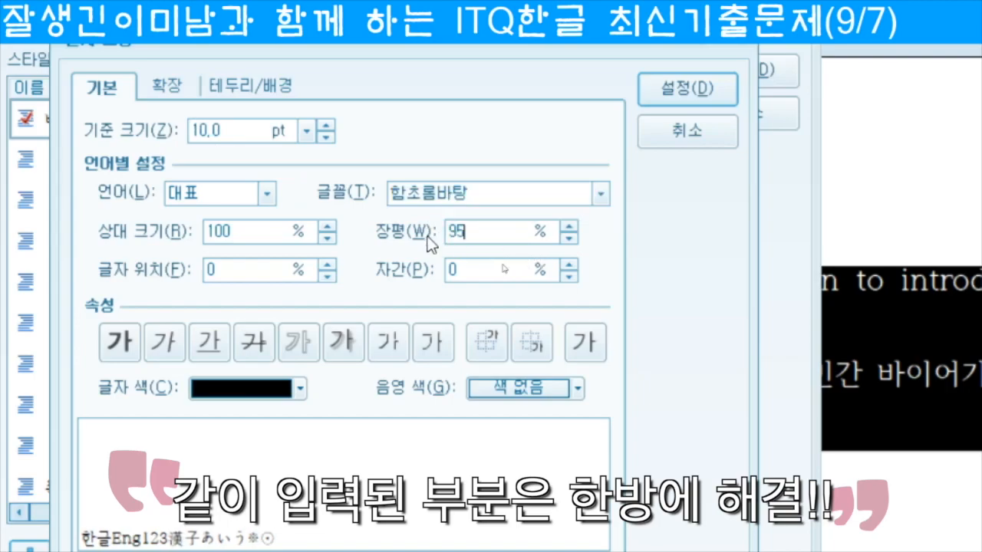
pyautogui.press('Tab')
pyautogui.press('Tab')
pyautogui.write('5')
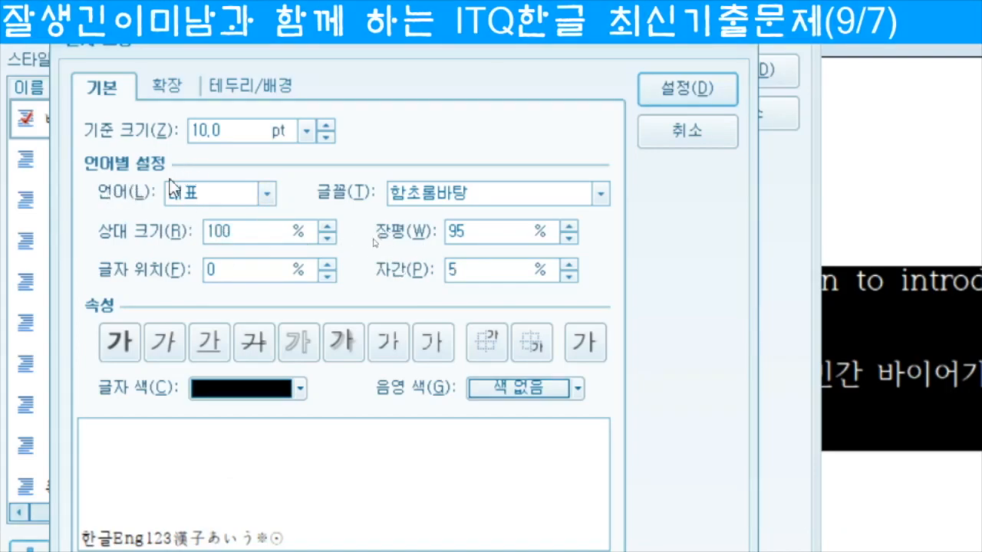
# Step: Set the Korean (한글) font of the expo style to 돋움
pyautogui.click(266, 194)
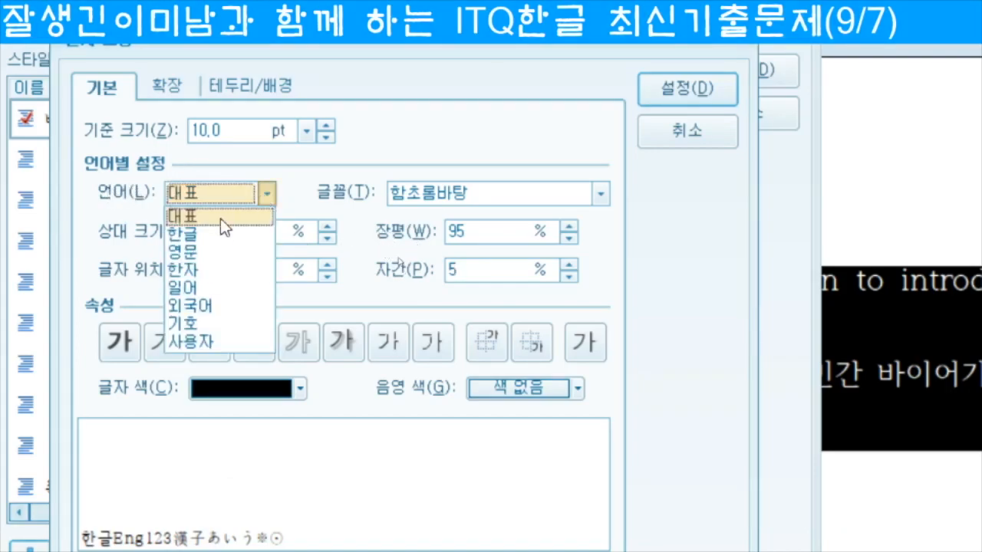
pyautogui.click(220, 238)
pyautogui.click(435, 198)
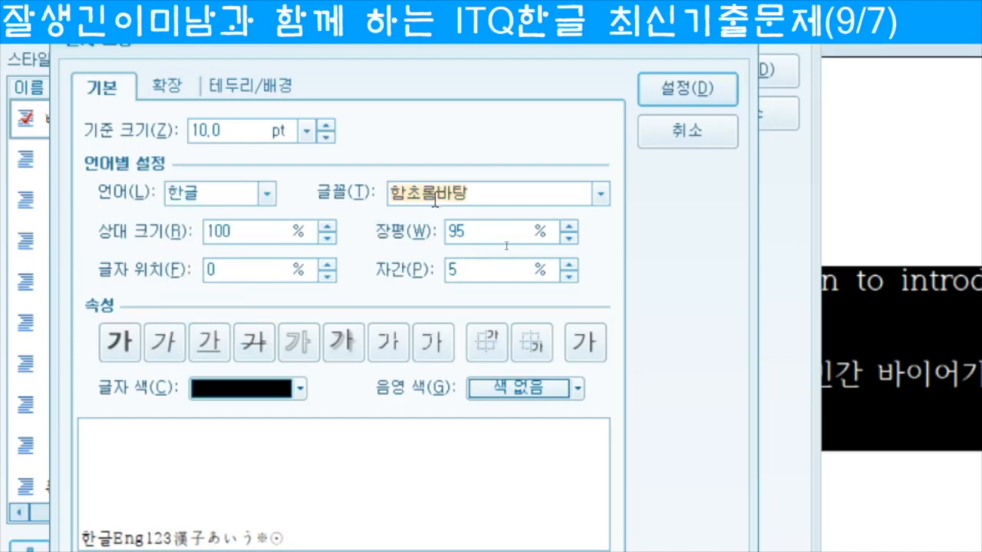
pyautogui.write('ehe')
pyautogui.click(600, 194)
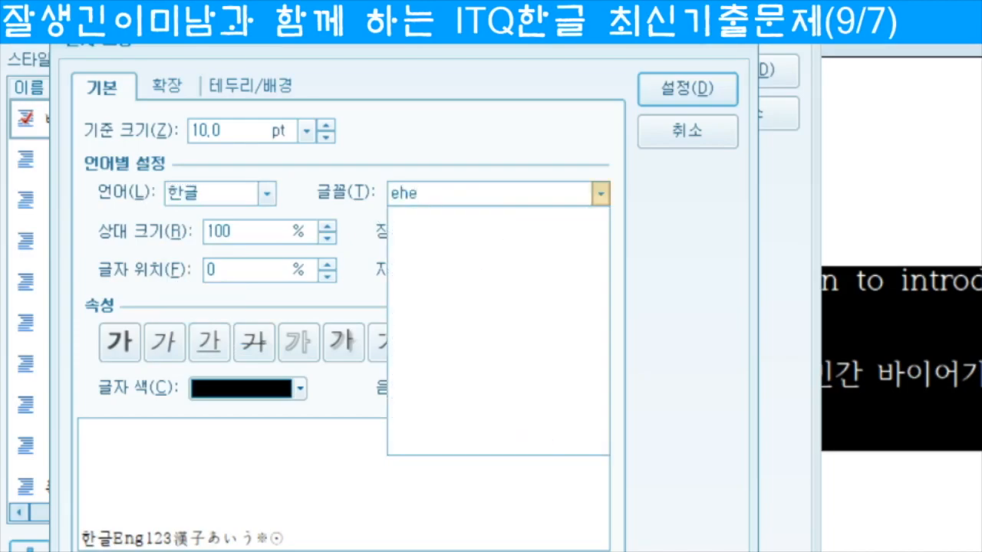
pyautogui.press('BackSpace')
pyautogui.press('BackSpace')
pyautogui.press('BackSpace')
pyautogui.write('ㄷㅗㄷ')
pyautogui.press('Return')
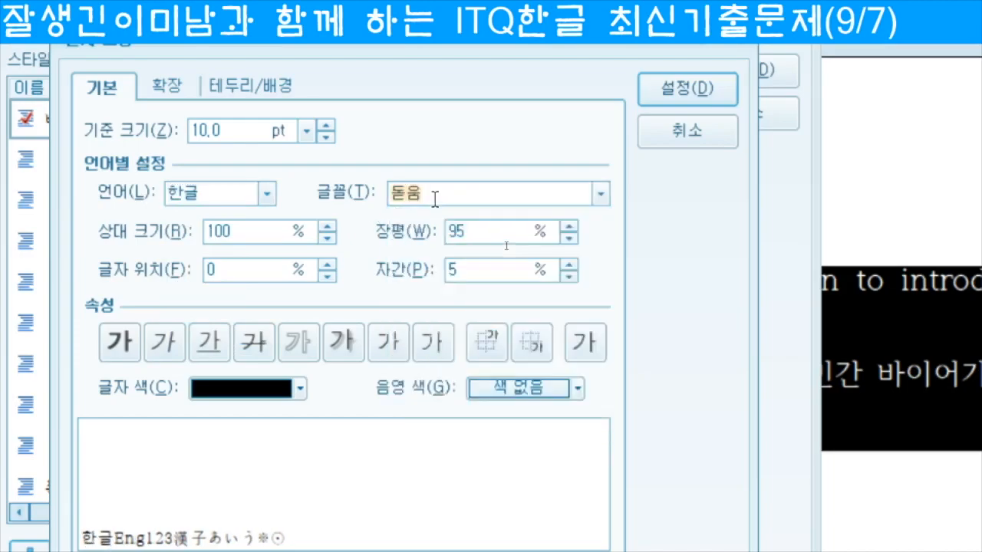
# Step: Set the English (영문) font to 굴림 and confirm the character shape
pyautogui.click(263, 191)
pyautogui.click(230, 250)
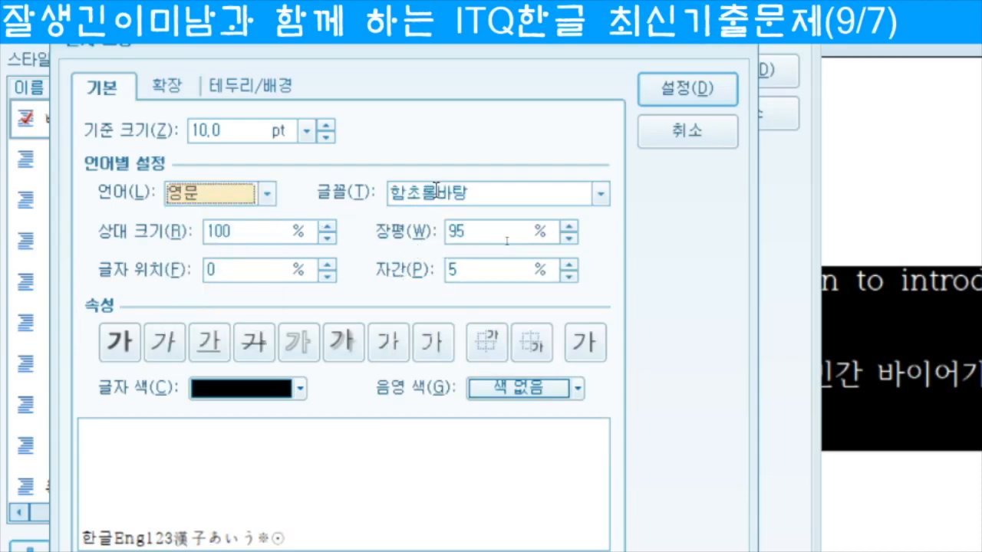
pyautogui.moveTo(491, 188); pyautogui.dragTo(386, 190)
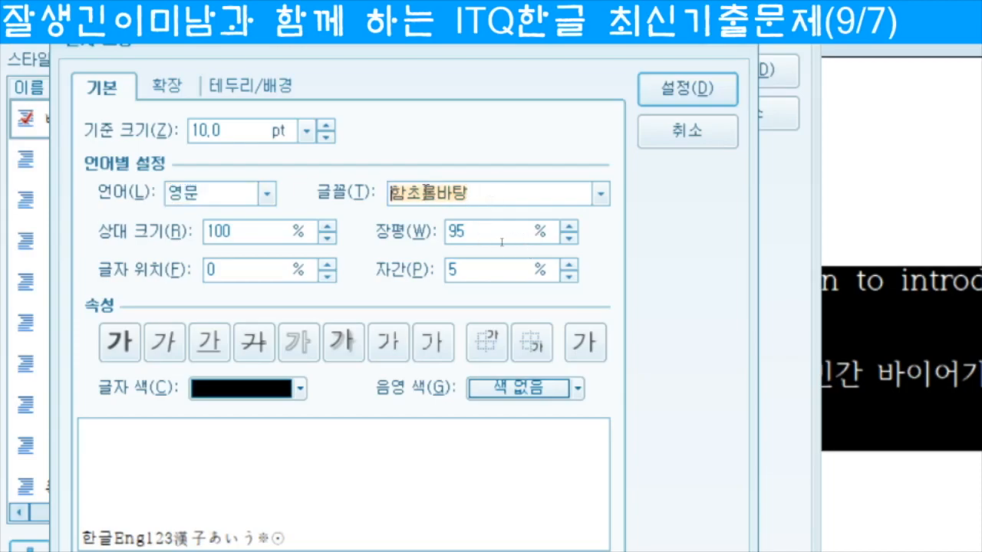
pyautogui.write('구리')
pyautogui.press('BackSpace')
pyautogui.press('BackSpace')
pyautogui.press('BackSpace')
pyautogui.write('굴')
pyautogui.press('Return')
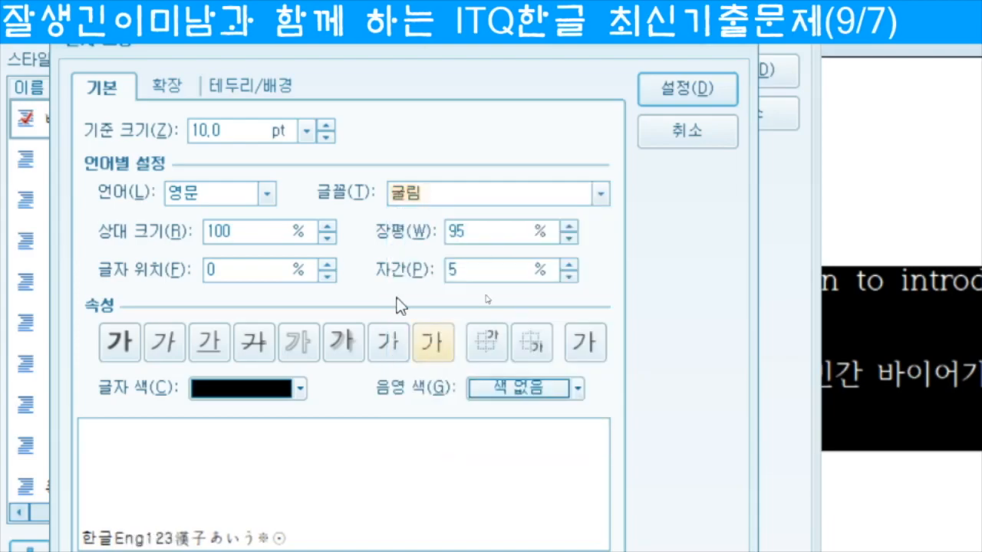
pyautogui.click(680, 89)
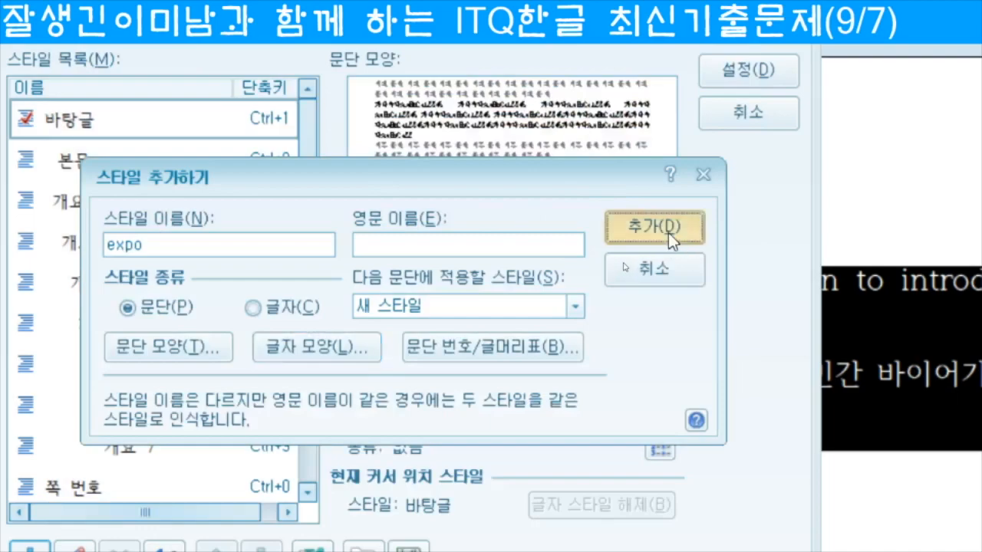
# Step: Add the expo style, apply it to both item 1 paragraphs, and move below item 2
pyautogui.click(669, 232)
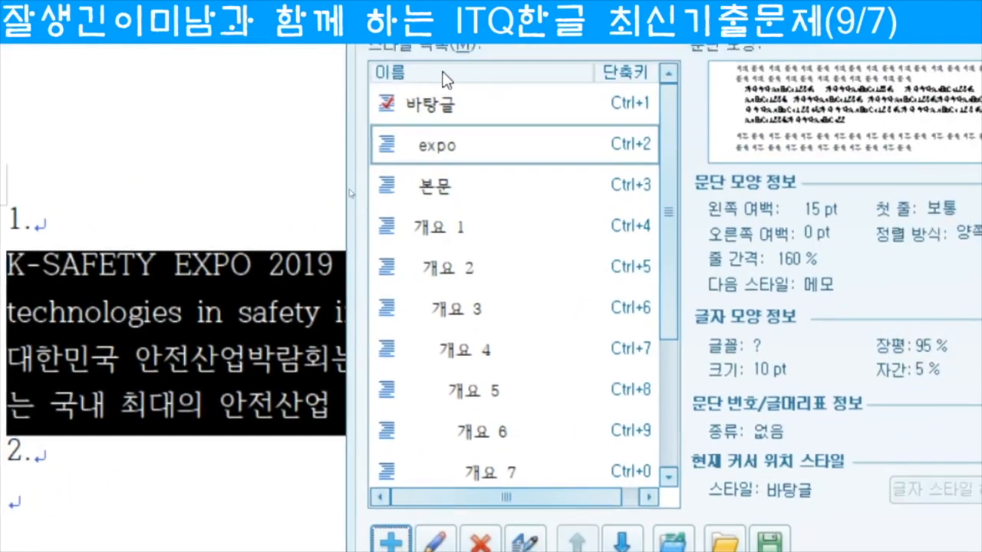
pyautogui.click(821, 82)
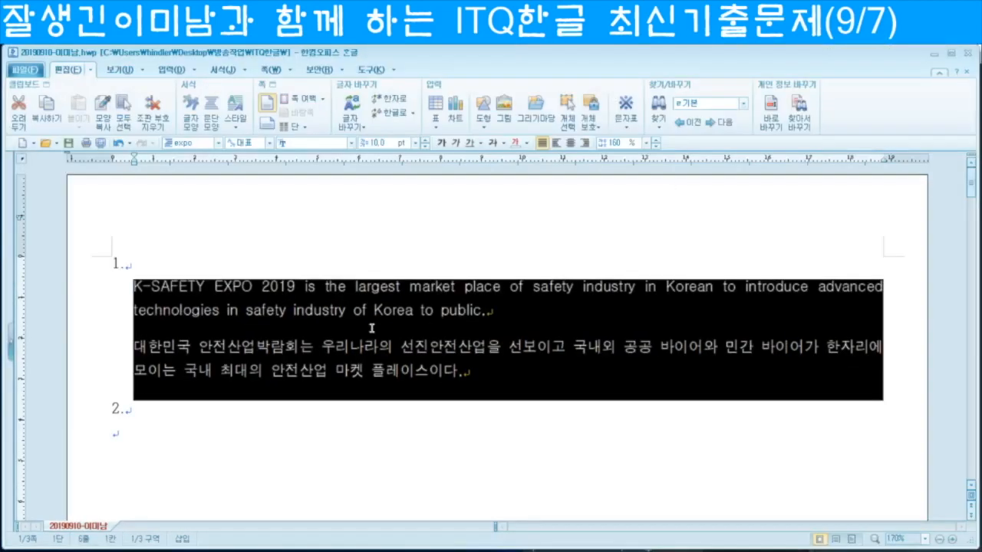
pyautogui.click(163, 431)
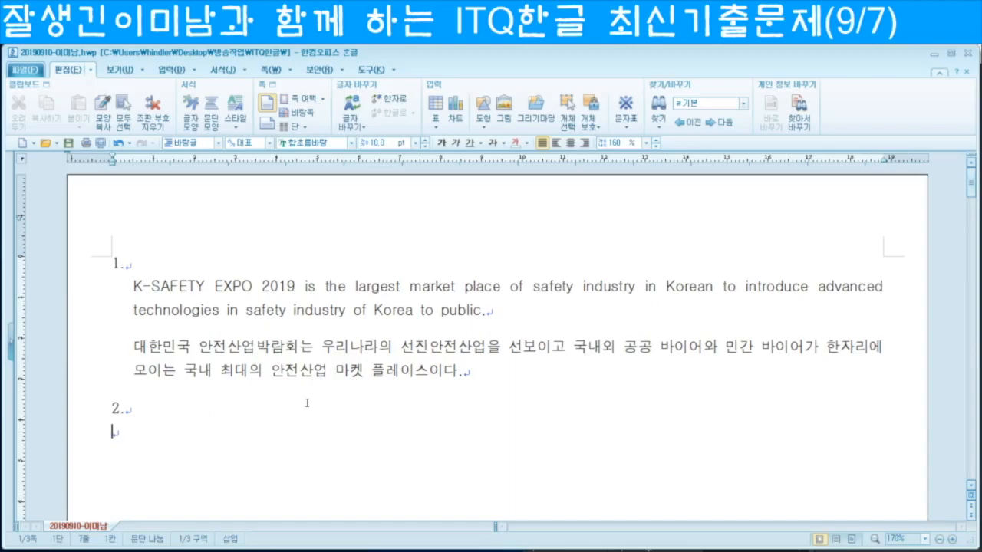
pyautogui.scroll(-1, 300, 398)
pyautogui.click(153, 367)
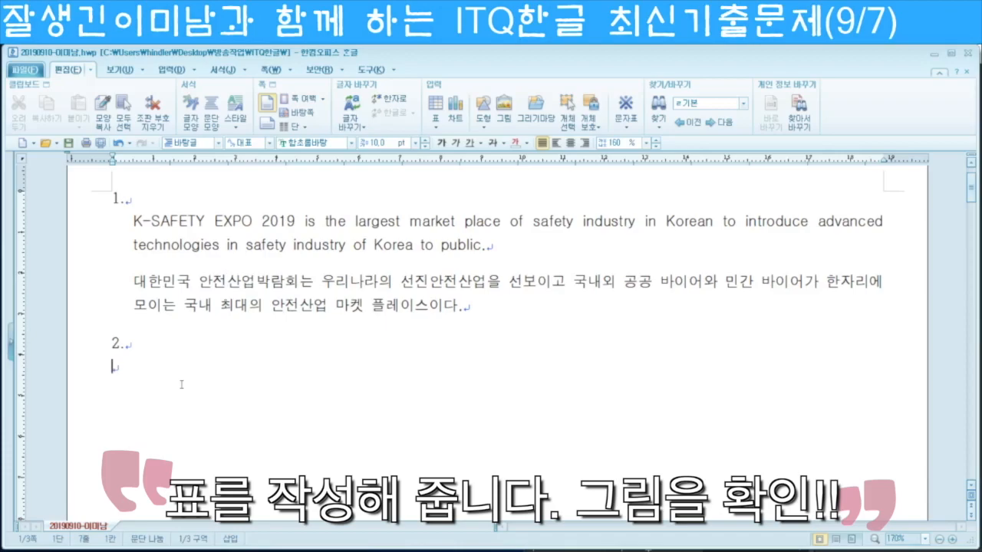
# Step: Insert an empty 5-row by 6-column table below item 2
pyautogui.click(172, 70)
pyautogui.click(17, 121)
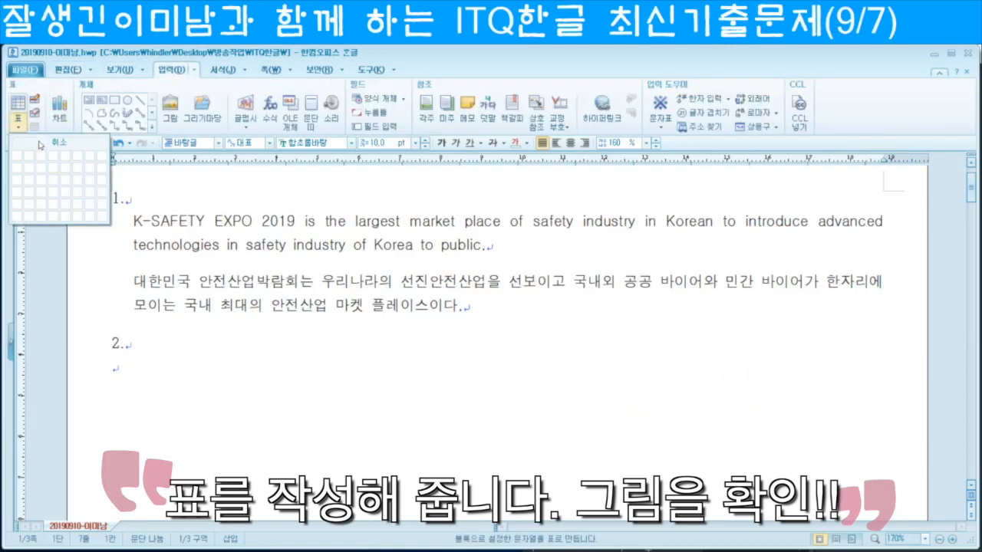
pyautogui.click(17, 107)
pyautogui.click(17, 108)
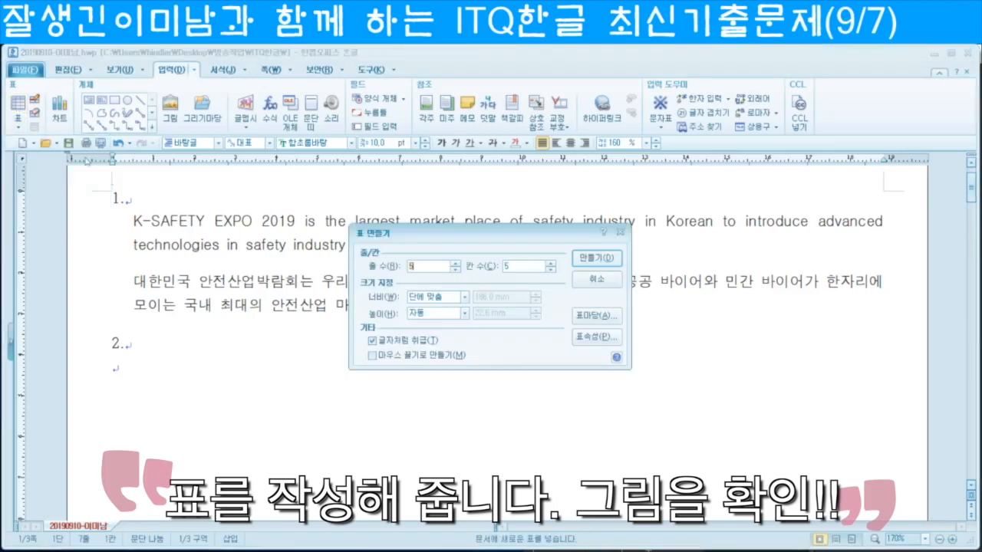
pyautogui.click(609, 281)
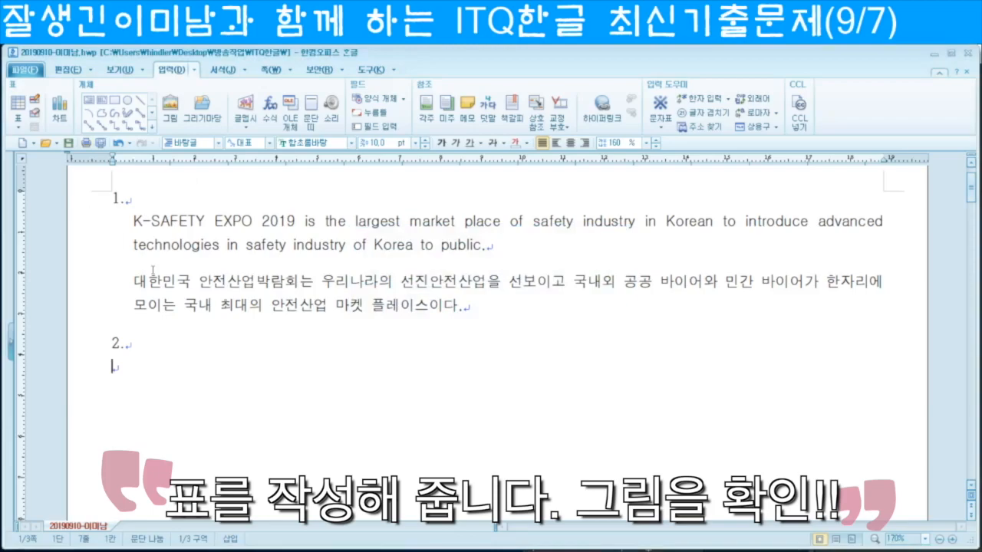
pyautogui.hotkey('ctrl', 'n')
pyautogui.press('t')
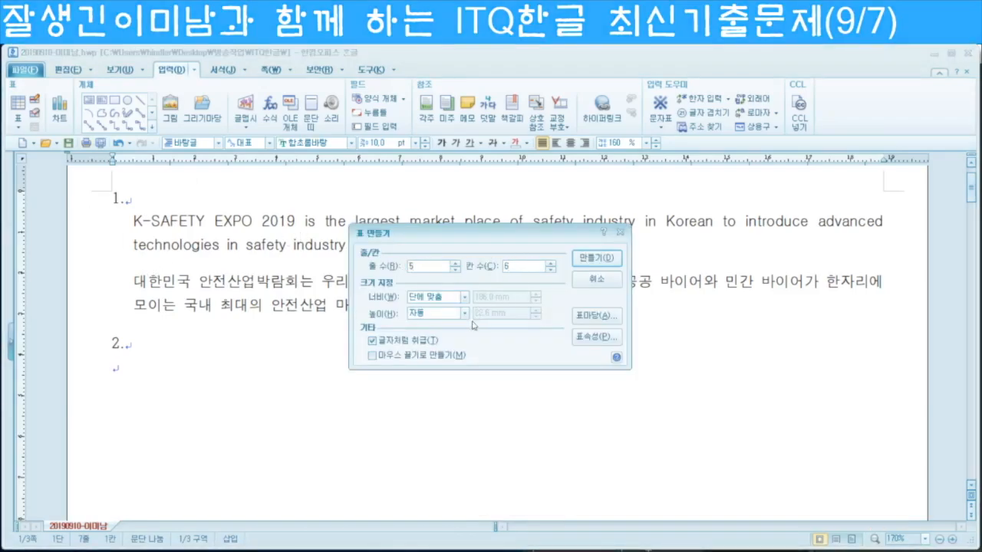
pyautogui.click(372, 342)
pyautogui.click(596, 258)
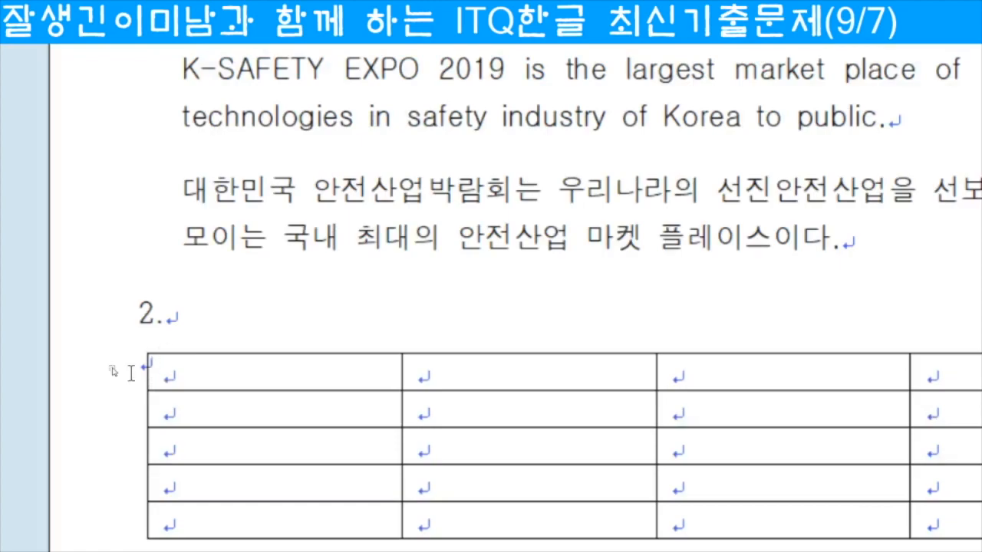
# Step: Turn on 글자처럼 취급 in the table's properties so it sits inline with the text
pyautogui.click(197, 354)
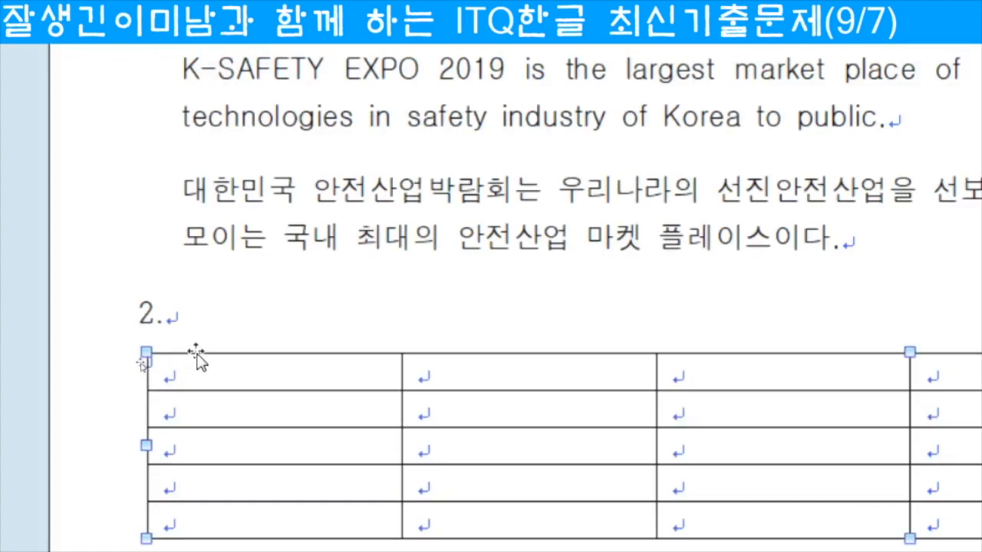
pyautogui.doubleClick(196, 353)
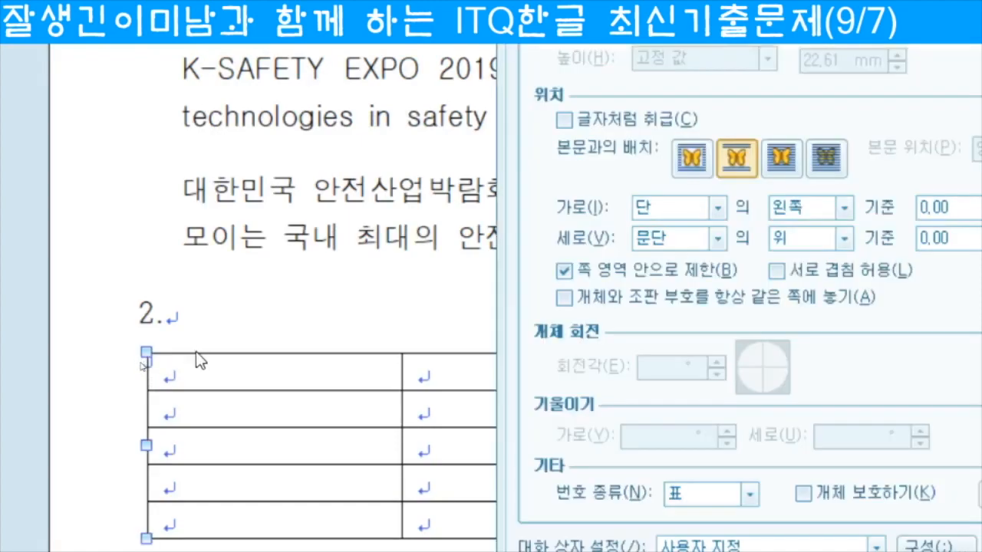
pyautogui.press('Escape')
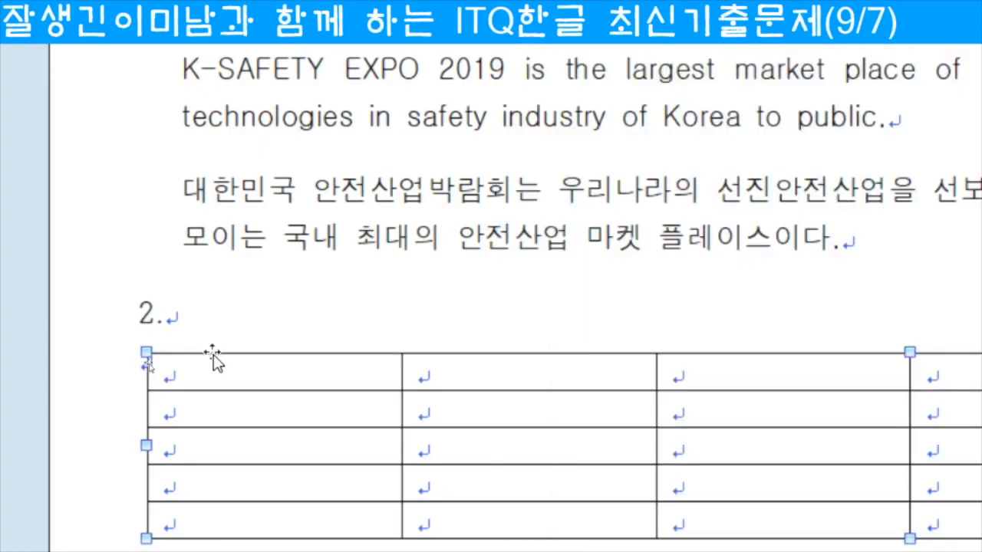
pyautogui.doubleClick(213, 358)
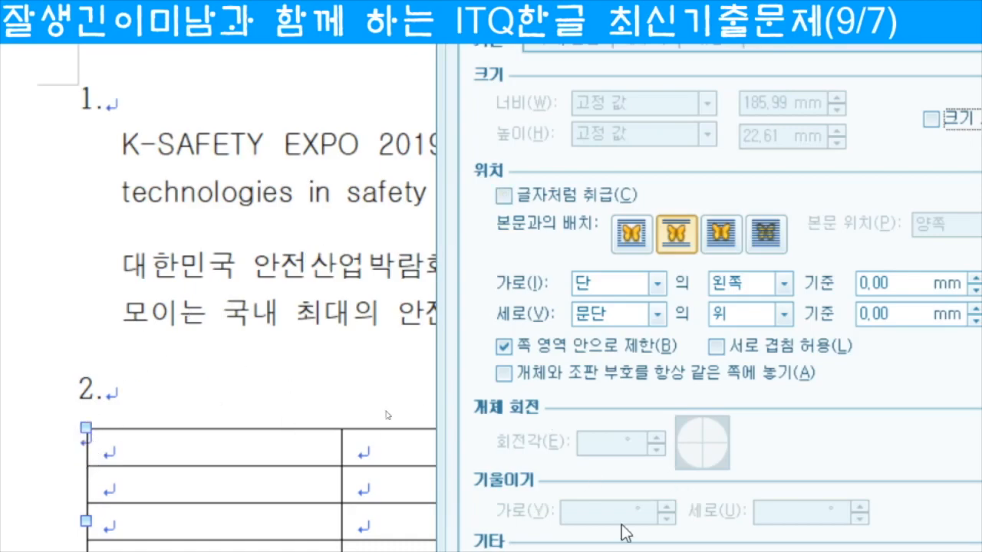
pyautogui.click(505, 196)
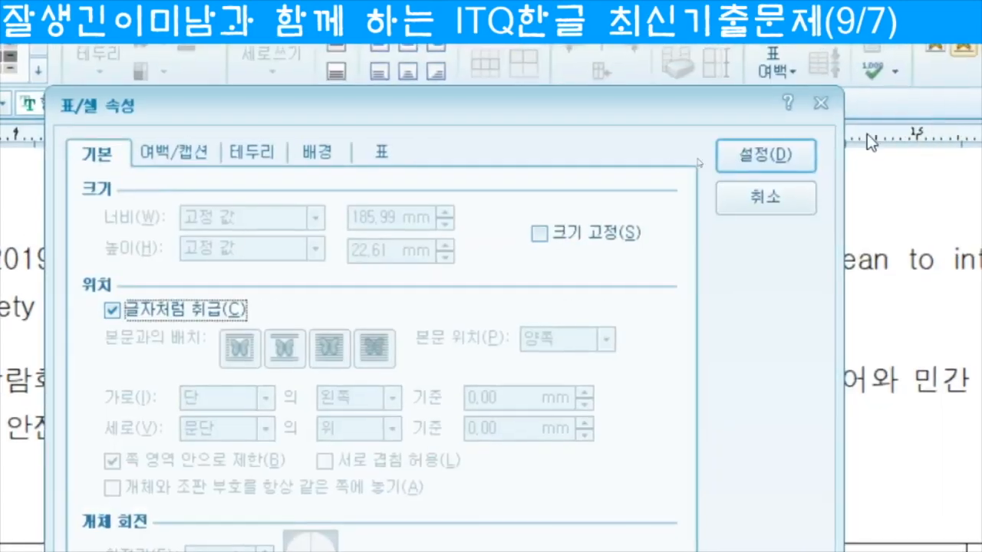
pyautogui.click(744, 157)
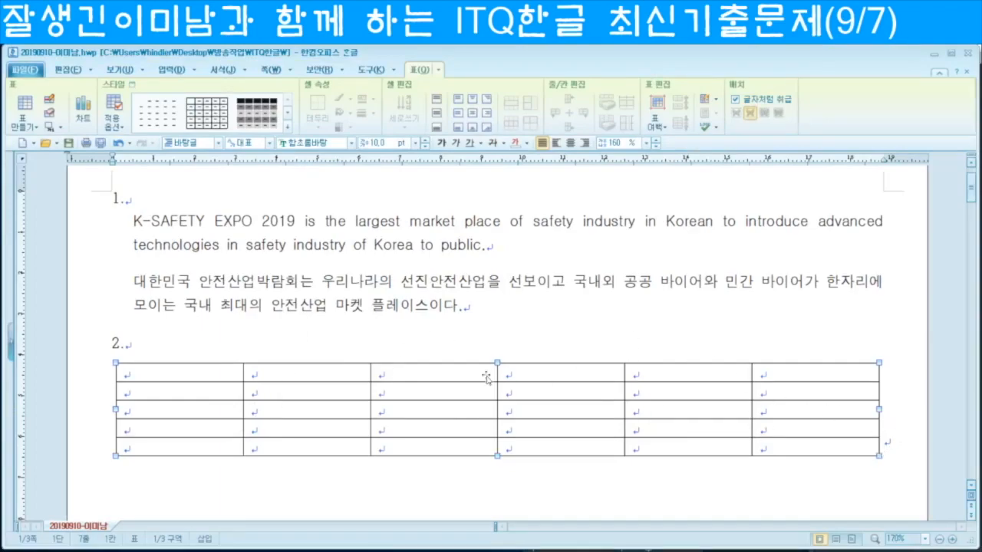
# Step: Fill the table with 구분, 2015년–2018년, 평균 headers and 20대–50대 이상 visitor figures
pyautogui.click(181, 371)
pyautogui.write('구분')
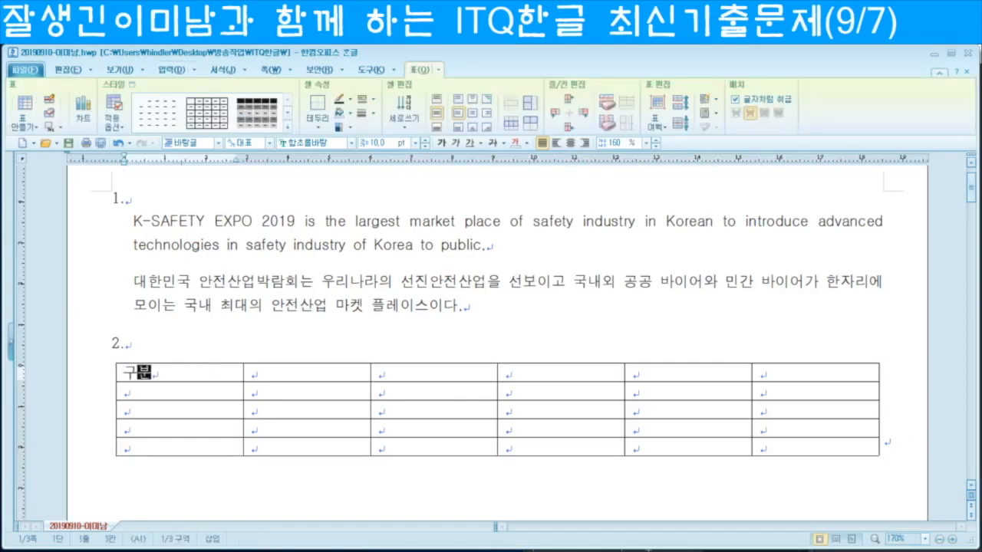
pyautogui.press('Tab')
pyautogui.write('2015년')
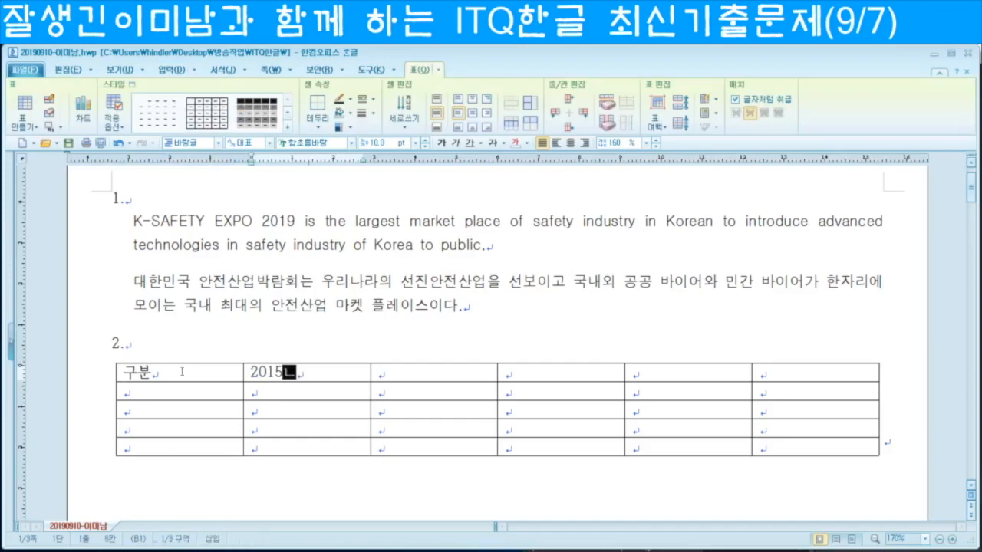
pyautogui.press('Tab')
pyautogui.write('2016년')
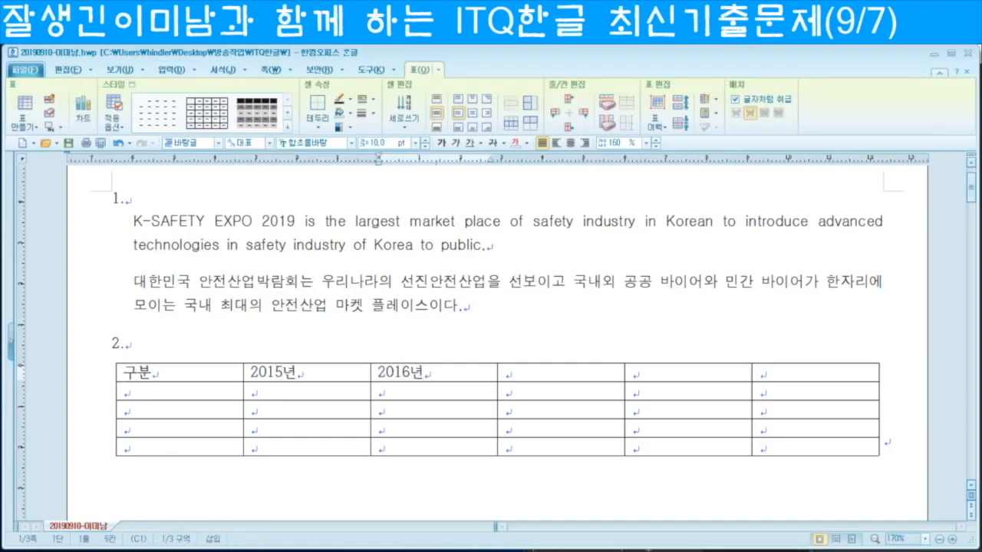
pyautogui.press('Tab')
pyautogui.write('2017년\t2018년\t평균\t20대\t534')
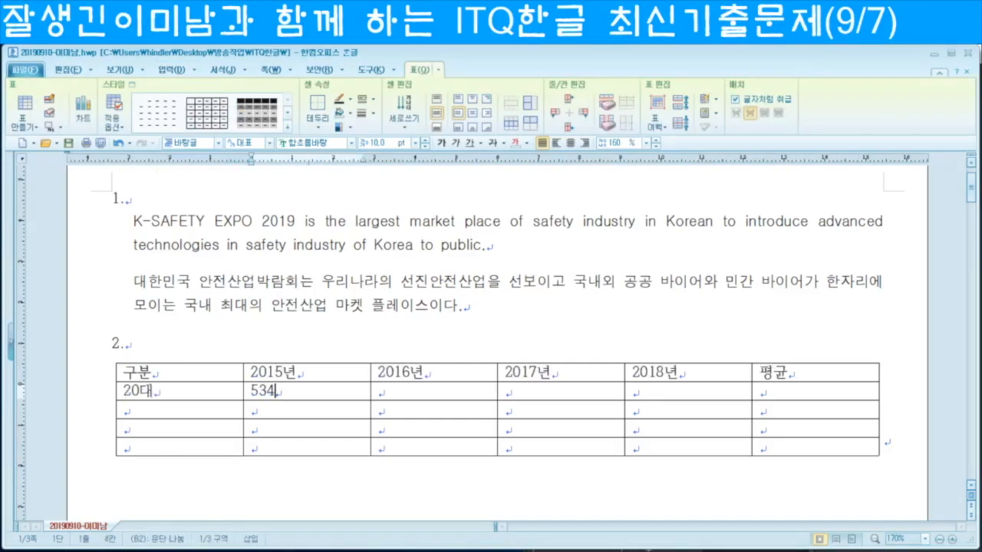
pyautogui.write('6\t7745\t8934\t11264\t\t30대\t7329\t10436\t11252\t14708\t\t')
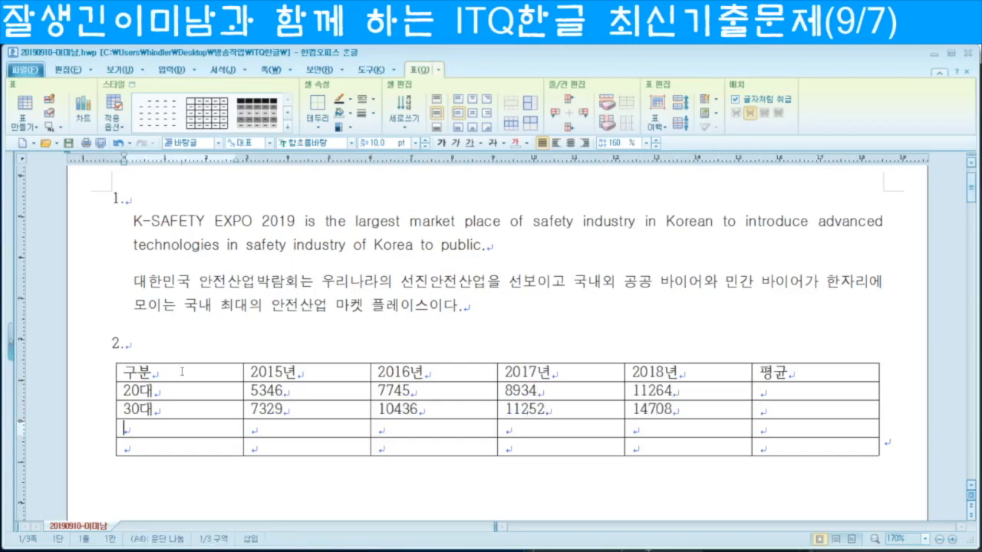
pyautogui.write('40대\t10485\t12340\t13046\t16934\t\t50대 이상\t6722\t7694\t9102\t11867')
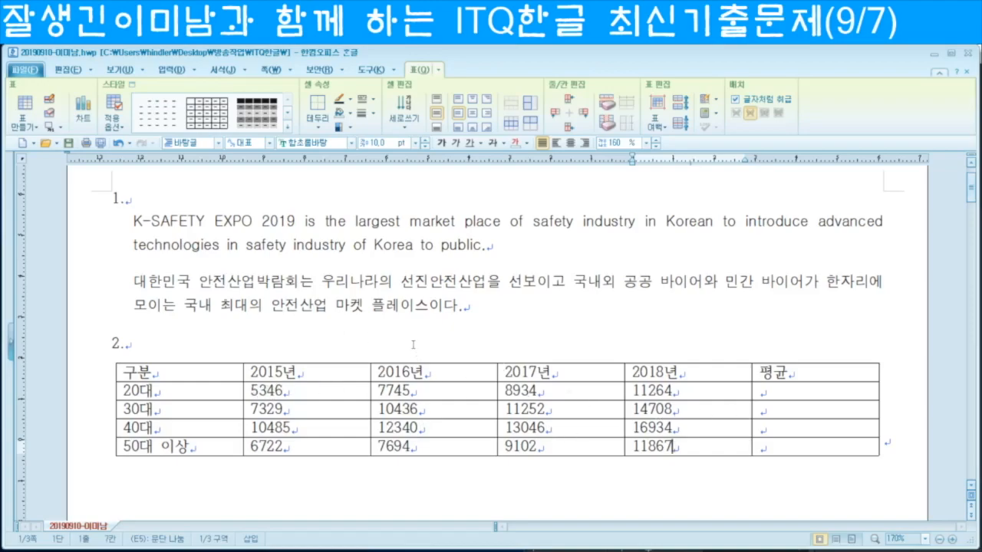
pyautogui.moveTo(322, 396); pyautogui.dragTo(755, 445)
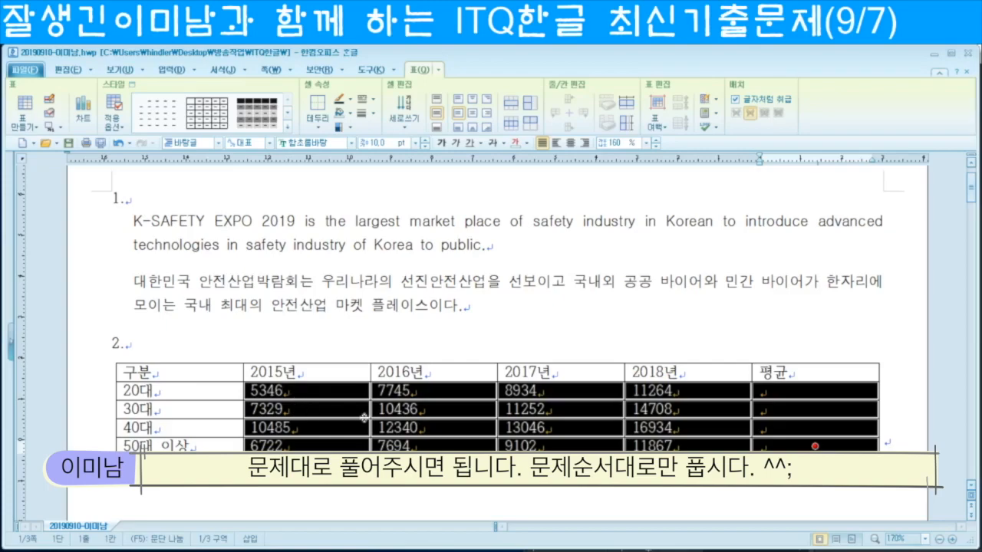
# Step: Give the table a caption positioned at the top centre, via 표/셀 속성's 여백/캡션 settings
pyautogui.click(480, 363)
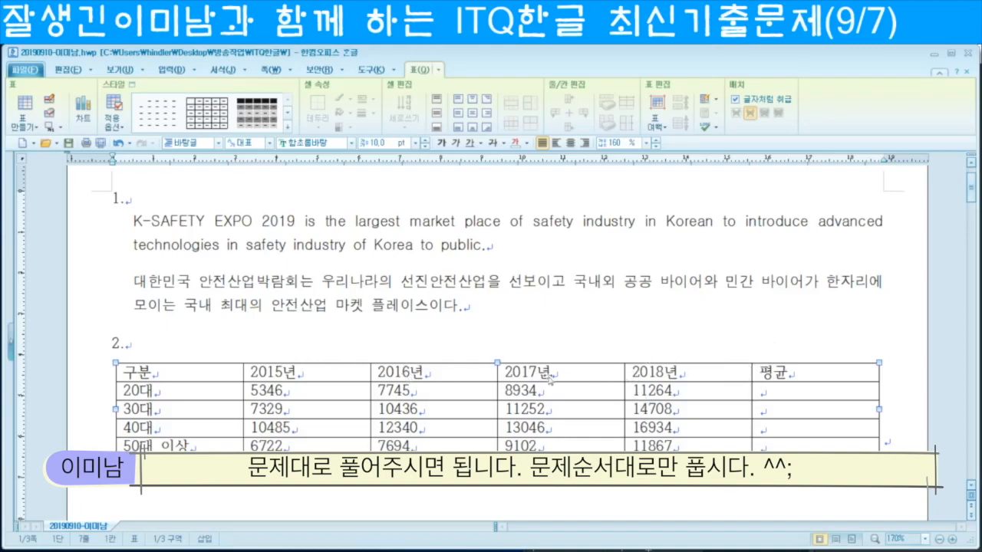
pyautogui.doubleClick(577, 376)
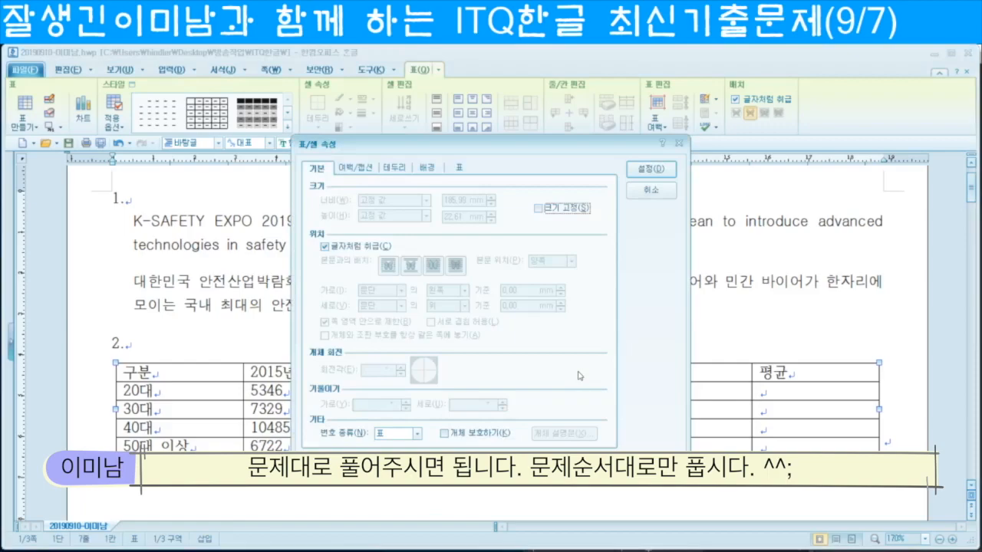
pyautogui.click(363, 170)
pyautogui.click(421, 260)
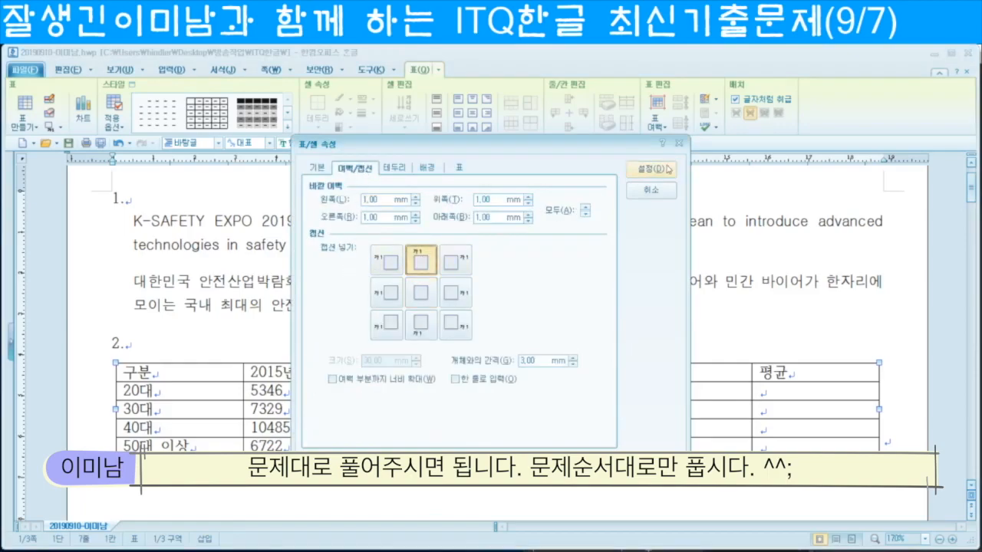
pyautogui.click(657, 170)
# Step: Replace the default caption 표 1 with '연도별 대한민국 안전산업박람회 참관객(단위 : 명)'
pyautogui.tripleClick(134, 370)
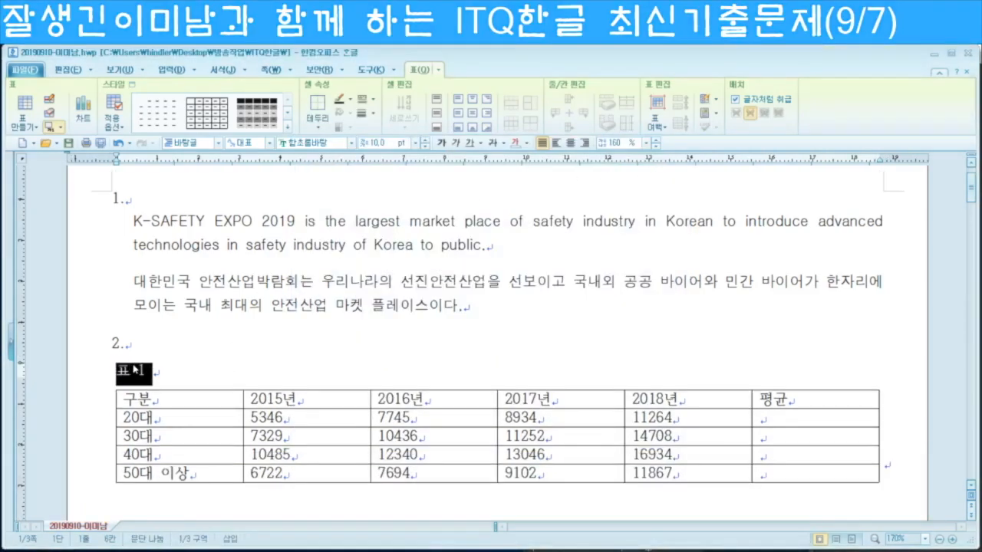
pyautogui.write('연도별 ')
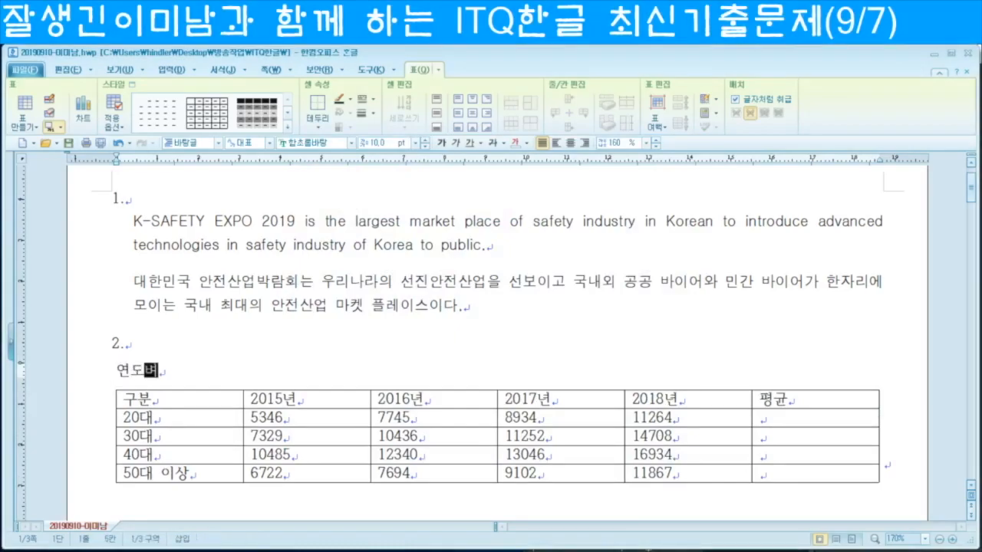
pyautogui.write('대한민')
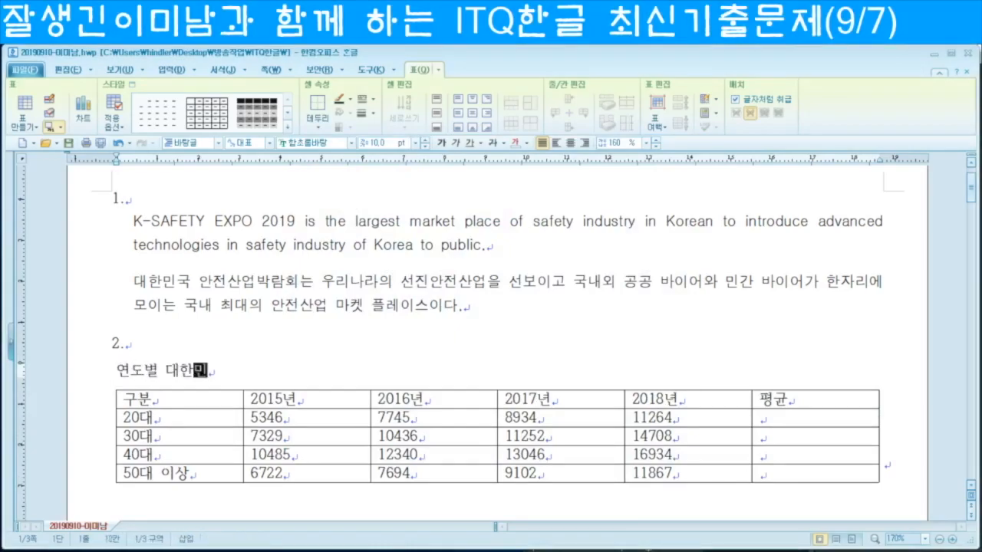
pyautogui.write('국 아ㄴ전산업박ㄹ')
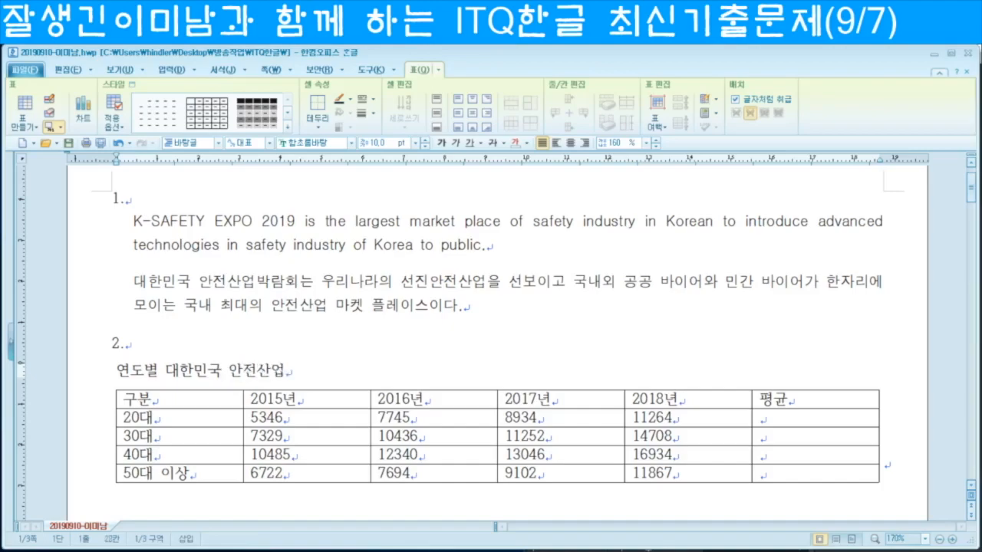
pyautogui.write('ㅏㅁ회 참')
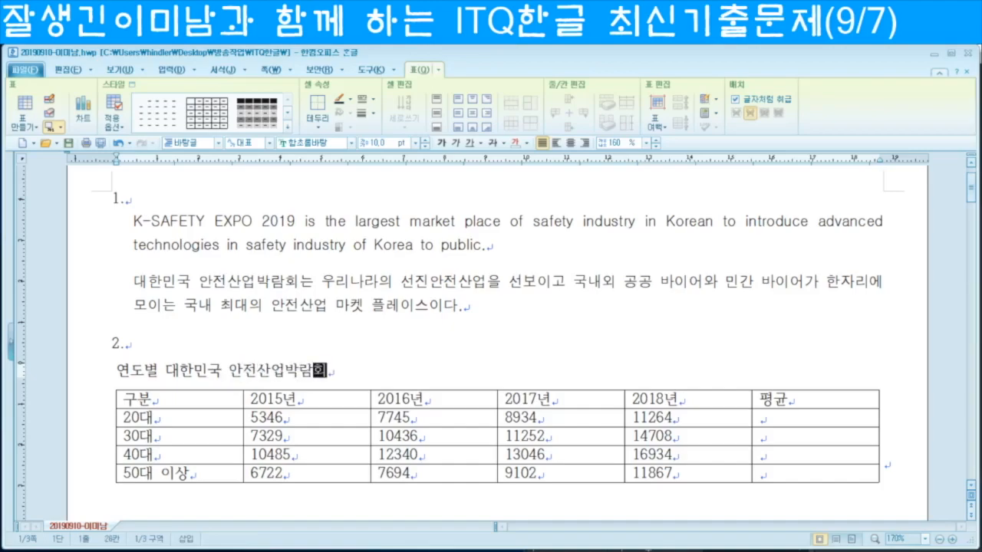
pyautogui.write('관객')
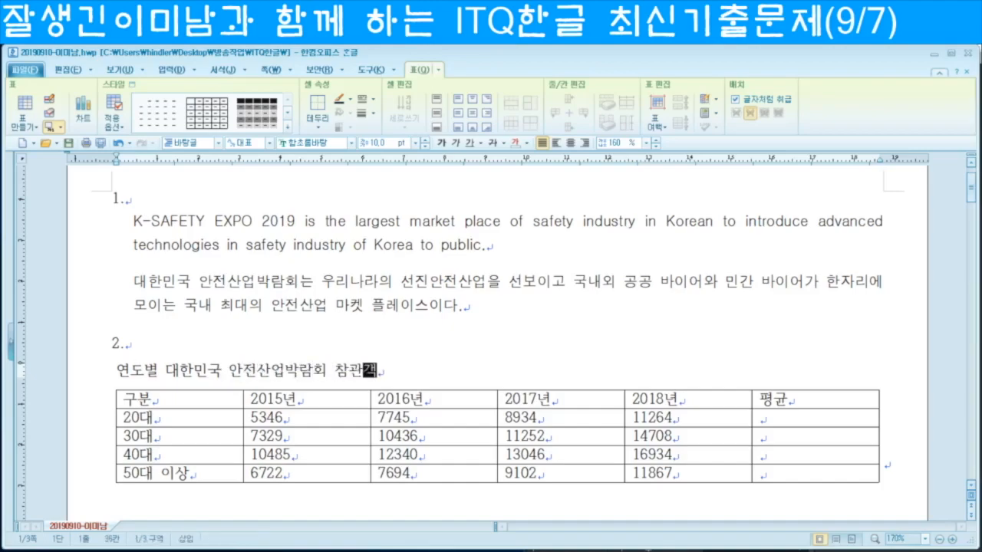
pyautogui.write('(단우ㅣ : aud')
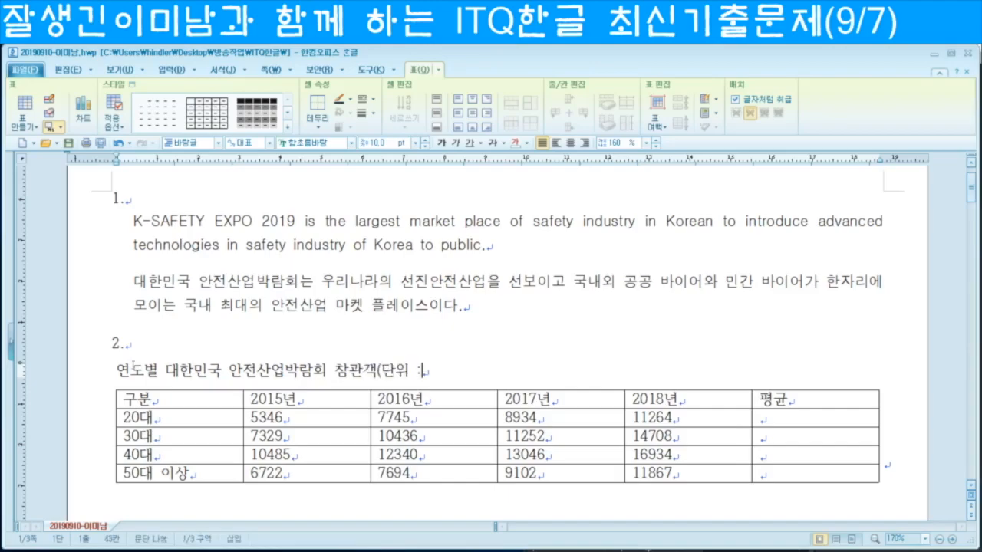
pyautogui.press('BackSpace')
pyautogui.press('BackSpace')
pyautogui.press('BackSpace')
pyautogui.press('Hangul')
pyautogui.write('명)')
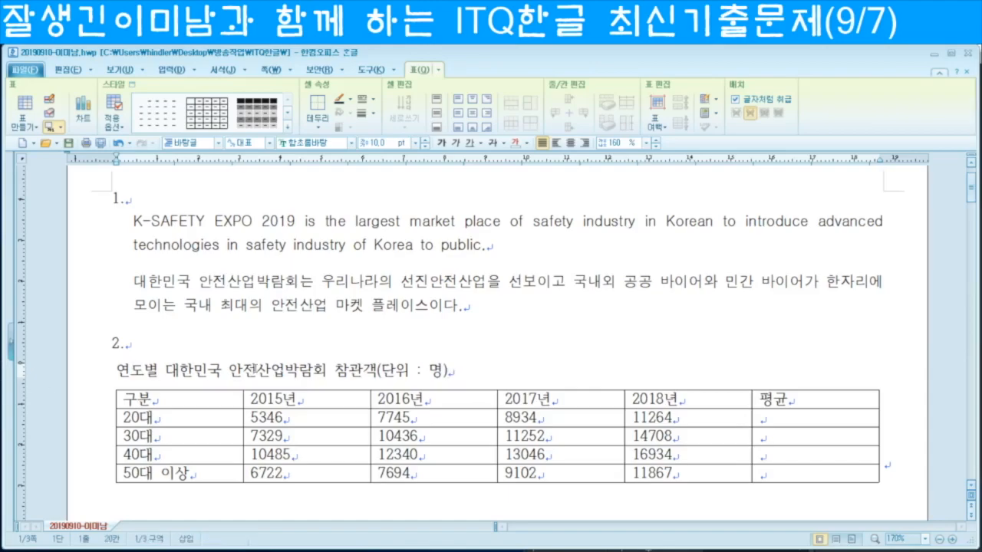
pyautogui.tripleClick(256, 372)
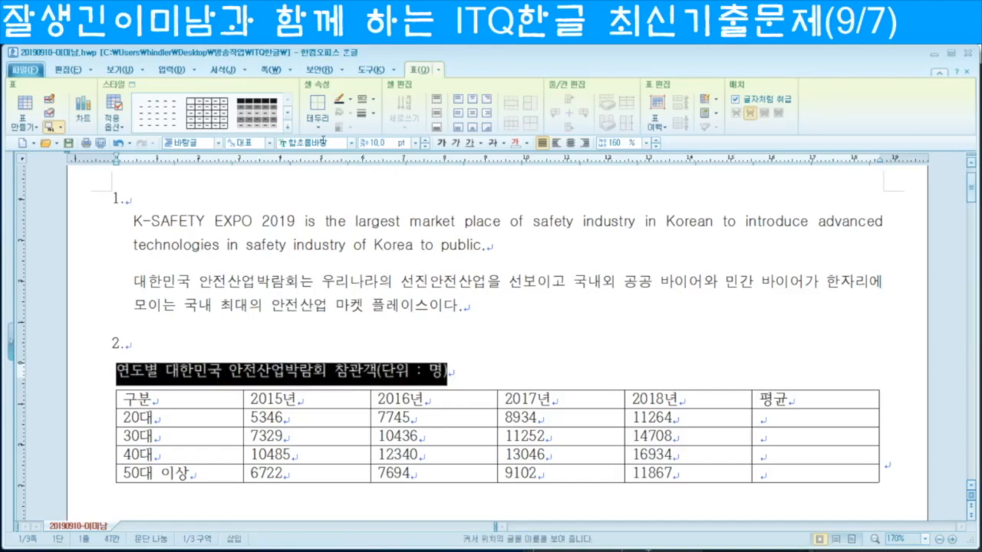
# Step: Set the caption to 굴림 and right-align it
pyautogui.click(323, 143)
pyautogui.write('굴림')
pyautogui.press('Return')
pyautogui.click(584, 143)
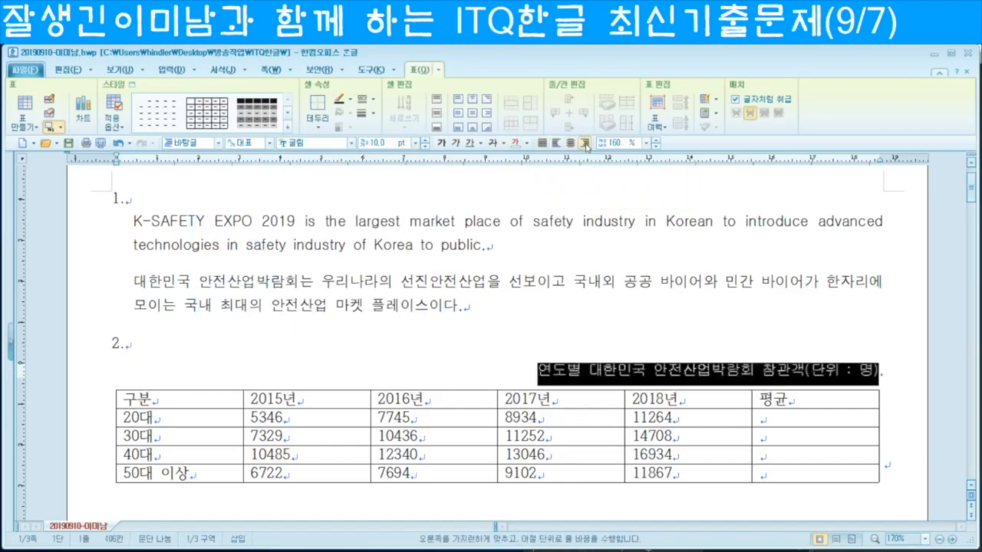
# Step: Set every table cell to 굴림, centred, then right-align the number and 평균 cells
pyautogui.click(213, 398)
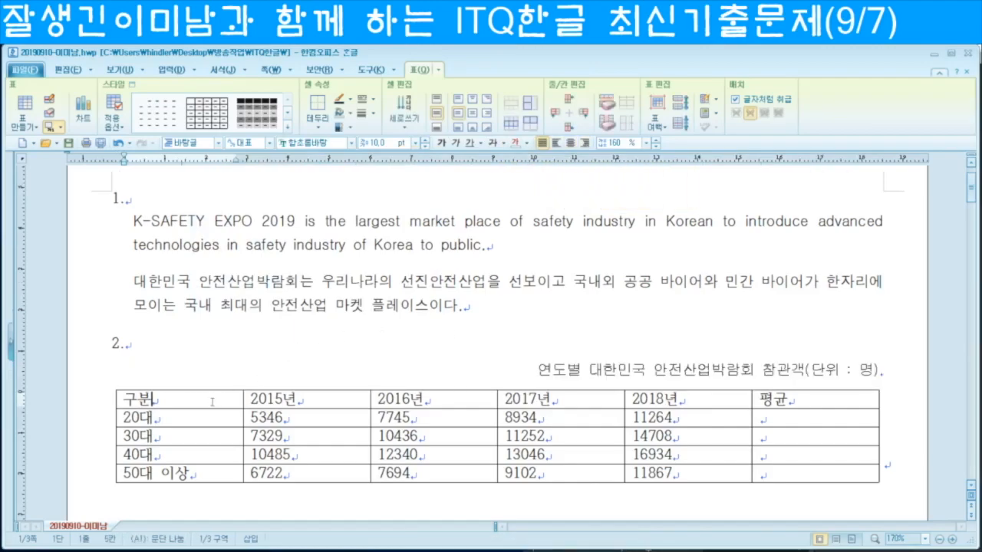
pyautogui.press('F5')
pyautogui.press('F5')
pyautogui.press('F5')
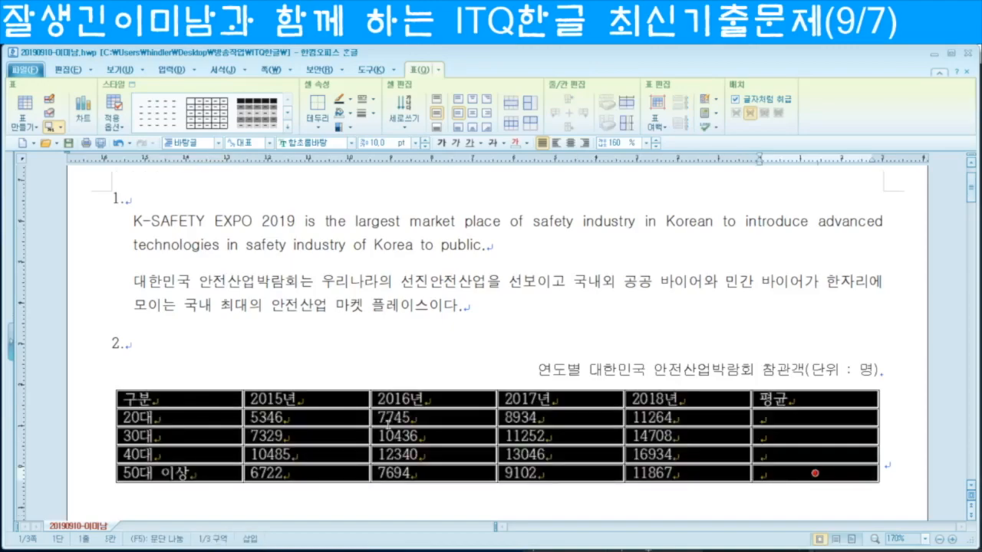
pyautogui.click(323, 144)
pyautogui.write('굴림')
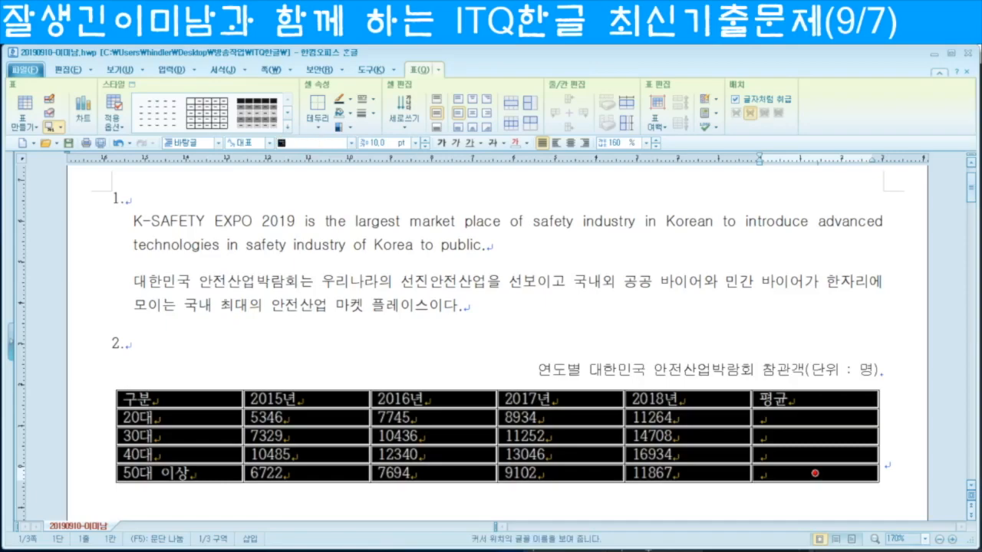
pyautogui.press('Return')
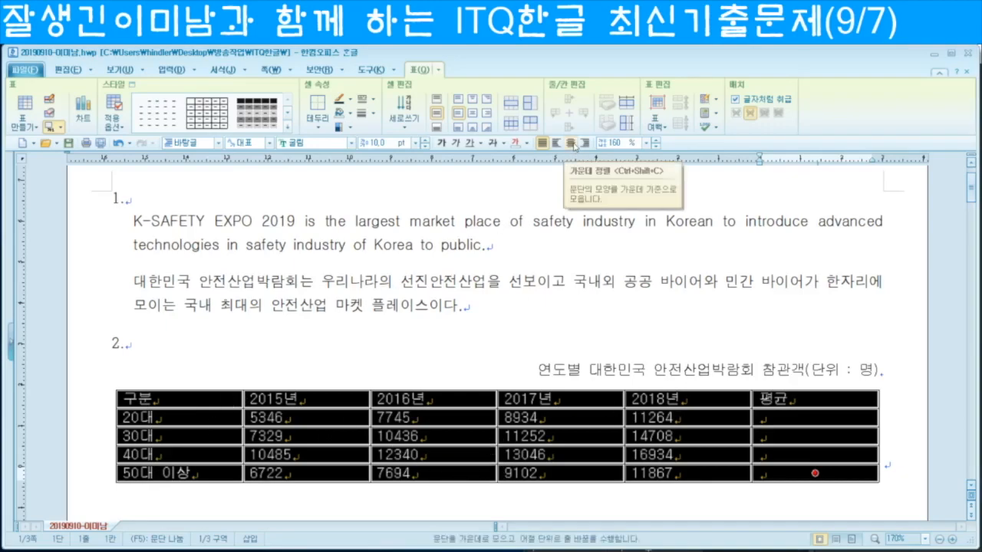
pyautogui.click(570, 144)
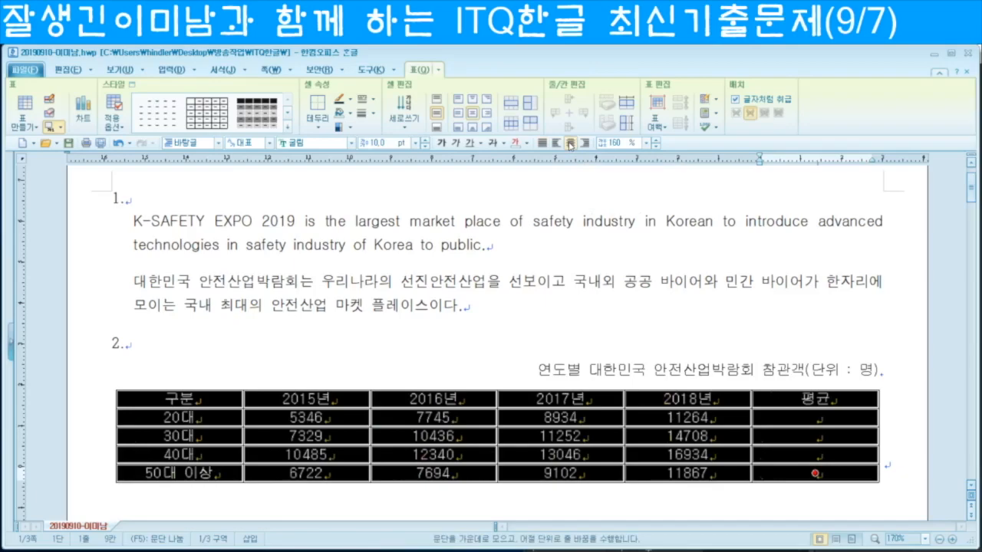
pyautogui.moveTo(282, 419); pyautogui.dragTo(817, 473)
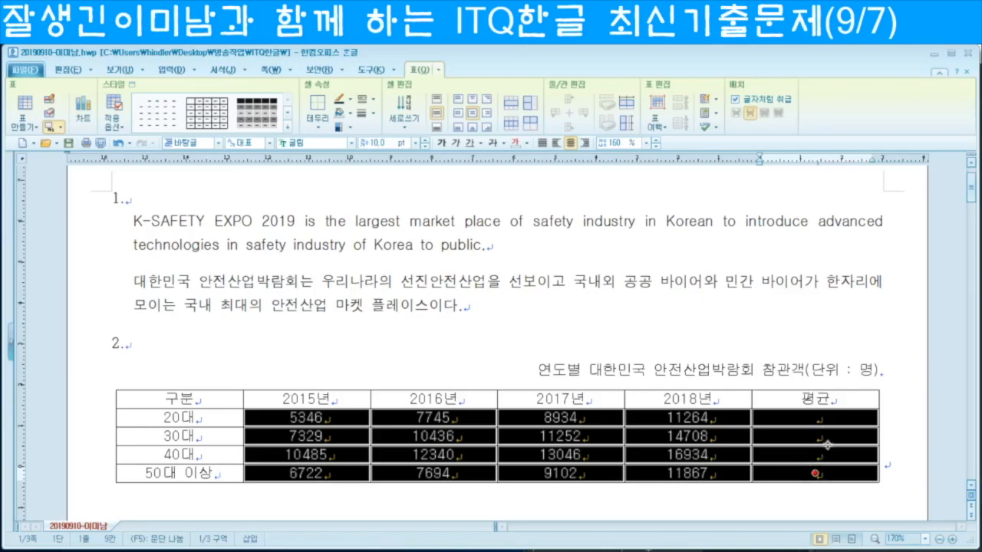
pyautogui.click(586, 144)
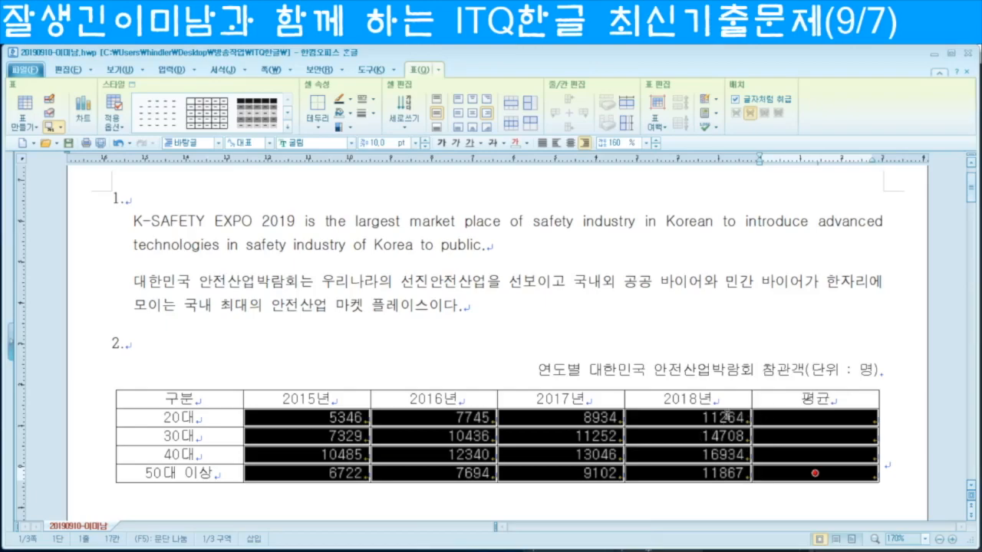
# Step: Add thousands separators to the selected visitor figures, e.g. 5,346 and 11,264
pyautogui.rightClick(780, 419)
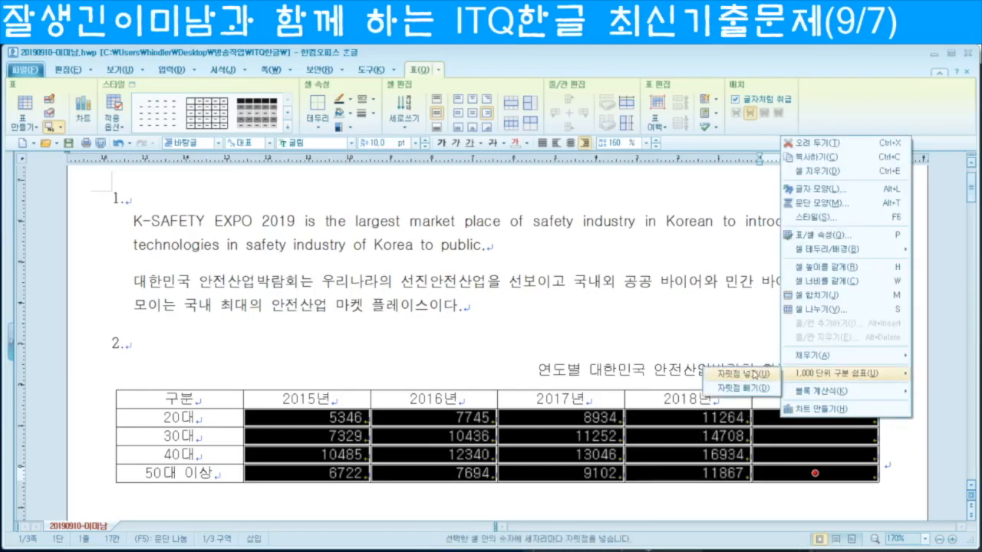
pyautogui.click(748, 376)
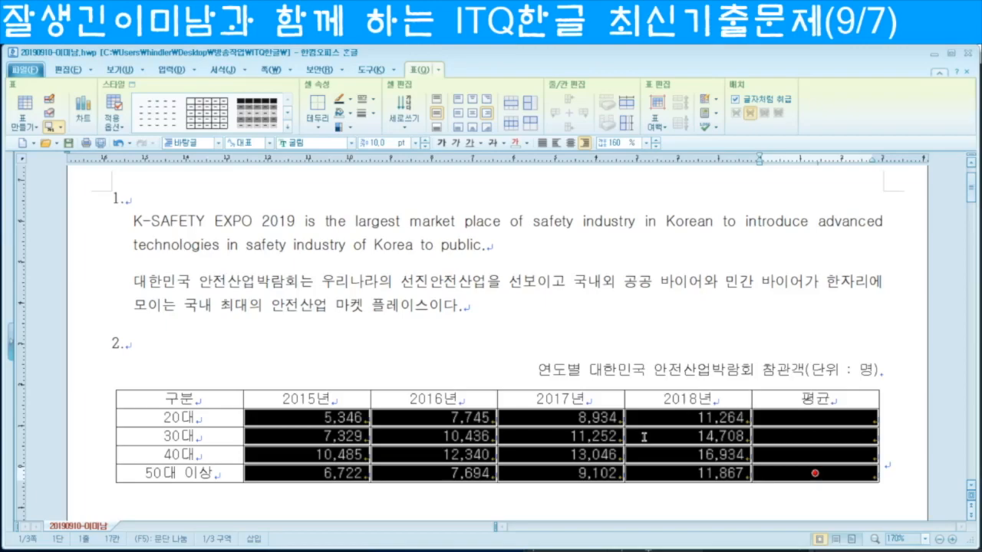
pyautogui.click(219, 398)
# Step: Shade the cells from 구분 through the 40대 row up to 2018년 yellow
pyautogui.moveTo(256, 399); pyautogui.dragTo(687, 454)
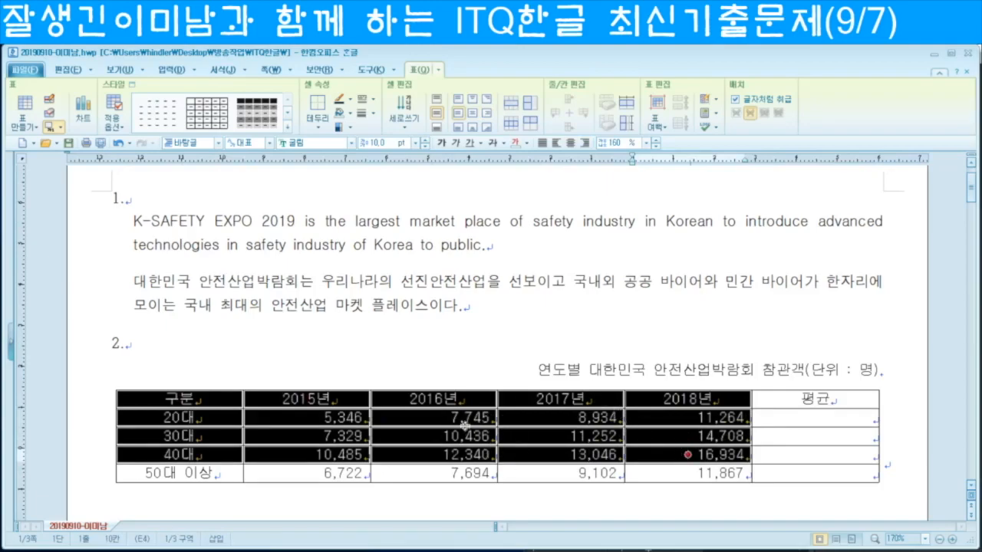
pyautogui.press('c')
pyautogui.click(332, 205)
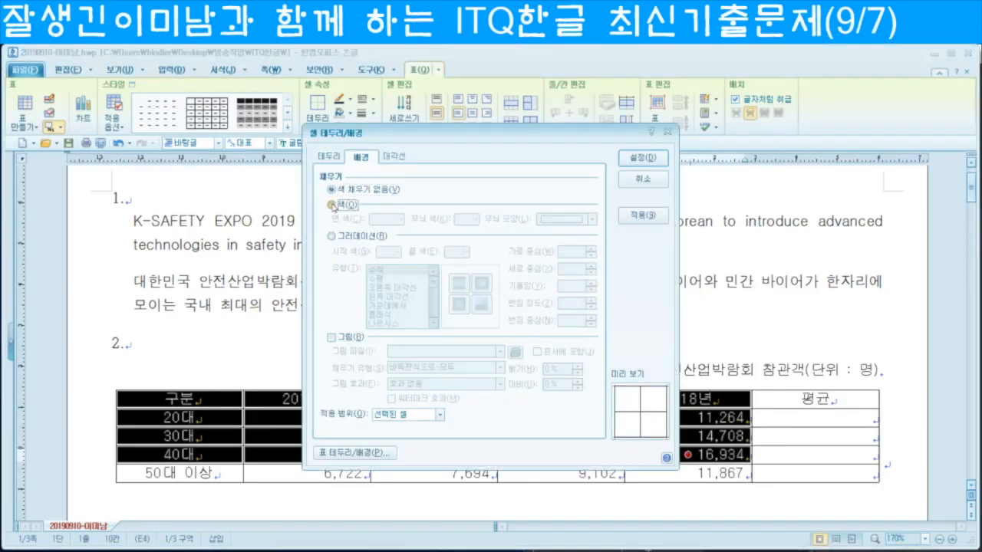
pyautogui.click(400, 220)
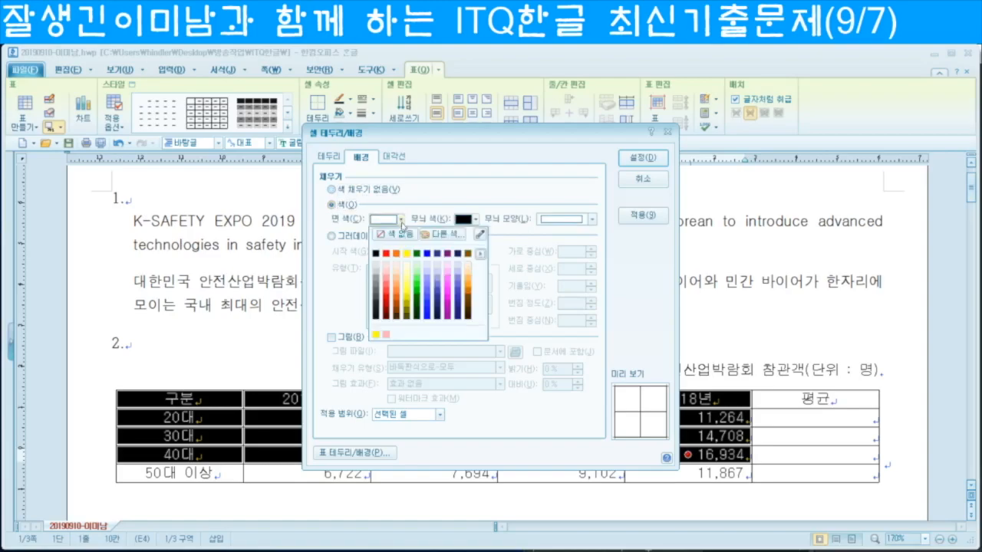
pyautogui.click(408, 258)
pyautogui.click(641, 159)
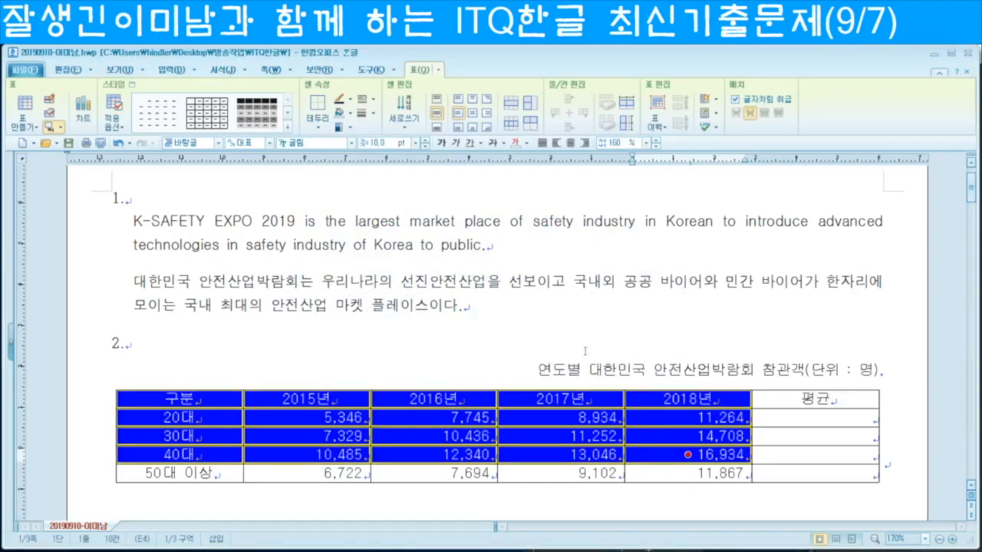
# Step: Fill the 평균 column with block averages for 20대, 30대 and 40대
pyautogui.moveTo(307, 419); pyautogui.dragTo(842, 456)
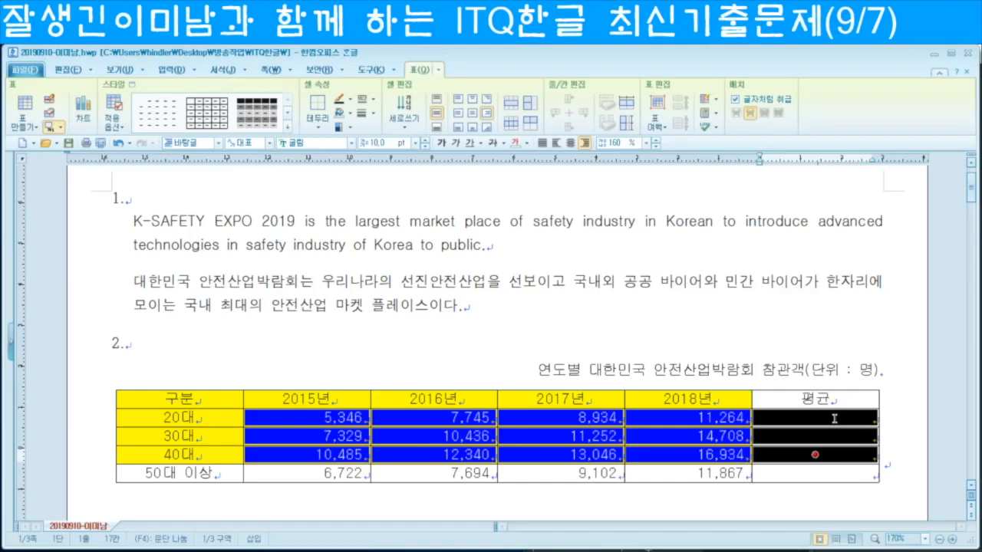
pyautogui.rightClick(834, 418)
pyautogui.moveTo(880, 392)
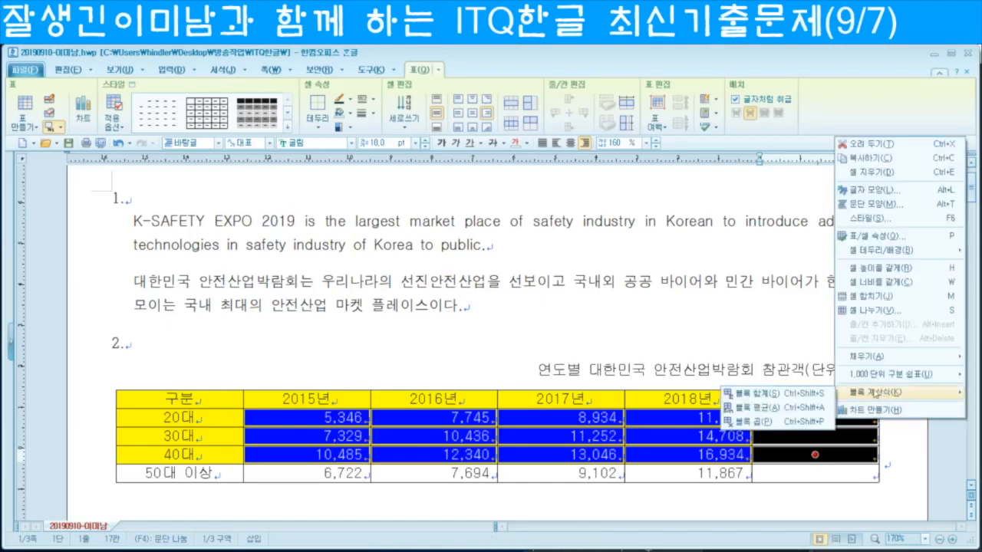
pyautogui.click(789, 407)
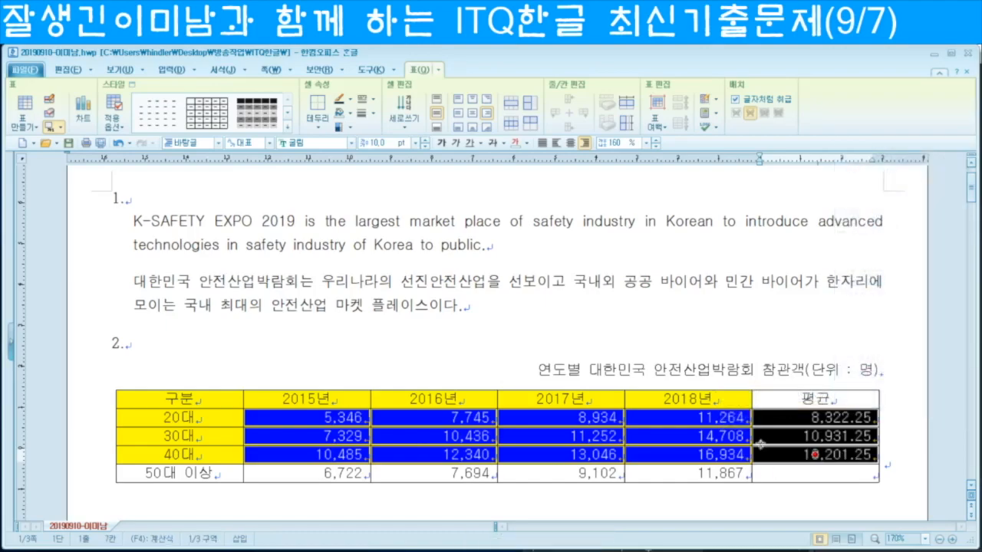
pyautogui.click(811, 476)
pyautogui.press('F5')
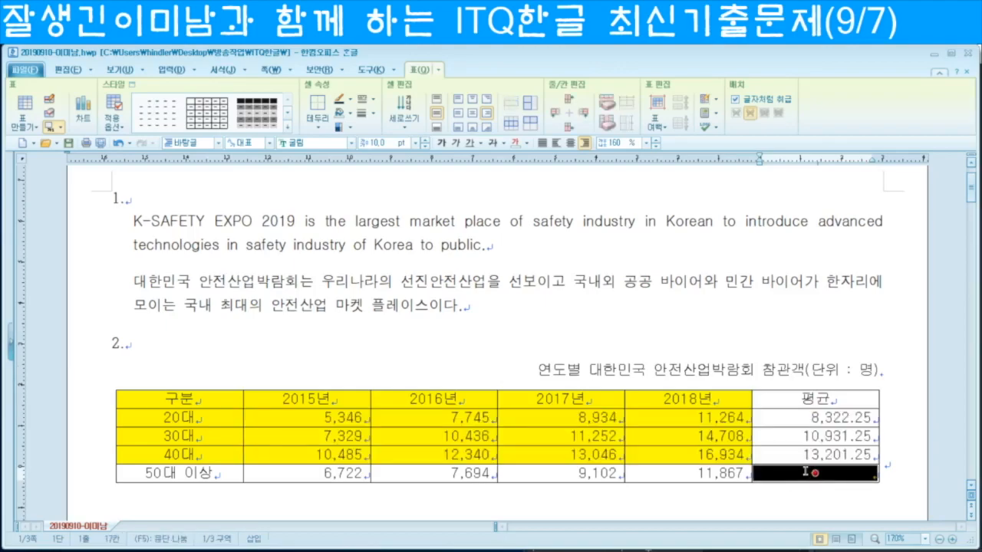
# Step: Cross out the empty 50대 이상 평균 cell with both diagonals forming an X
pyautogui.press('l')
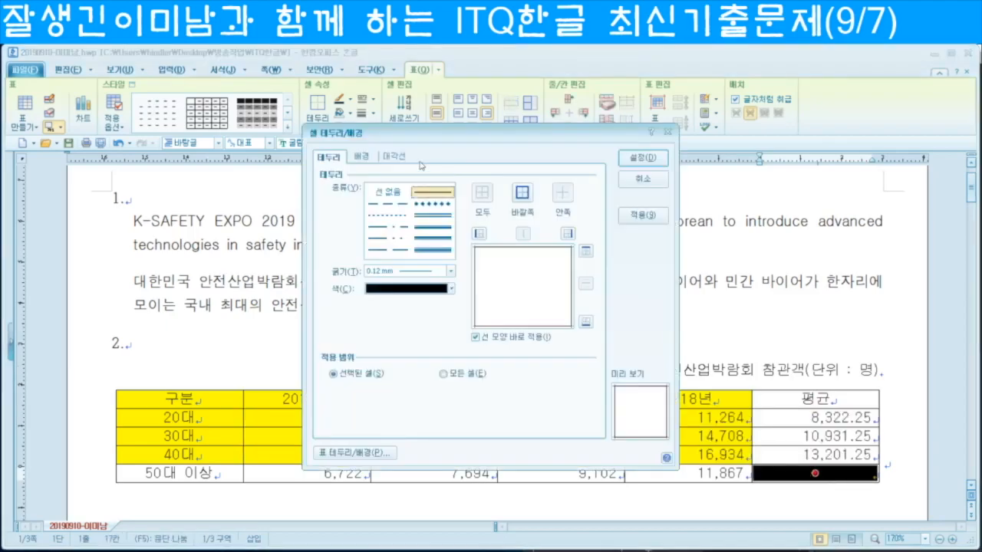
pyautogui.click(394, 157)
pyautogui.click(356, 325)
pyautogui.click(356, 356)
pyautogui.click(643, 157)
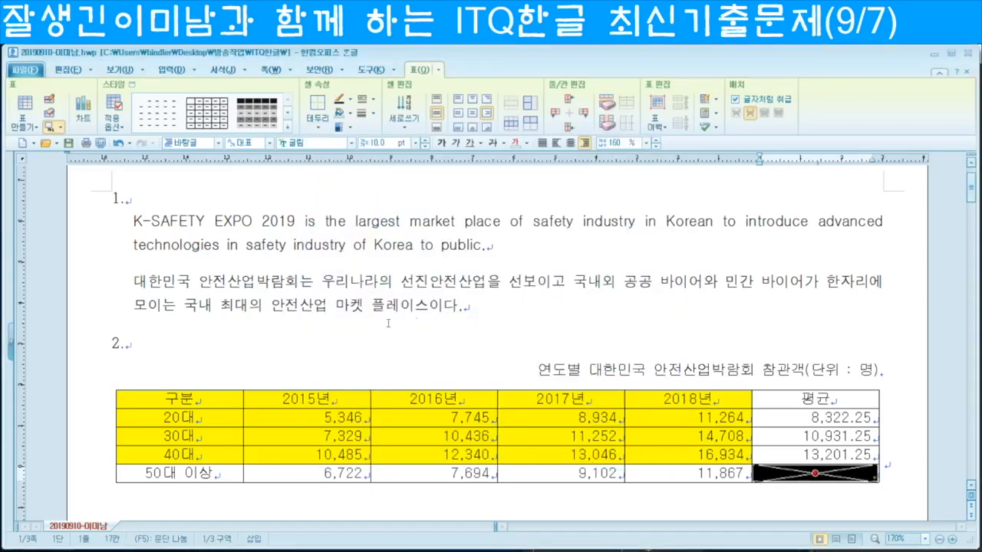
# Step: Give the whole table a 0.5 mm double outer border
pyautogui.moveTo(175, 390); pyautogui.dragTo(874, 477)
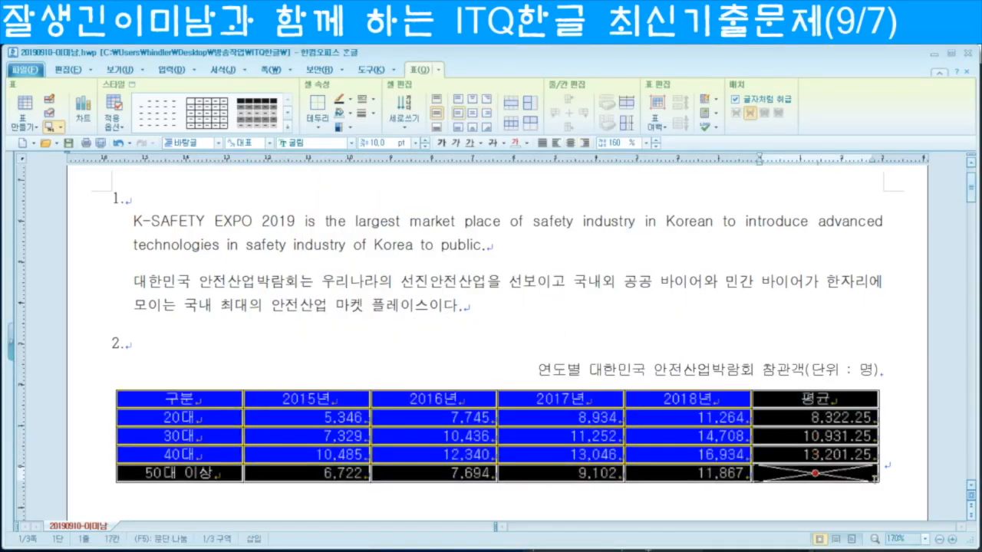
pyautogui.press('l')
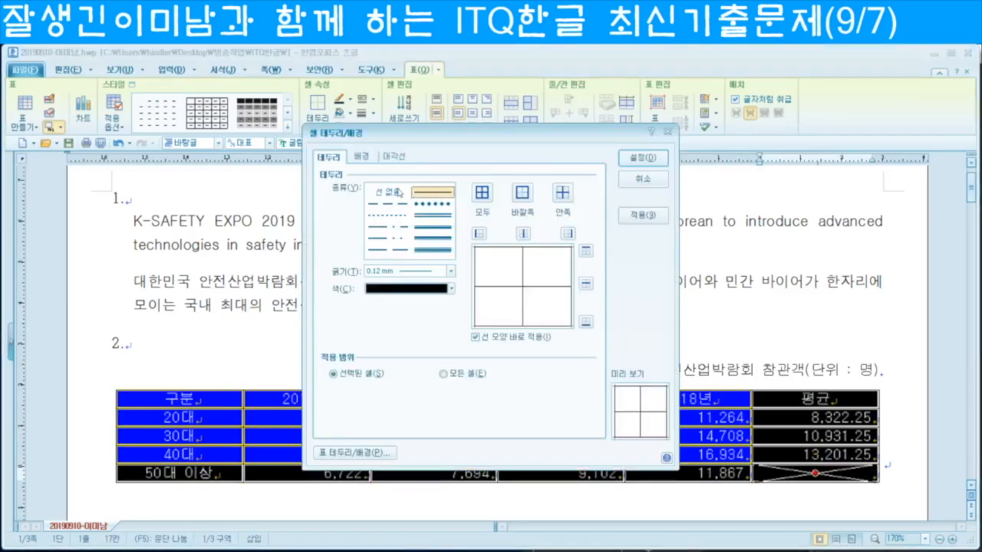
pyautogui.click(436, 218)
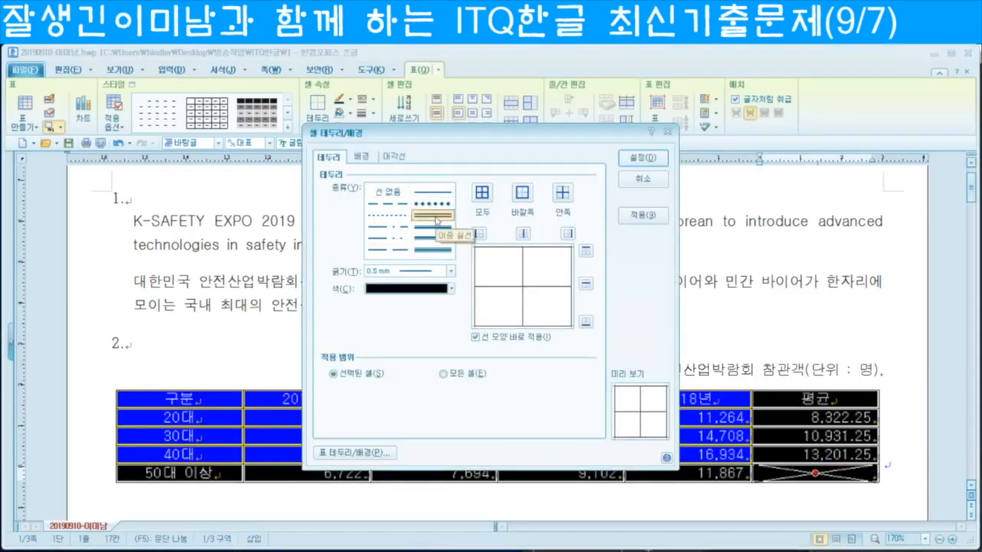
pyautogui.click(523, 195)
pyautogui.click(643, 160)
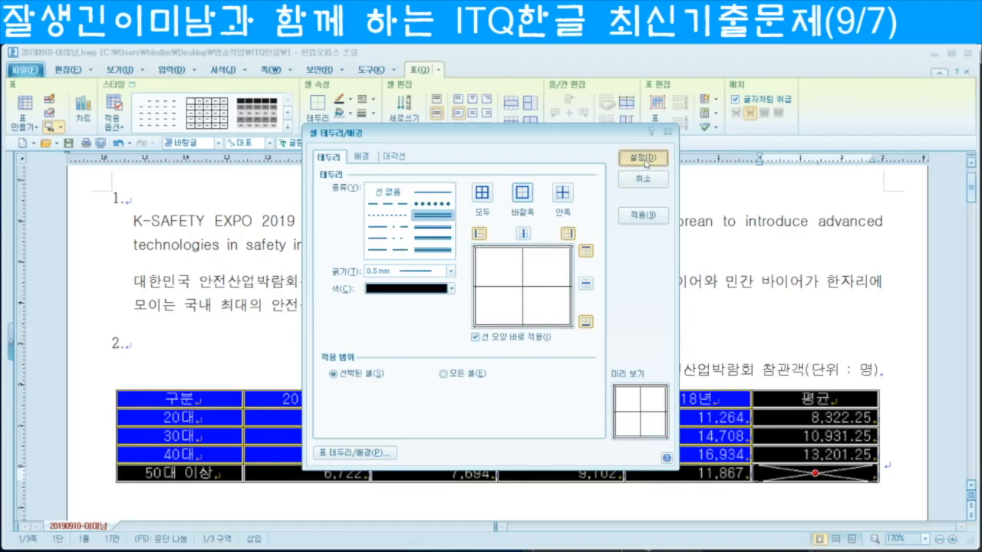
pyautogui.click(434, 372)
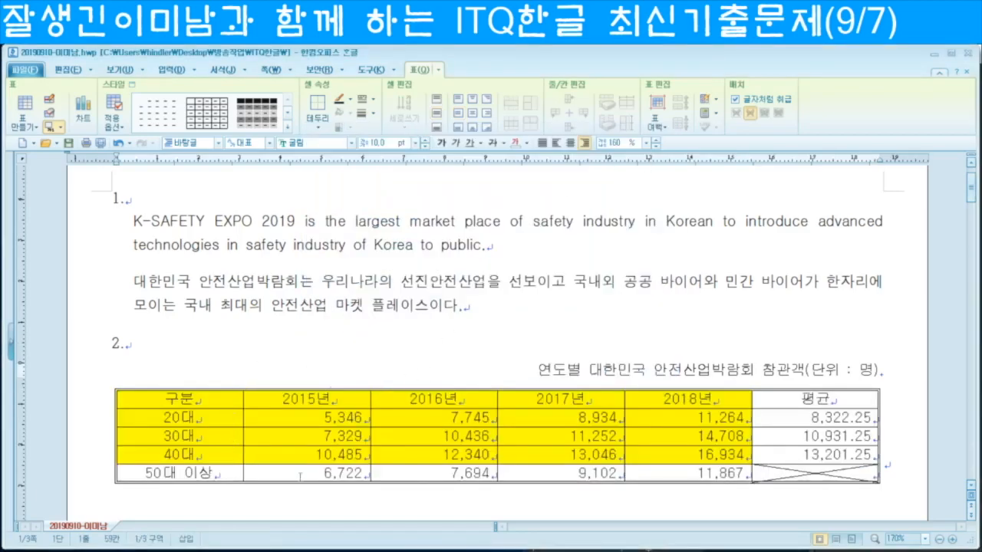
# Step: Put a double line under the header row, 구분 through 평균
pyautogui.moveTo(156, 394); pyautogui.dragTo(815, 398)
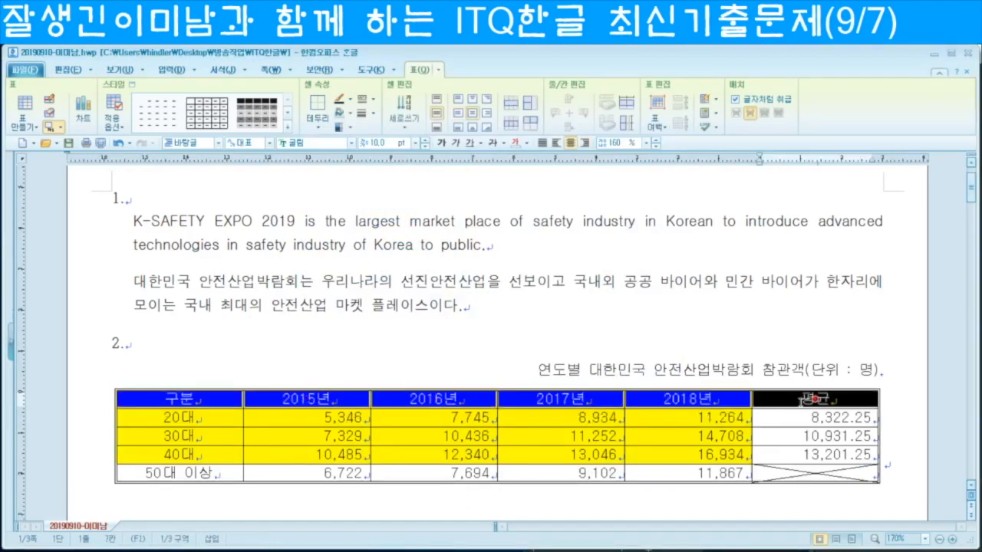
pyautogui.press('l')
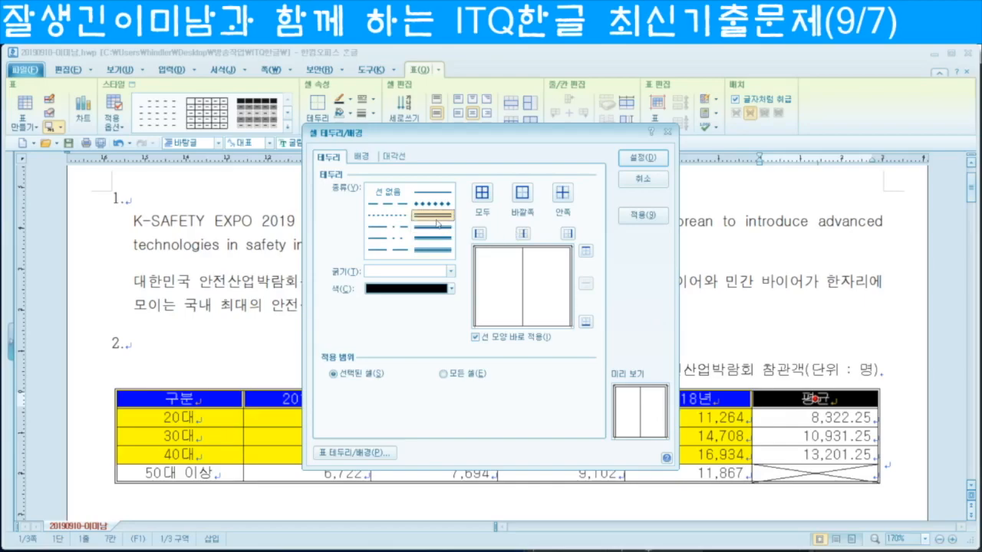
pyautogui.click(435, 220)
pyautogui.click(586, 323)
pyautogui.click(643, 157)
# Step: Add a double line on the right edge of the first column
pyautogui.moveTo(212, 400); pyautogui.dragTo(211, 472)
pyautogui.press('l')
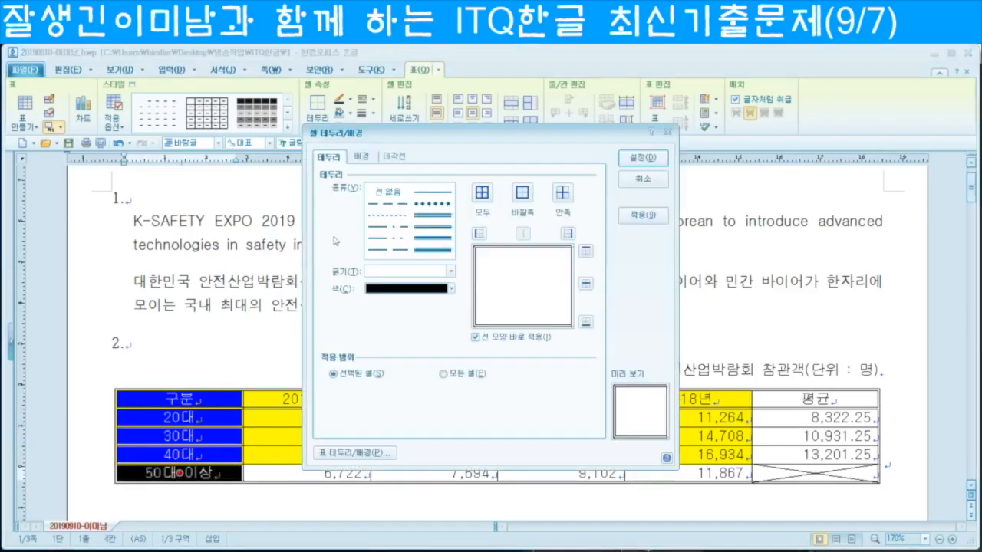
pyautogui.click(432, 221)
pyautogui.click(568, 233)
pyautogui.click(651, 162)
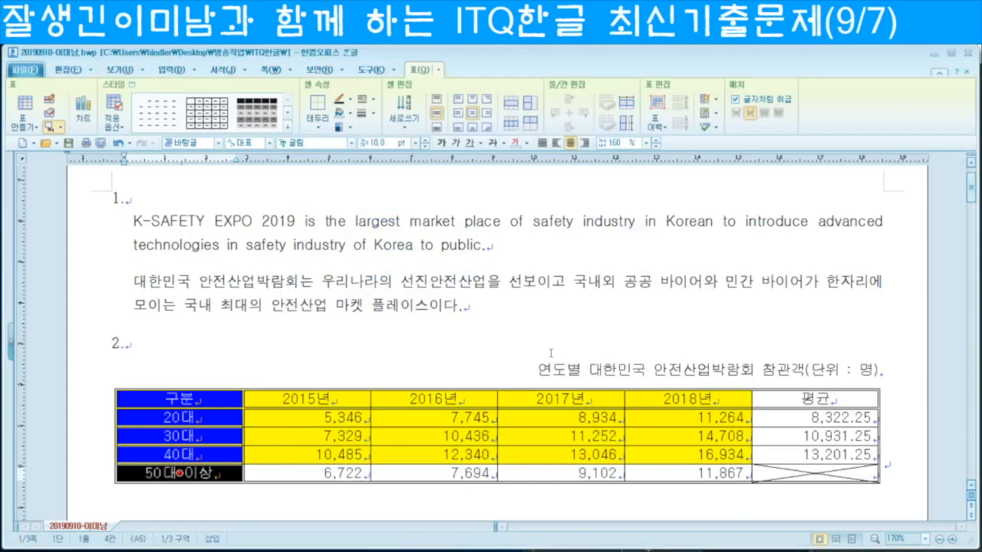
pyautogui.click(528, 368)
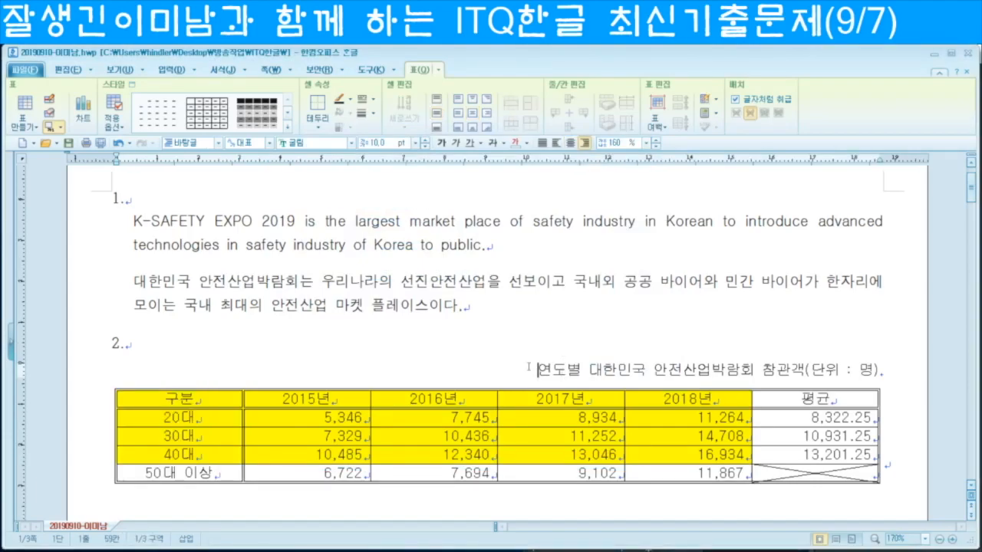
# Step: Create a chart from the yellow block spanning 구분 to 16,934
pyautogui.scroll(-3, 517, 372)
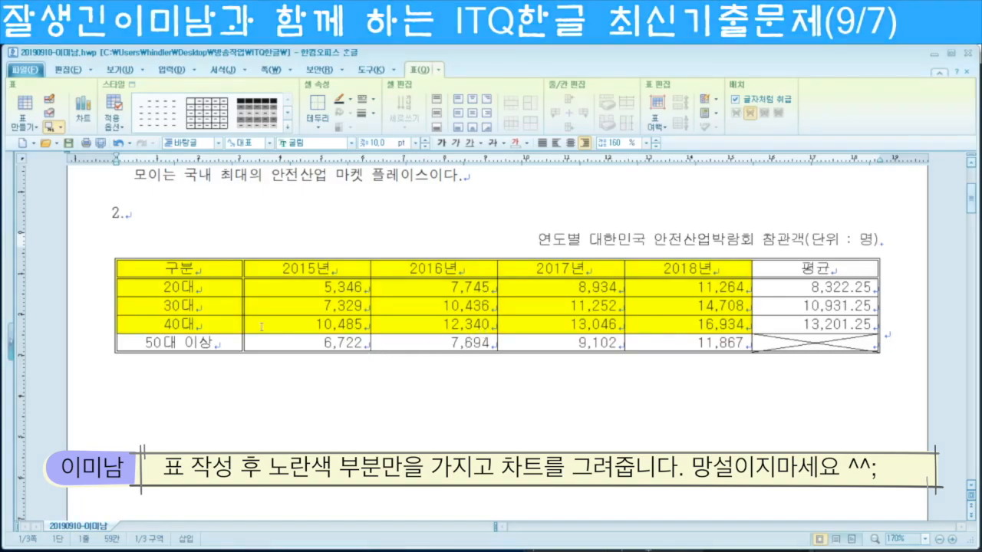
pyautogui.moveTo(150, 268); pyautogui.dragTo(689, 323)
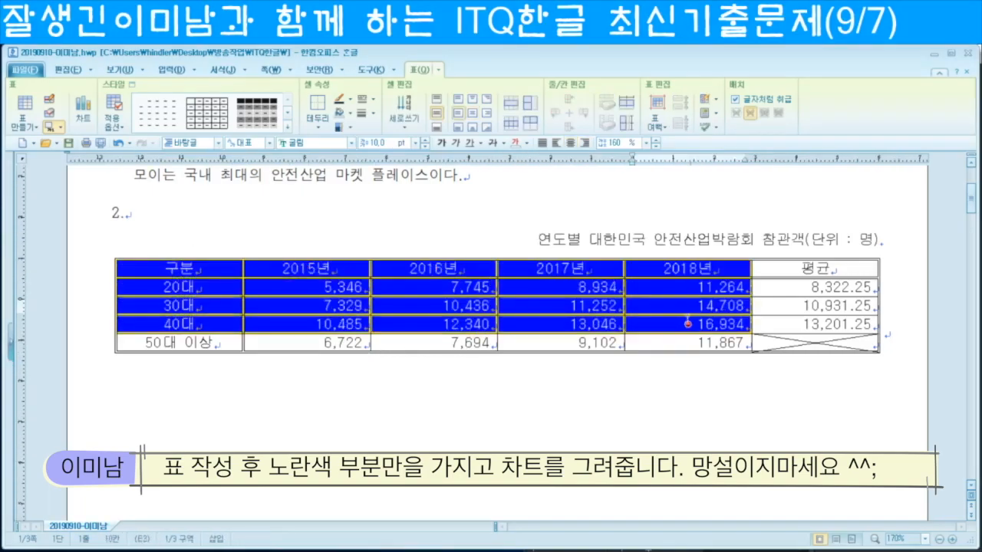
pyautogui.rightClick(665, 326)
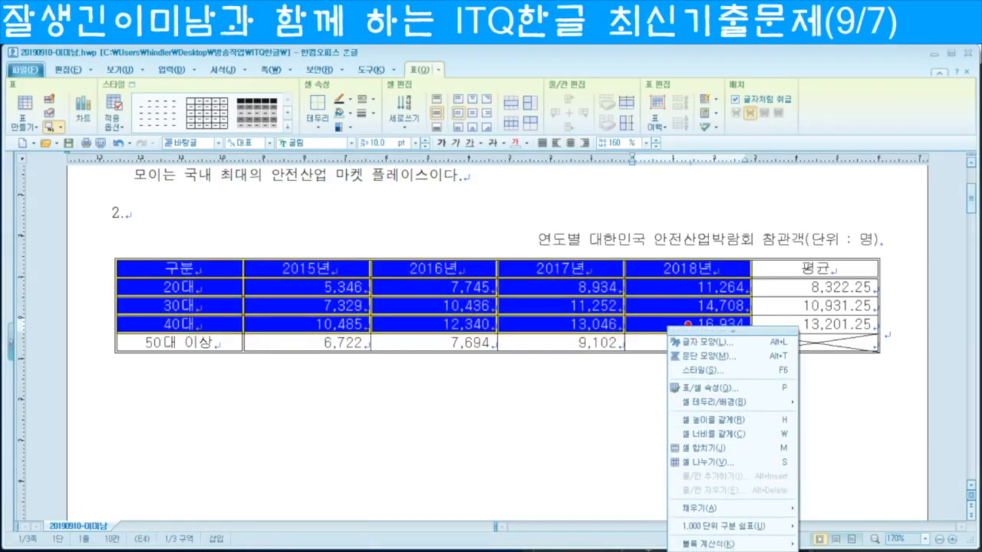
pyautogui.click(692, 336)
# Step: Turn on 글자처럼 취급 in the chart's object properties so it sits inline
pyautogui.scroll(3, 692, 335)
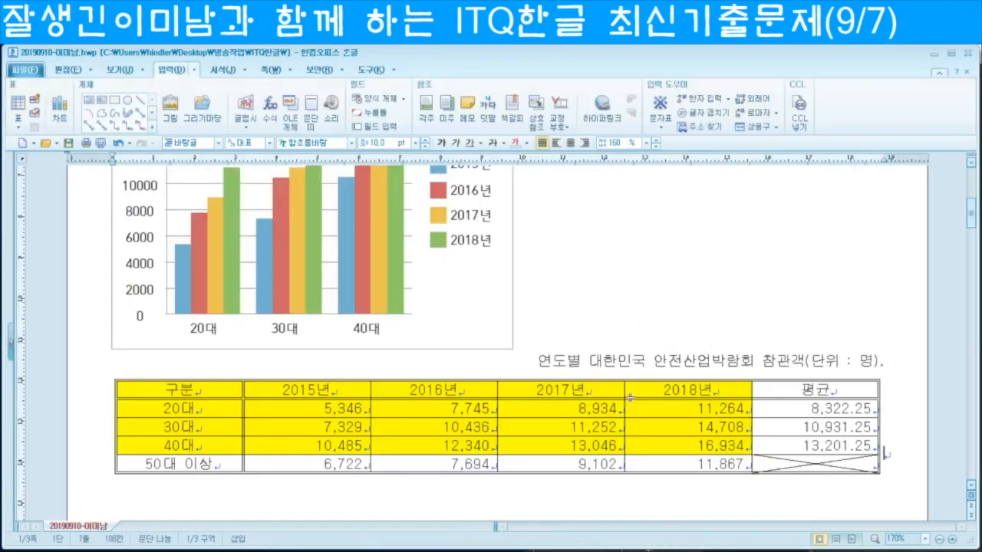
pyautogui.scroll(3, 484, 333)
pyautogui.click(495, 227)
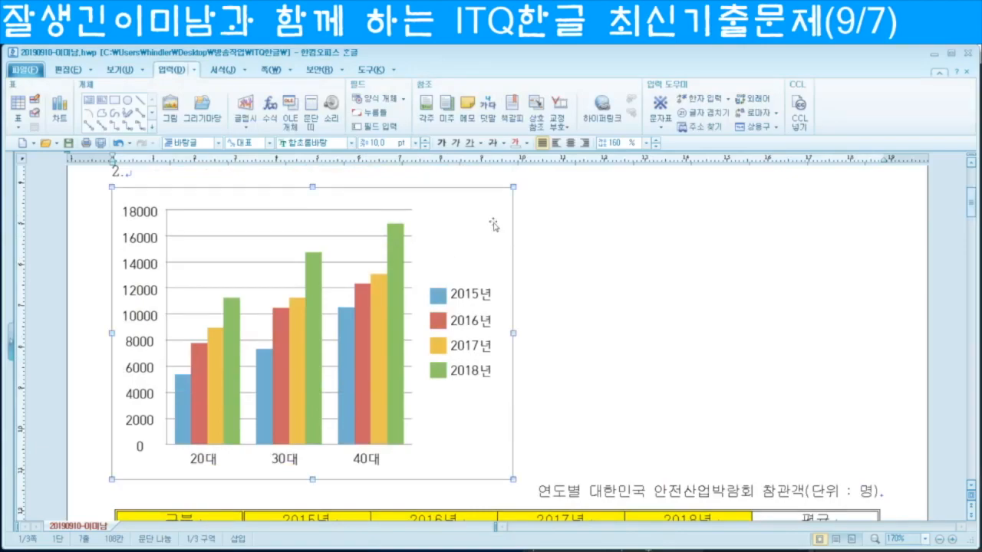
pyautogui.click(600, 230)
pyautogui.scroll(1, 537, 242)
pyautogui.click(492, 251)
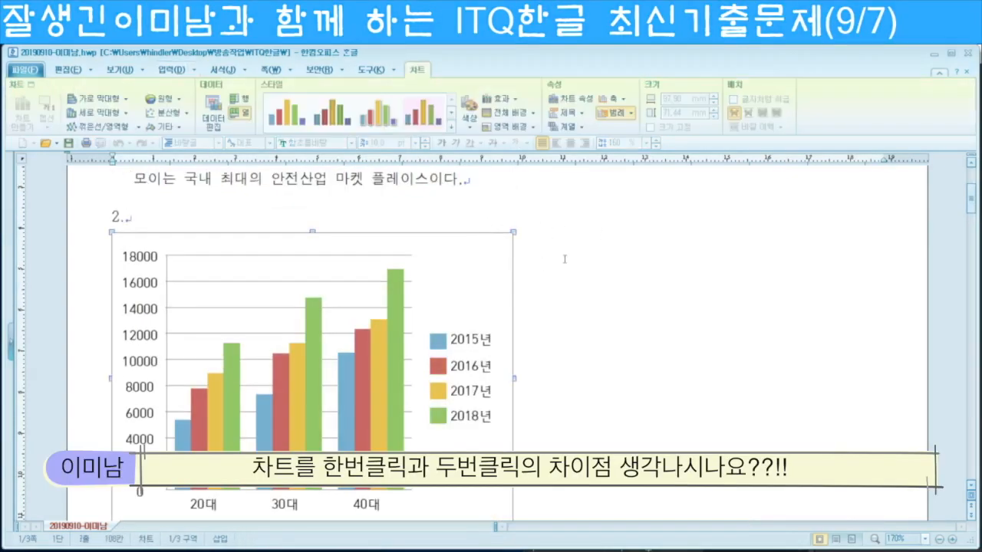
pyautogui.click(603, 262)
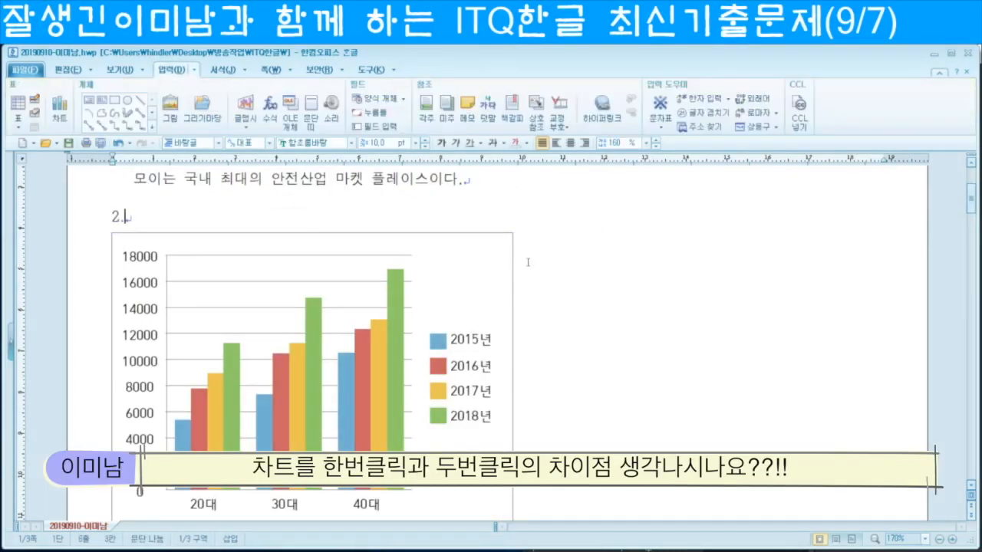
pyautogui.click(501, 262)
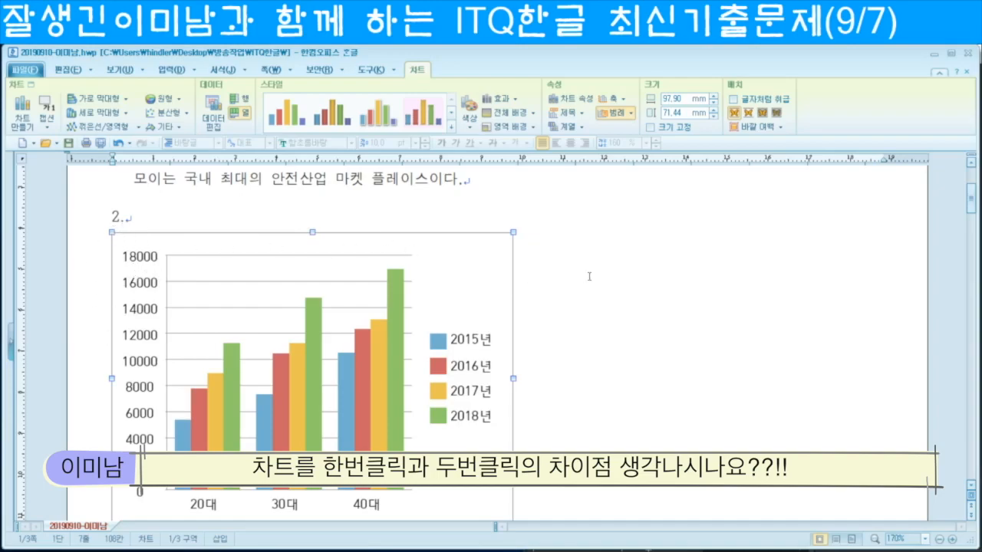
pyautogui.doubleClick(496, 266)
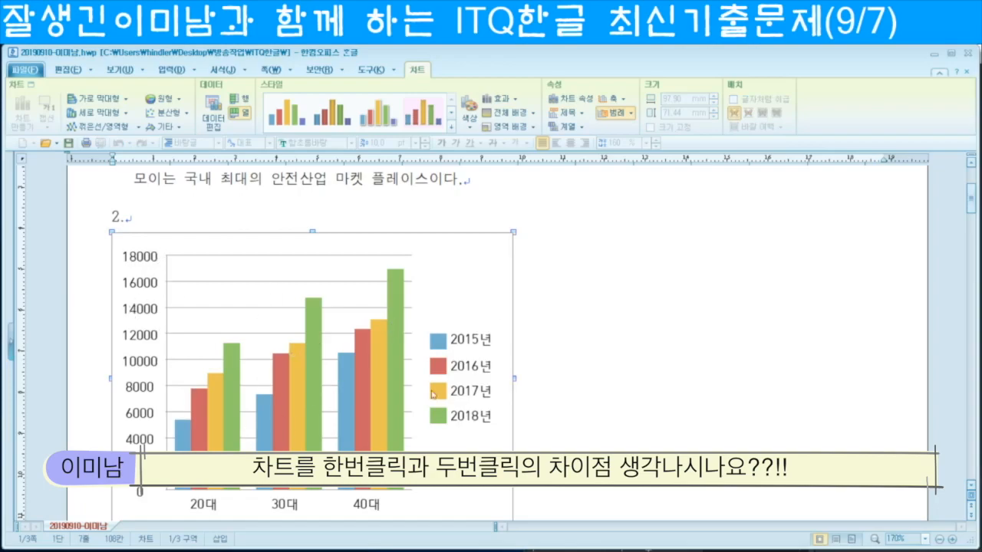
pyautogui.click(593, 342)
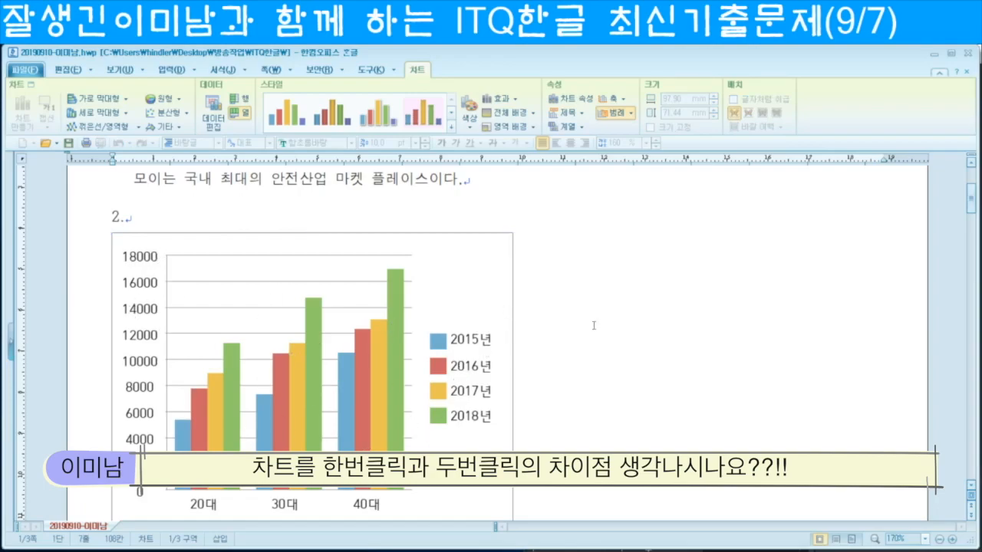
pyautogui.click(503, 252)
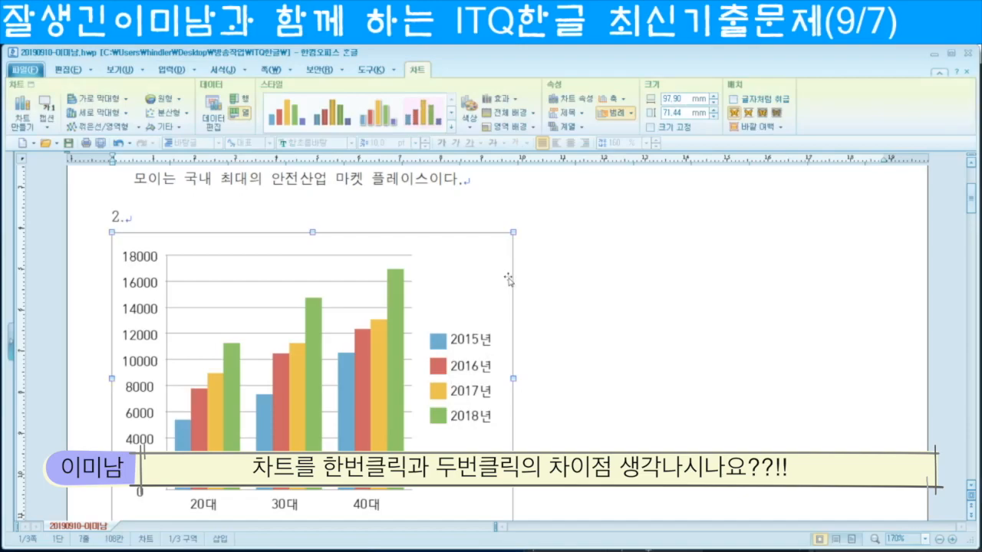
pyautogui.doubleClick(508, 280)
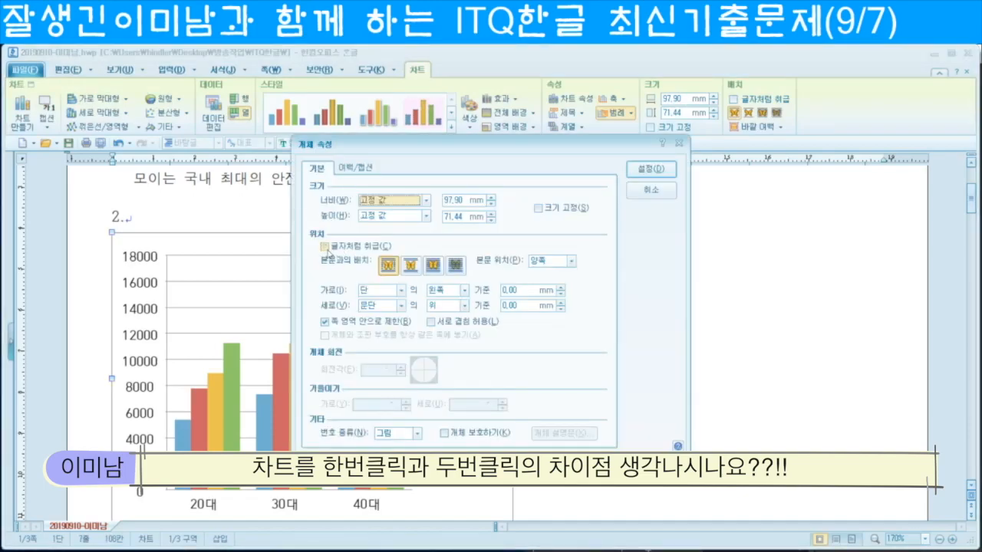
pyautogui.click(325, 247)
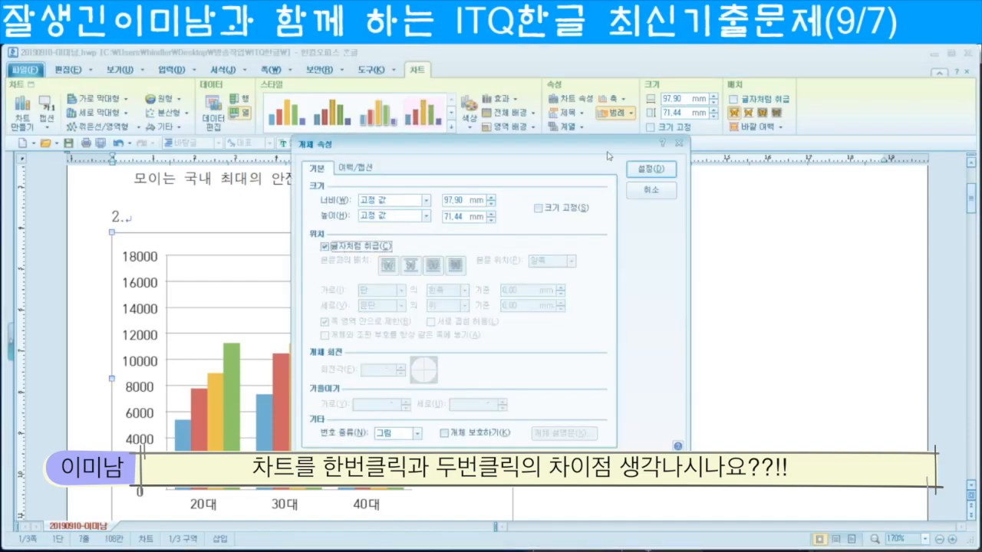
pyautogui.click(651, 168)
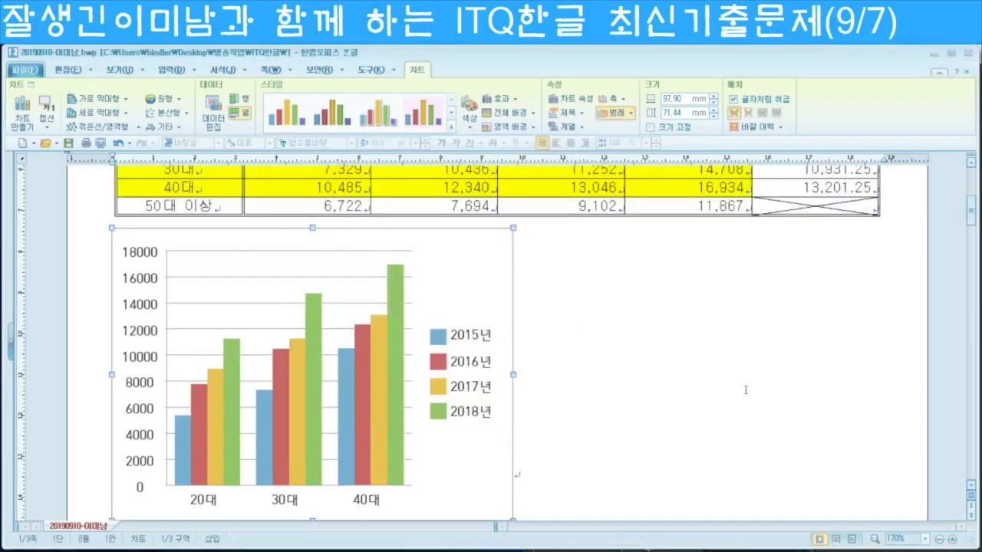
# Step: Resize the chart to about 187.03 × 90.45 mm, nearly the full page width
pyautogui.scroll(5, 745, 390)
pyautogui.scroll(-2, 549, 367)
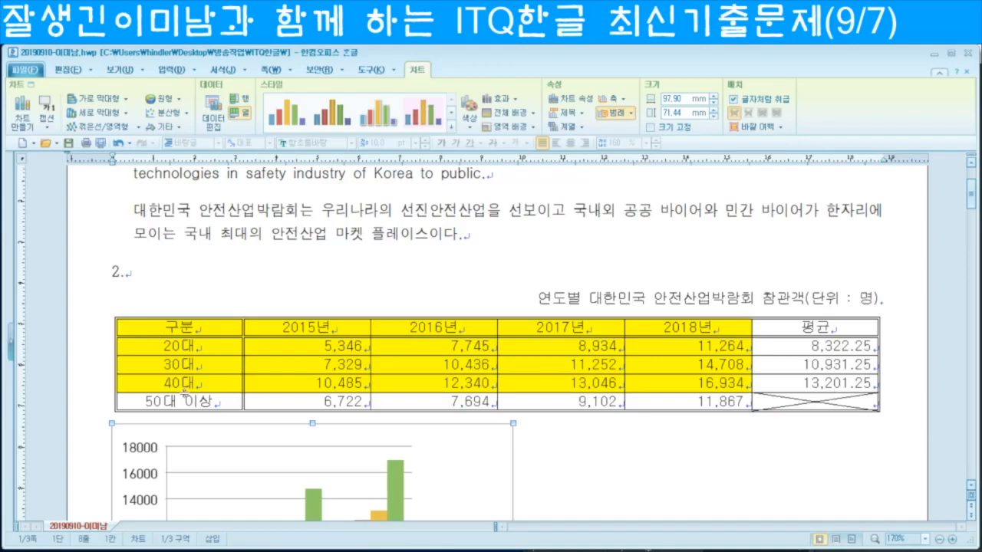
pyautogui.scroll(-5, 184, 399)
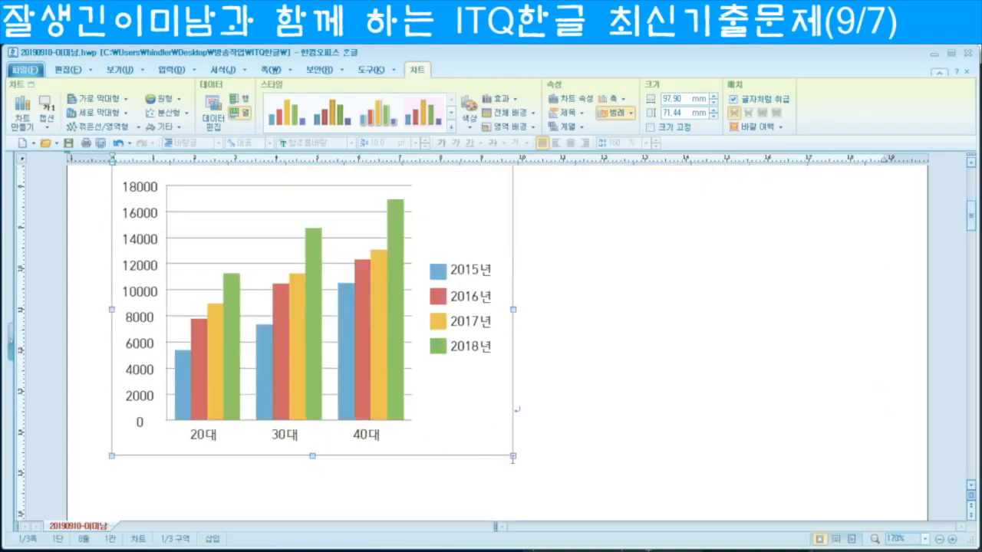
pyautogui.moveTo(512, 455); pyautogui.dragTo(878, 519)
pyautogui.scroll(3, 833, 444)
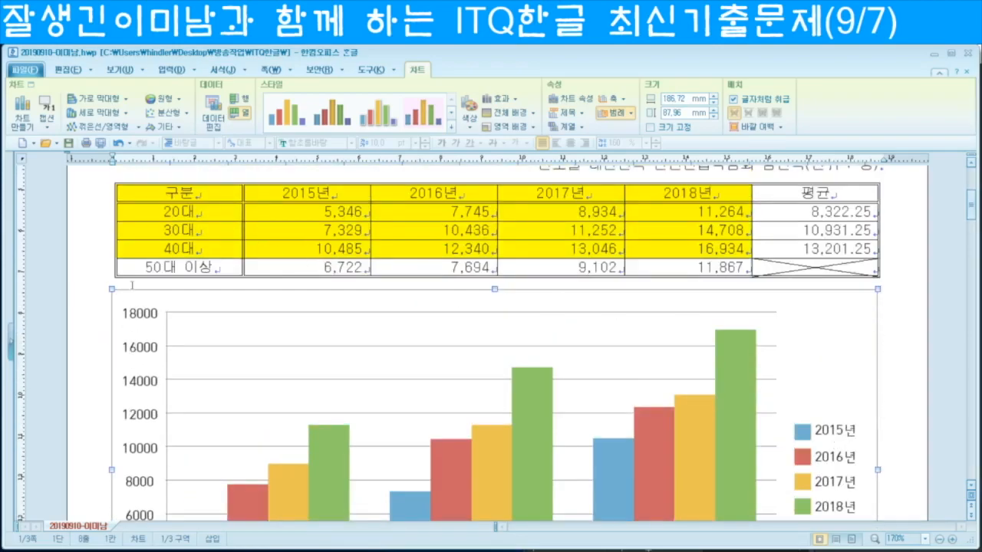
pyautogui.scroll(-4, 785, 361)
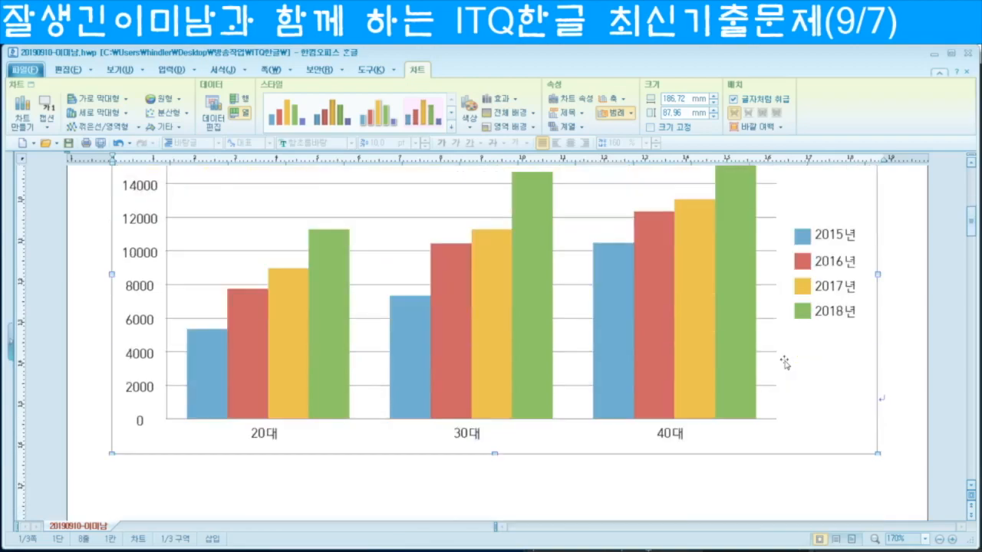
pyautogui.moveTo(879, 453); pyautogui.dragTo(881, 464)
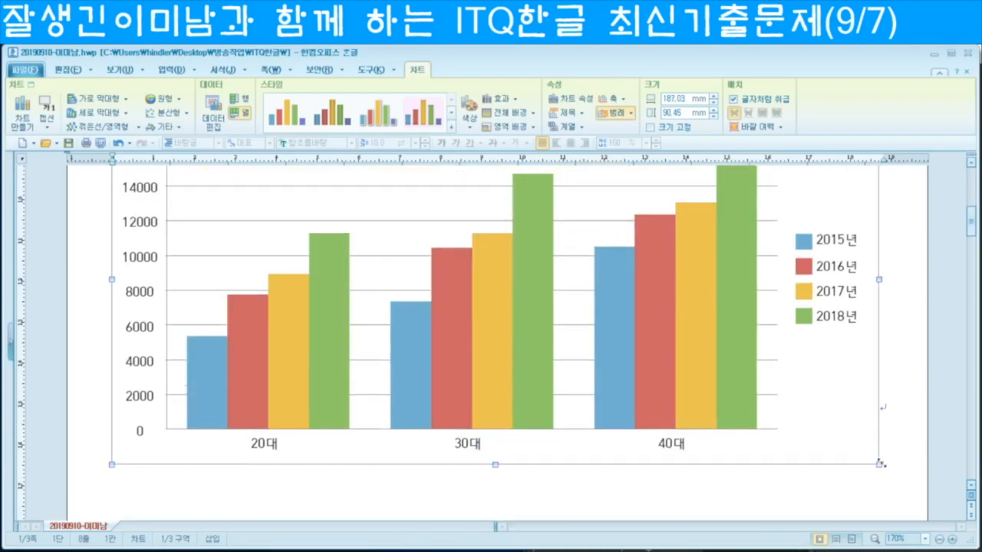
pyautogui.scroll(3, 619, 421)
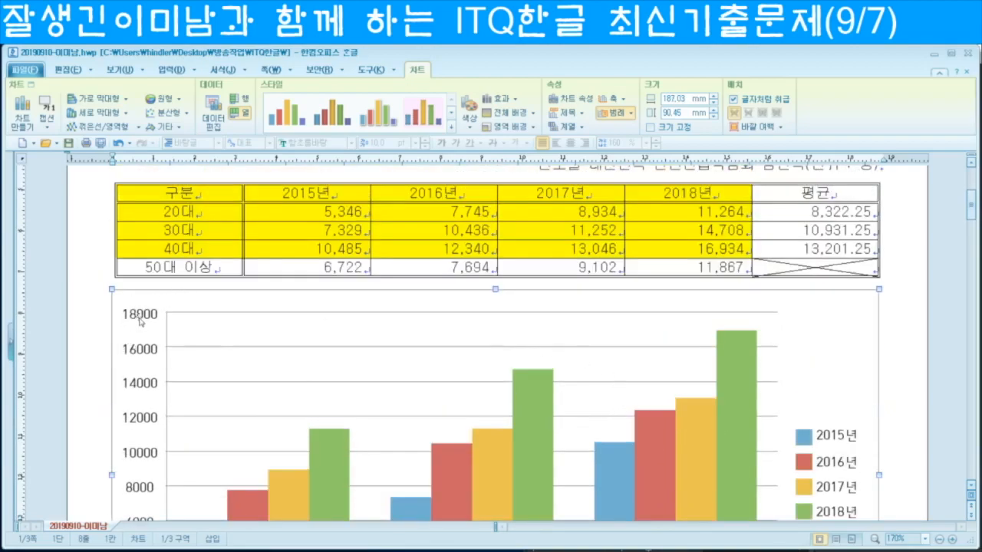
pyautogui.scroll(-3, 428, 354)
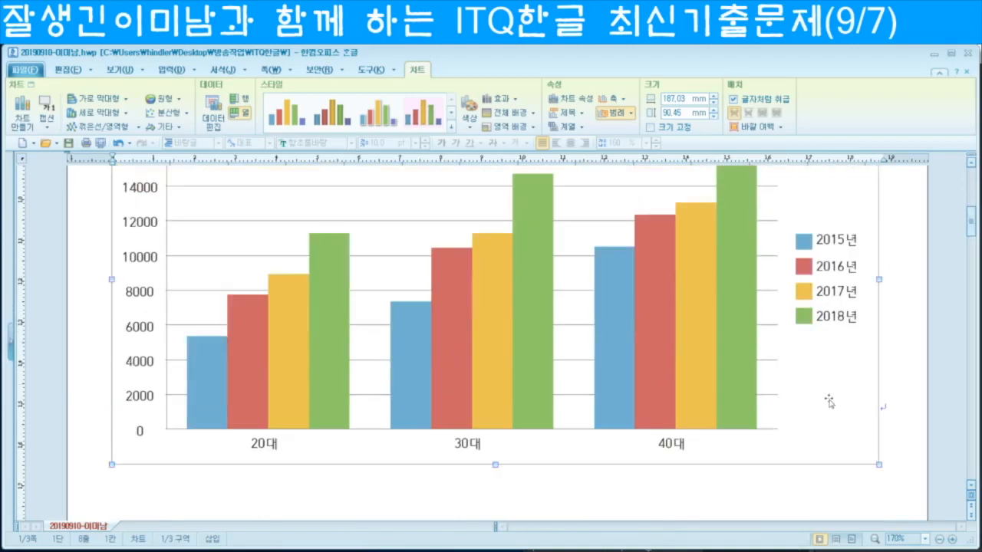
pyautogui.click(917, 344)
pyautogui.scroll(2, 577, 374)
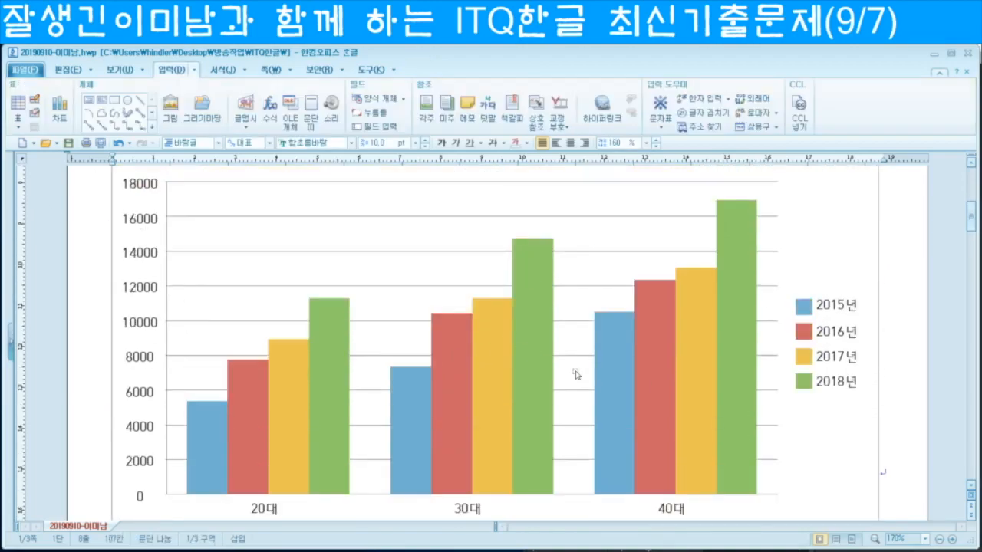
pyautogui.scroll(3, 903, 321)
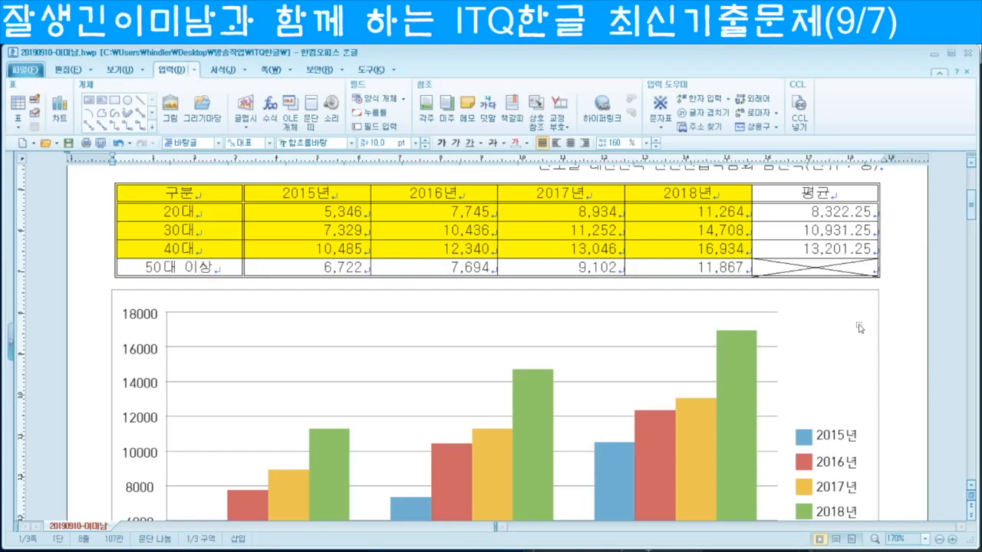
pyautogui.click(859, 328)
pyautogui.click(860, 328)
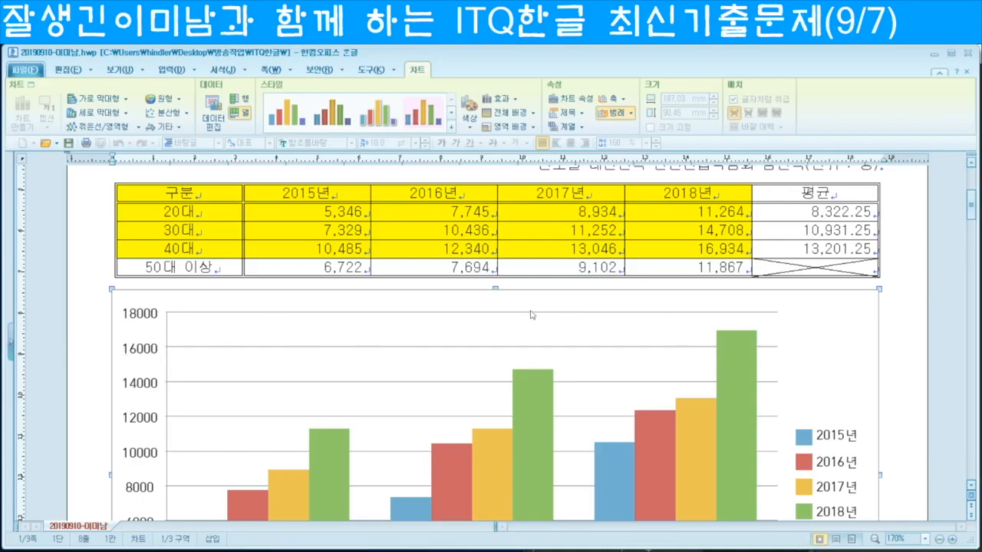
pyautogui.scroll(-3, 778, 390)
# Step: In the chart wizard, pick plain clustered 가로 막대형 bars with 방향 set to 열
pyautogui.rightClick(813, 428)
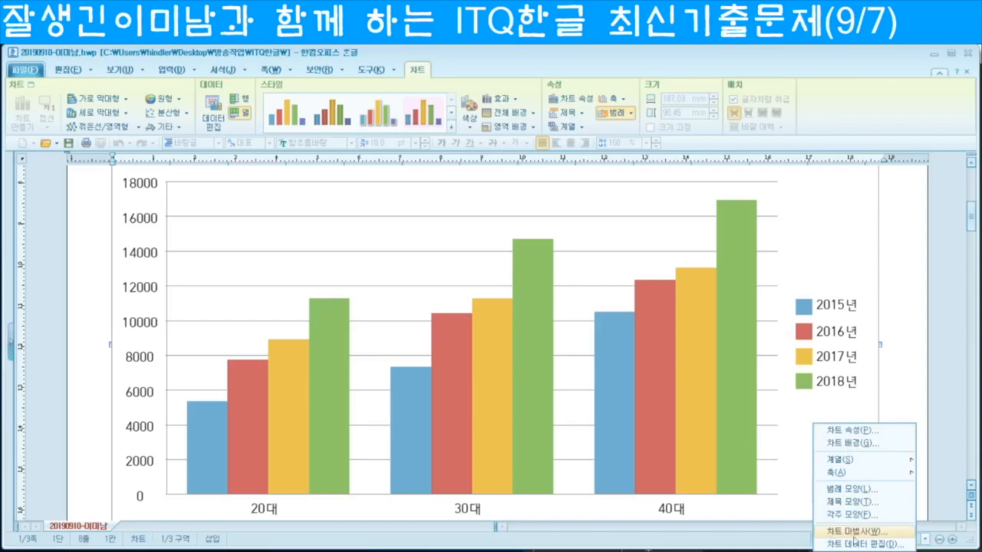
pyautogui.click(856, 531)
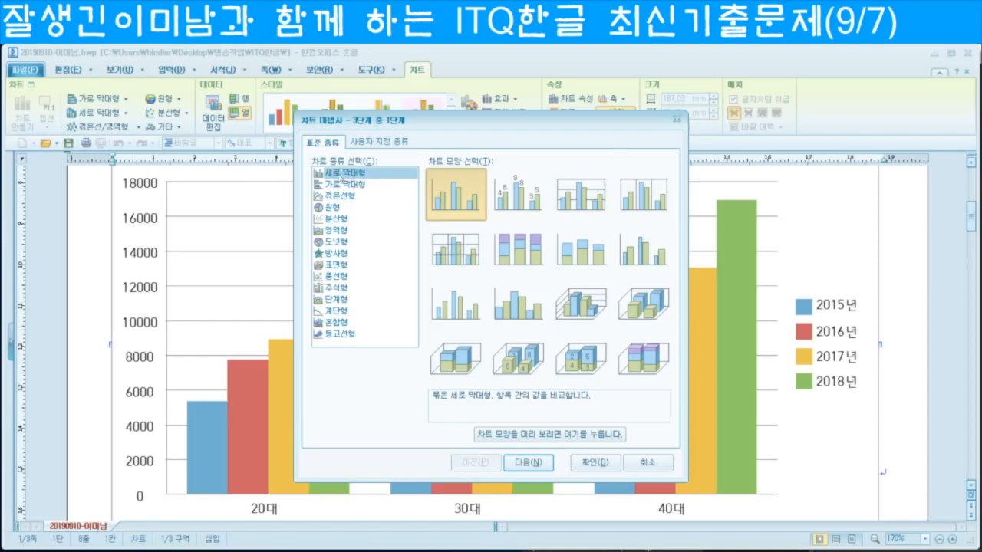
pyautogui.click(357, 186)
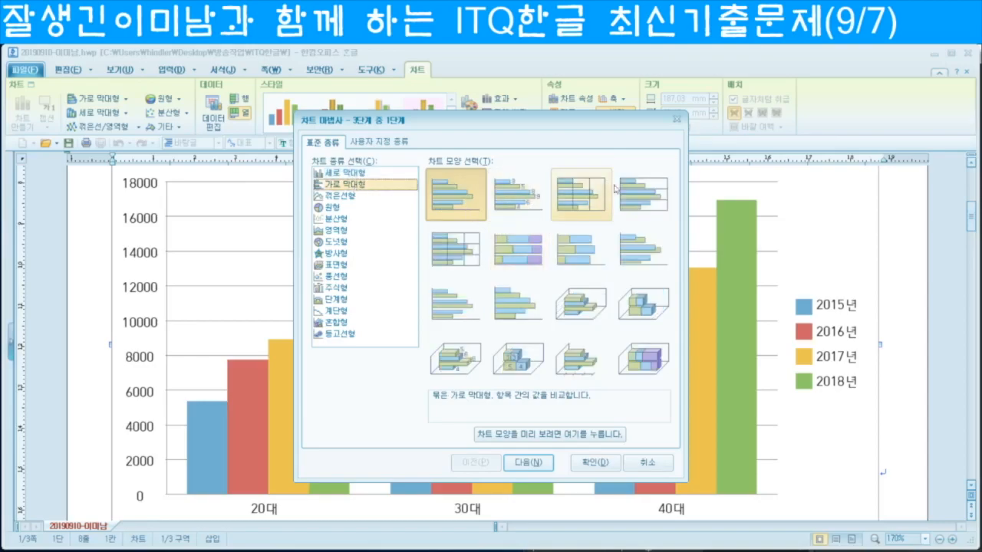
pyautogui.click(651, 200)
pyautogui.click(563, 435)
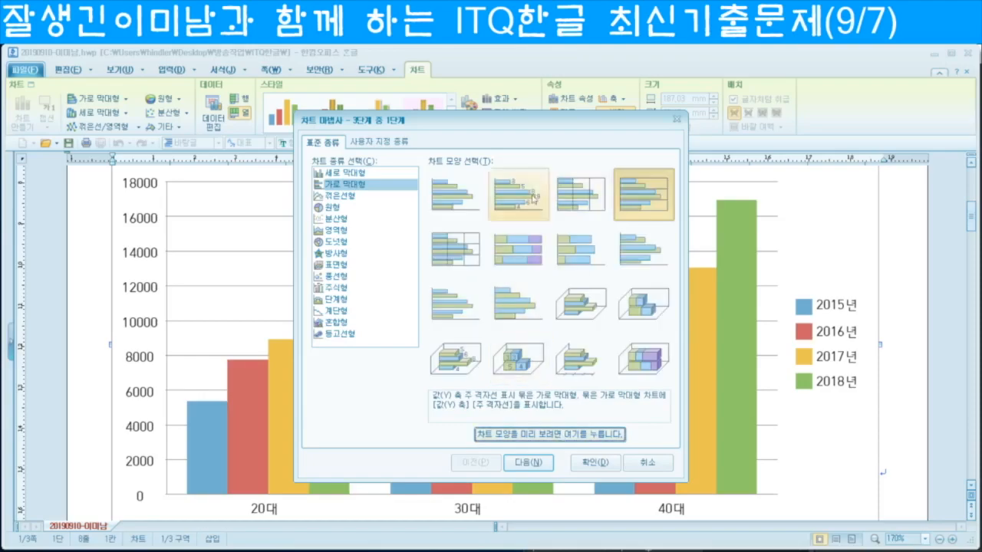
pyautogui.click(451, 192)
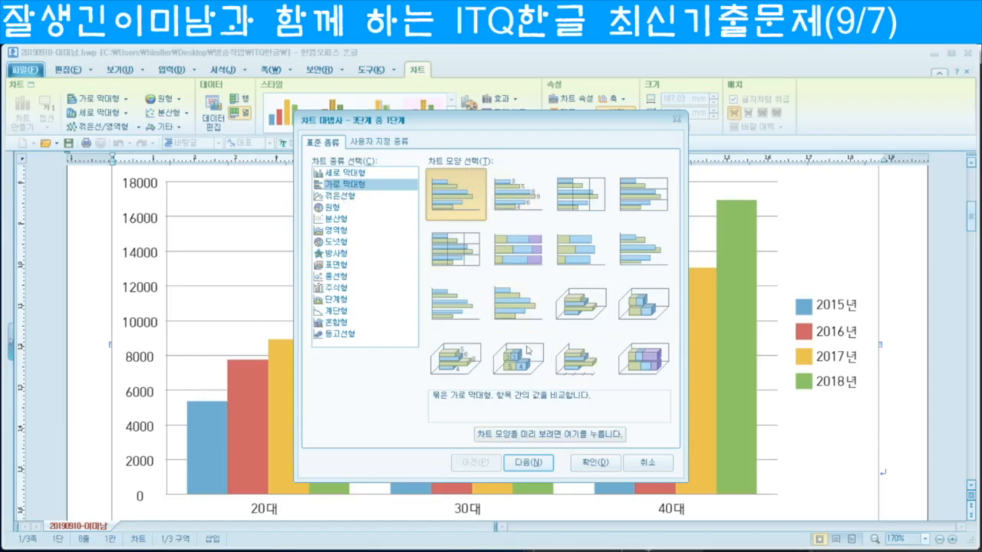
pyautogui.click(529, 462)
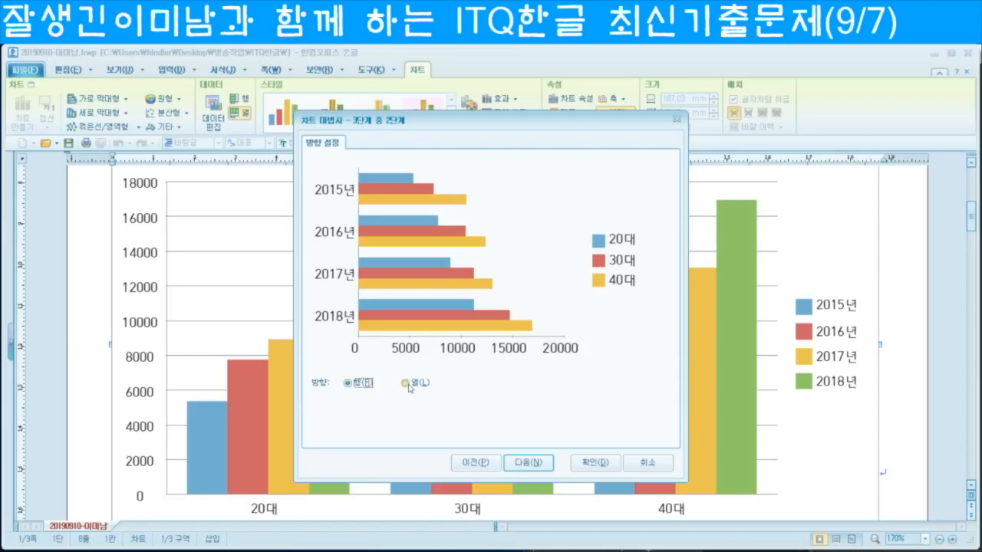
pyautogui.click(407, 385)
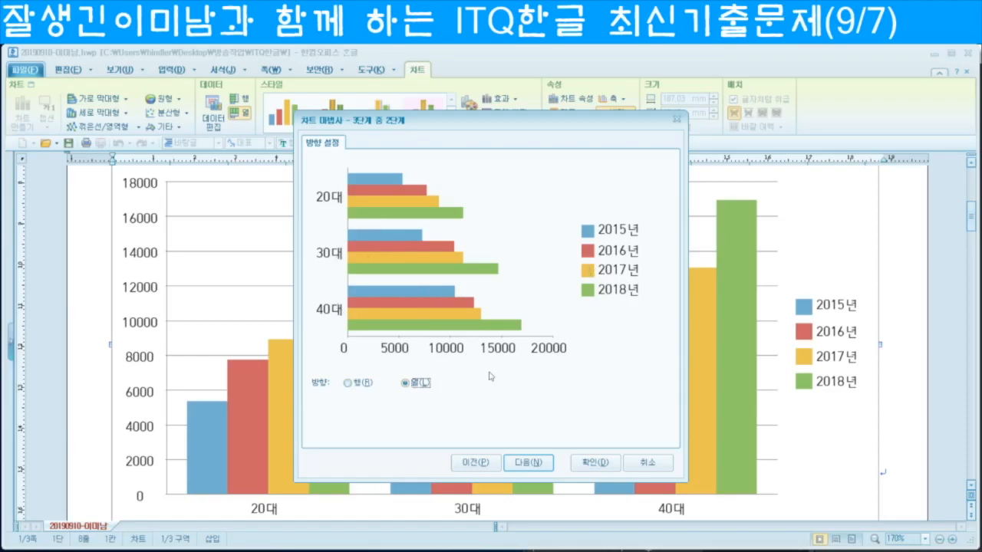
pyautogui.click(528, 464)
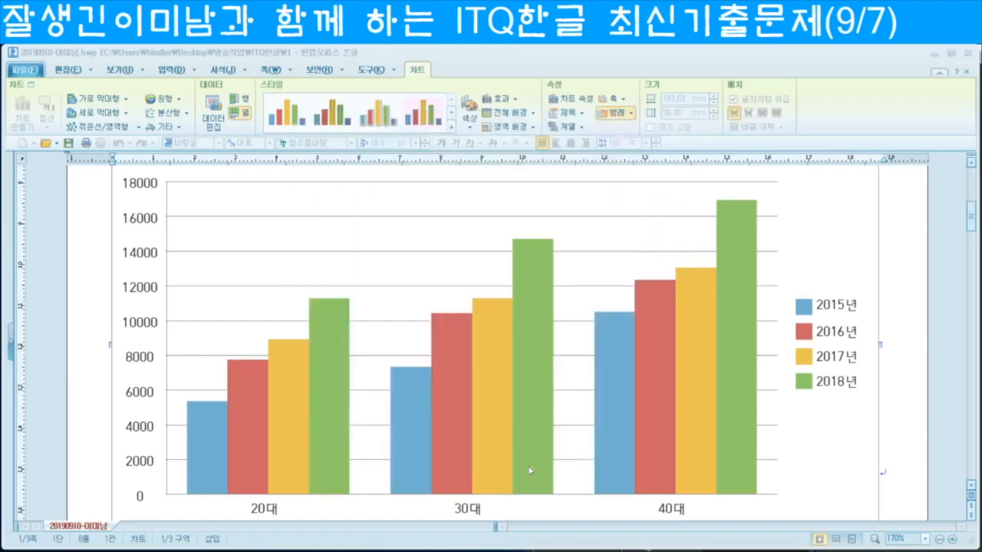
# Step: Title the chart '연도별 대한민국 안전산업박람회 참관객' and label the value axis '(단위 : 명)'
pyautogui.write('연도벼 대한')
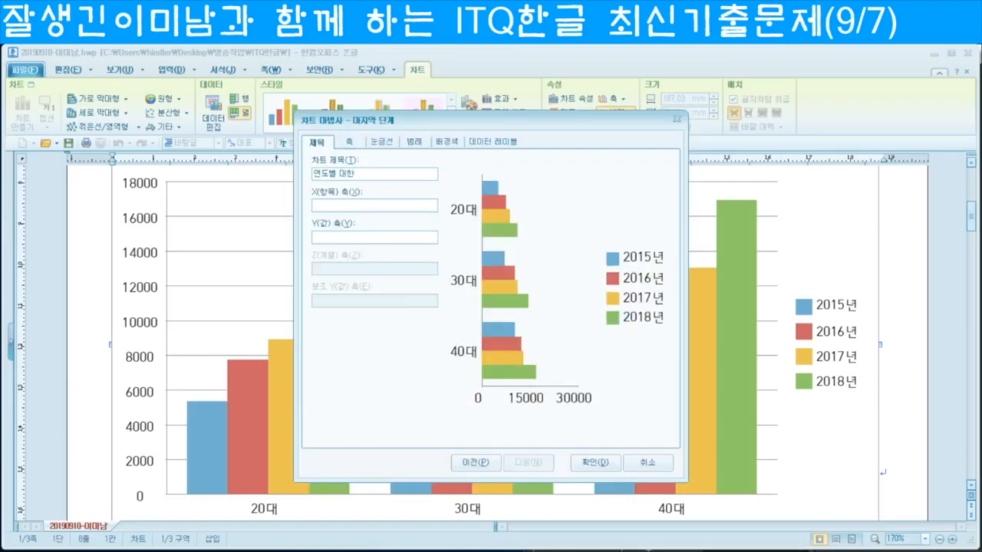
pyautogui.write('민국 안전사')
pyautogui.write('업박람회 차')
pyautogui.write('과')
pyautogui.write('객')
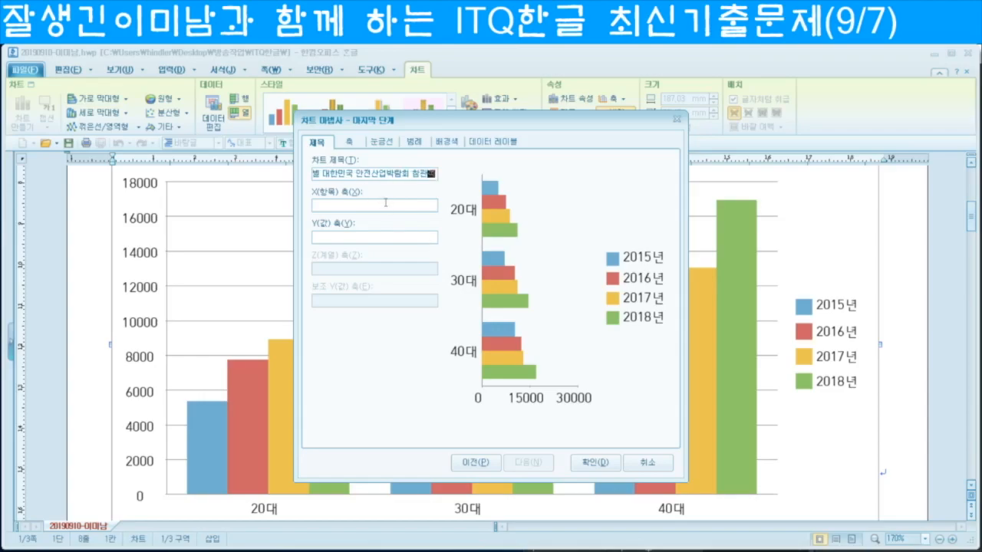
pyautogui.click(386, 203)
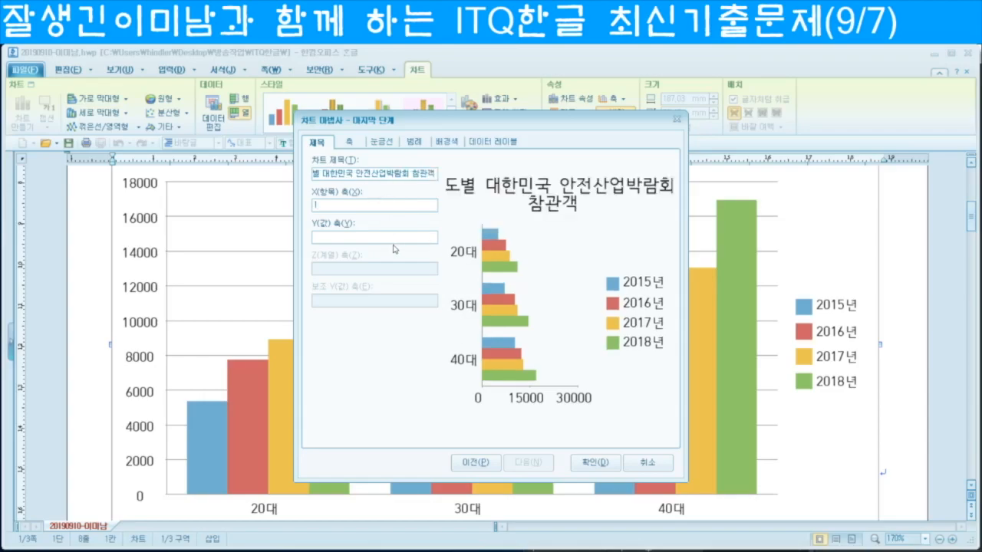
pyautogui.write('1')
pyautogui.click(394, 240)
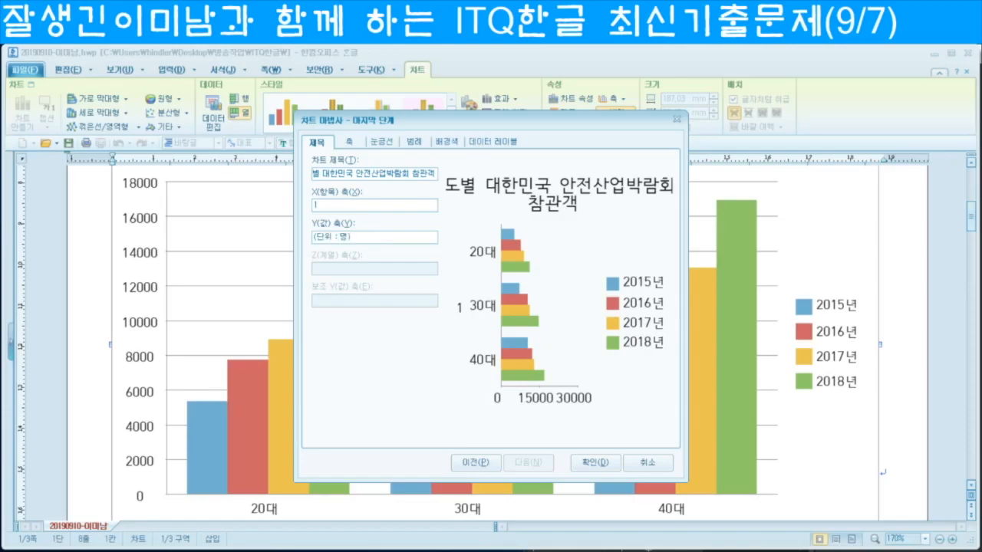
pyautogui.click(350, 206)
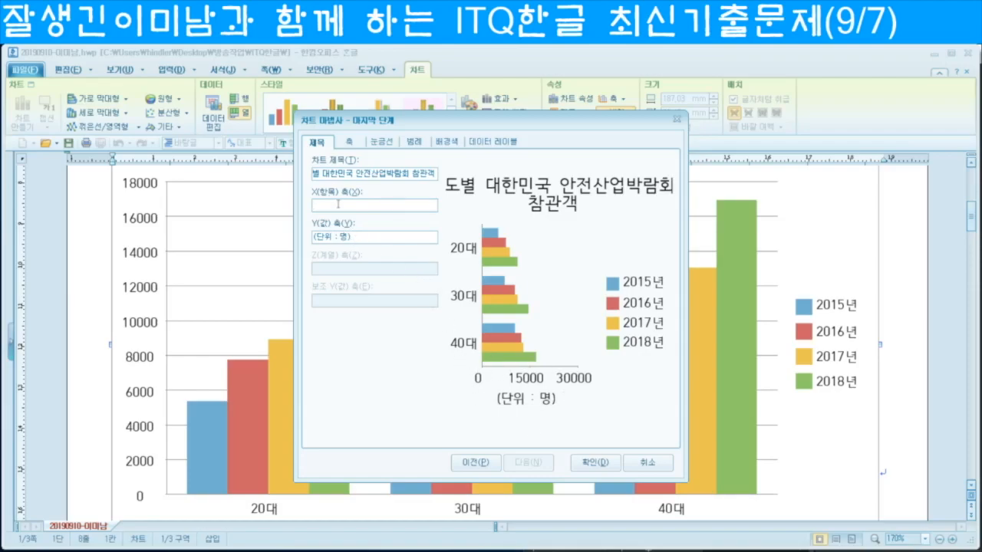
pyautogui.click(600, 465)
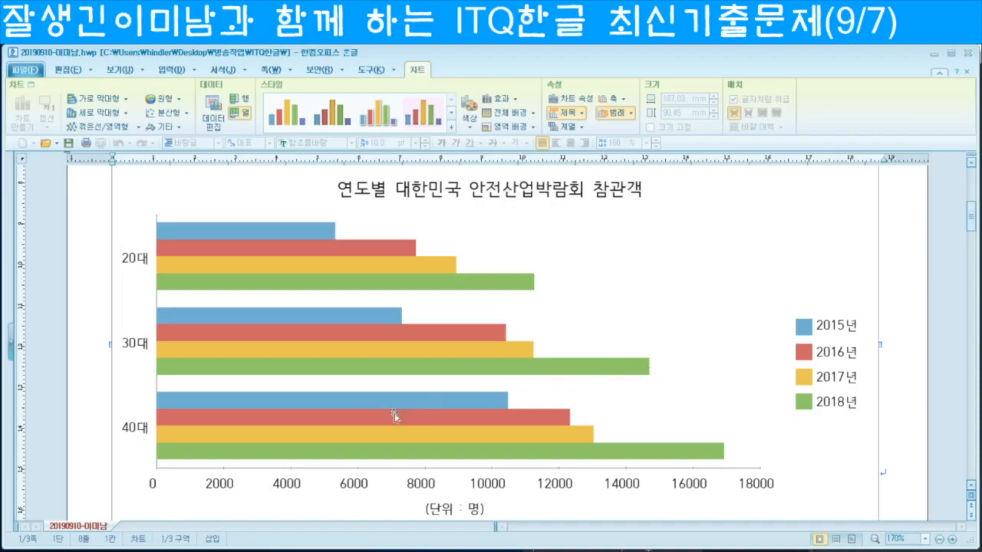
# Step: Zoom out to 155% so the whole bar chart shows, then enter chart editing
pyautogui.scroll(5, 395, 411)
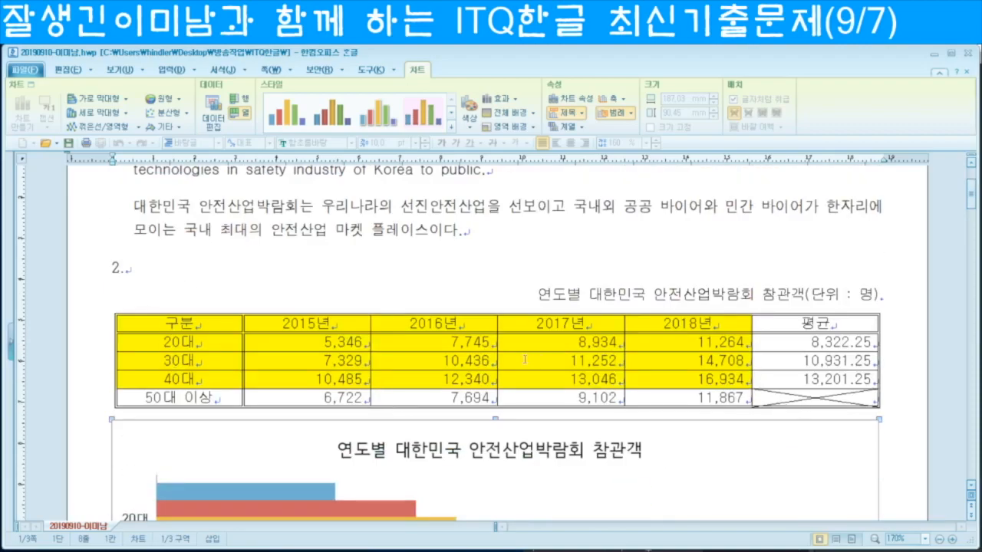
pyautogui.scroll(-5, 535, 380)
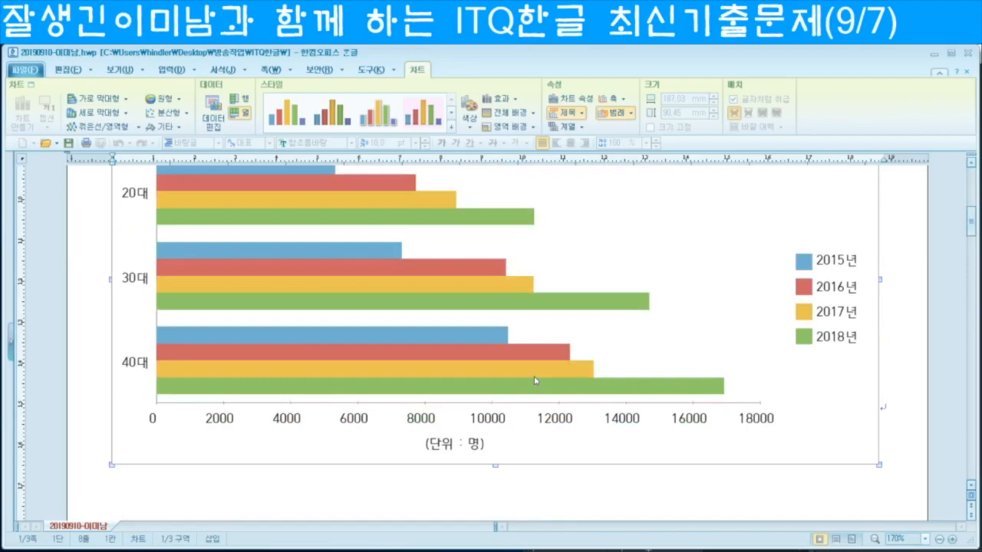
pyautogui.scroll(3, 535, 378)
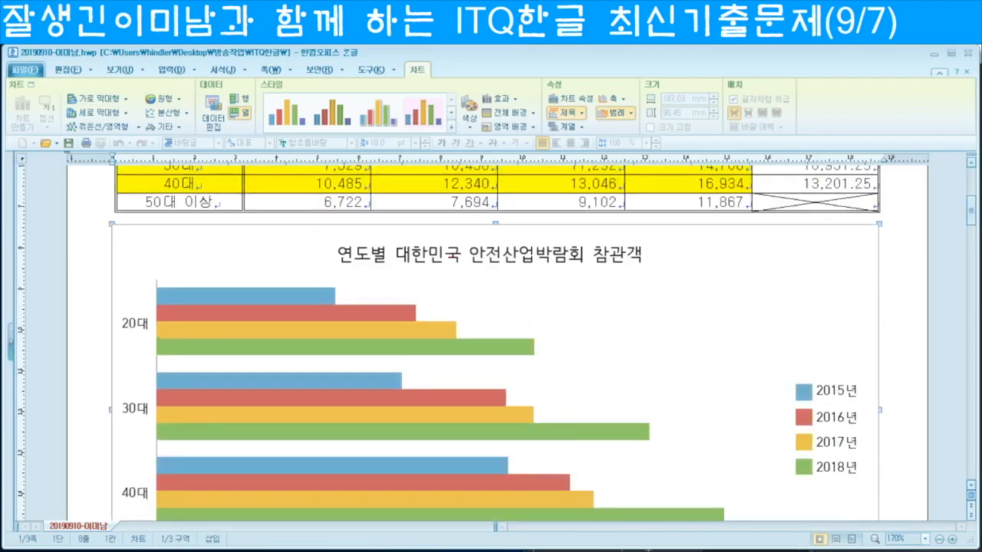
pyautogui.click(941, 540)
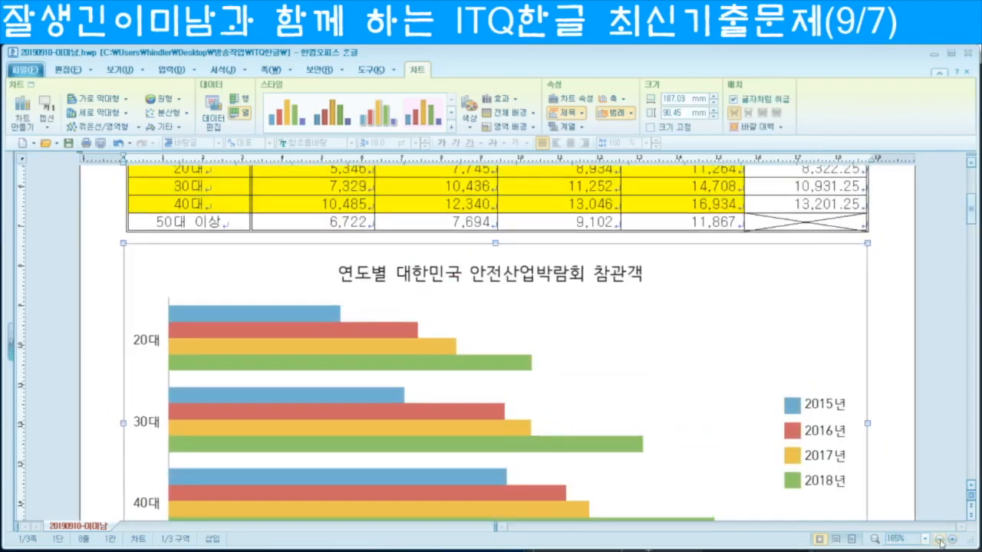
pyautogui.scroll(-1, 763, 452)
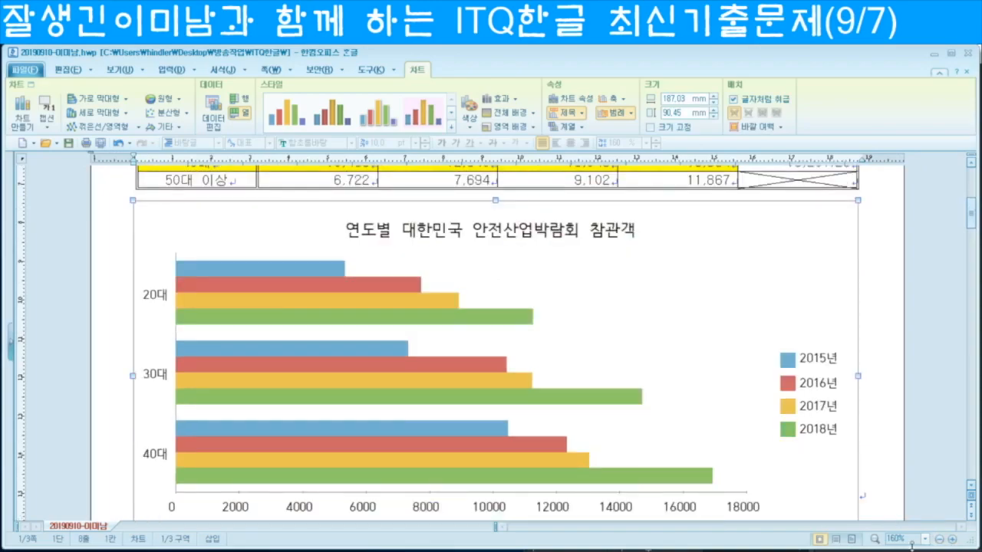
pyautogui.click(940, 540)
pyautogui.scroll(-1, 836, 477)
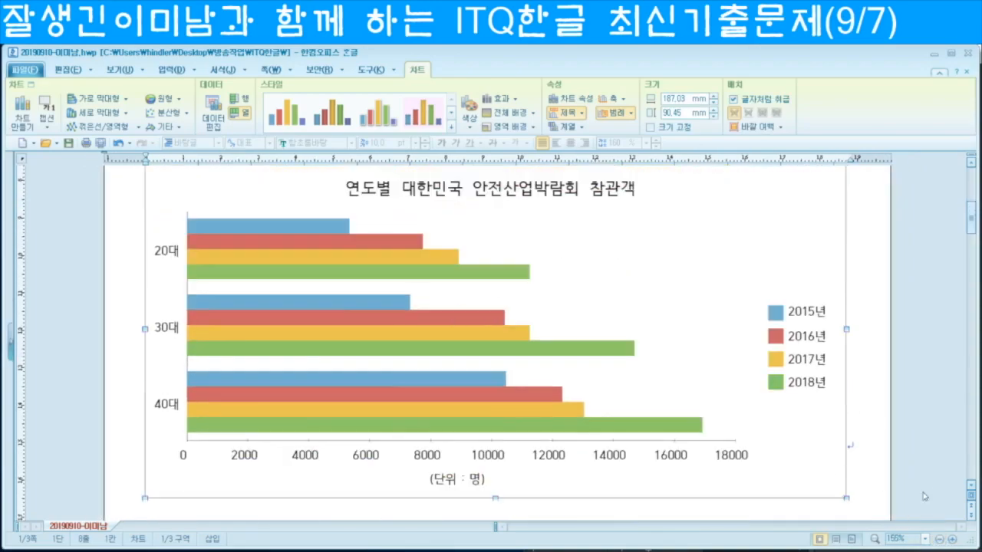
pyautogui.click(971, 487)
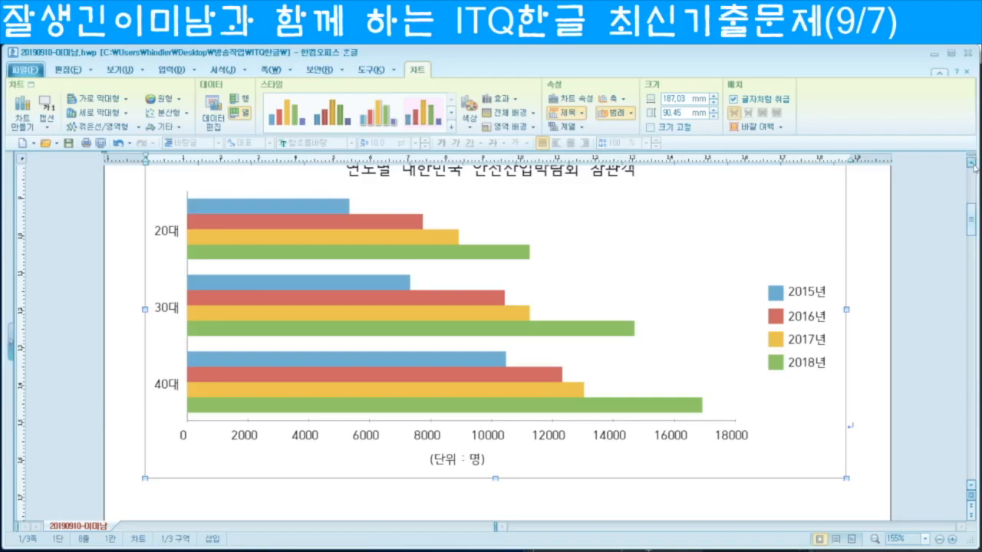
pyautogui.click(970, 159)
pyautogui.click(970, 160)
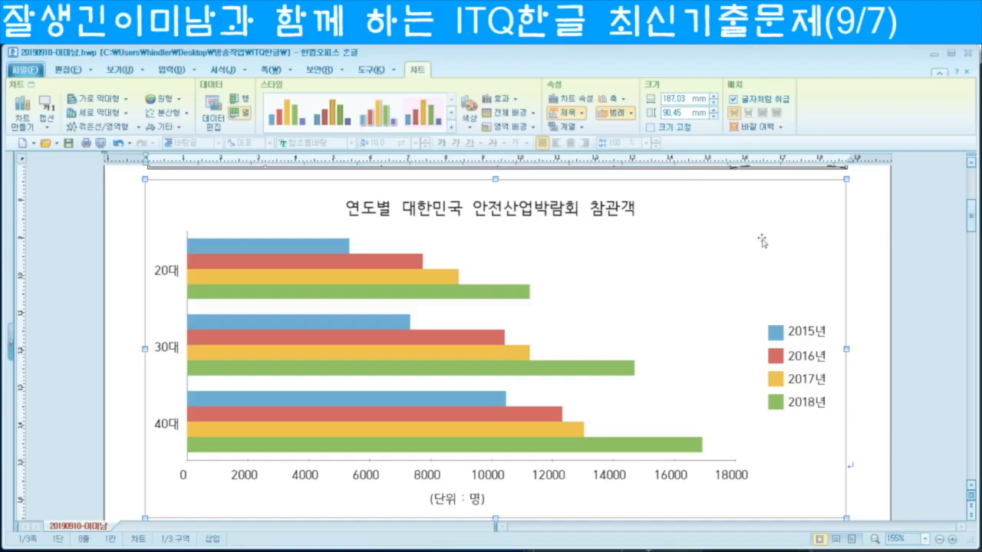
pyautogui.click(819, 236)
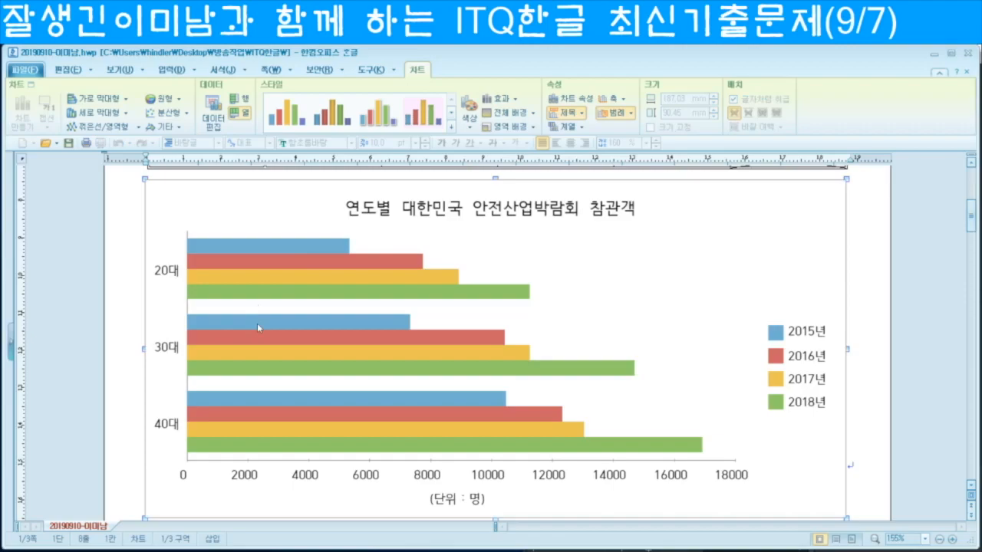
# Step: Set the chart title's font to bold 돋움
pyautogui.doubleClick(448, 212)
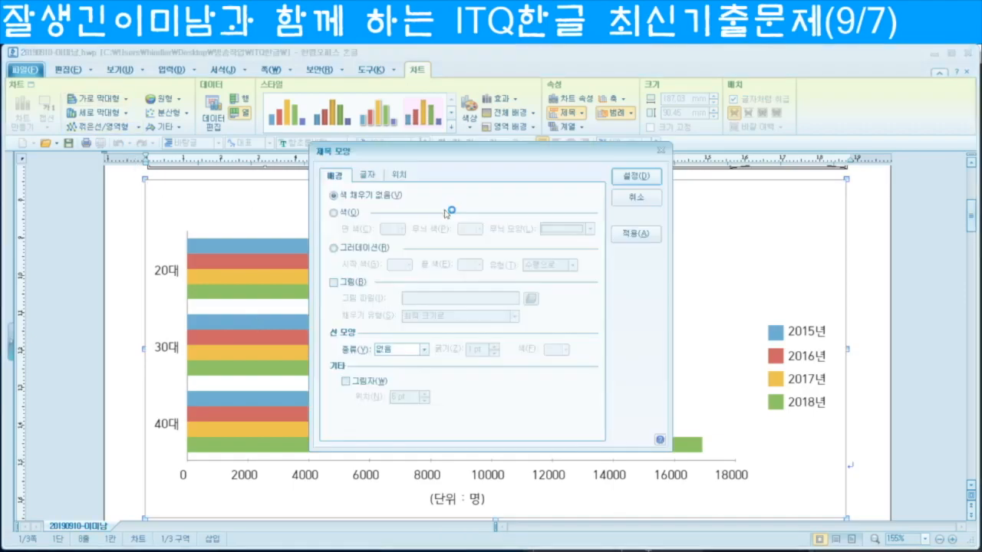
pyautogui.click(367, 177)
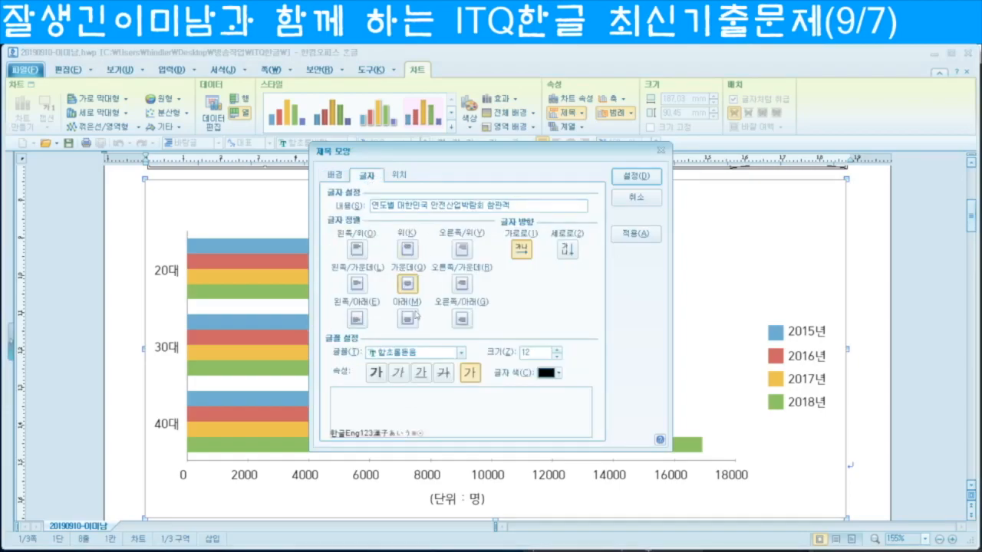
pyautogui.click(410, 353)
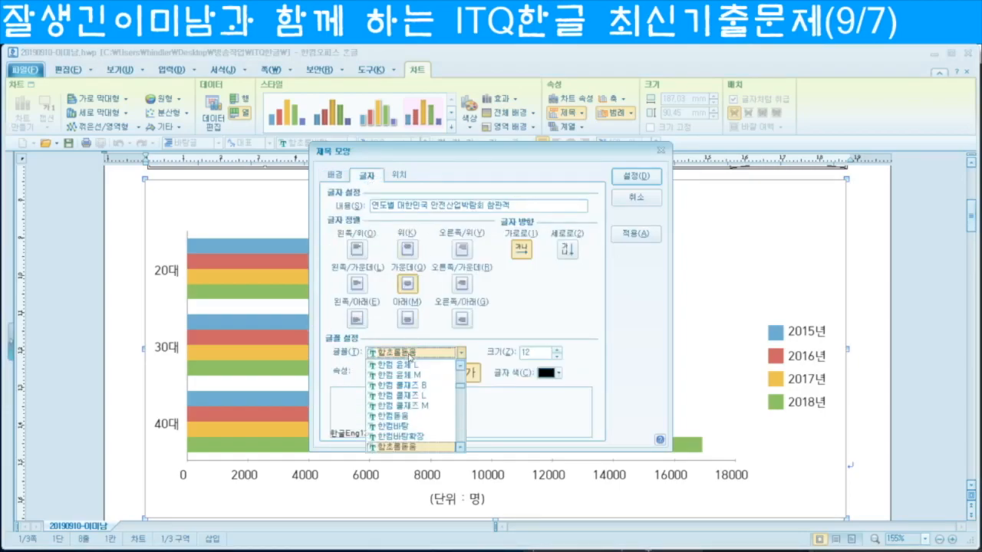
pyautogui.write('돋움')
pyautogui.press('Return')
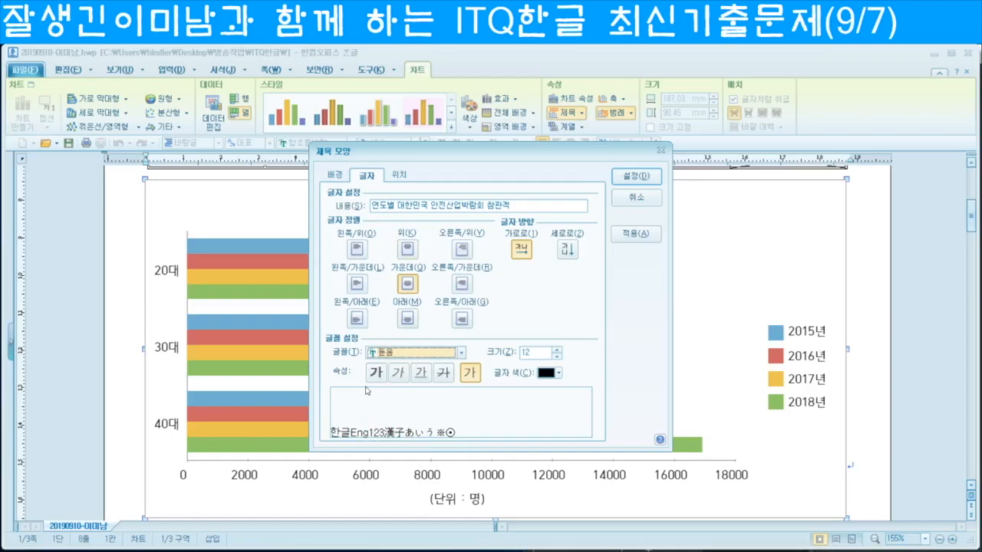
pyautogui.click(377, 374)
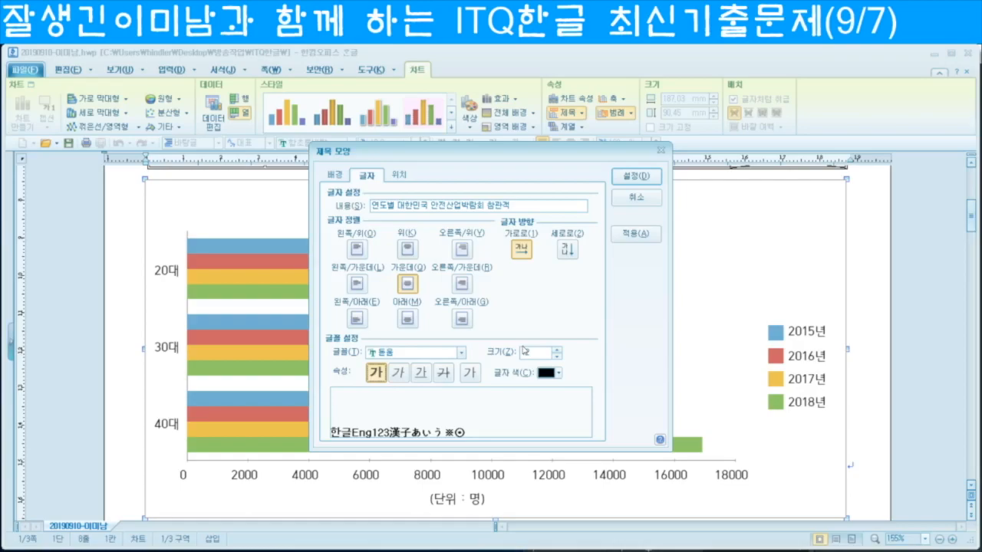
# Step: Give the title a thin black single-line border and 2 pt shadow, then widen its box
pyautogui.click(335, 176)
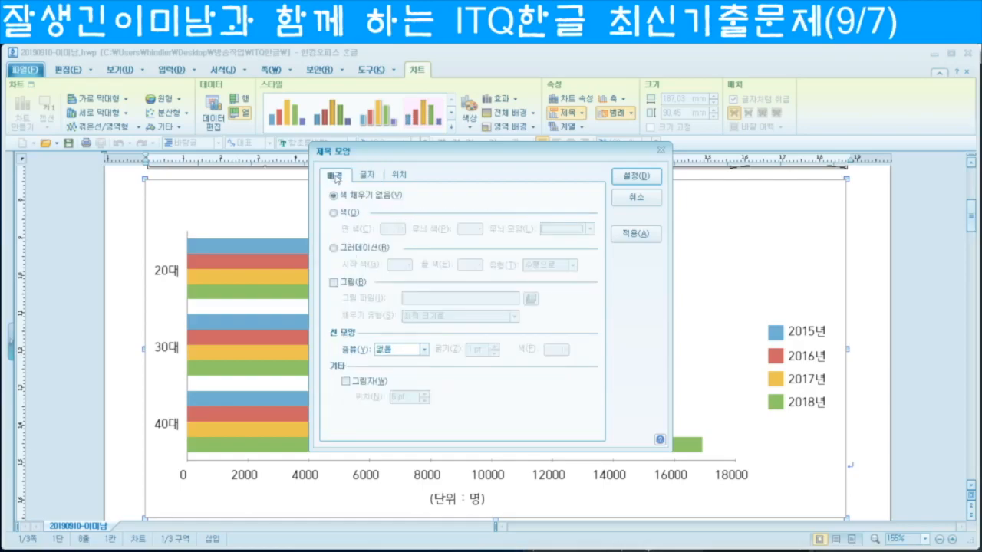
pyautogui.click(423, 349)
pyautogui.click(397, 372)
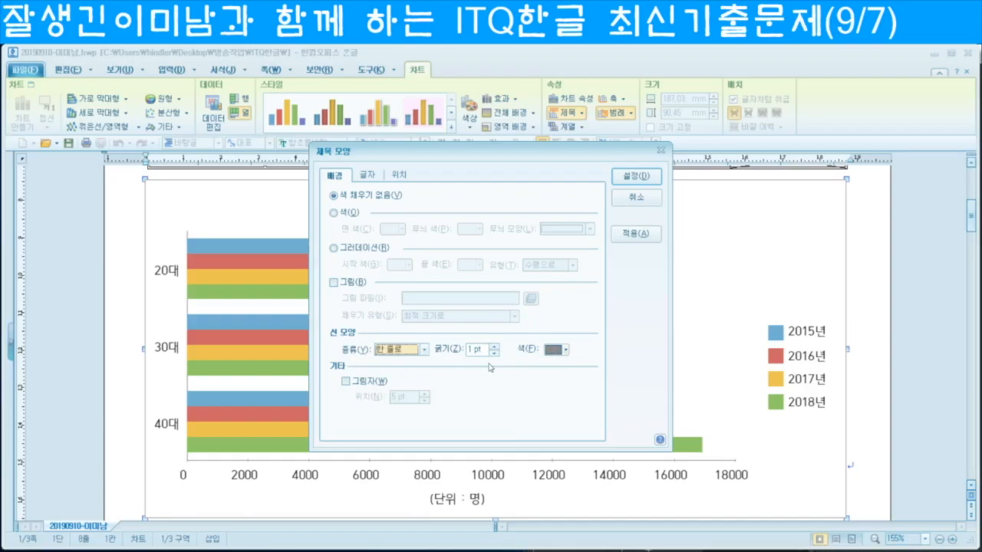
pyautogui.click(566, 351)
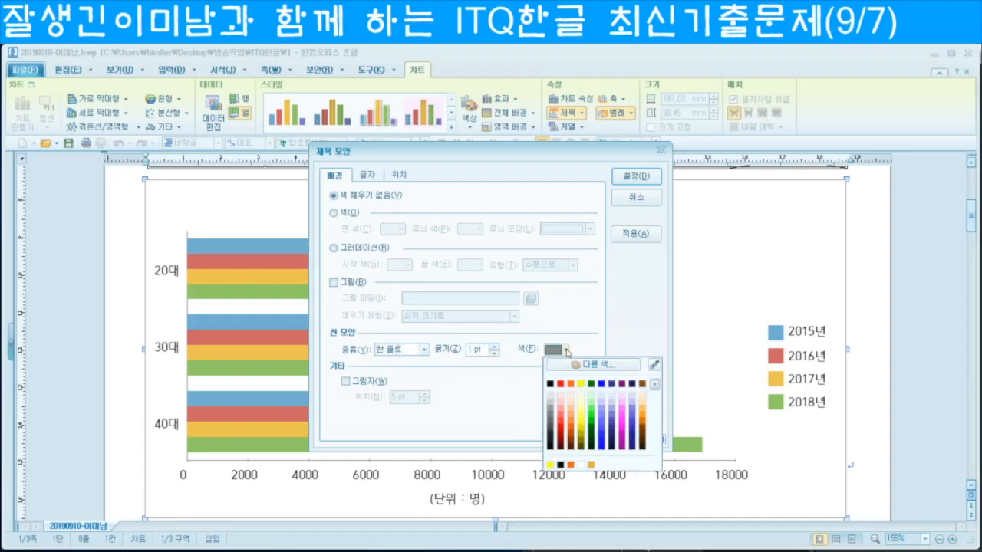
pyautogui.click(549, 386)
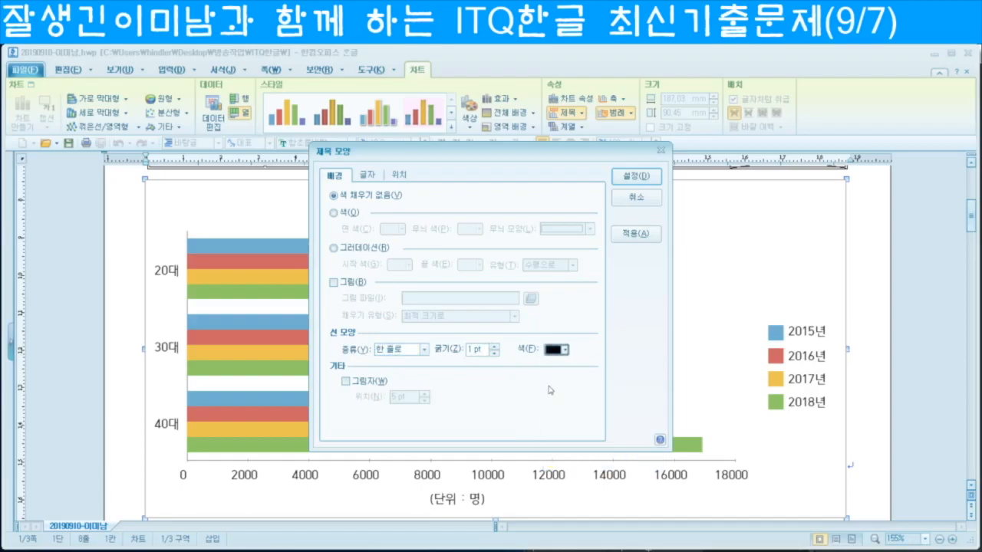
pyautogui.click(345, 382)
pyautogui.moveTo(409, 398); pyautogui.dragTo(370, 398)
pyautogui.write('2')
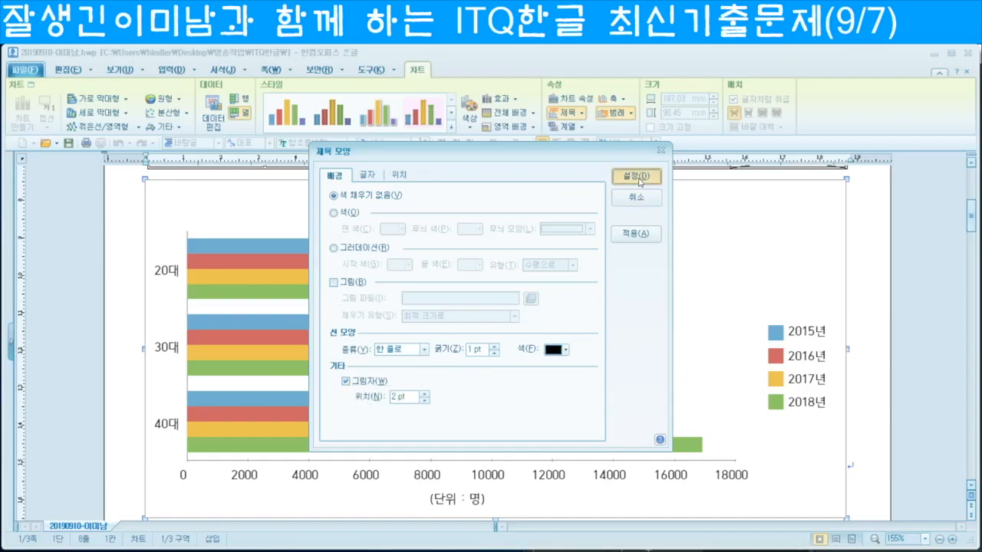
pyautogui.click(636, 176)
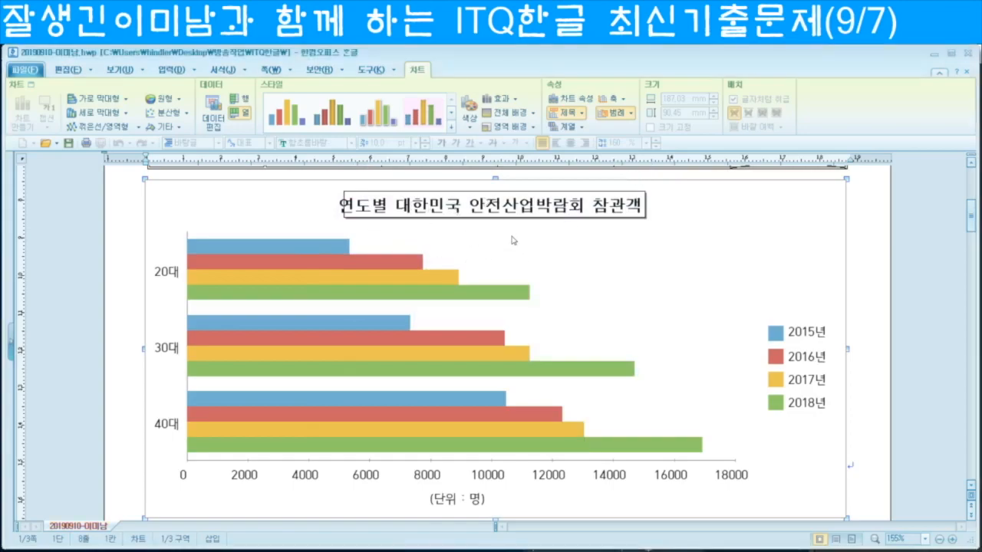
pyautogui.click(479, 215)
pyautogui.moveTo(324, 207); pyautogui.dragTo(321, 207)
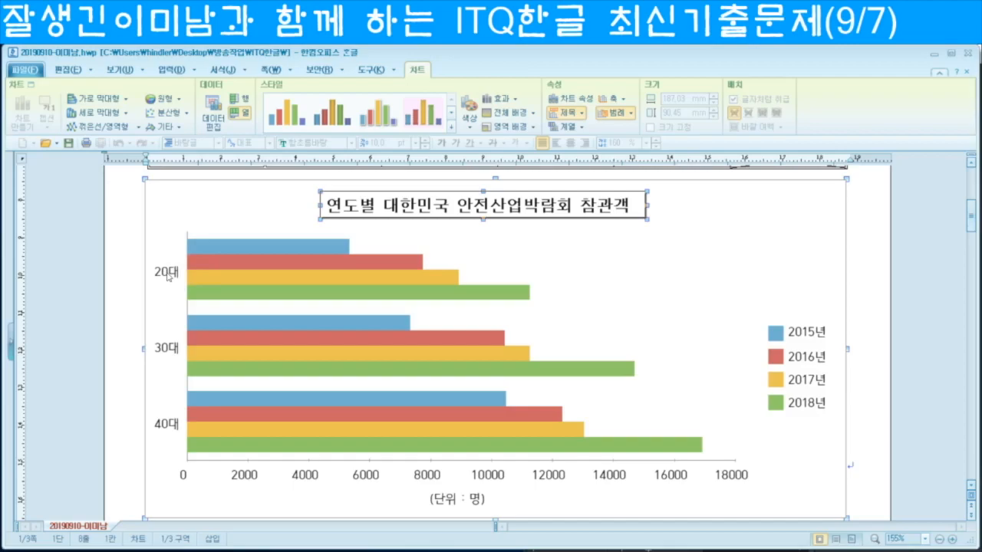
# Step: Set the category axis labels to 돋움 at size 8
pyautogui.doubleClick(169, 276)
pyautogui.click(367, 175)
pyautogui.click(411, 349)
pyautogui.write('돋움')
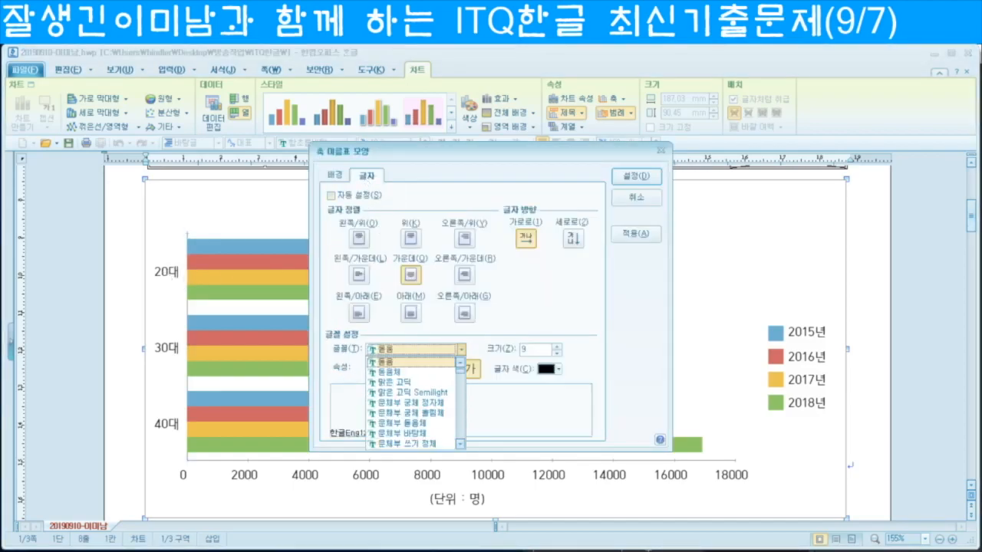
pyautogui.press('Return')
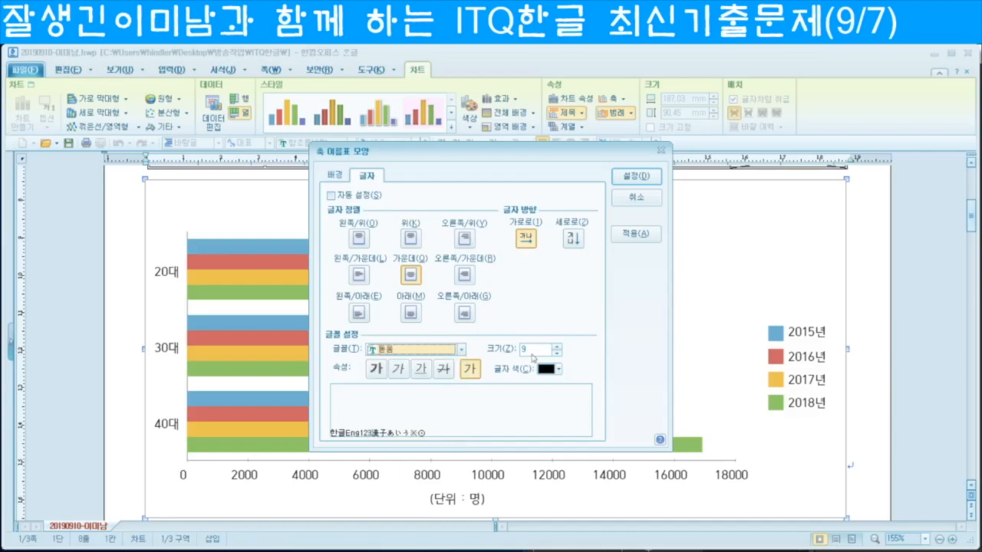
pyautogui.click(531, 351)
pyautogui.press('BackSpace')
pyautogui.write('8')
pyautogui.press('Return')
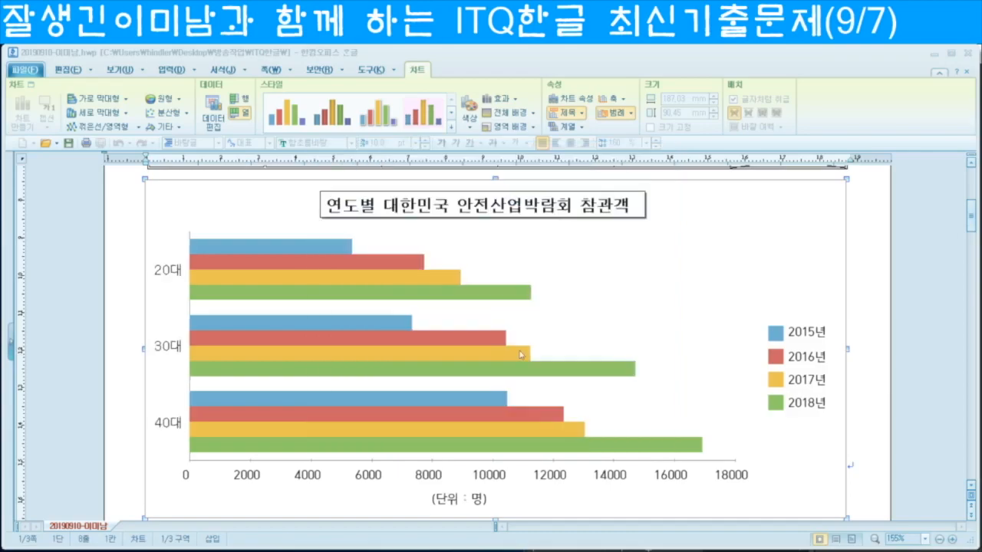
# Step: Set the value axis labels to 돋움 and adjust their size
pyautogui.doubleClick(312, 477)
pyautogui.click(366, 176)
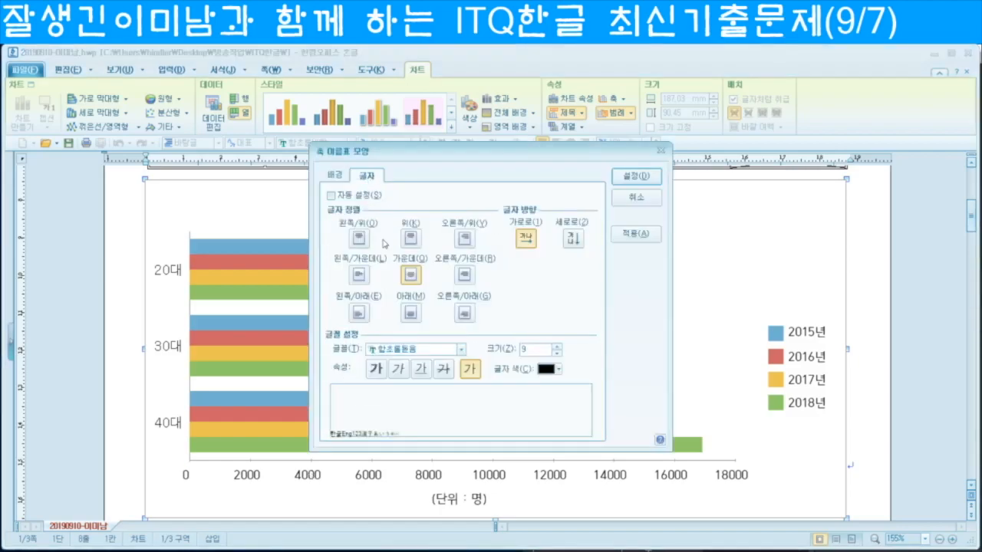
pyautogui.click(416, 352)
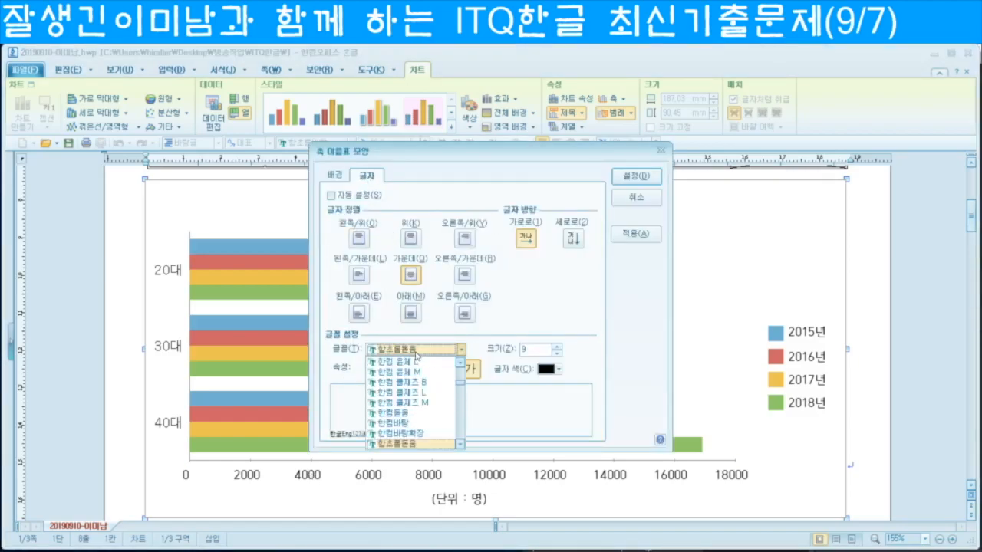
pyautogui.write('돋움')
pyautogui.press('Return')
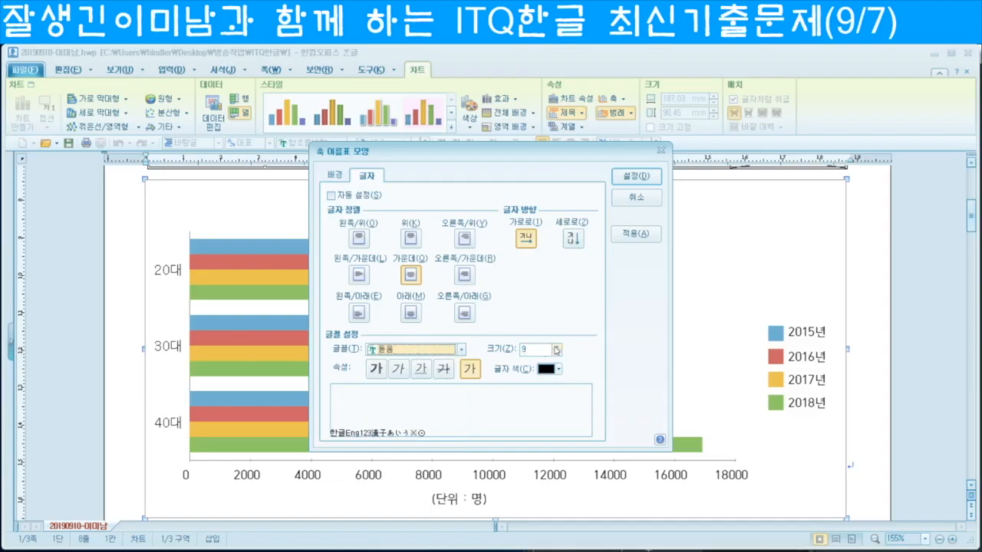
pyautogui.click(557, 347)
pyautogui.click(636, 177)
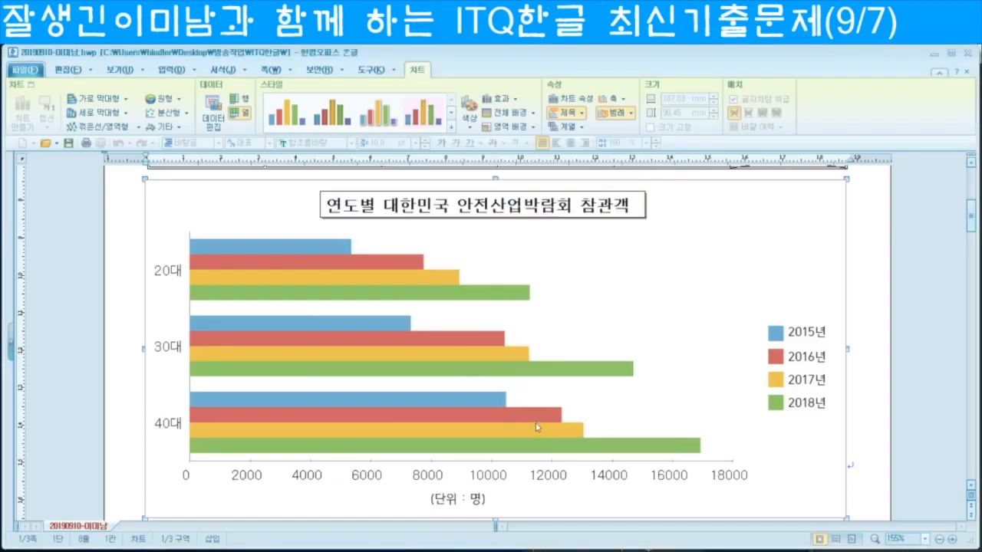
# Step: Set the (단위 : 명) axis title to 돋움 with a slightly larger size
pyautogui.doubleClick(450, 503)
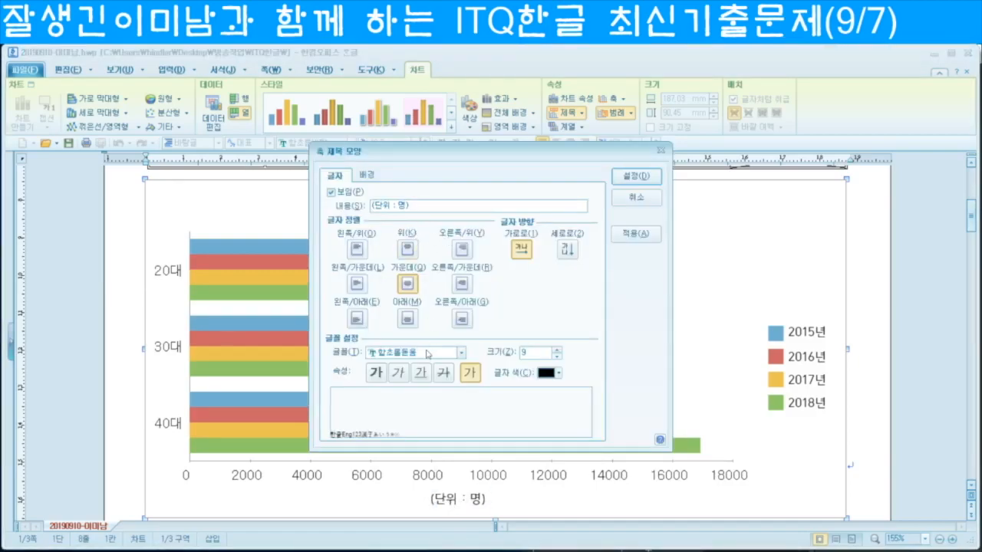
pyautogui.click(422, 354)
pyautogui.write('돋움')
pyautogui.press('Return')
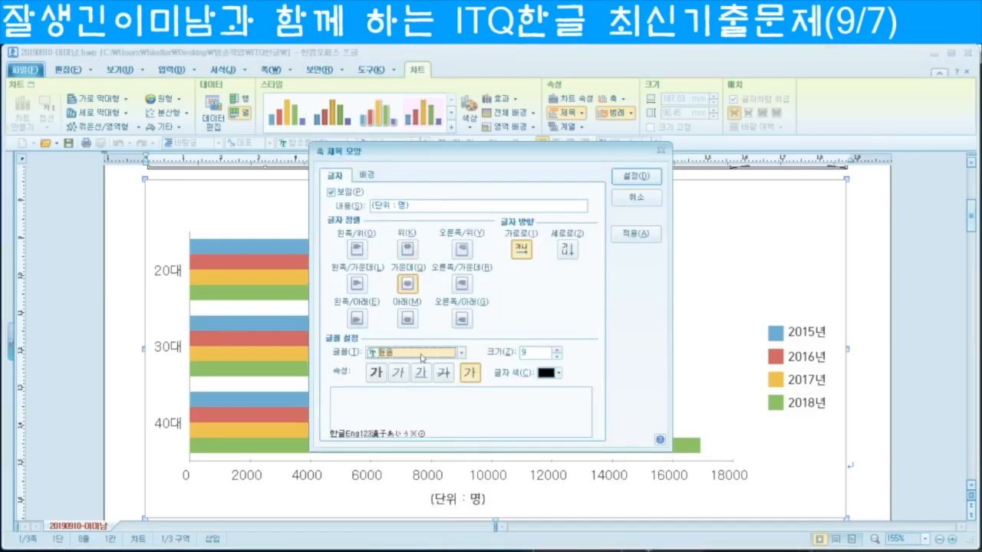
pyautogui.click(559, 351)
pyautogui.press('Return')
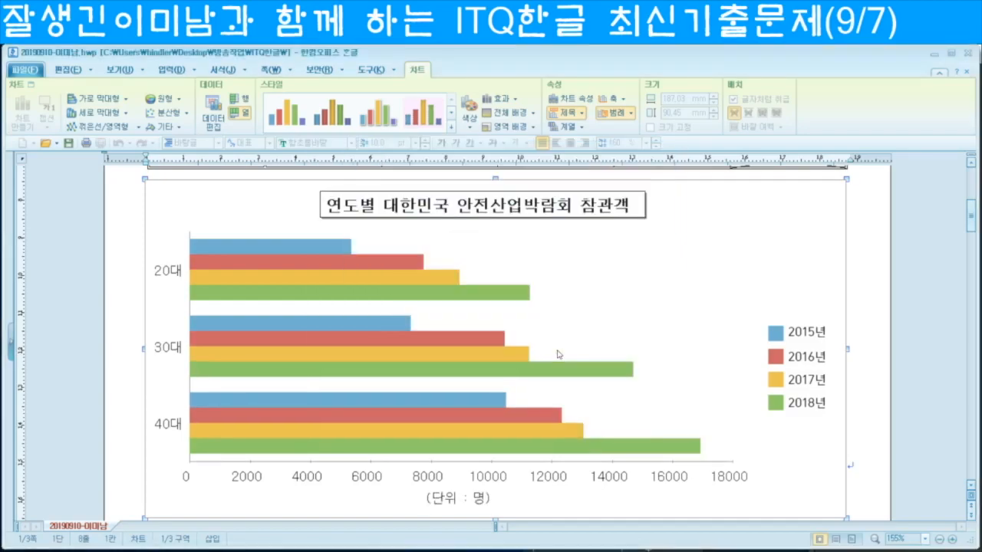
# Step: Set the legend text to 돋움 at size 10
pyautogui.doubleClick(806, 364)
pyautogui.click(367, 176)
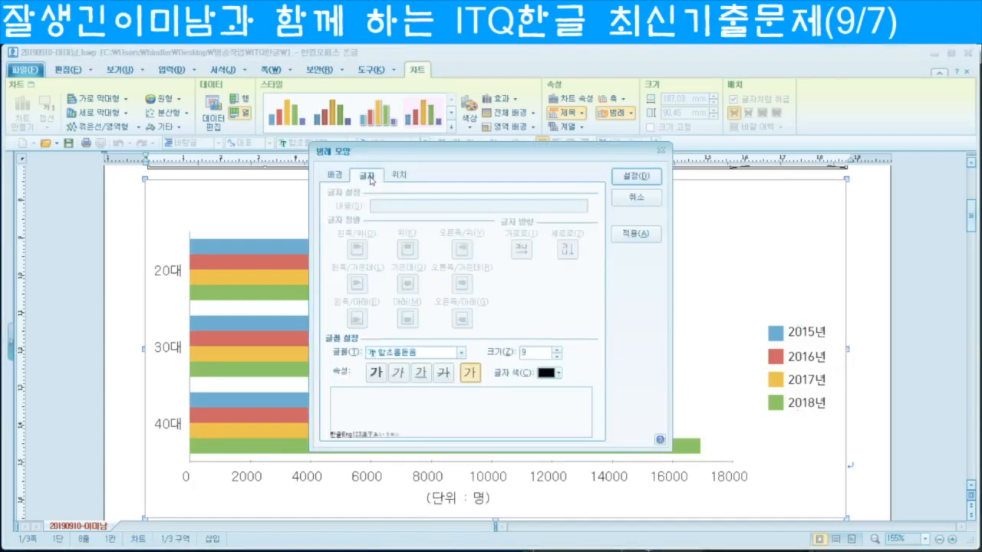
pyautogui.click(419, 352)
pyautogui.write('돋움')
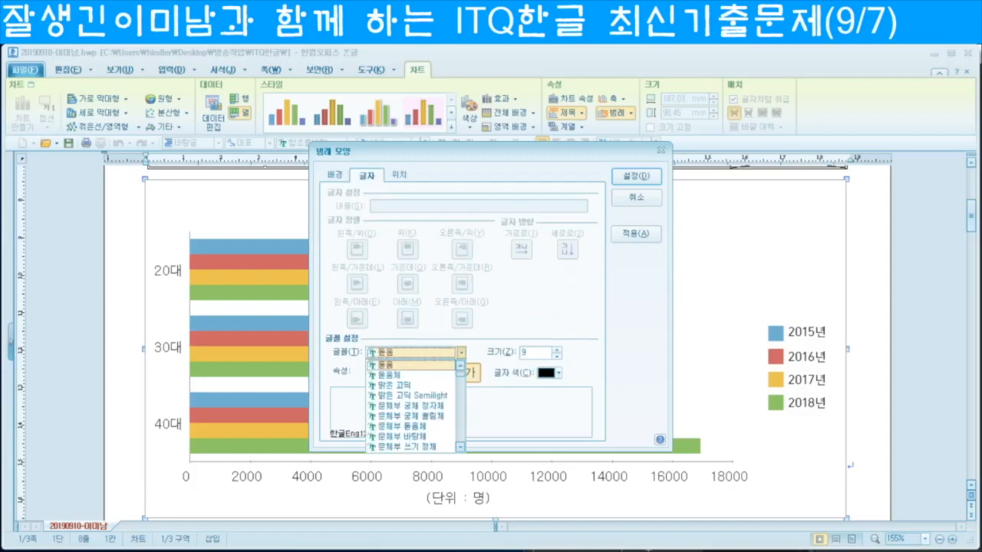
pyautogui.press('Return')
pyautogui.click(558, 350)
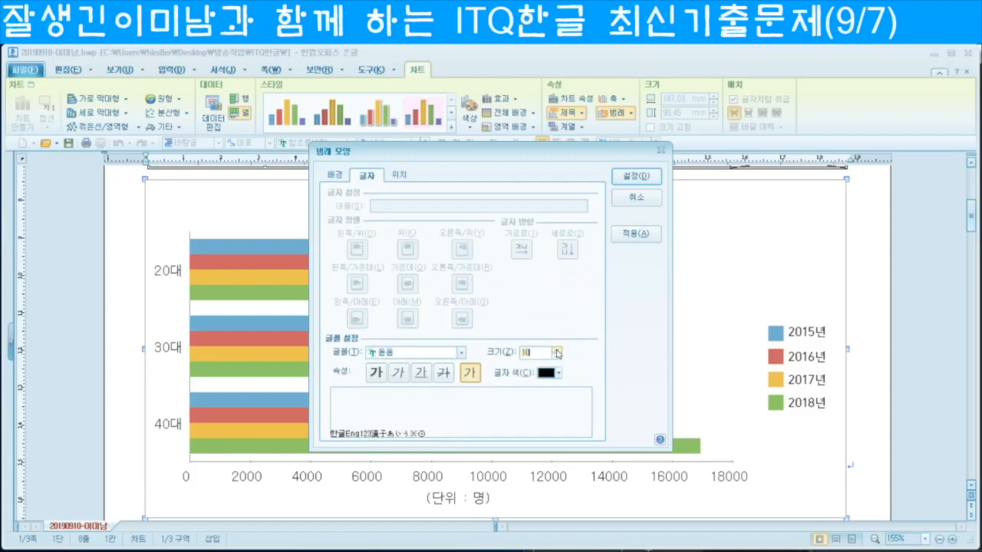
# Step: Give the legend a black single-line border and apply the formatting
pyautogui.click(337, 176)
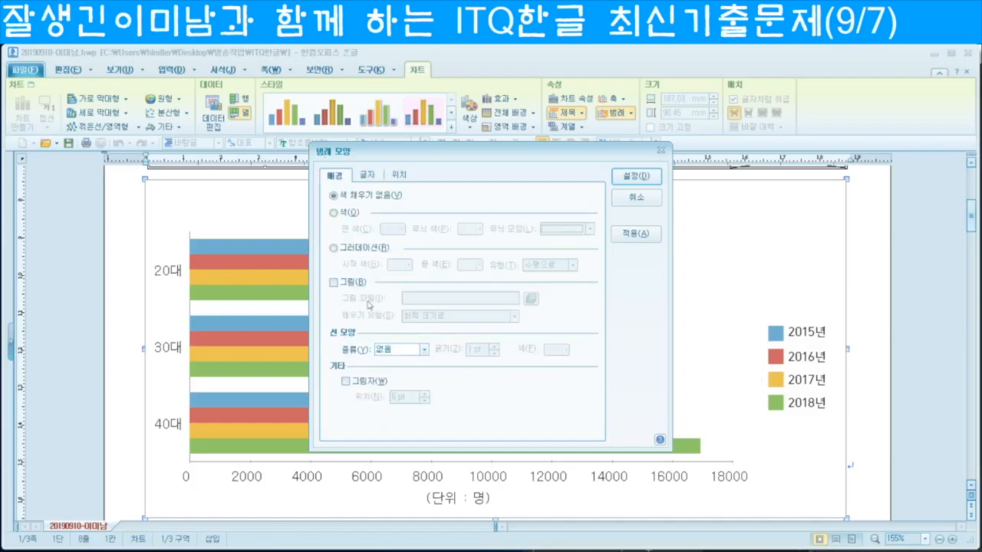
pyautogui.click(423, 349)
pyautogui.click(405, 373)
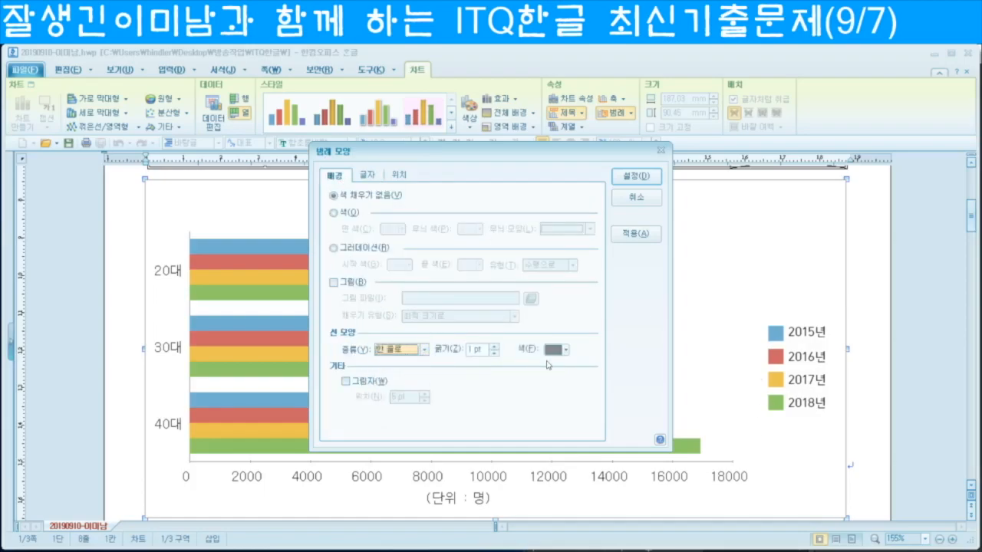
pyautogui.click(565, 350)
pyautogui.click(552, 389)
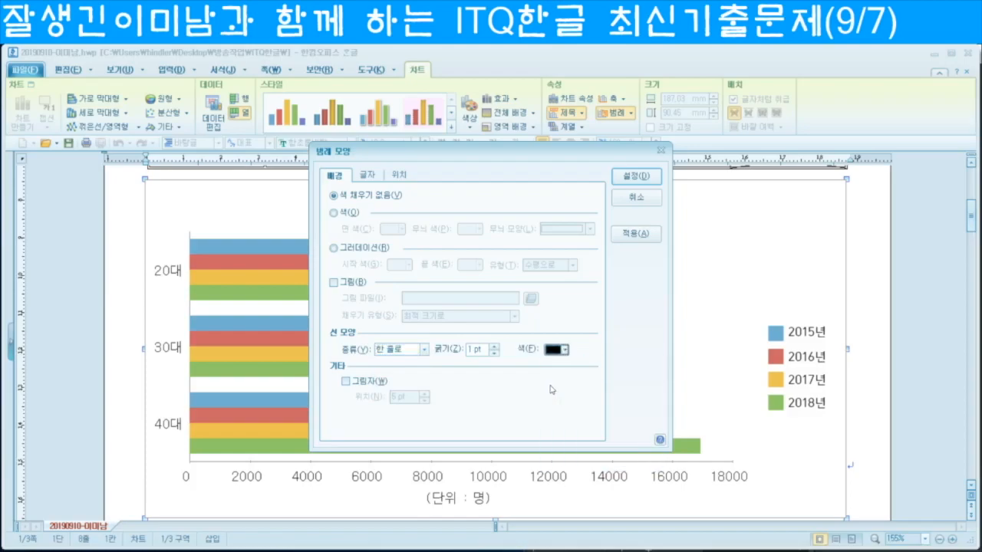
pyautogui.click(633, 179)
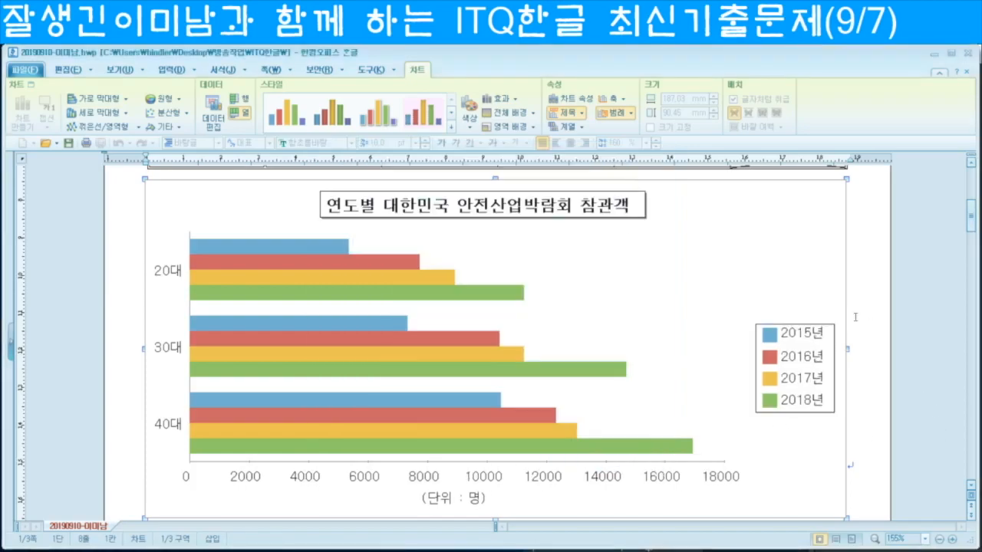
# Step: Leave chart editing, resize the chart to 79.20 mm tall, and deselect it
pyautogui.scroll(-3, 855, 414)
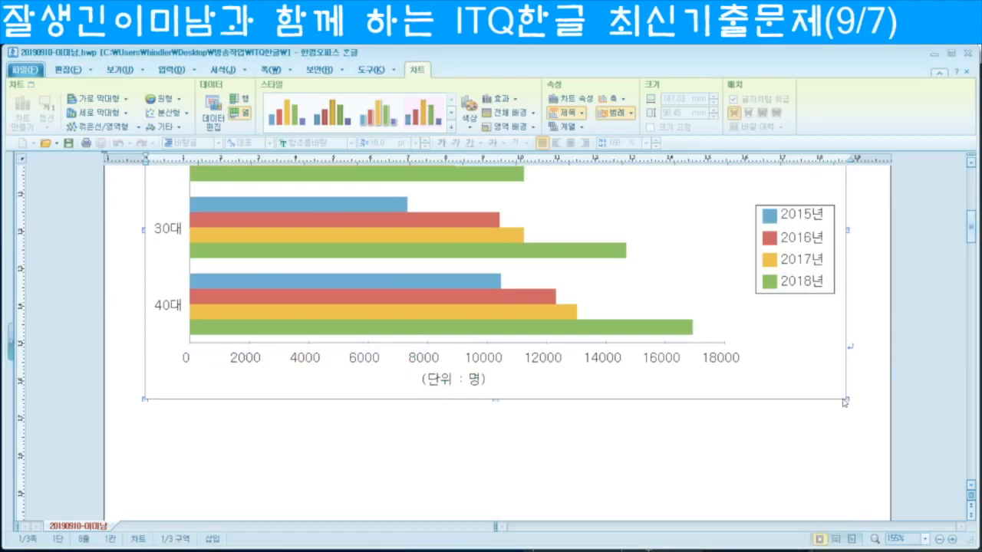
pyautogui.click(837, 429)
pyautogui.click(767, 382)
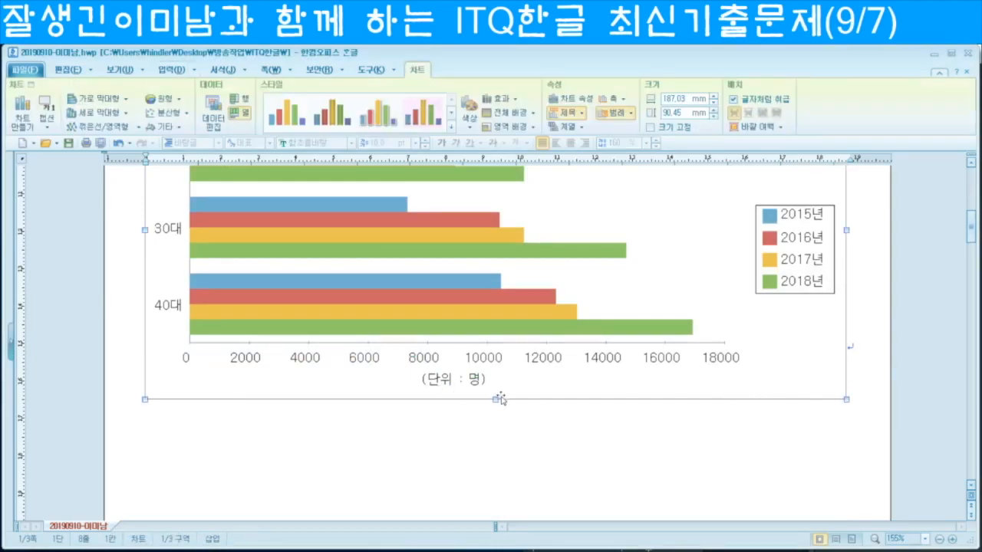
pyautogui.moveTo(500, 397); pyautogui.dragTo(495, 321)
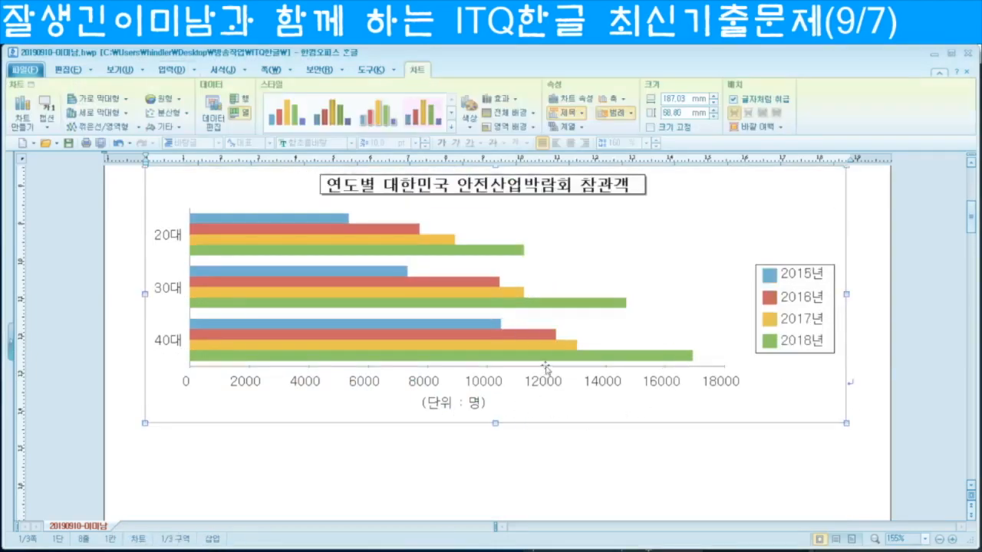
pyautogui.moveTo(496, 424); pyautogui.dragTo(477, 342)
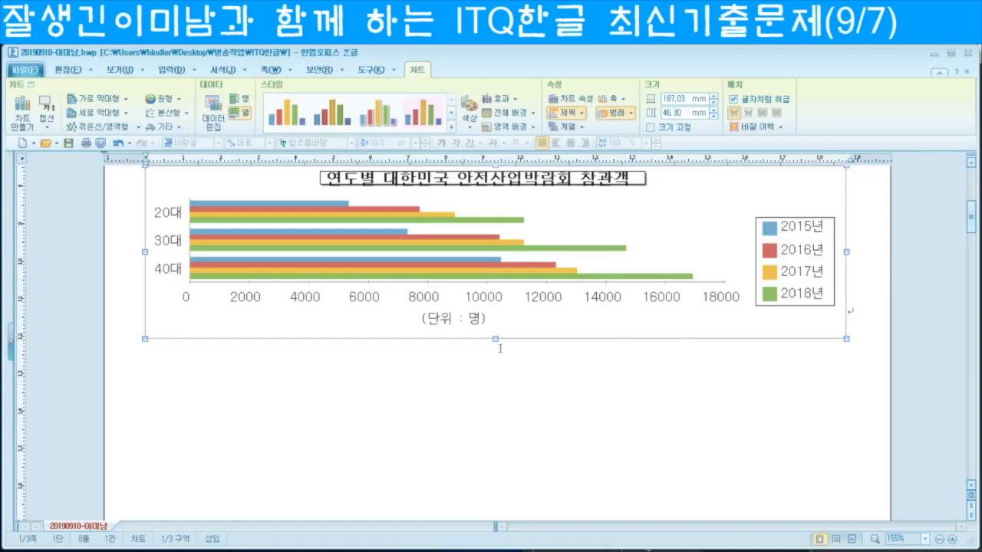
pyautogui.moveTo(494, 338); pyautogui.dragTo(497, 463)
pyautogui.scroll(3, 675, 454)
pyautogui.scroll(-2, 675, 454)
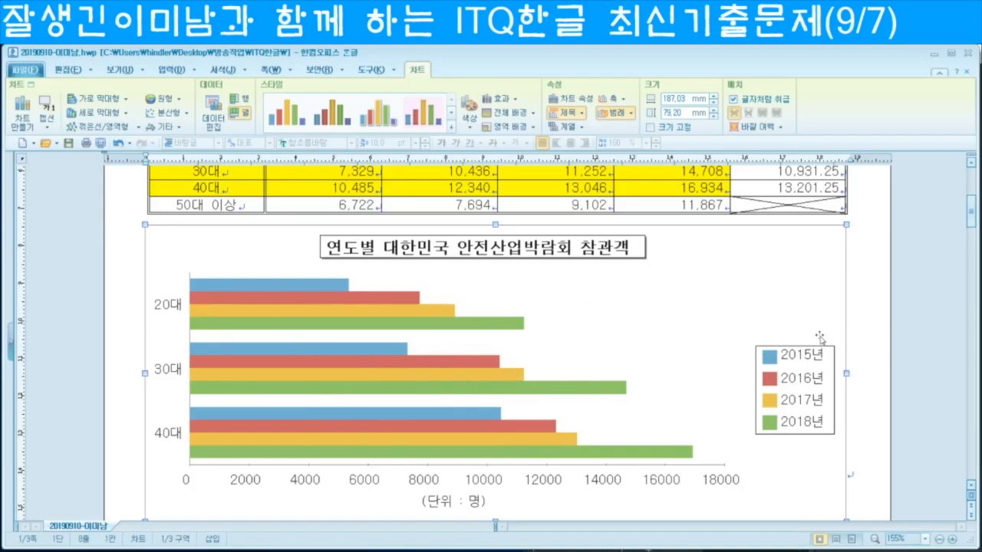
pyautogui.click(868, 313)
pyautogui.scroll(5, 540, 362)
# Step: Start an equation after (1) with ∫ from a to b of A(x−a)(x−b)dx = −
pyautogui.scroll(-15, 537, 361)
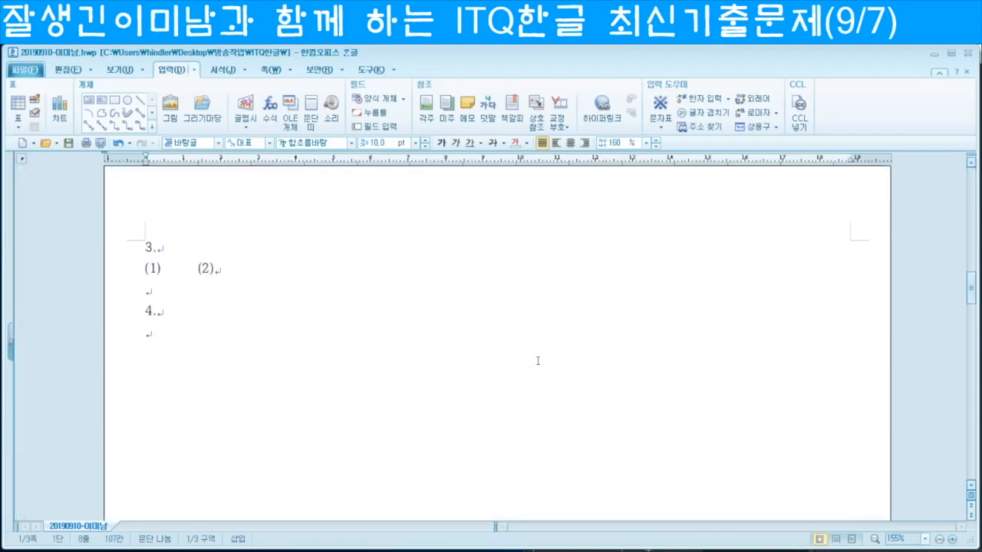
pyautogui.click(167, 267)
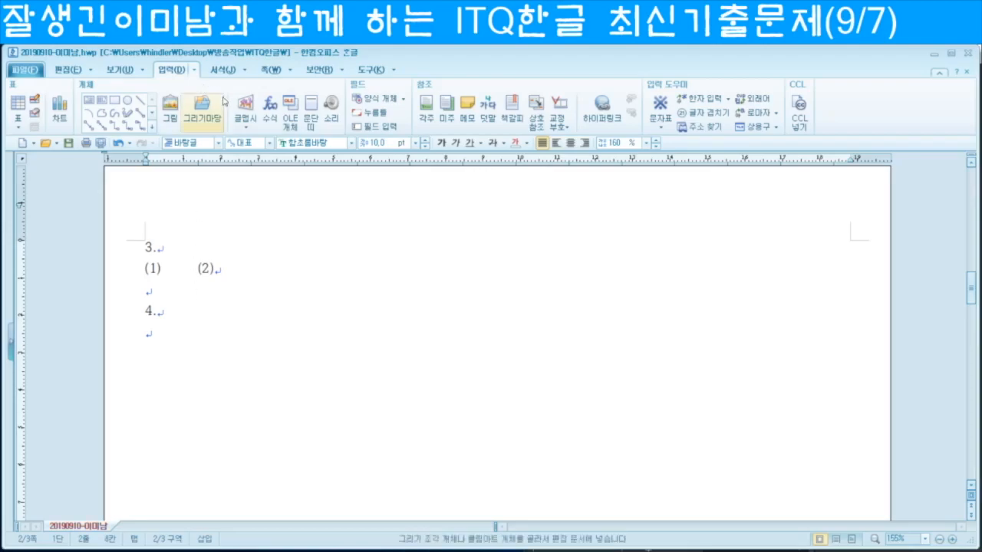
pyautogui.click(269, 109)
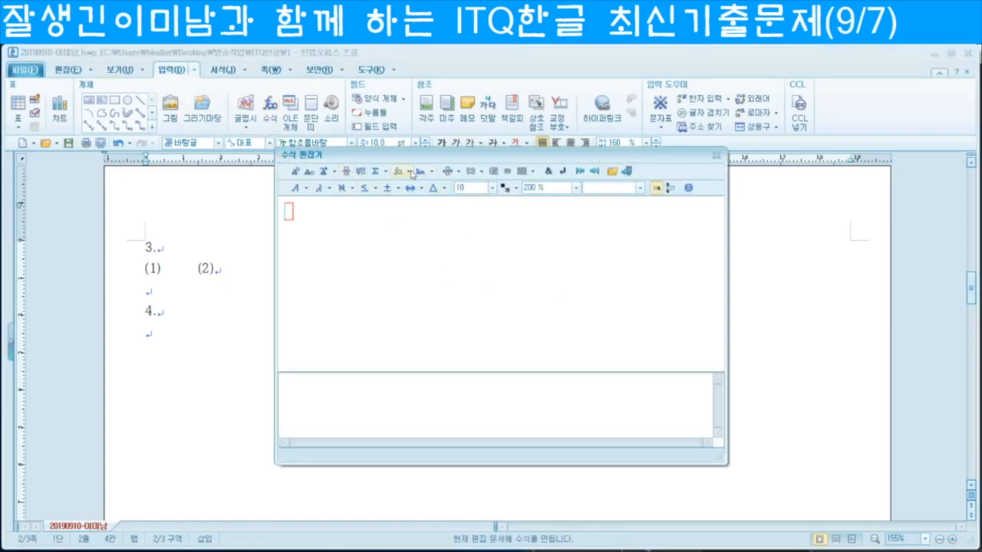
pyautogui.click(409, 171)
pyautogui.click(402, 191)
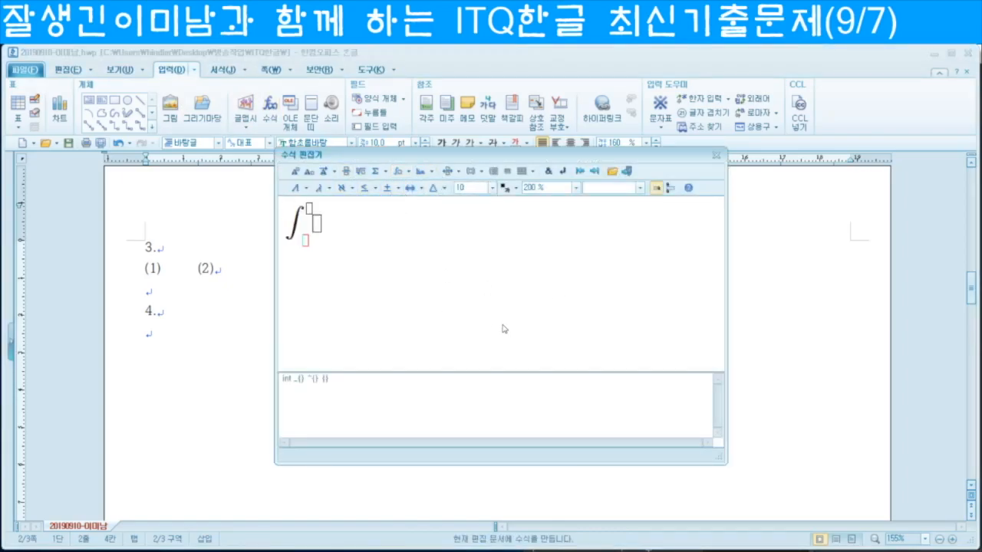
pyautogui.write('a')
pyautogui.press('Tab')
pyautogui.write('b')
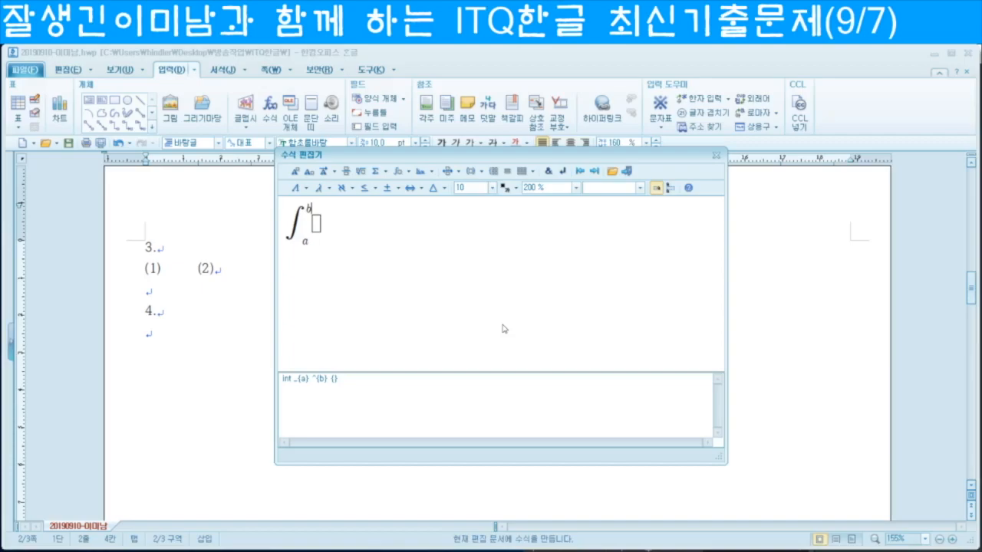
pyautogui.press('Tab')
pyautogui.write('A(x-a)(')
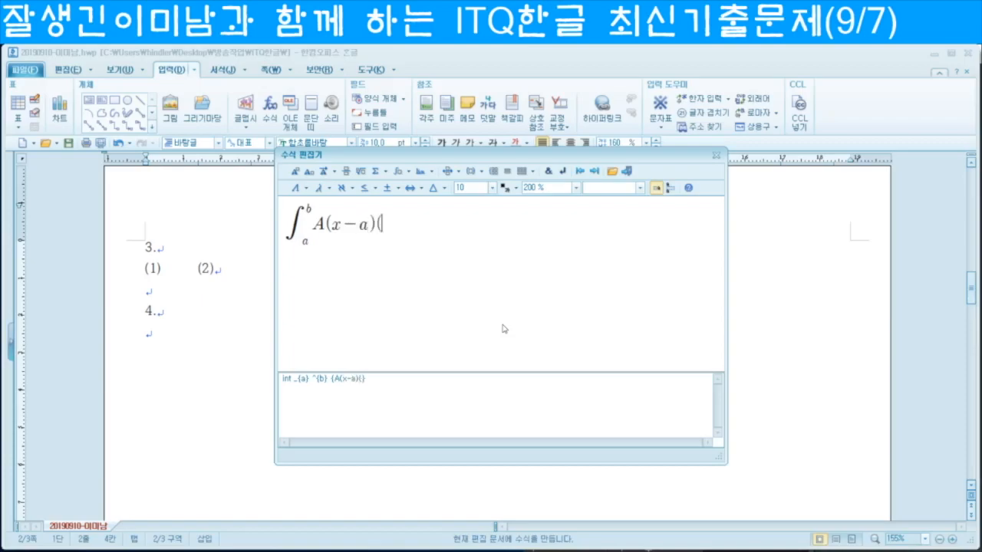
pyautogui.write('x-b)dx=')
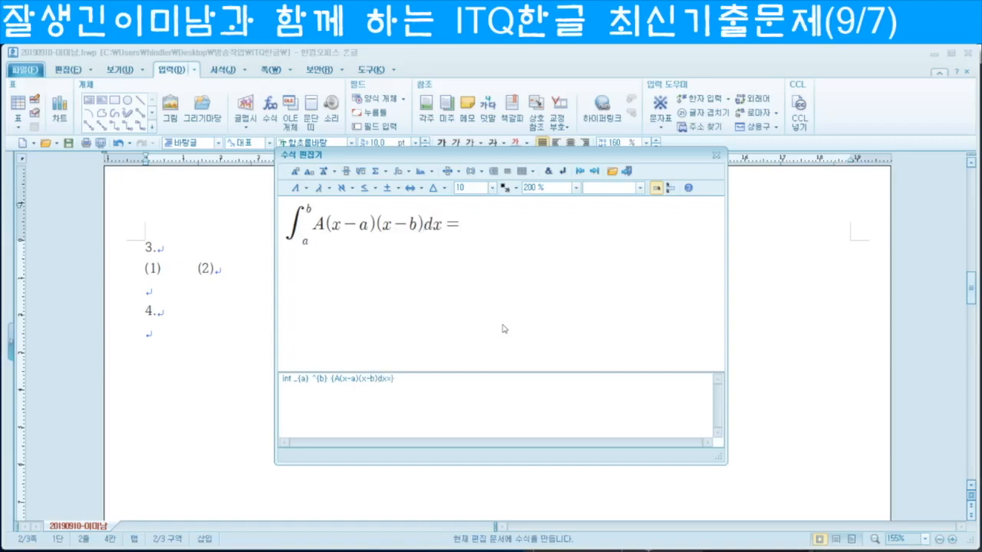
pyautogui.write('-')
# Step: Complete it with the fraction A/6 and (b−a)³, and insert it into the document
pyautogui.click(345, 173)
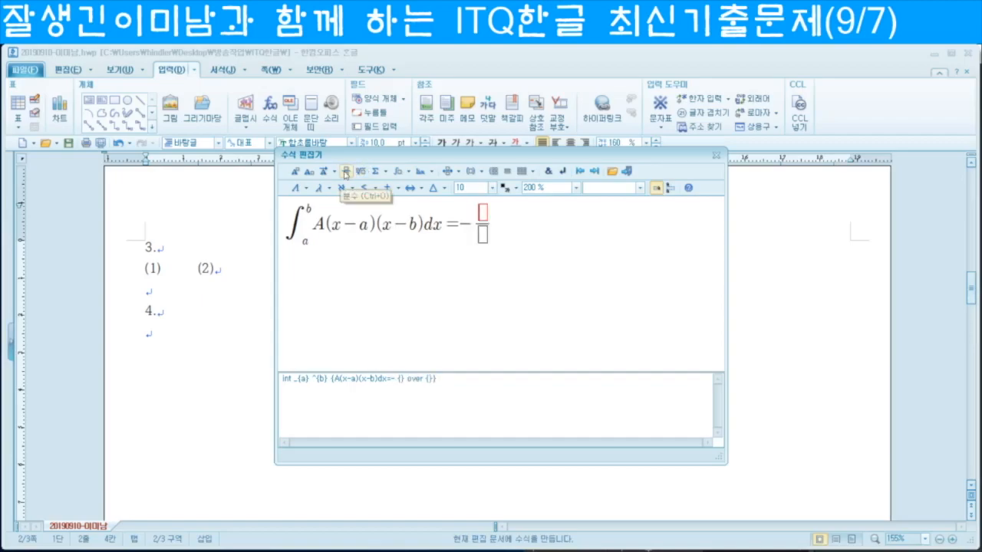
pyautogui.write('A')
pyautogui.press('Tab')
pyautogui.write('6')
pyautogui.press('Tab')
pyautogui.write('(b-a)')
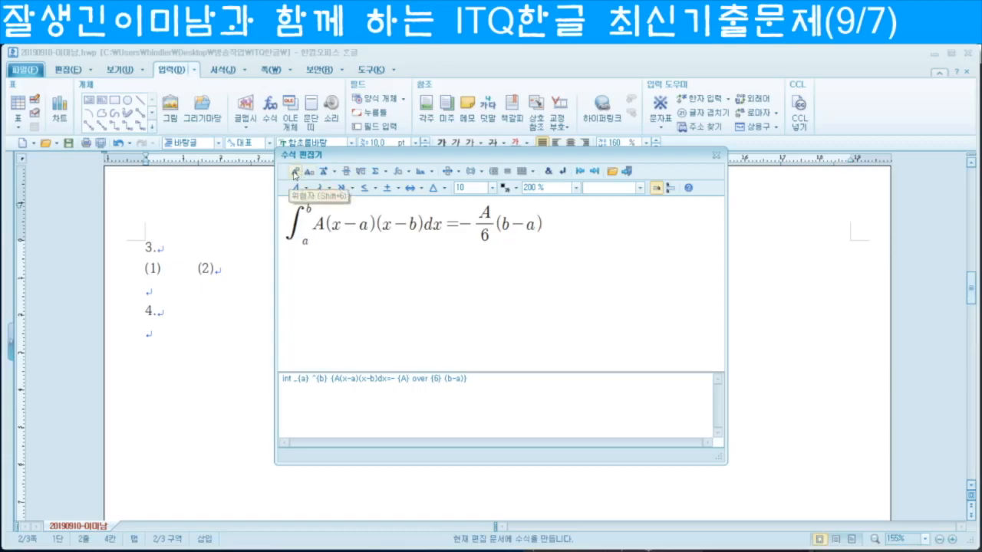
pyautogui.click(294, 174)
pyautogui.write('3')
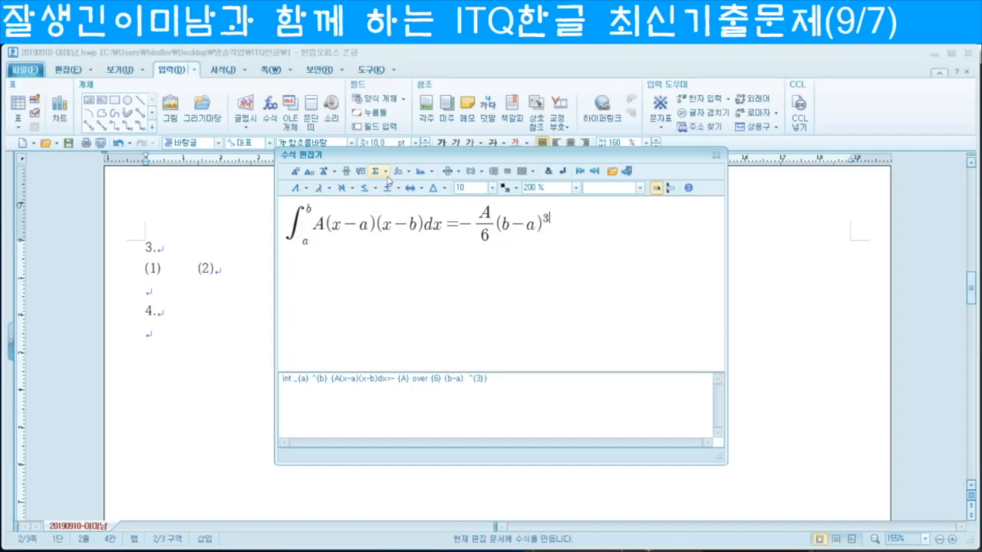
pyautogui.click(627, 172)
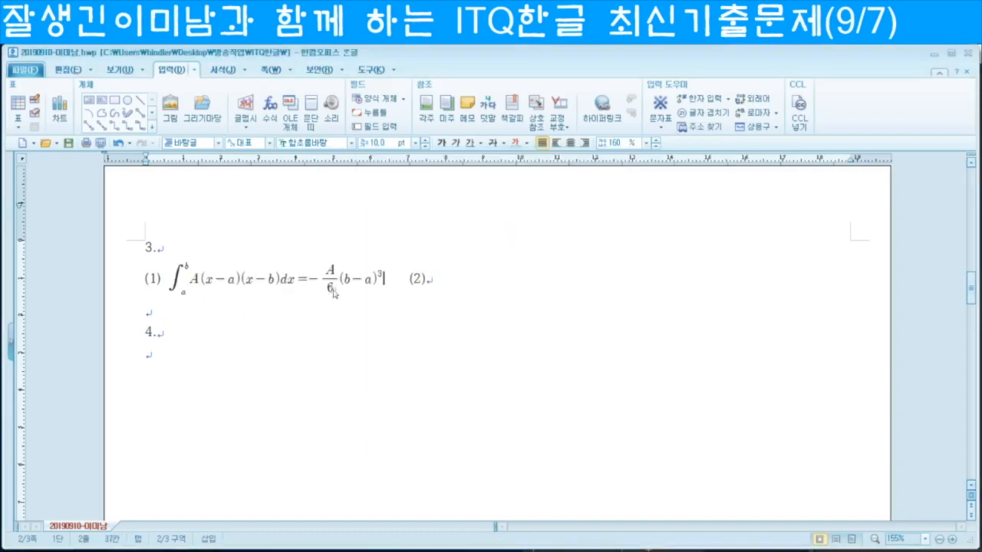
# Step: Start an equation after (2) with A³ + √(gL/2π)
pyautogui.click(443, 280)
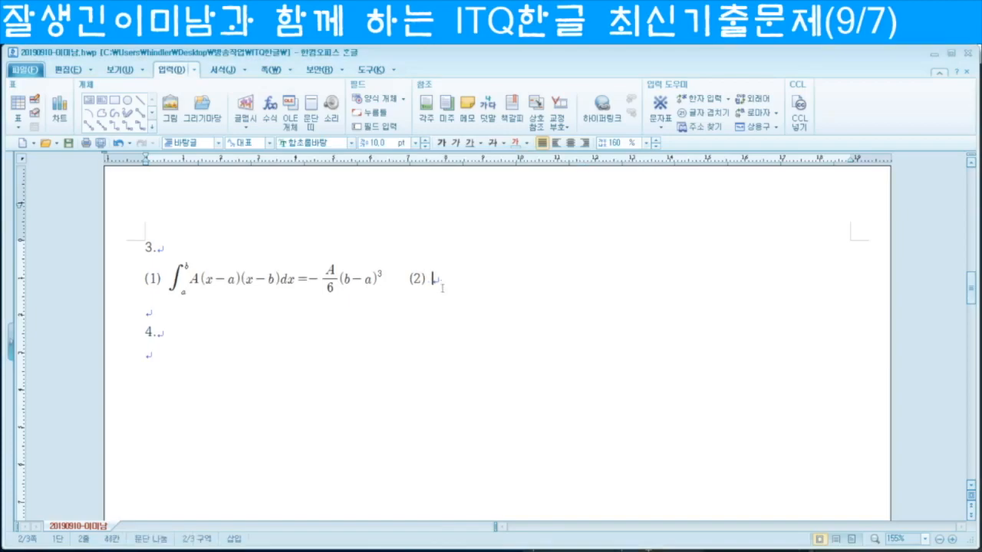
pyautogui.click(268, 108)
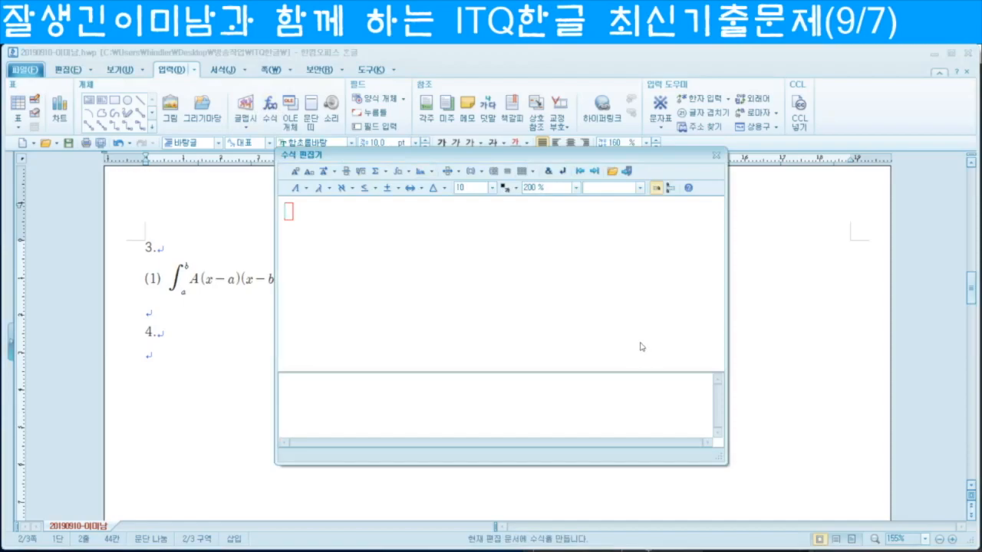
pyautogui.write('A')
pyautogui.click(296, 172)
pyautogui.write('3} +')
pyautogui.click(360, 171)
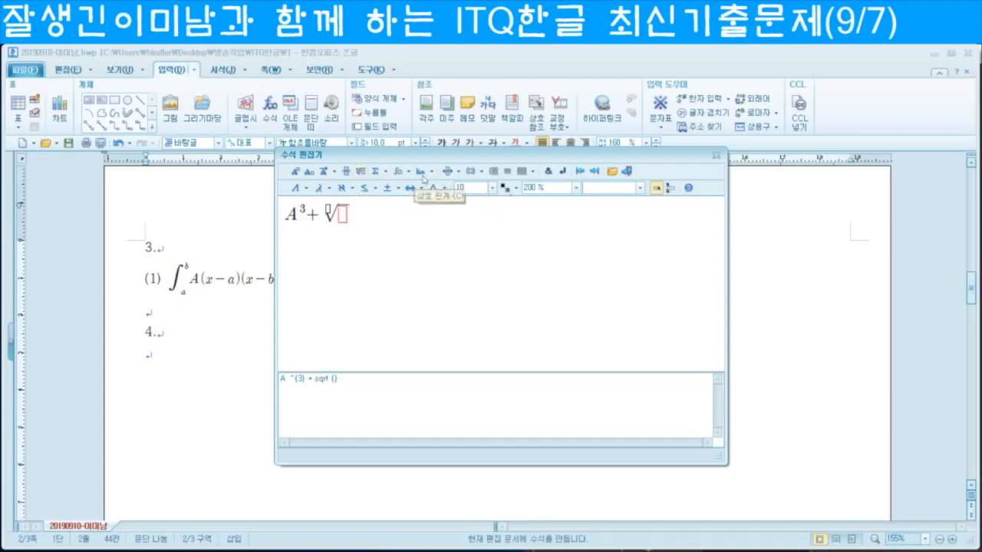
pyautogui.click(346, 171)
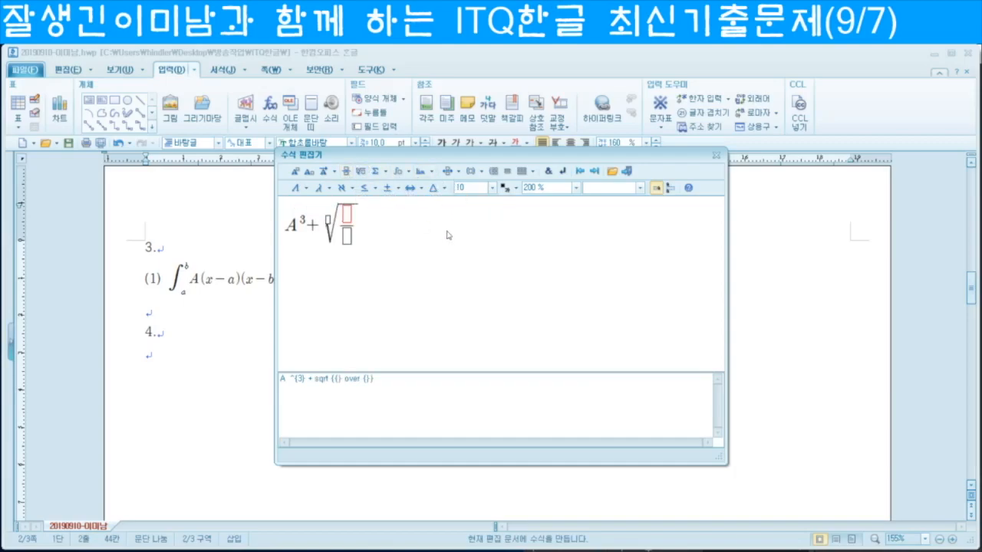
pyautogui.write('gL')
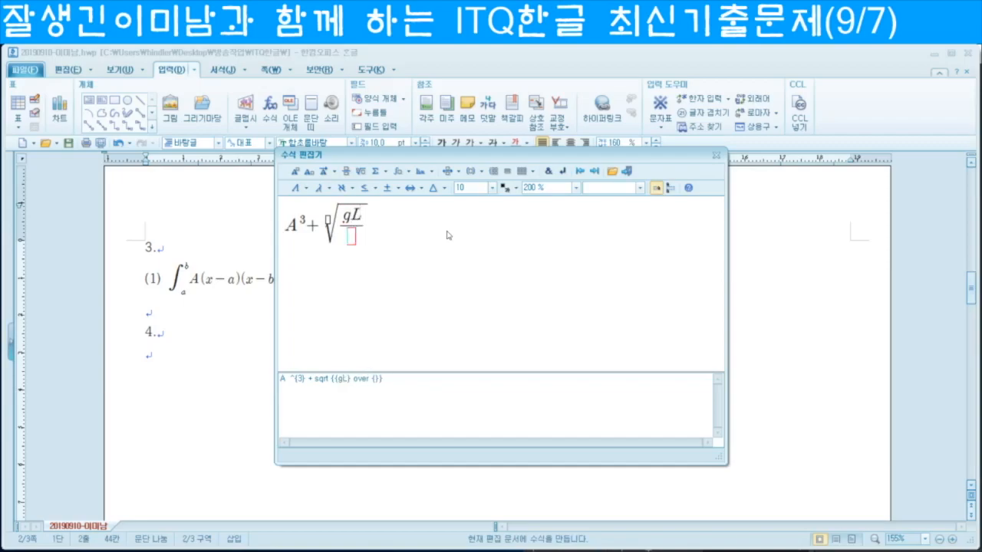
pyautogui.write('2')
pyautogui.click(323, 189)
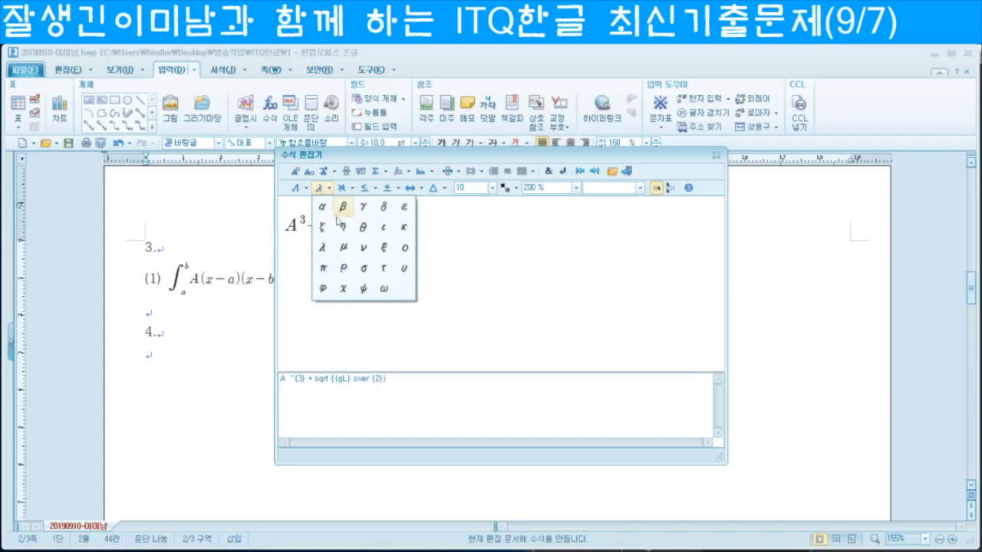
pyautogui.click(325, 267)
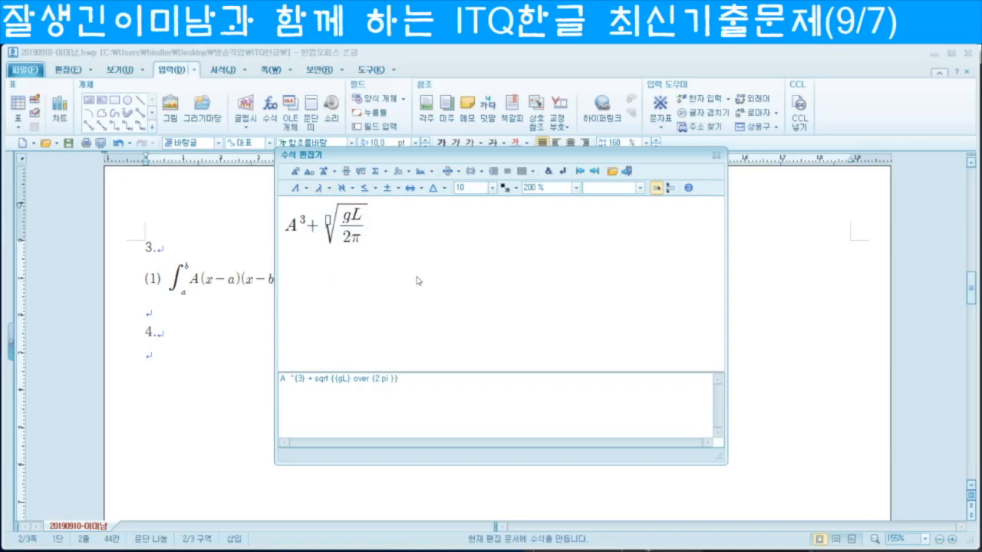
# Step: Complete it with = gT/2π, insert it, and move below item 4
pyautogui.write('=')
pyautogui.click(345, 170)
pyautogui.write('gT} over {}')
pyautogui.press('Tab')
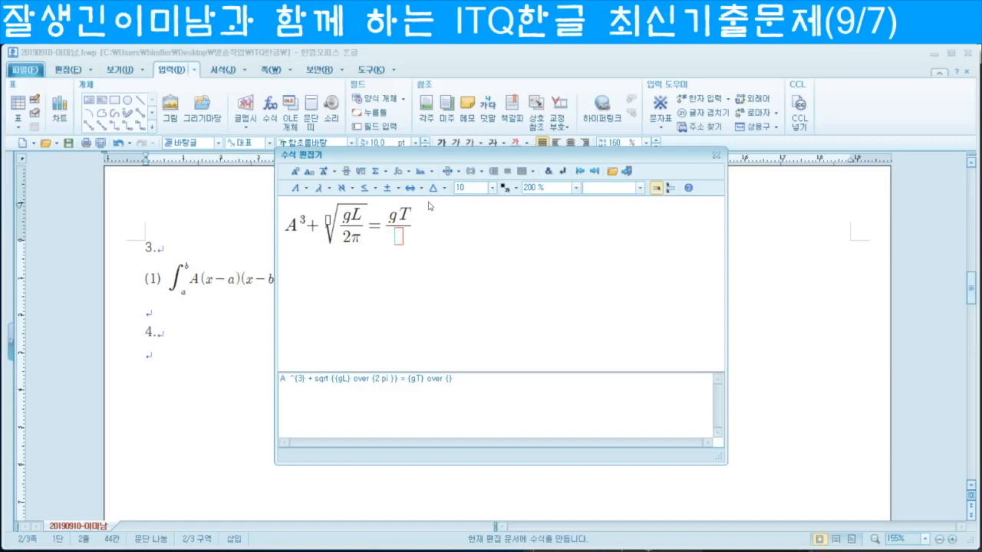
pyautogui.write('2')
pyautogui.click(320, 188)
pyautogui.click(323, 267)
pyautogui.click(629, 171)
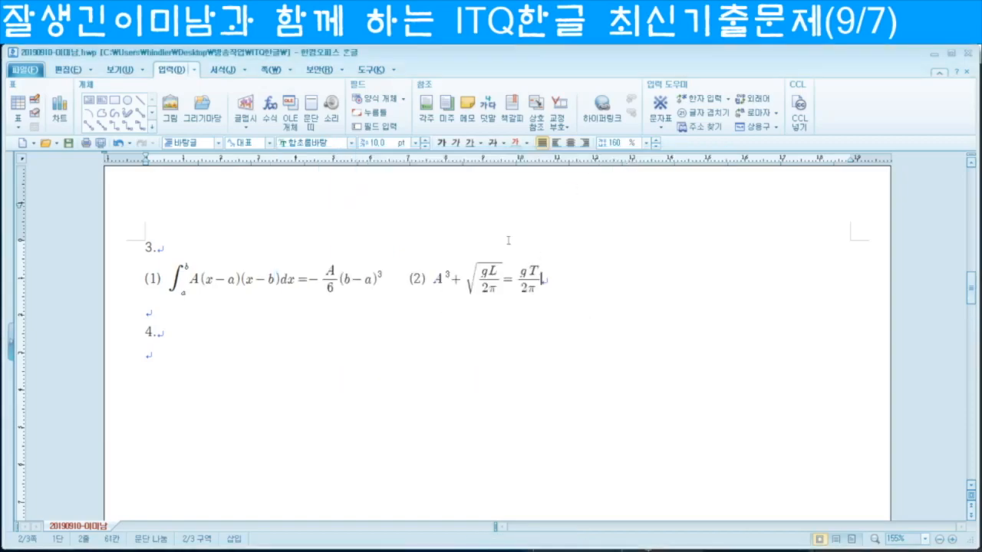
pyautogui.click(165, 365)
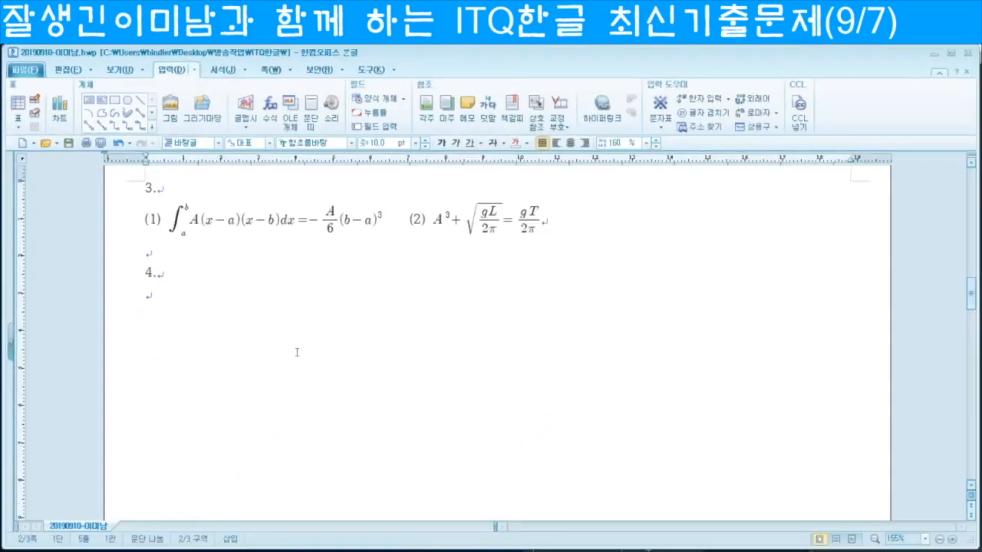
pyautogui.scroll(-3, 296, 346)
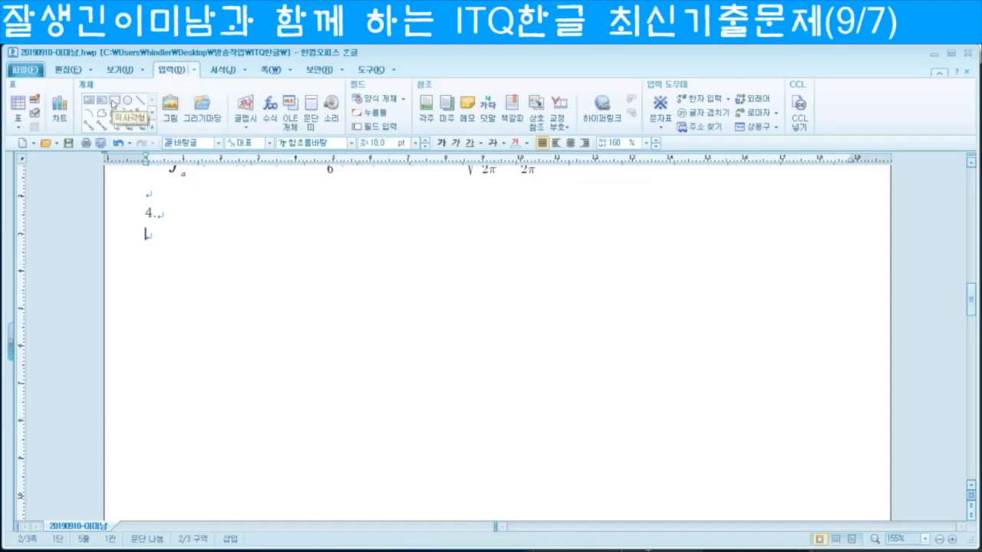
# Step: Draw a rectangle below item 4 and set it to a size-locked 110 × 150 mm
pyautogui.click(113, 102)
pyautogui.moveTo(246, 278); pyautogui.dragTo(496, 508)
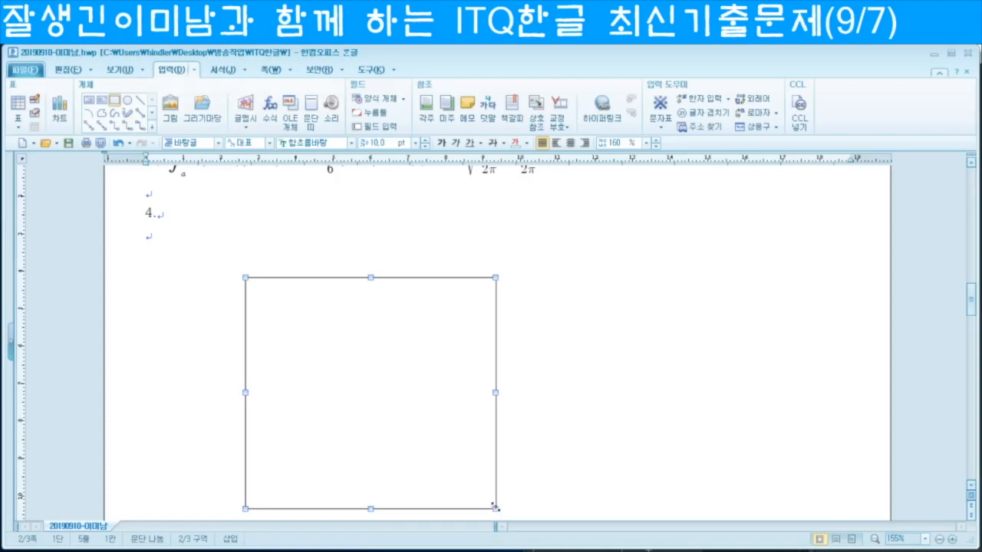
pyautogui.doubleClick(440, 369)
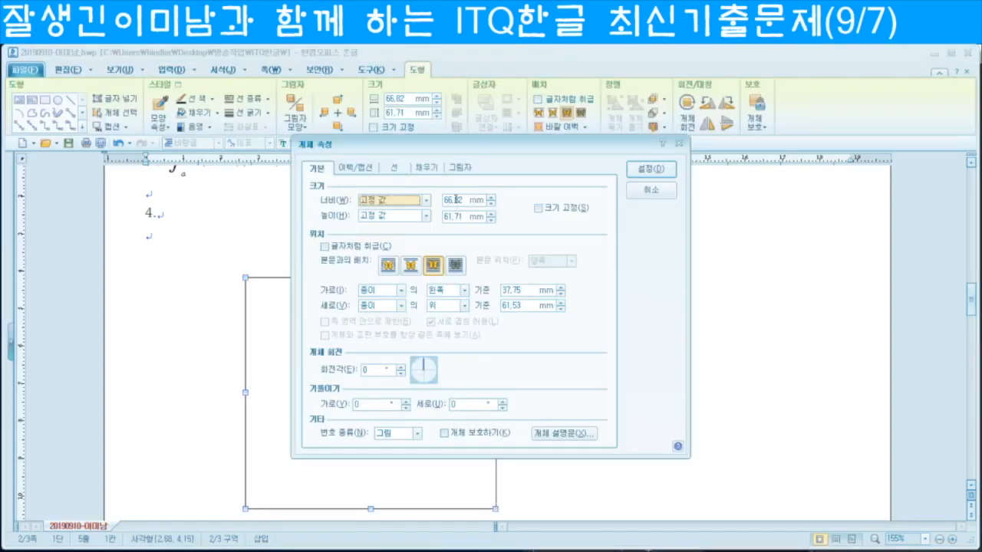
pyautogui.click(456, 199)
pyautogui.write('110')
pyautogui.press('Tab')
pyautogui.press('Tab')
pyautogui.write('15')
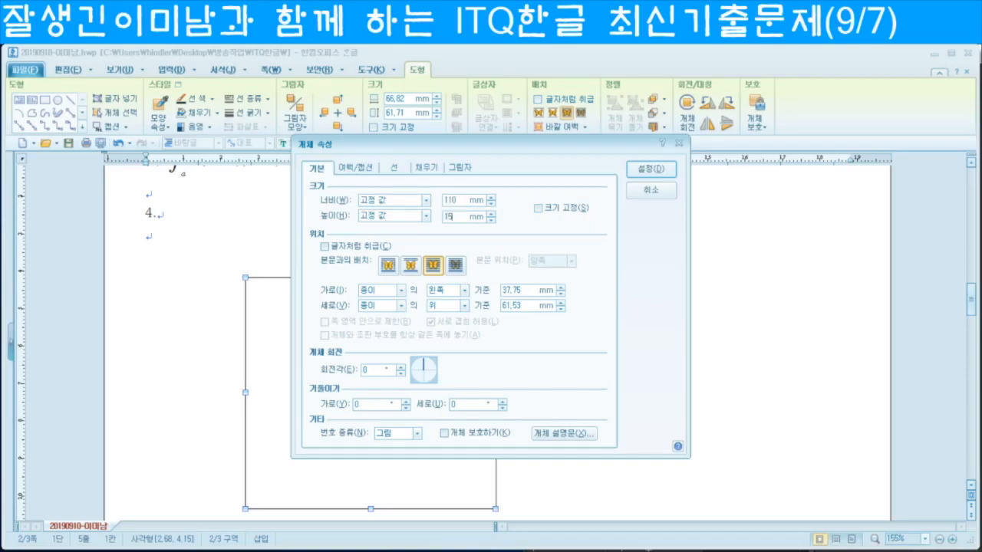
pyautogui.click(538, 208)
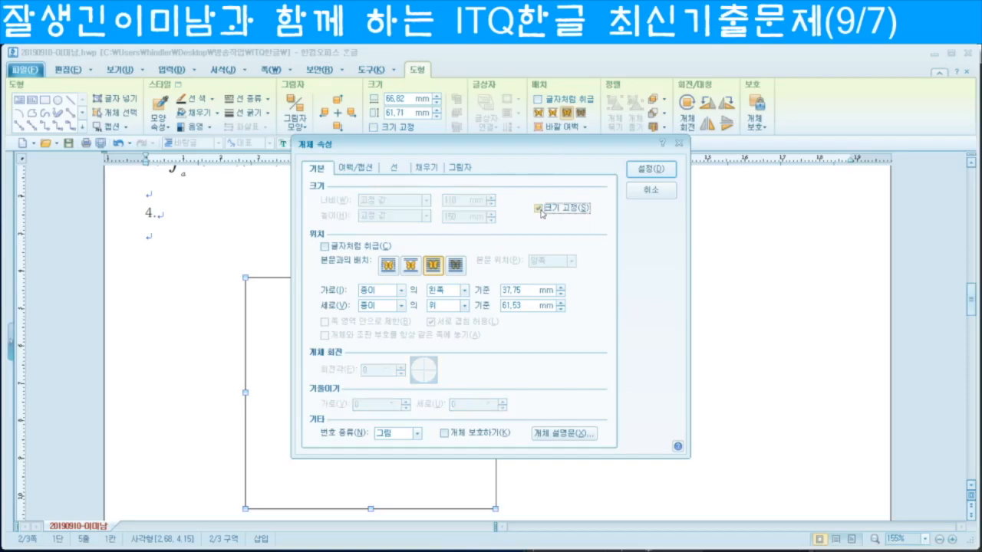
# Step: Give the rectangle rounded corners and an orange fill
pyautogui.click(392, 169)
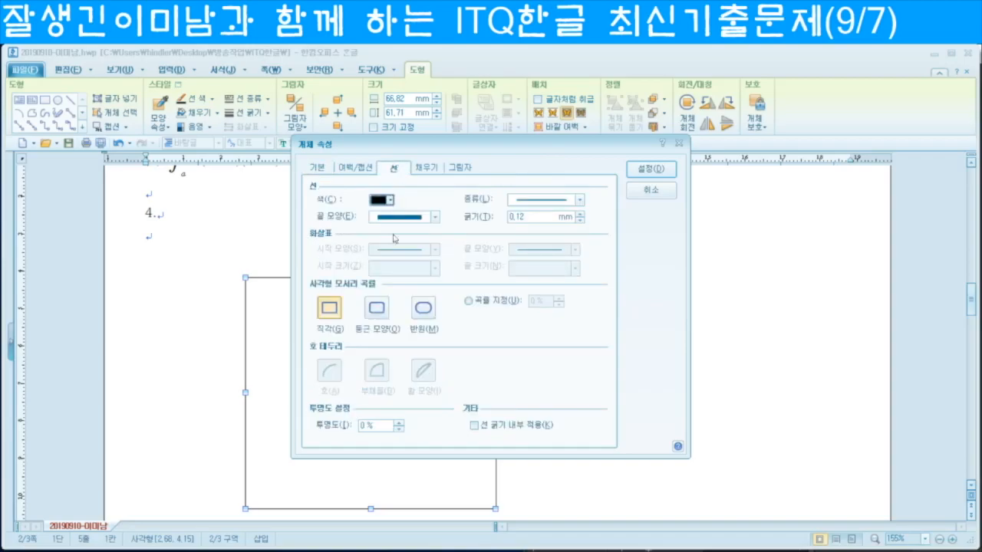
pyautogui.click(377, 307)
pyautogui.click(428, 167)
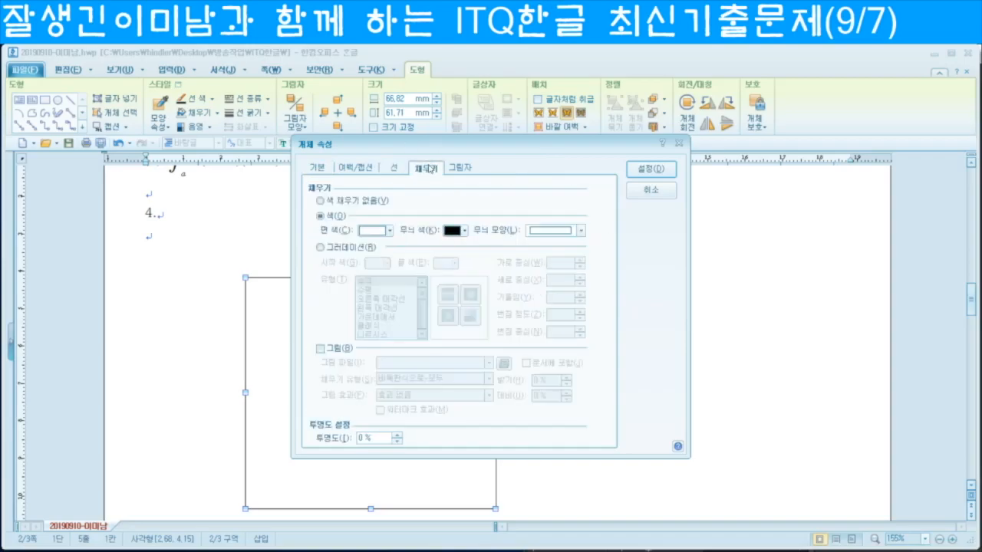
pyautogui.click(390, 231)
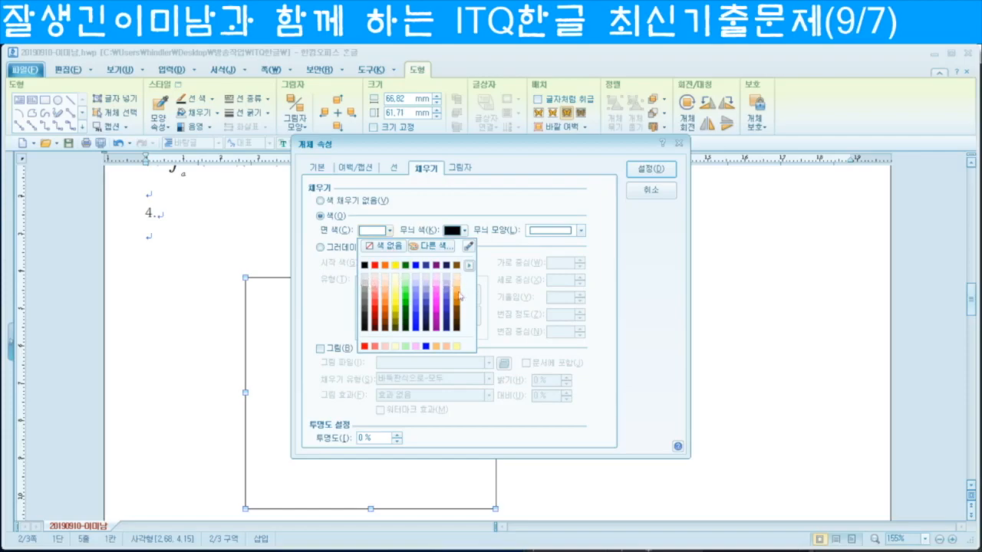
pyautogui.click(456, 293)
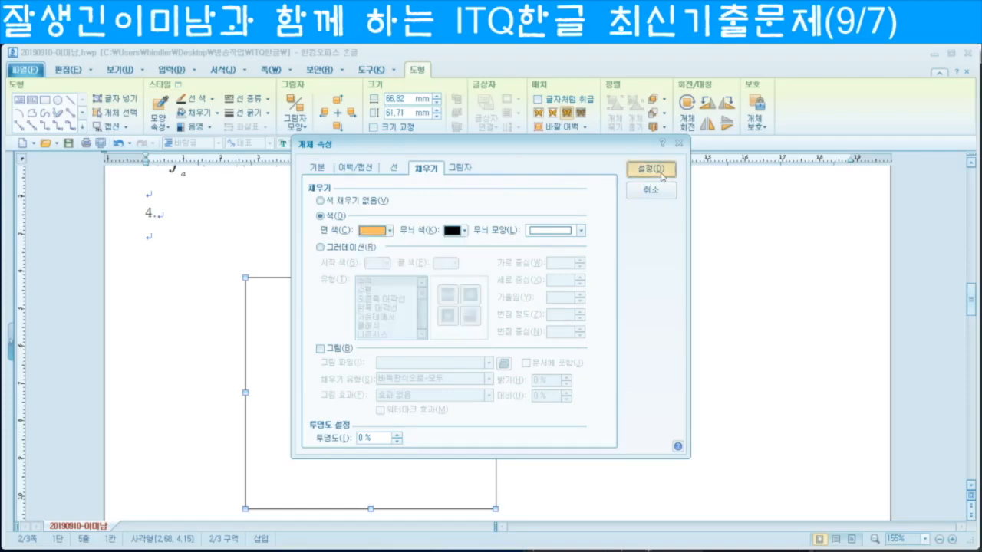
pyautogui.click(651, 168)
# Step: Draw an empty text box across the top of the orange shape
pyautogui.scroll(-4, 572, 315)
pyautogui.scroll(3, 572, 322)
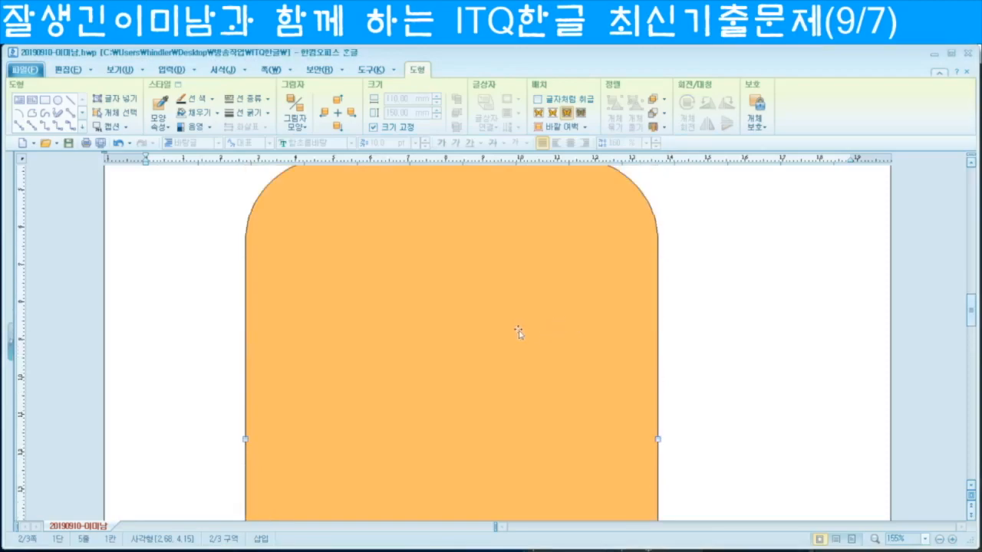
pyautogui.scroll(3, 488, 350)
pyautogui.moveTo(412, 413)
pyautogui.mouseDown()
pyautogui.moveTo(310, 359)
pyautogui.moveTo(421, 353)
pyautogui.moveTo(422, 390)
pyautogui.moveTo(410, 394)
pyautogui.mouseUp()
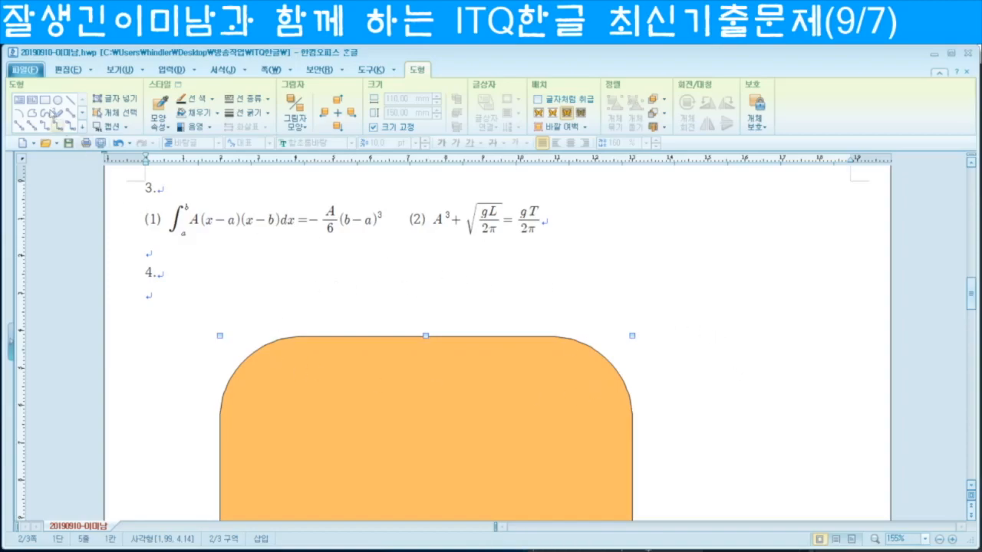
pyautogui.moveTo(234, 311); pyautogui.dragTo(614, 367)
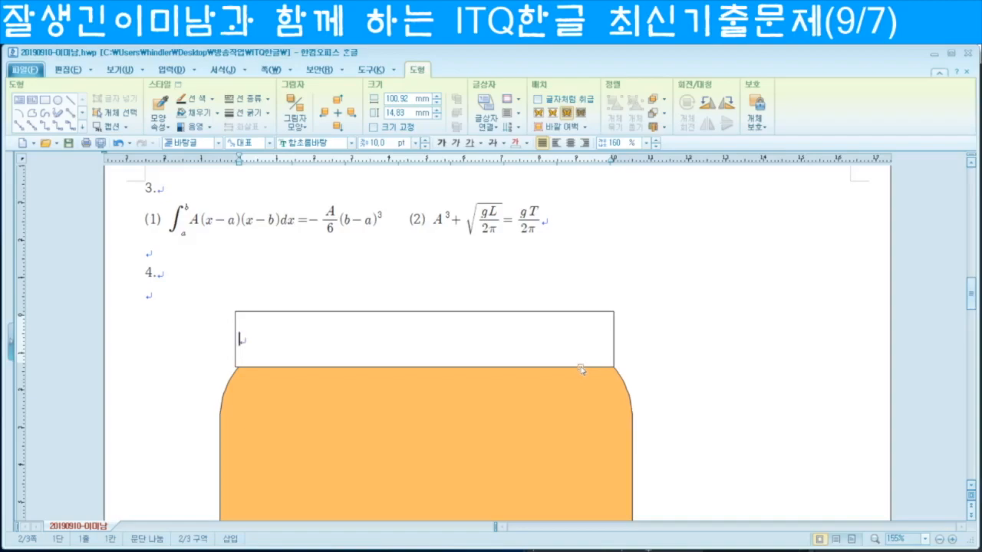
# Step: Size the text box to 125 × 15 mm and lock its size
pyautogui.press('Escape')
pyautogui.doubleClick(580, 369)
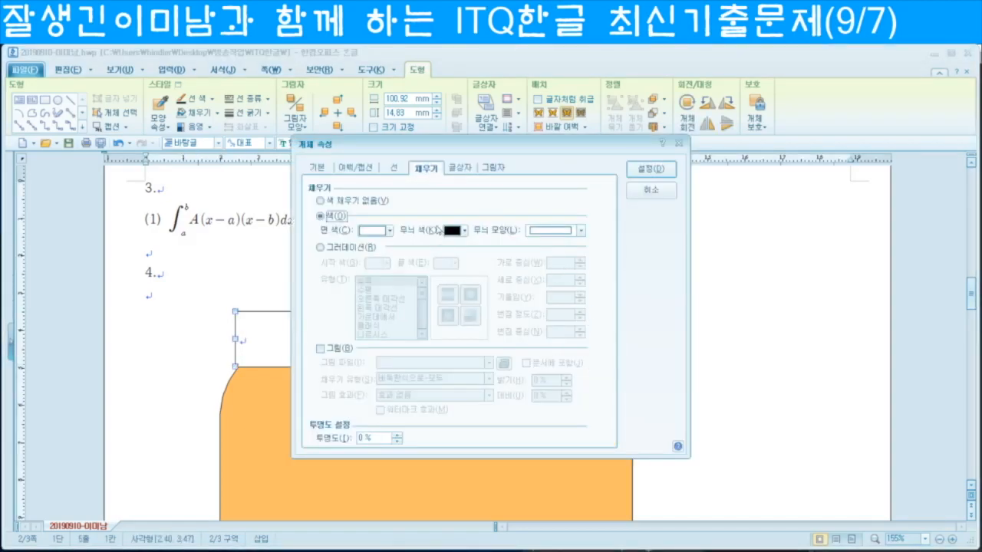
pyautogui.click(316, 166)
pyautogui.click(461, 201)
pyautogui.write('1')
pyautogui.press('Tab')
pyautogui.press('Tab')
pyautogui.write('15')
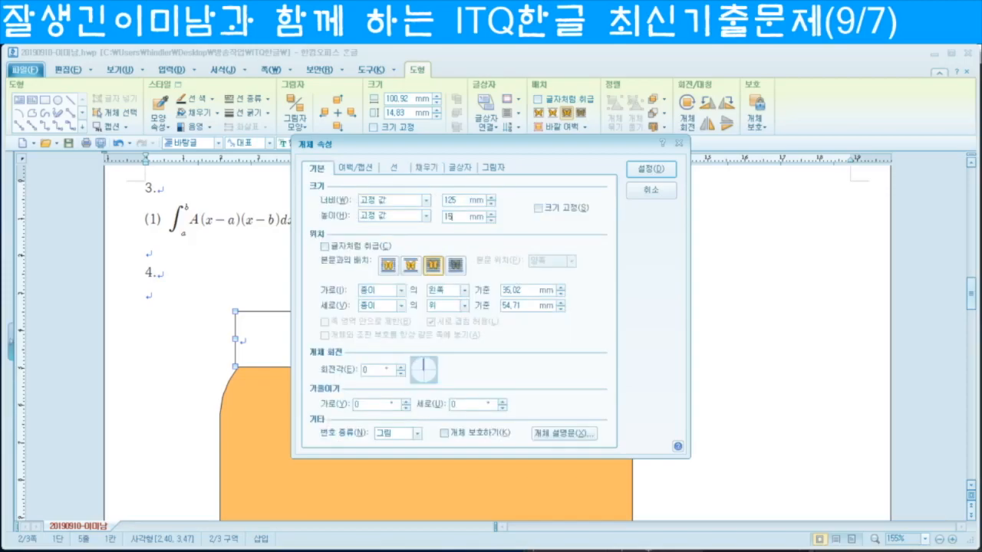
pyautogui.click(537, 208)
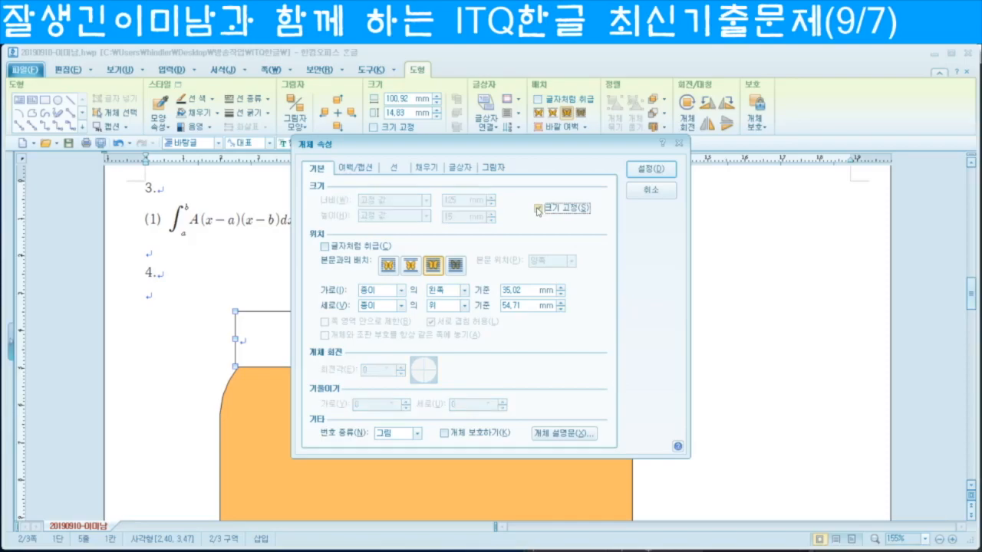
# Step: Give the text box semicircular (반원) corners and a red fill, and apply
pyautogui.click(398, 168)
pyautogui.click(421, 308)
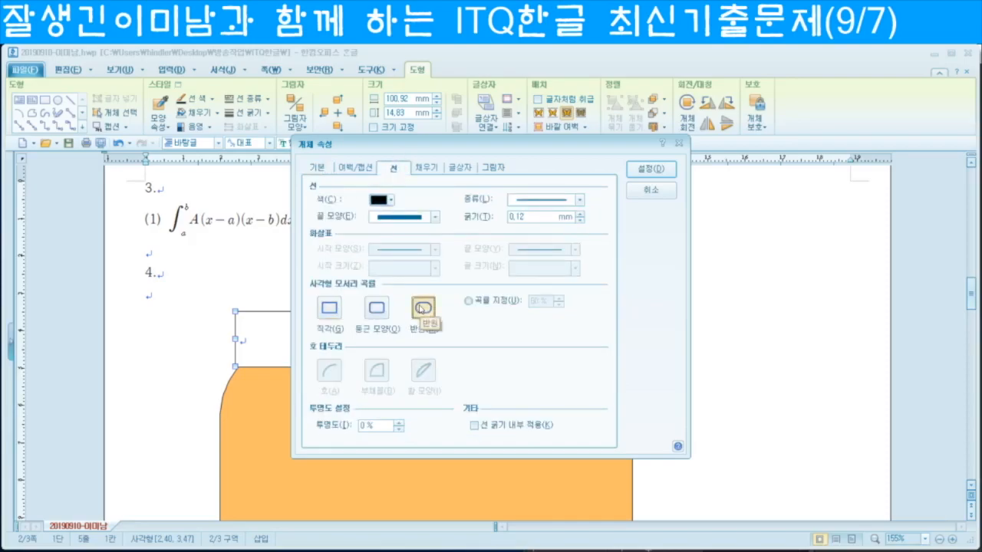
pyautogui.click(427, 168)
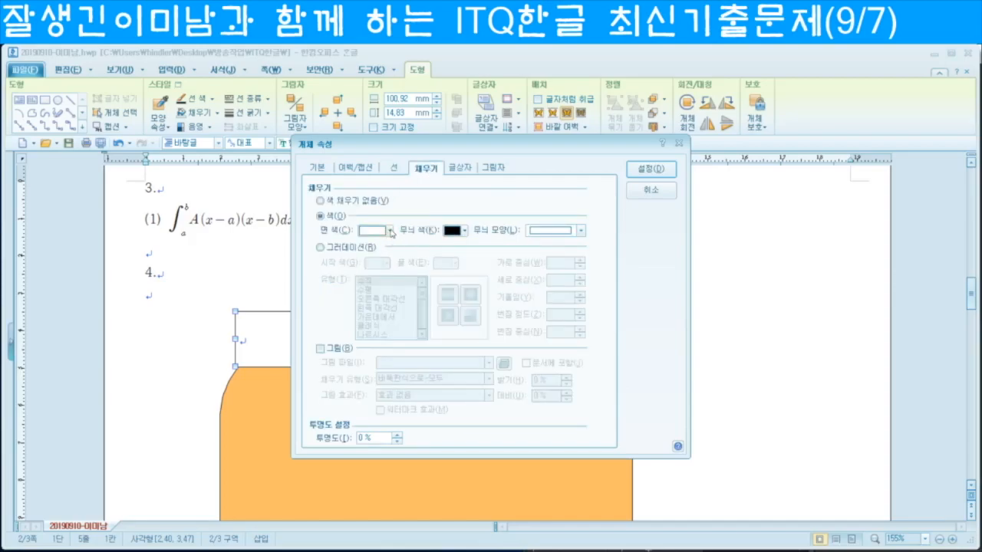
pyautogui.click(391, 231)
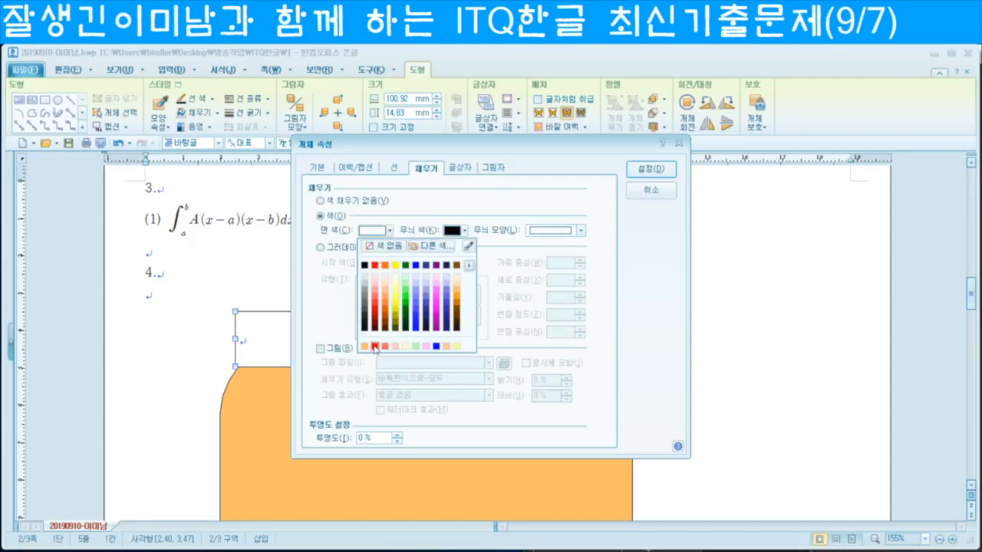
pyautogui.click(375, 347)
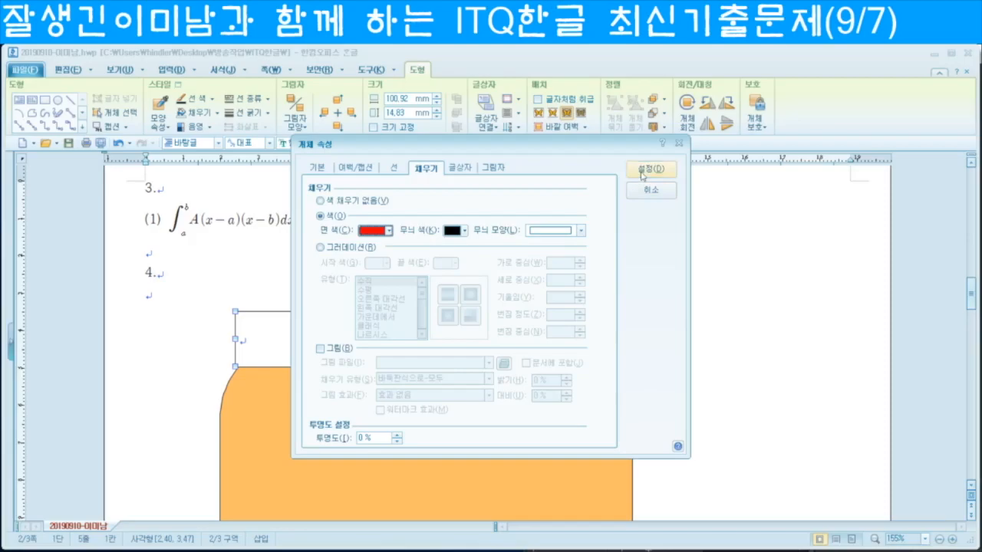
pyautogui.click(641, 175)
# Step: Position the red bar over the orange shape and type '최대 규모의 안전산업박람회' inside it
pyautogui.moveTo(591, 355); pyautogui.dragTo(554, 357)
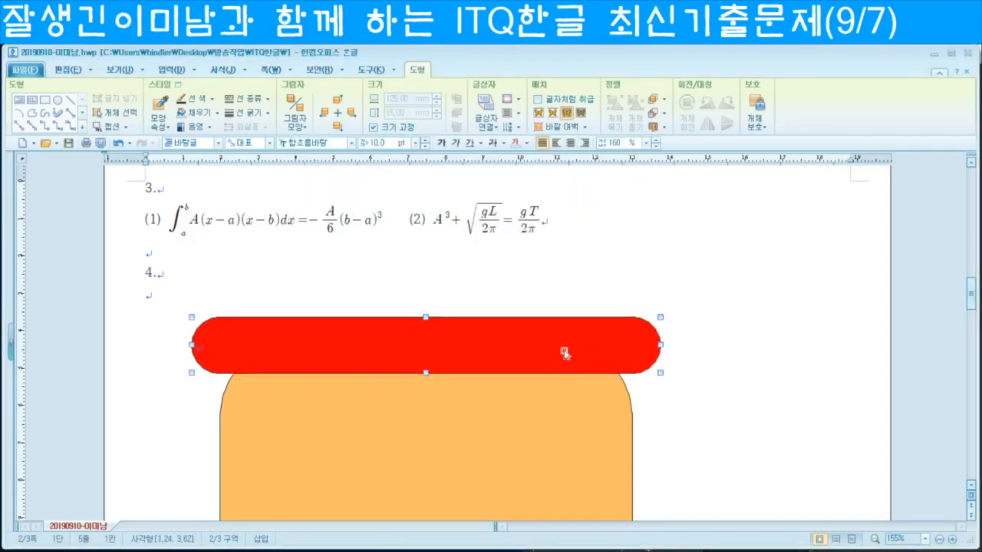
pyautogui.moveTo(565, 352); pyautogui.dragTo(510, 351)
pyautogui.click(203, 349)
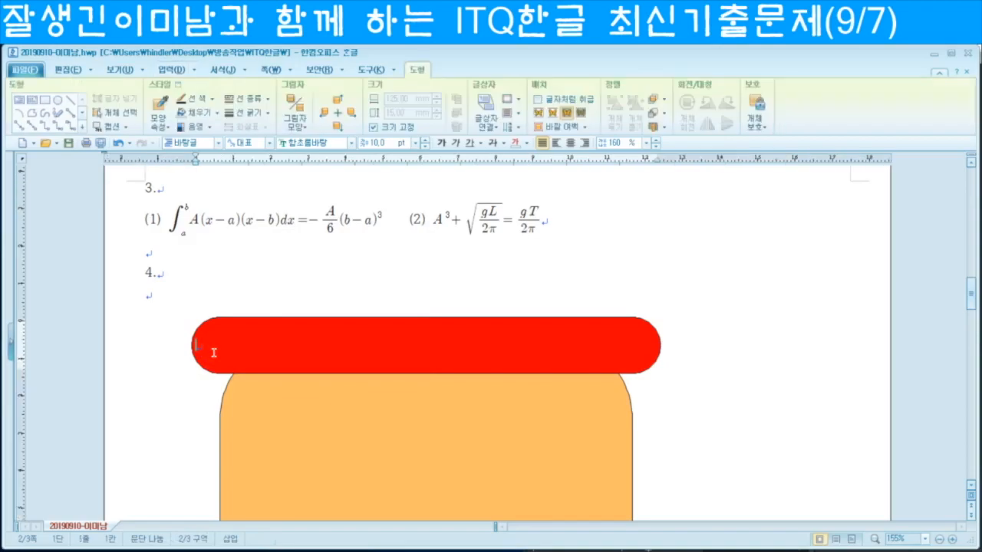
pyautogui.write('최대 규모의 안')
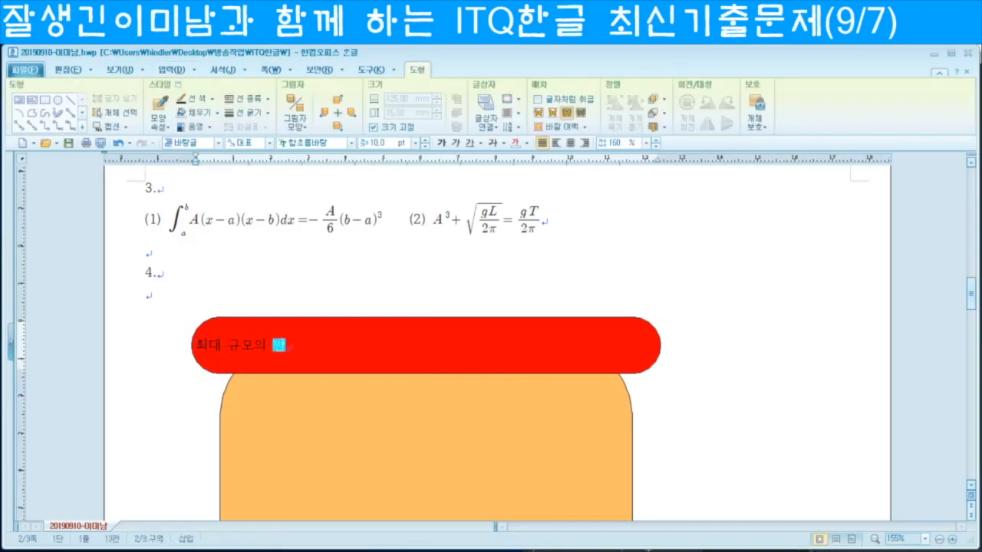
pyautogui.write('전산업박람회')
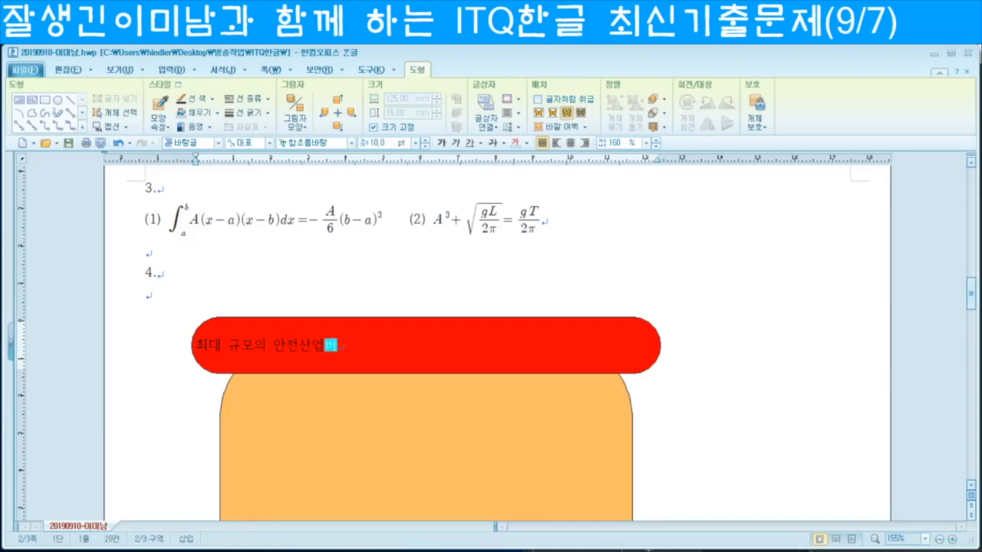
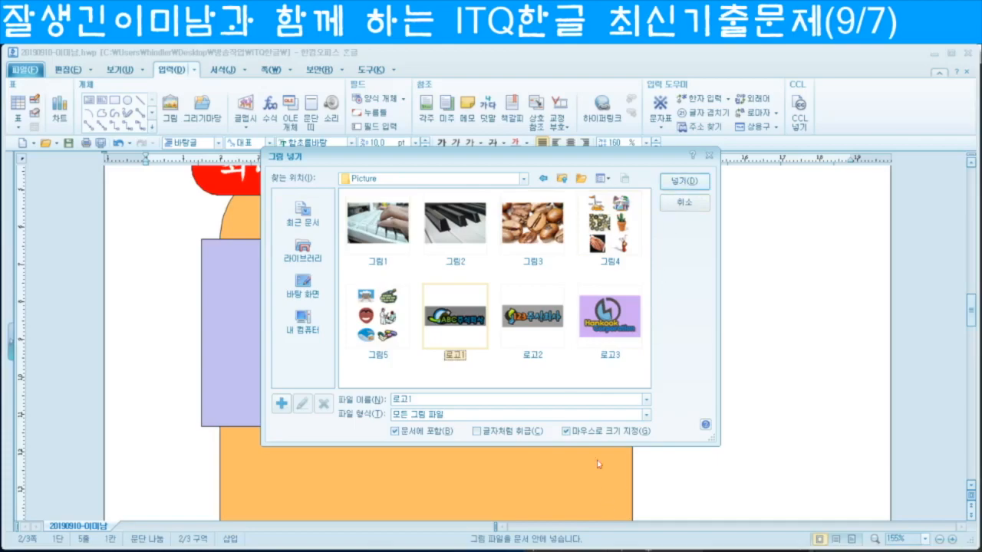
# Step: Insert the 로고1 logo picture and draw it on the page
pyautogui.click(683, 182)
pyautogui.scroll(3, 178, 347)
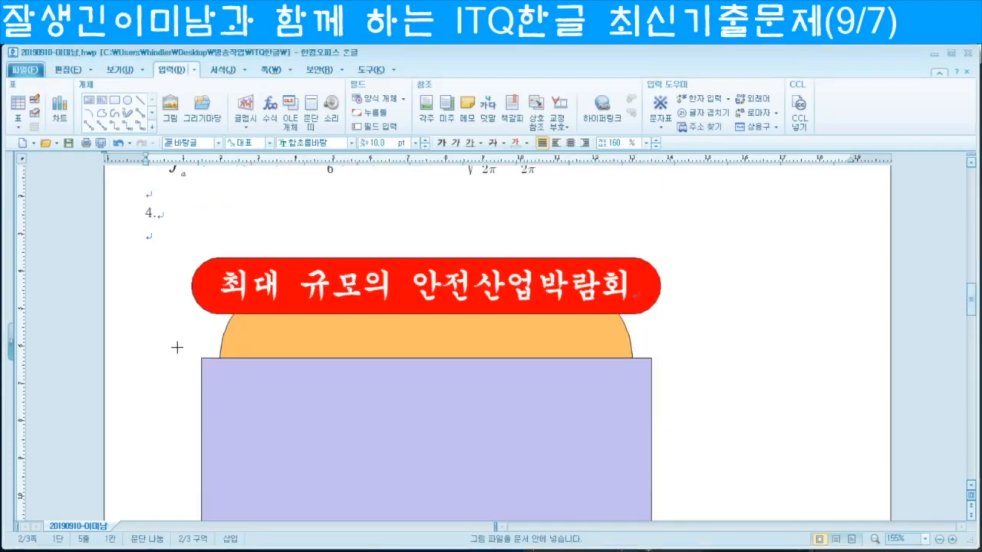
pyautogui.moveTo(142, 281); pyautogui.dragTo(309, 430)
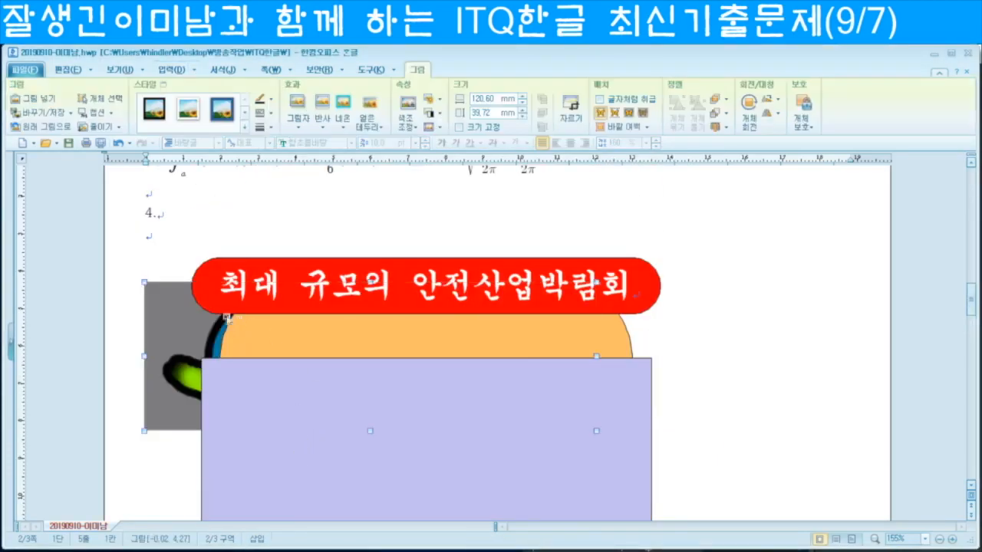
# Step: Size the logo to 45 × 35 mm and lock its size
pyautogui.doubleClick(179, 332)
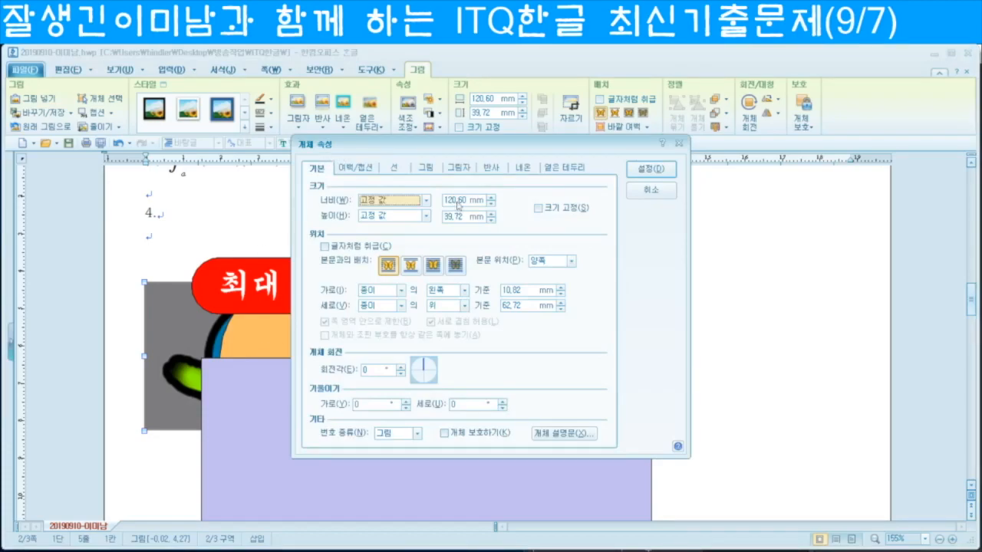
pyautogui.click(458, 200)
pyautogui.write('45')
pyautogui.press('Tab')
pyautogui.press('Tab')
pyautogui.write('39')
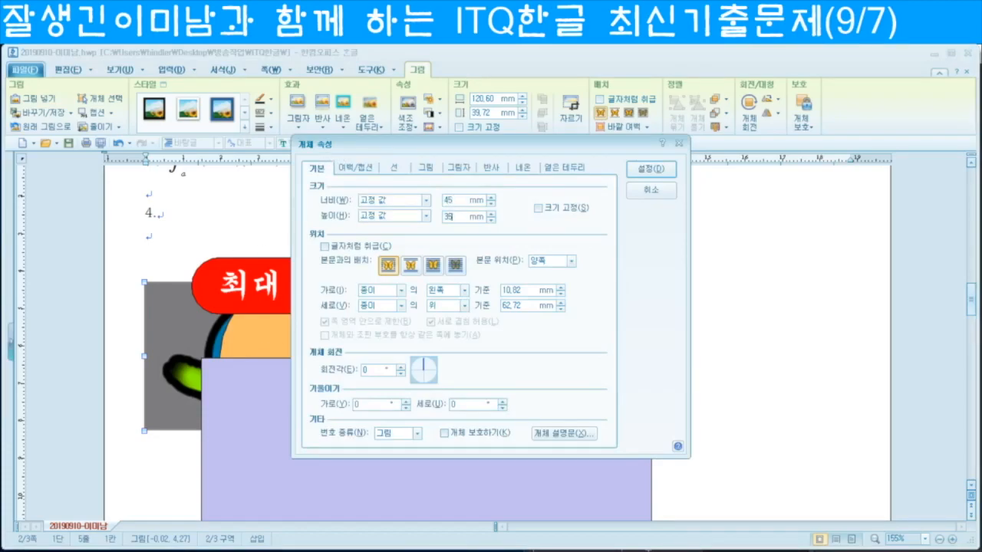
pyautogui.click(540, 209)
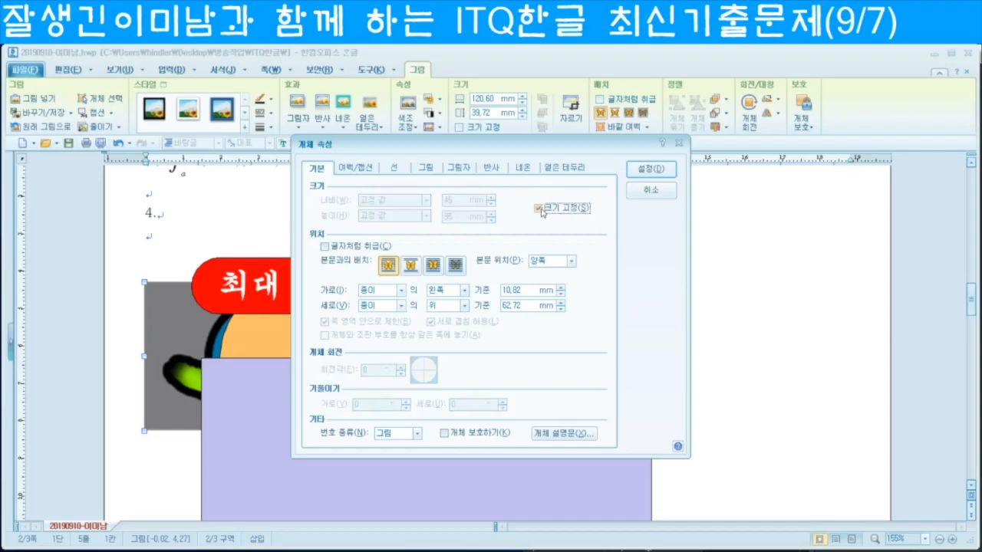
# Step: Make the logo grayscale and float it in front of text
pyautogui.click(426, 168)
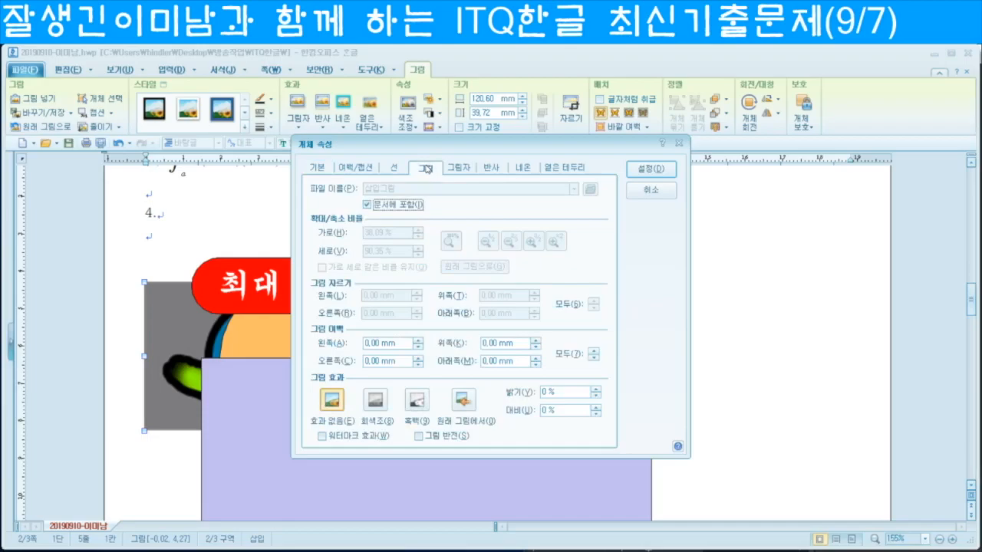
pyautogui.click(376, 402)
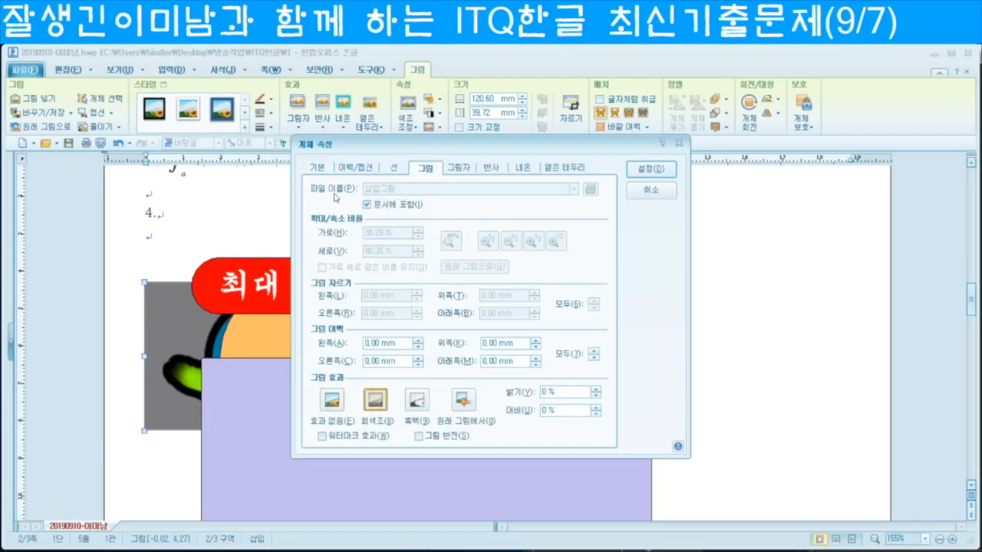
pyautogui.click(318, 170)
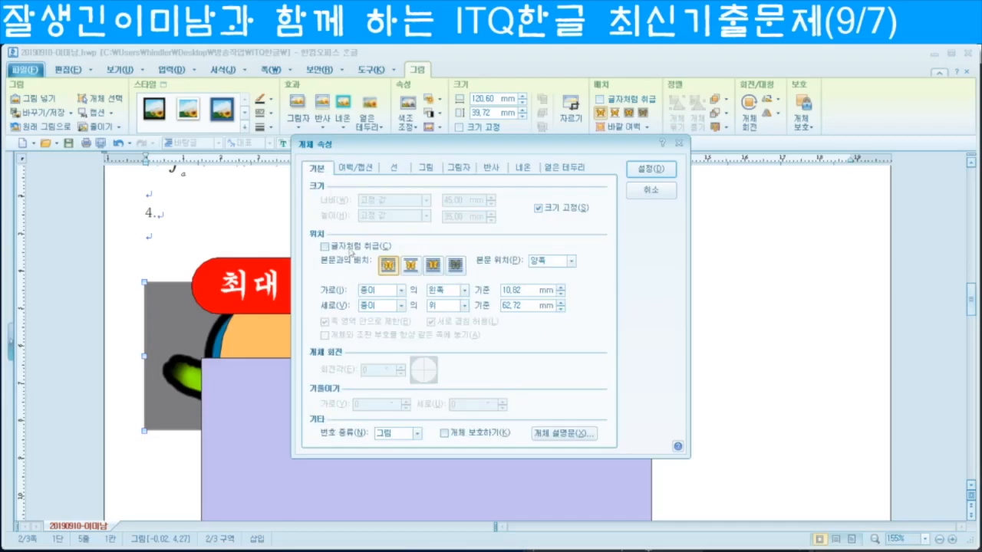
pyautogui.click(434, 269)
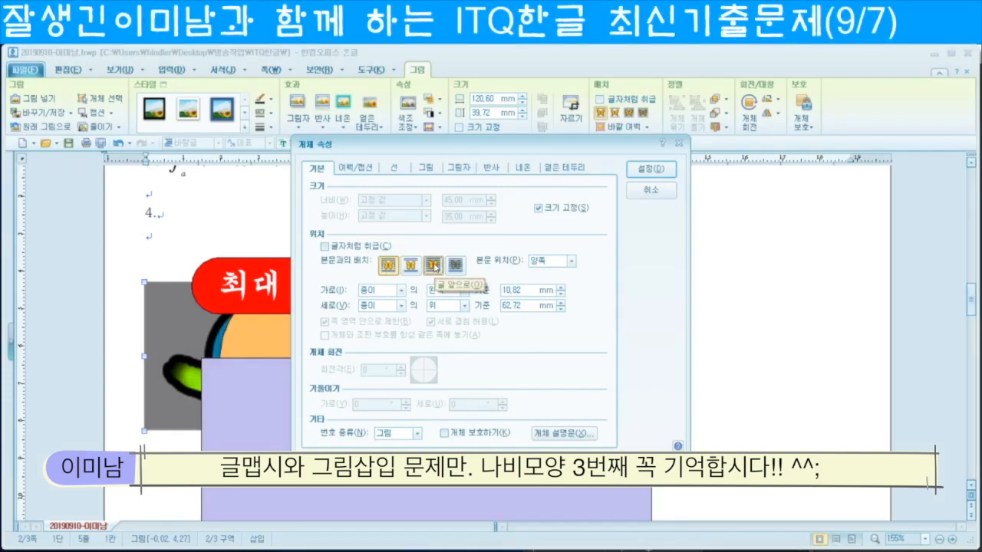
pyautogui.press('Return')
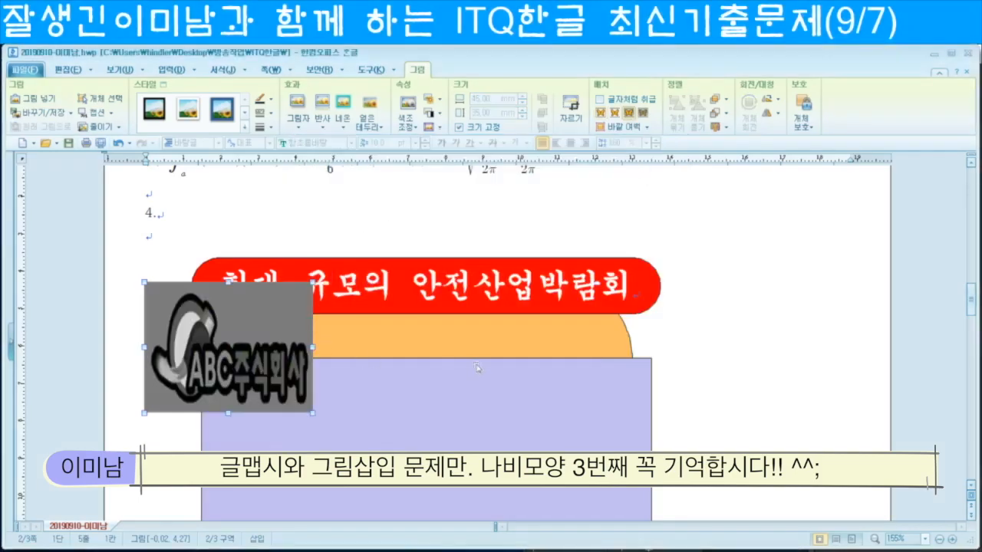
# Step: Move the logo into the purple box
pyautogui.scroll(-2, 476, 367)
pyautogui.moveTo(263, 311); pyautogui.dragTo(349, 412)
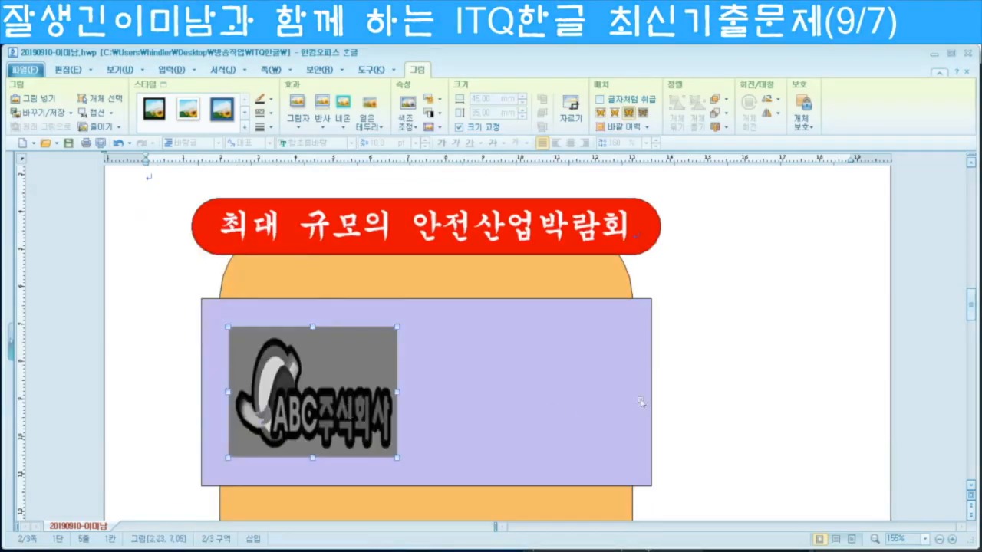
pyautogui.scroll(2, 161, 356)
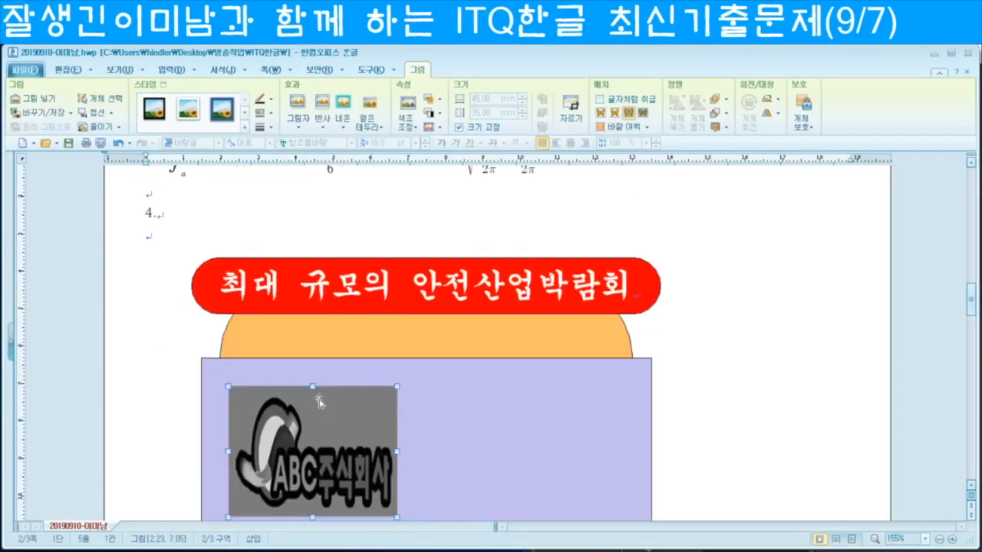
pyautogui.click(151, 240)
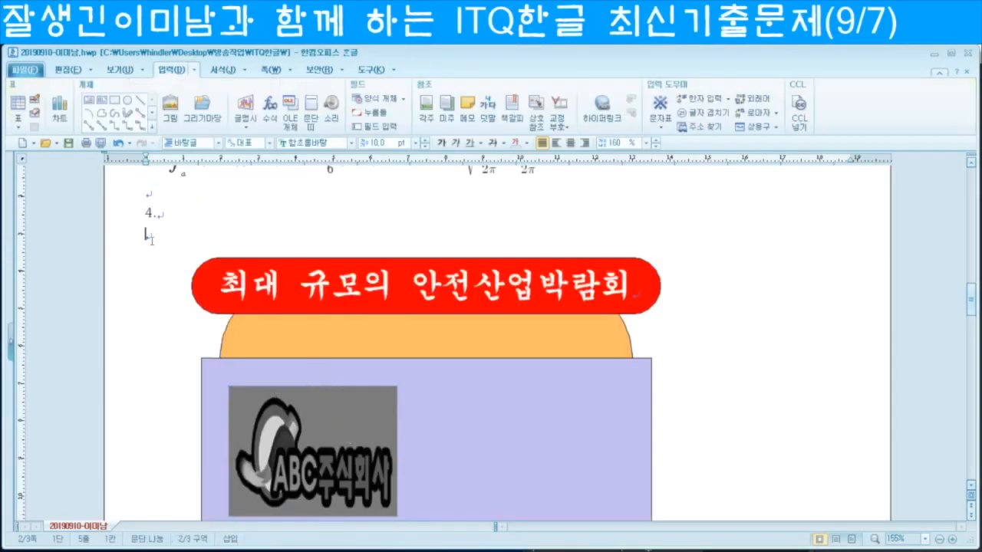
# Step: Create WordArt '첨단안전기술' in 돋움 font with the 위로 넓은 원통 shape
pyautogui.click(245, 119)
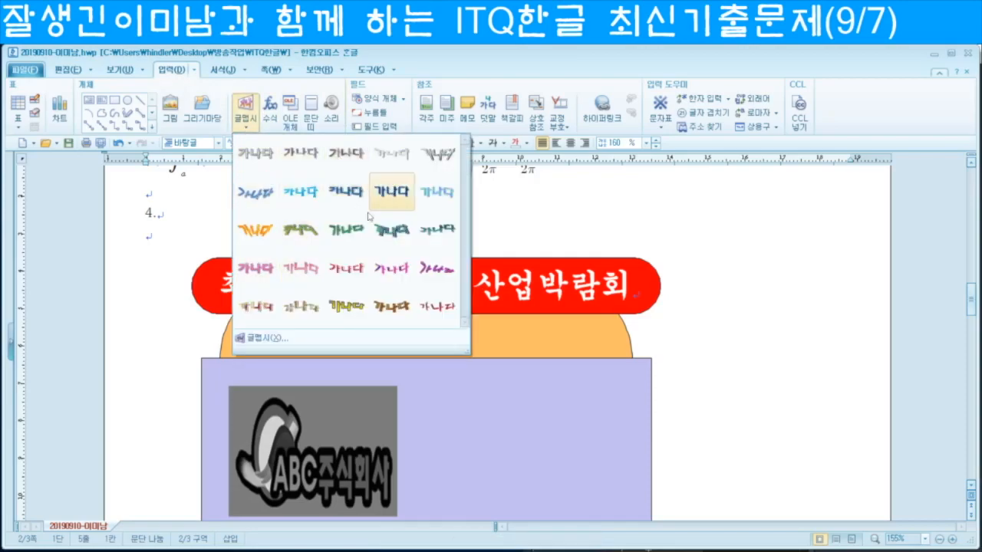
pyautogui.click(275, 339)
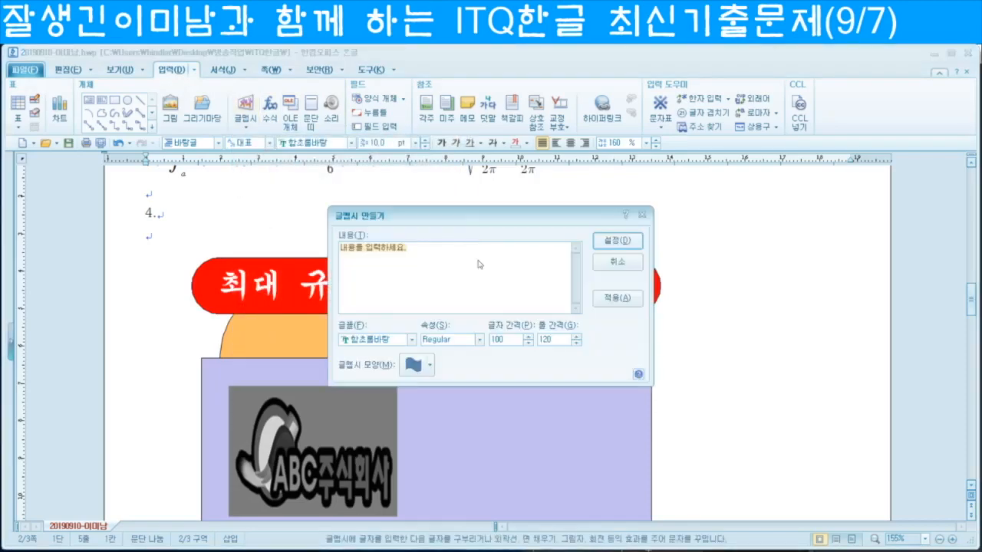
pyautogui.write('첨단안전기술')
pyautogui.click(412, 339)
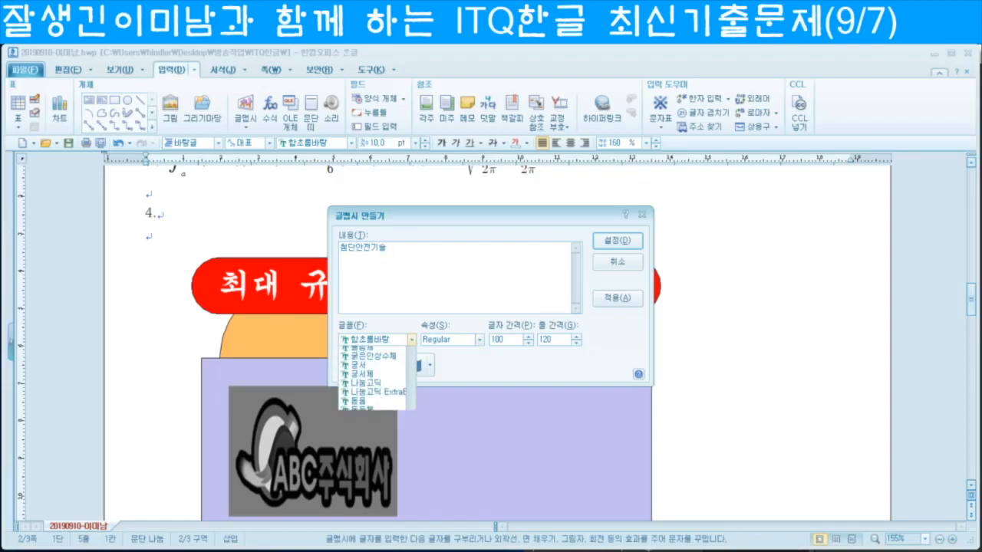
pyautogui.write('돋움')
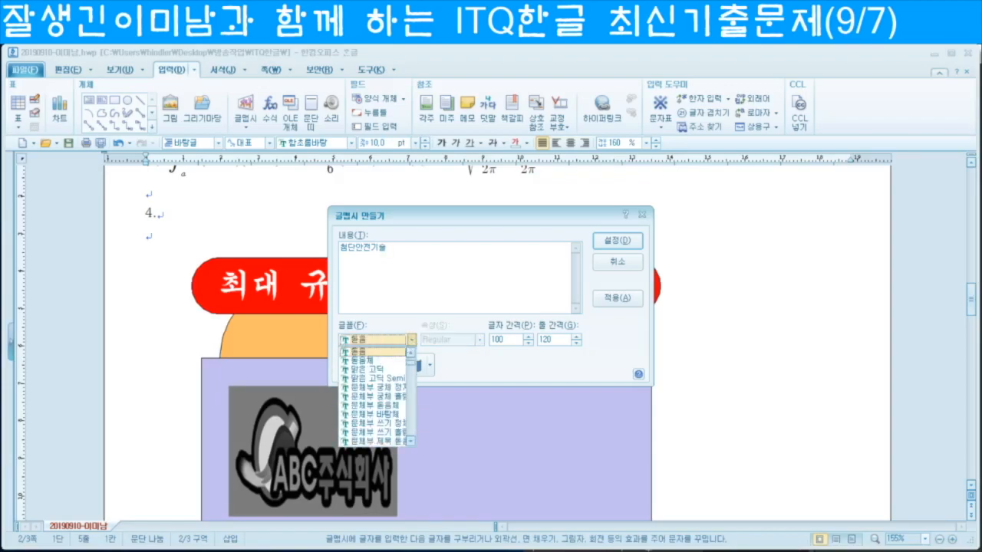
pyautogui.press('Return')
pyautogui.click(430, 367)
pyautogui.click(432, 368)
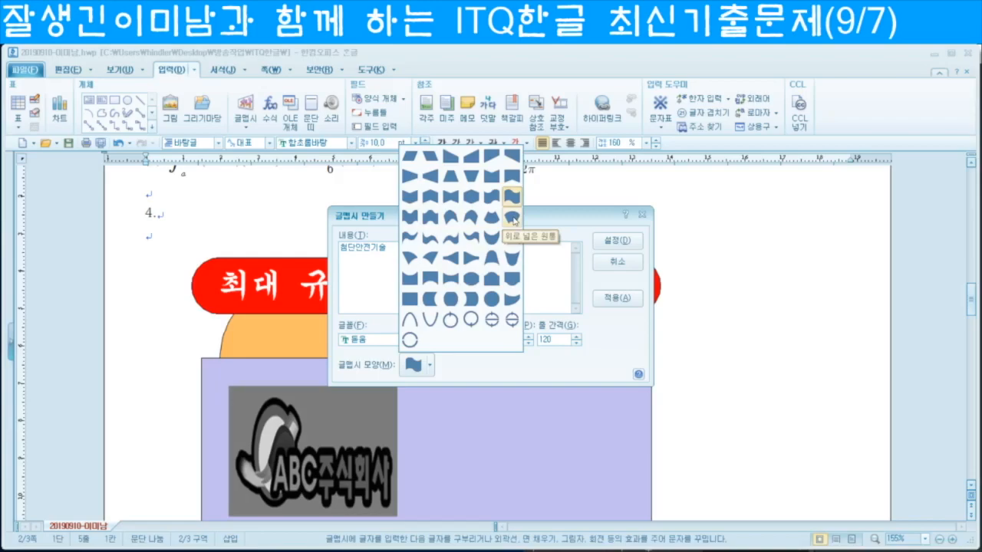
pyautogui.click(512, 219)
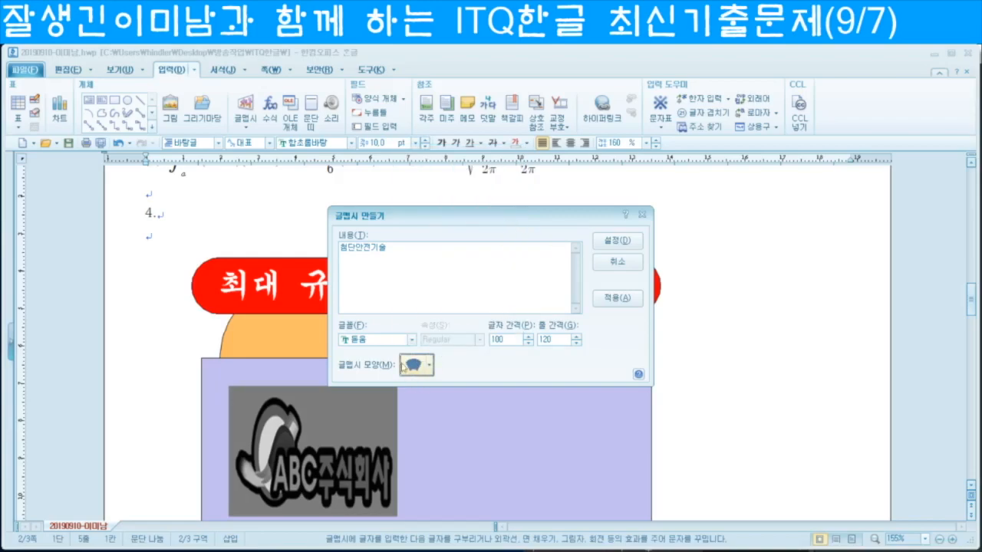
pyautogui.click(618, 241)
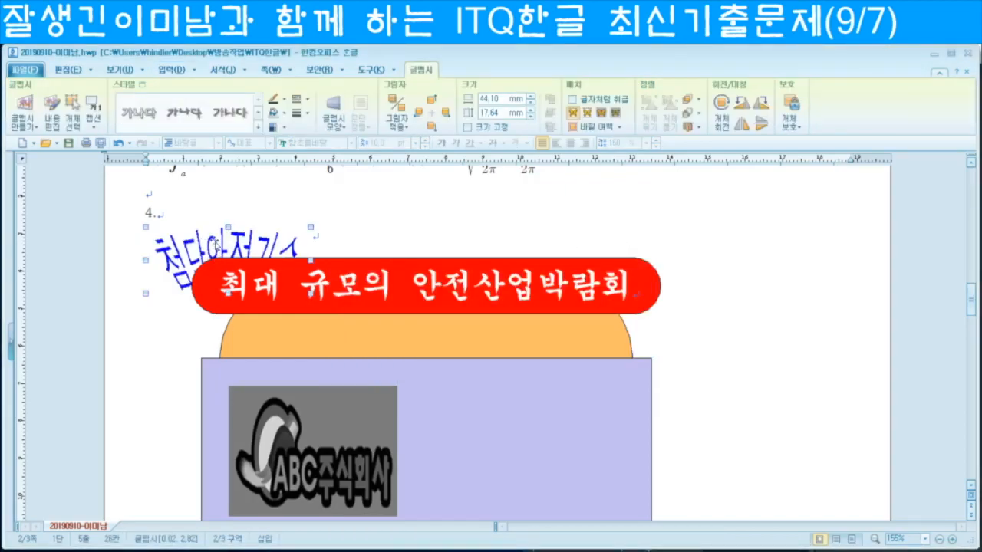
# Step: Size the WordArt to 60 × 35 mm, lock its size, and float it in front of text
pyautogui.press('p')
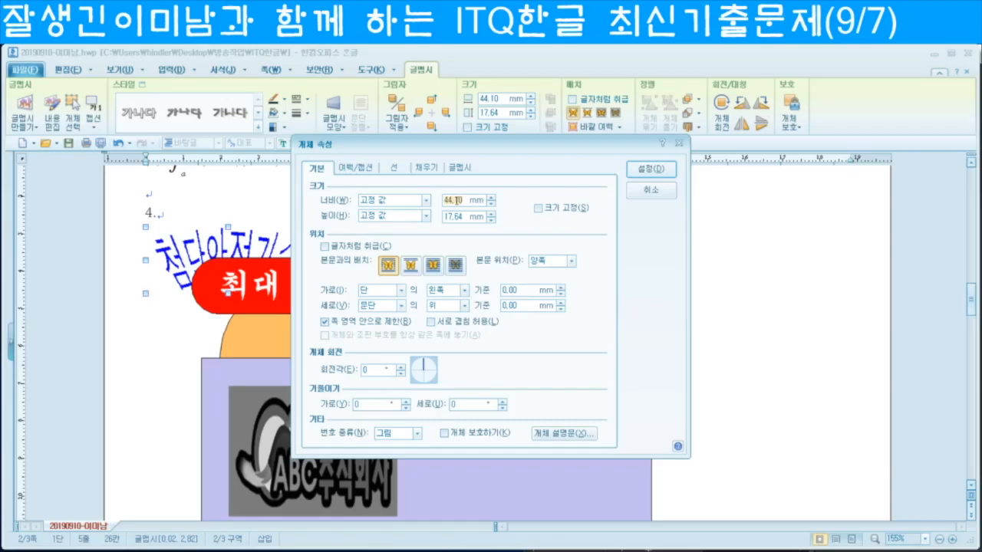
pyautogui.write('60')
pyautogui.press('Tab')
pyautogui.press('Tab')
pyautogui.write('35')
pyautogui.click(539, 208)
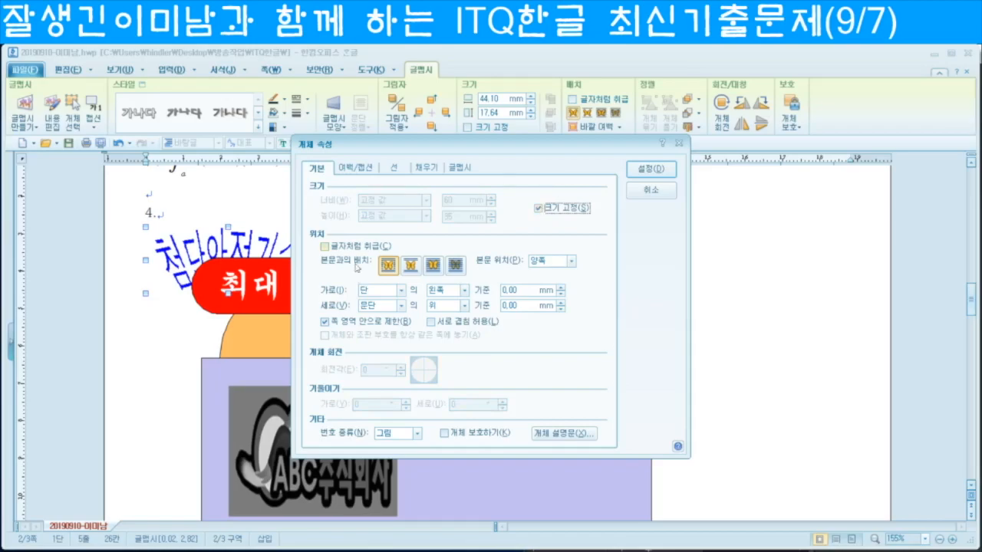
pyautogui.click(434, 265)
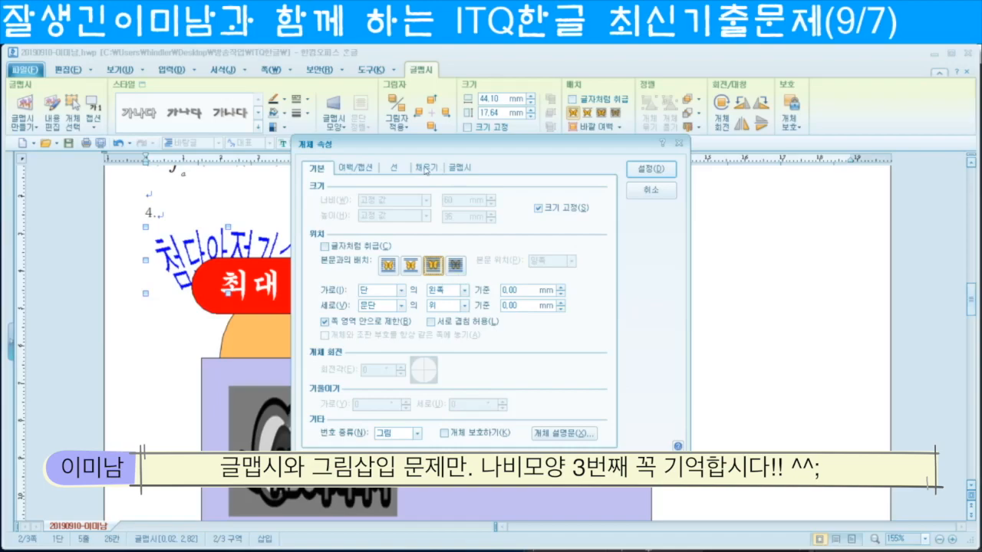
pyautogui.click(425, 169)
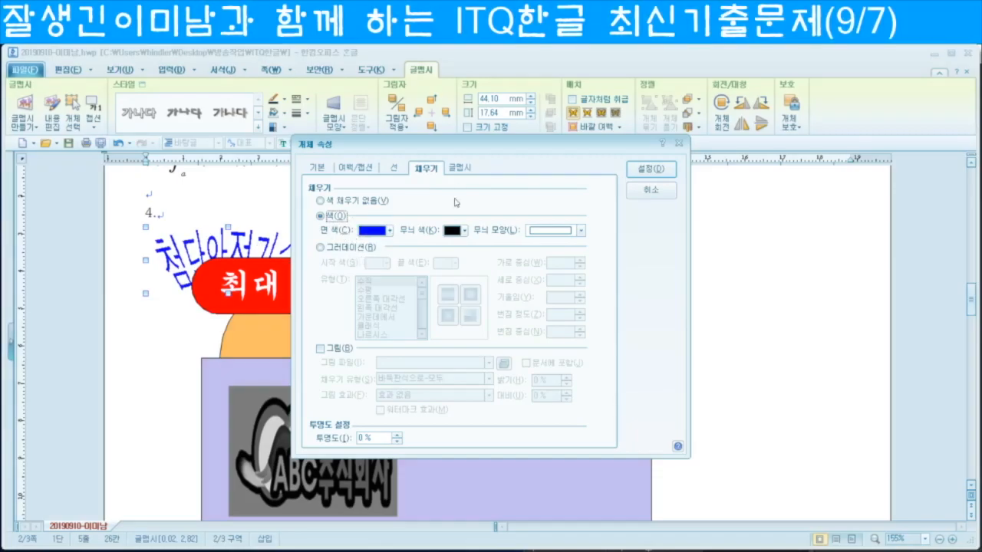
pyautogui.click(462, 170)
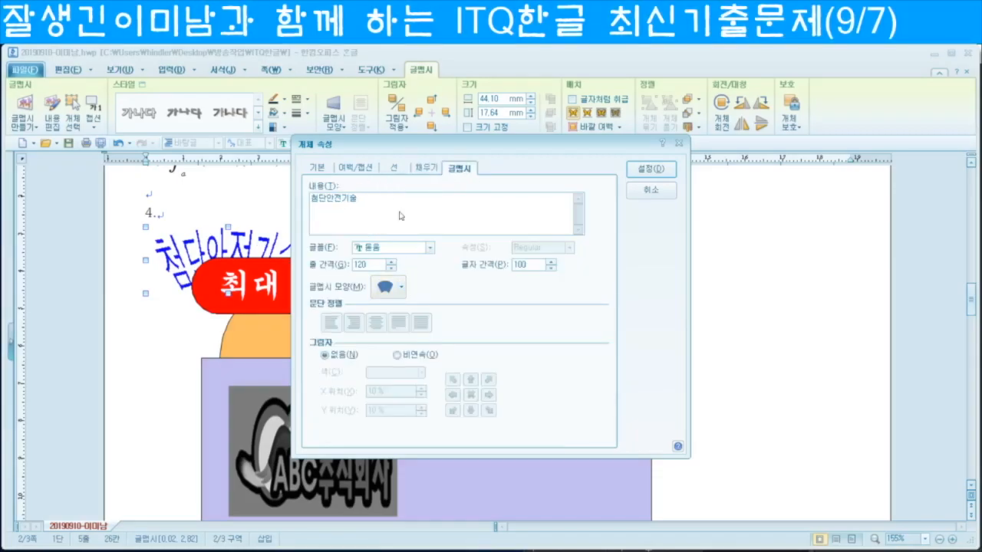
pyautogui.click(650, 169)
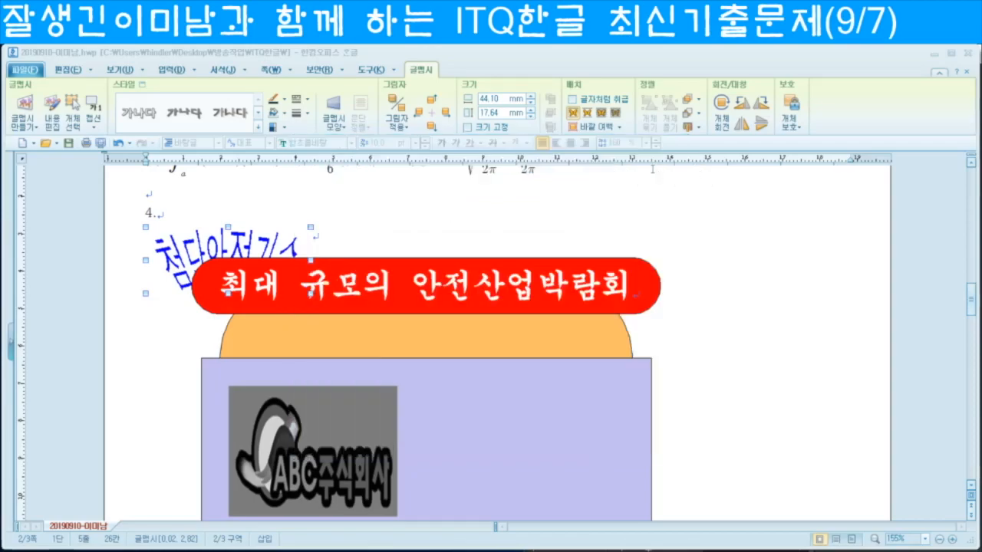
pyautogui.scroll(-1, 522, 399)
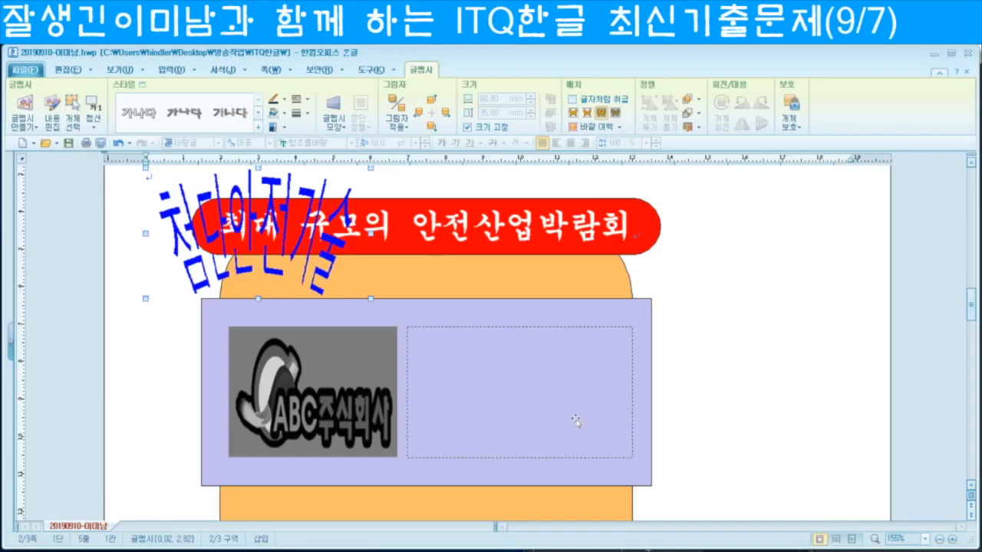
# Step: Move the 첨단안전기술 WordArt into the purple box's dashed area and pick the rectangle tool
pyautogui.moveTo(575, 421); pyautogui.dragTo(577, 421)
pyautogui.scroll(-5, 750, 415)
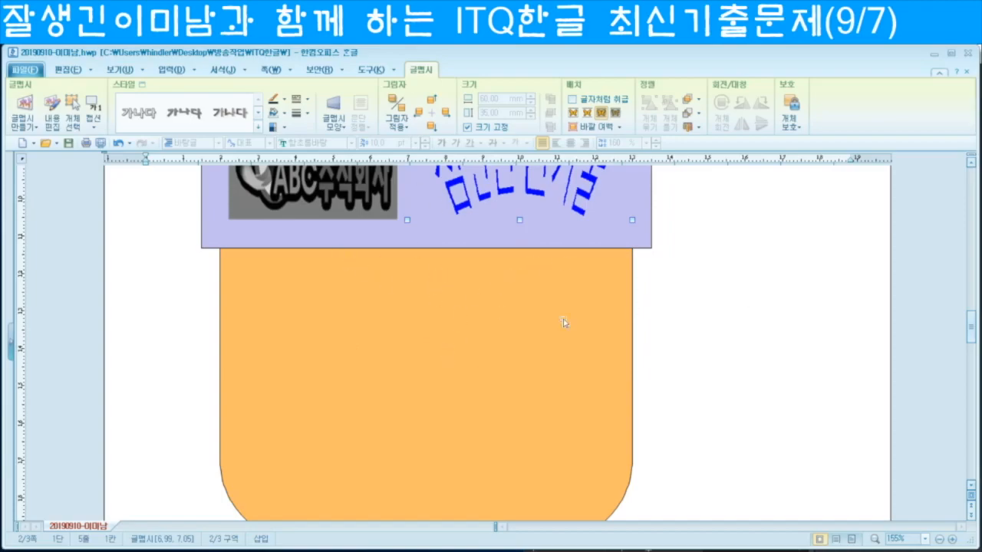
pyautogui.click(171, 69)
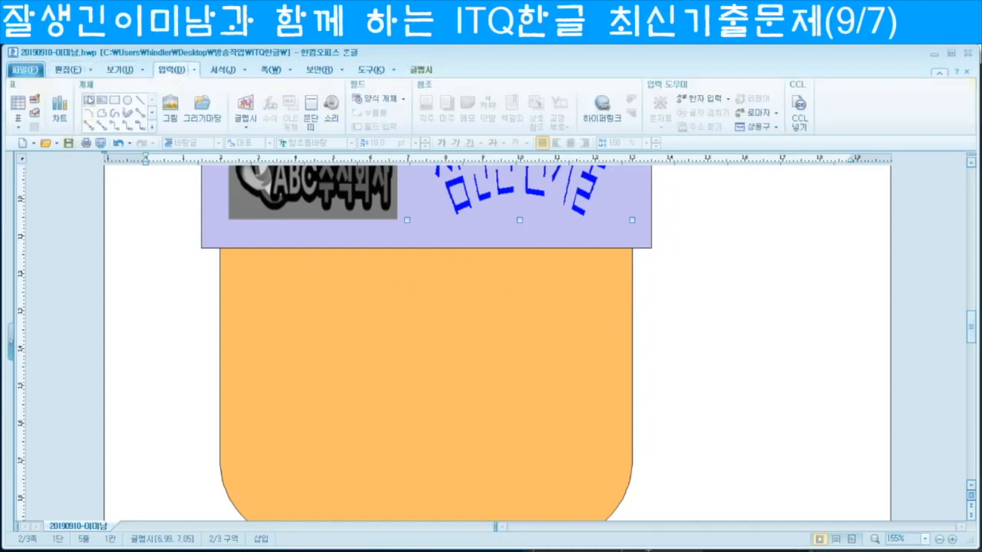
pyautogui.click(89, 101)
# Step: Draw a box on the orange shape with a dashed border and no fill
pyautogui.moveTo(321, 271); pyautogui.dragTo(610, 328)
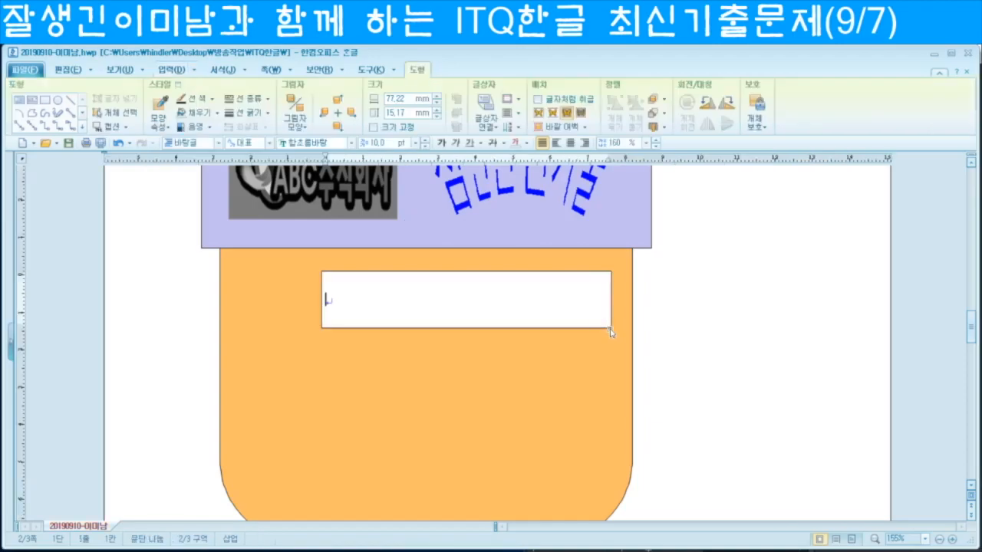
pyautogui.press('Escape')
pyautogui.doubleClick(436, 273)
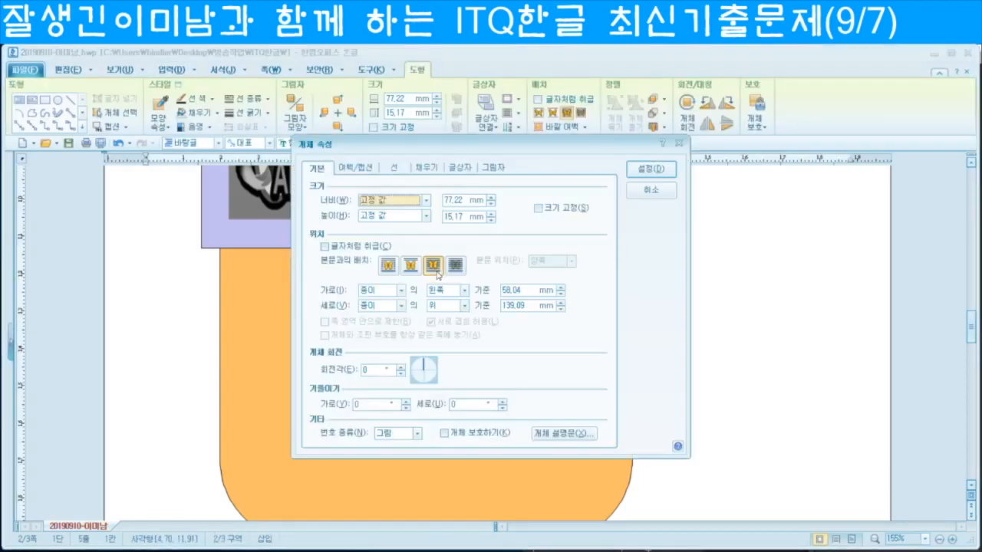
pyautogui.click(393, 169)
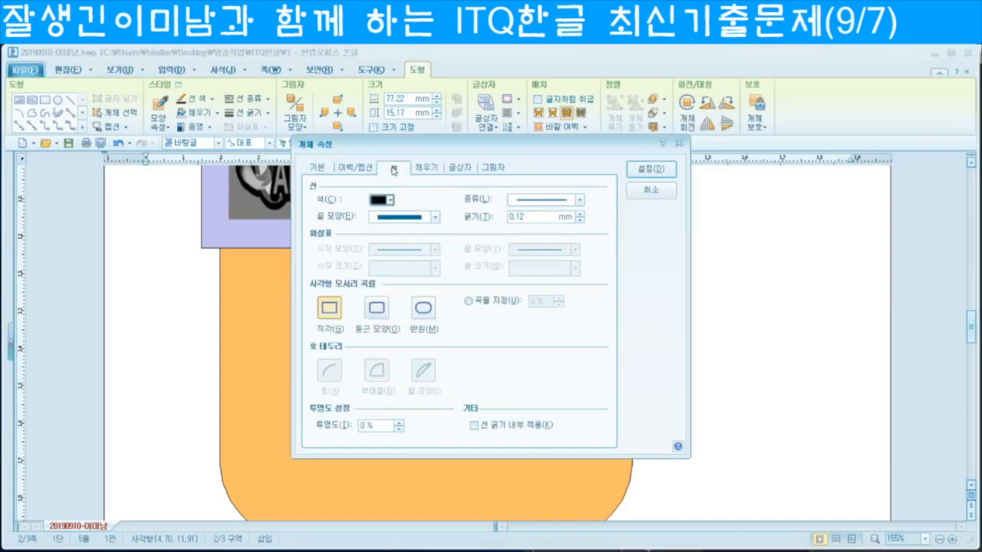
pyautogui.click(580, 200)
pyautogui.click(554, 240)
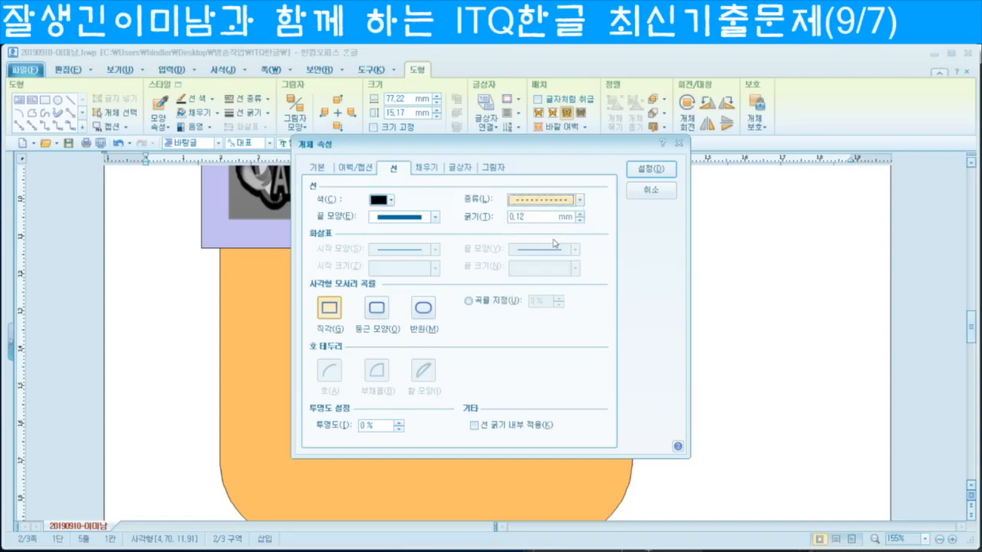
pyautogui.click(579, 203)
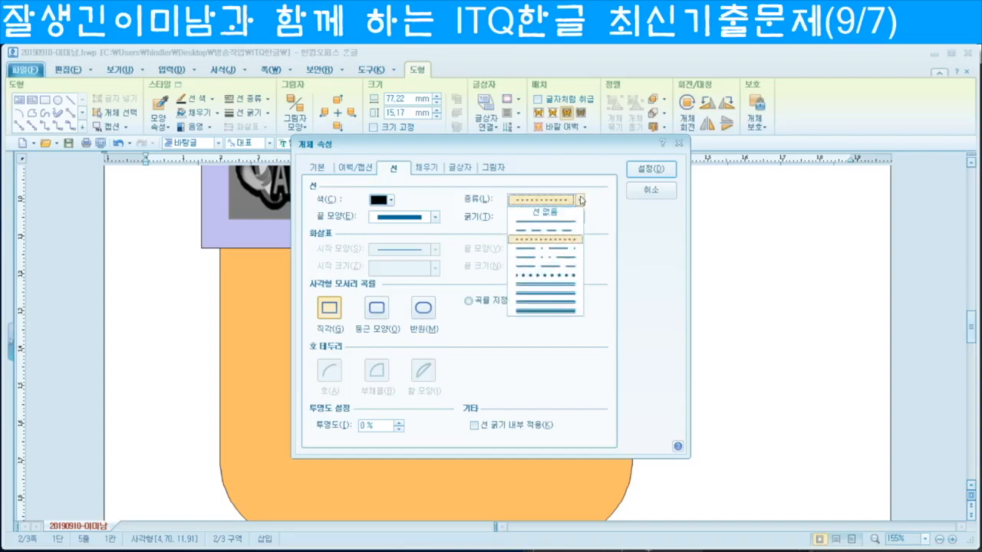
pyautogui.click(544, 230)
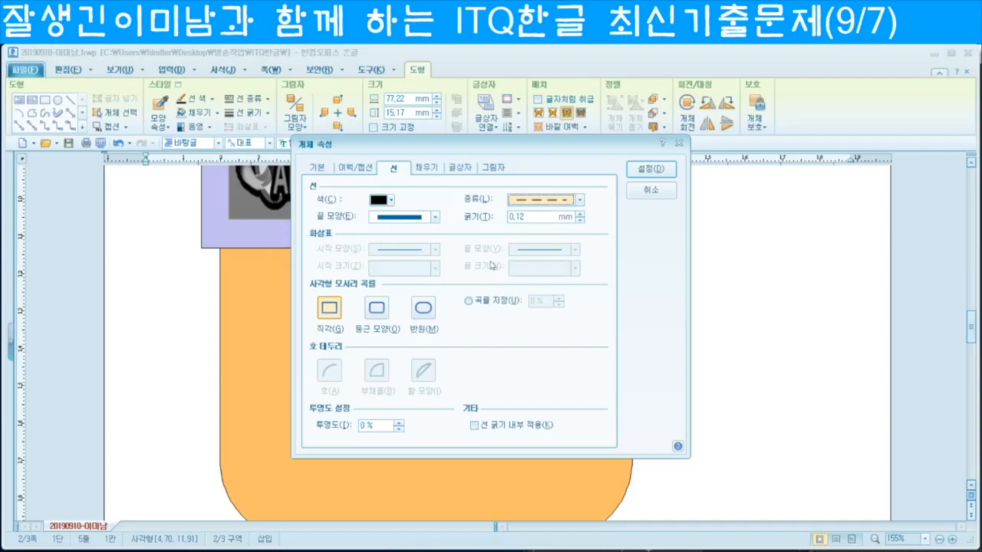
pyautogui.click(428, 168)
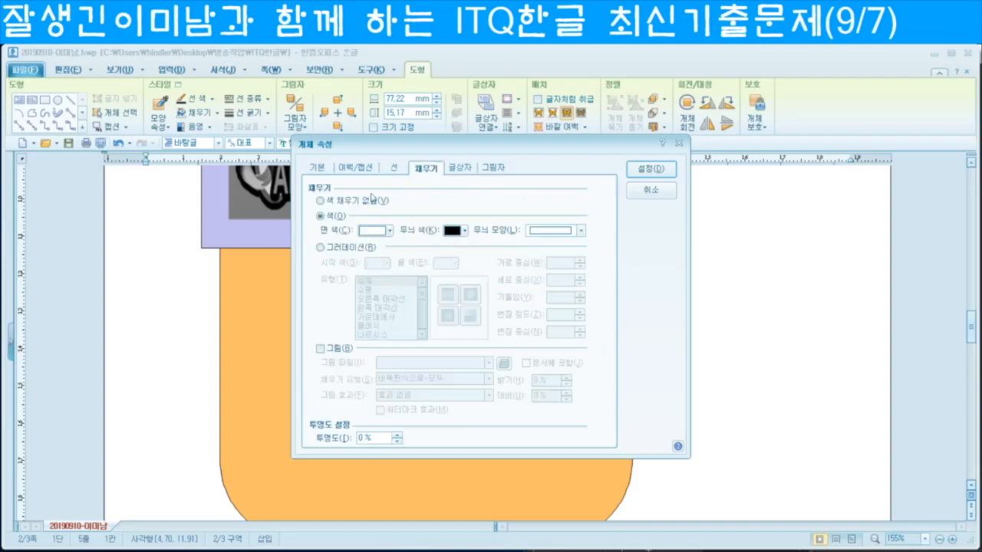
pyautogui.click(320, 201)
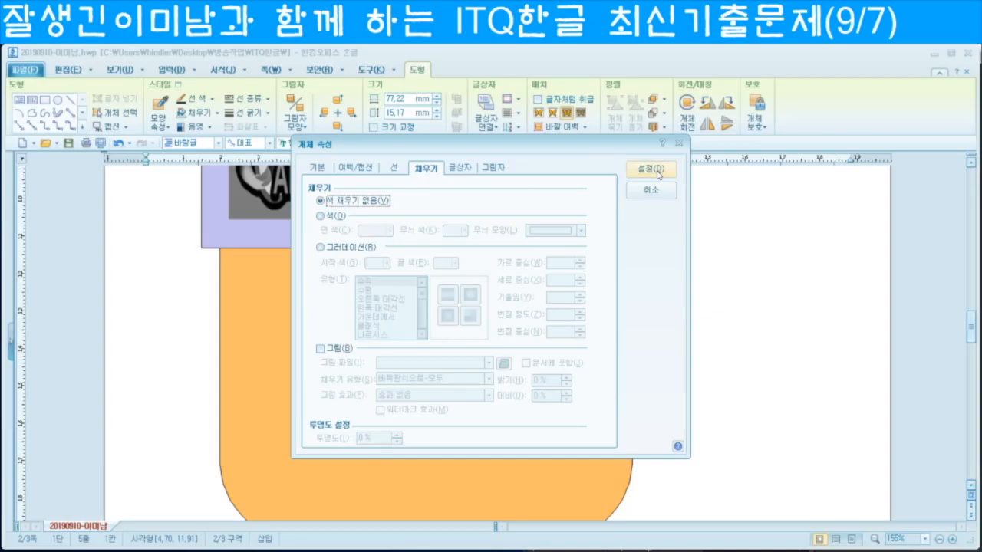
pyautogui.click(650, 169)
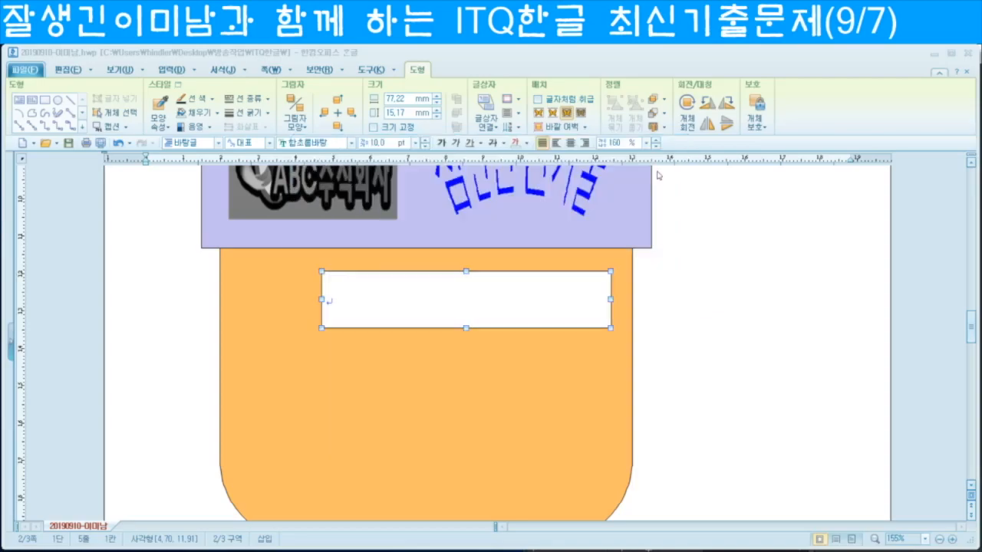
# Step: Type '생태계 조성 및 성숙화' inside the dashed box
pyautogui.click(179, 285)
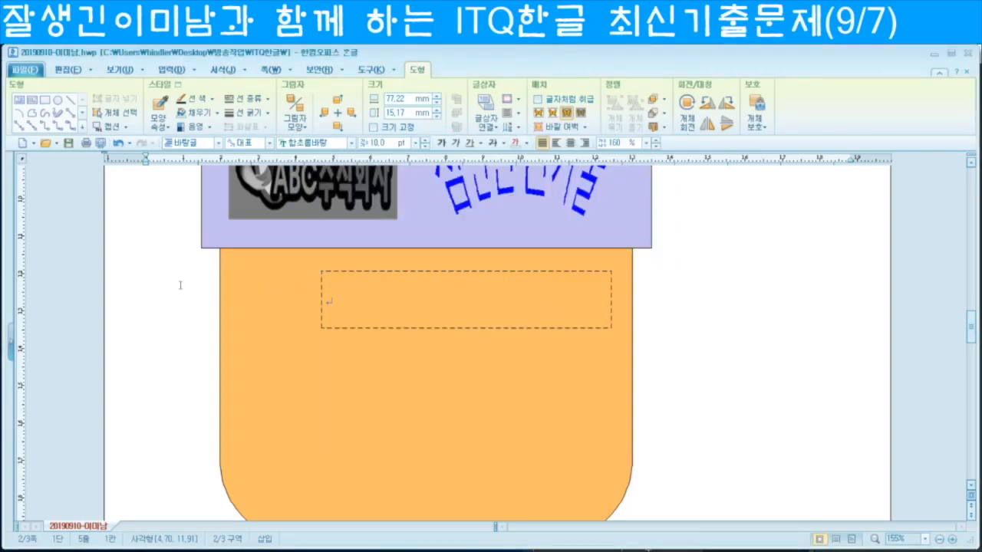
pyautogui.scroll(-5, 296, 372)
pyautogui.click(330, 274)
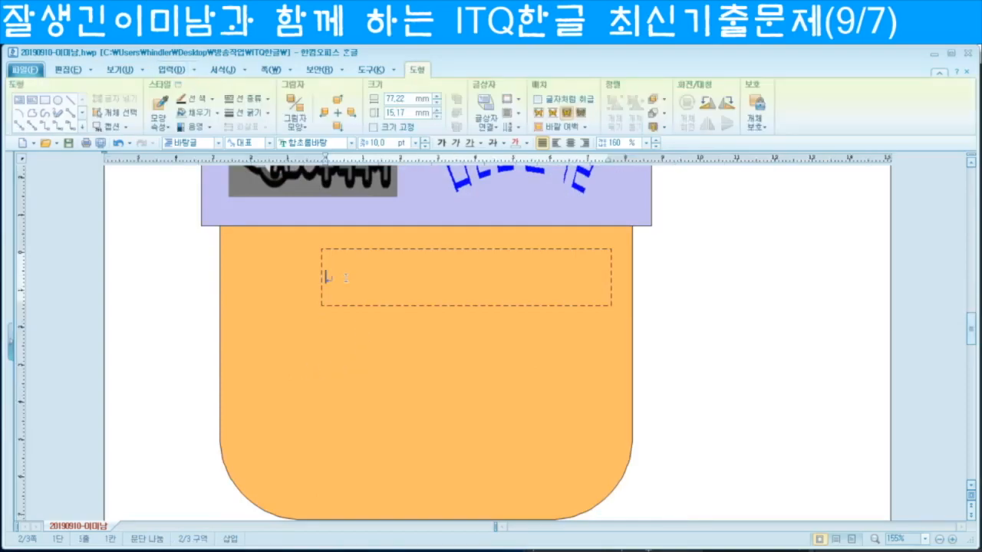
pyautogui.write('생태계 조서ㅇ 및 성숙화')
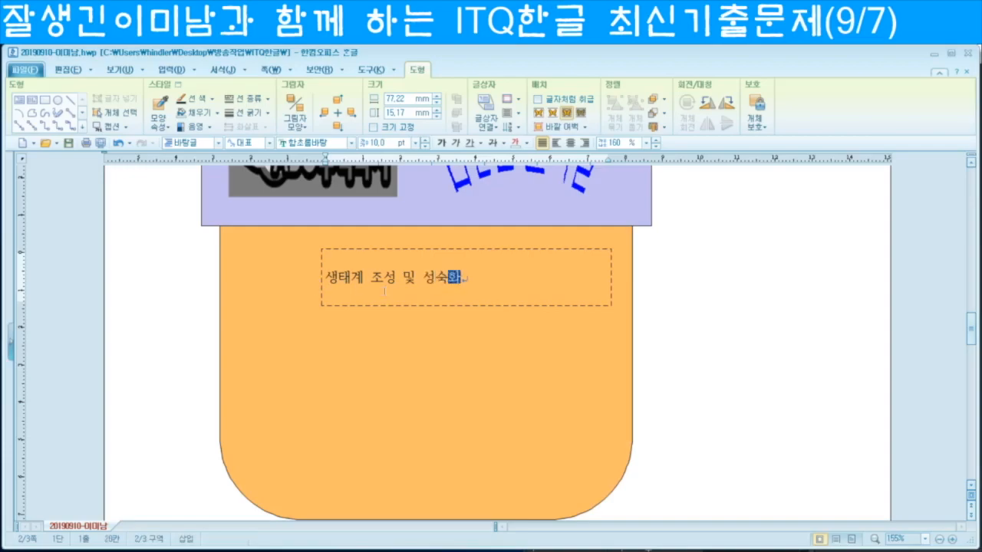
# Step: Format the title in 18 pt 굴림, centred
pyautogui.hotkey('shift', 'Home')
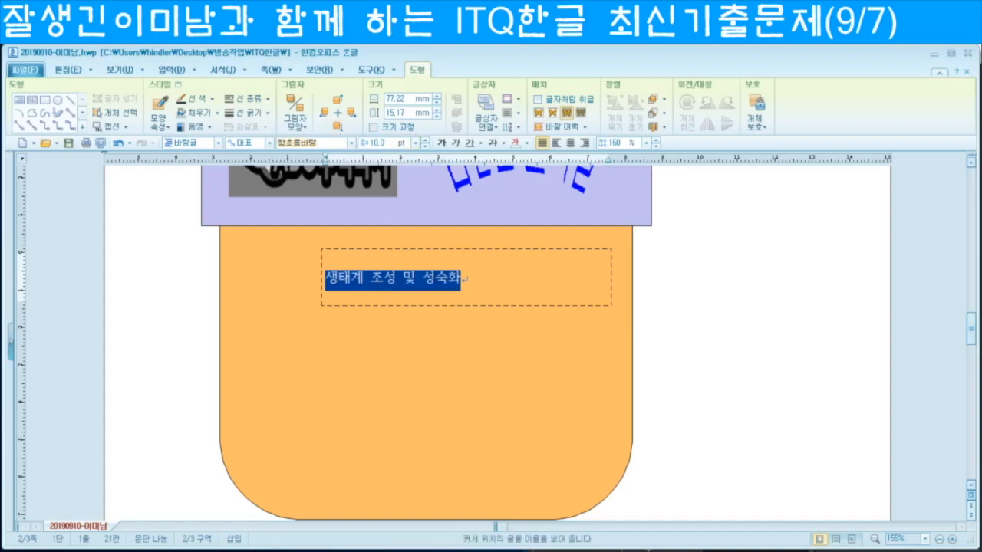
pyautogui.write('굴리')
pyautogui.press('Return')
pyautogui.click(376, 143)
pyautogui.write('18')
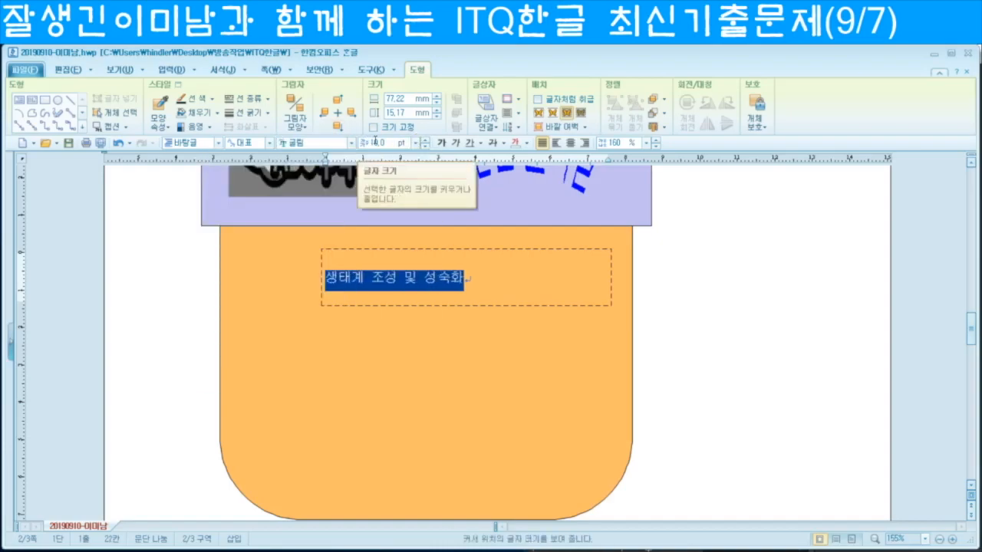
pyautogui.press('Return')
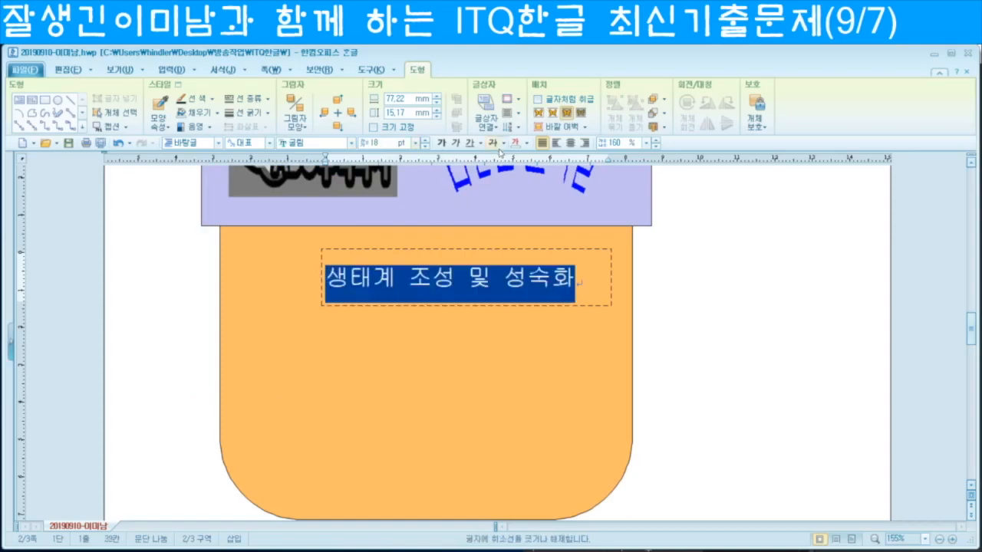
pyautogui.click(570, 144)
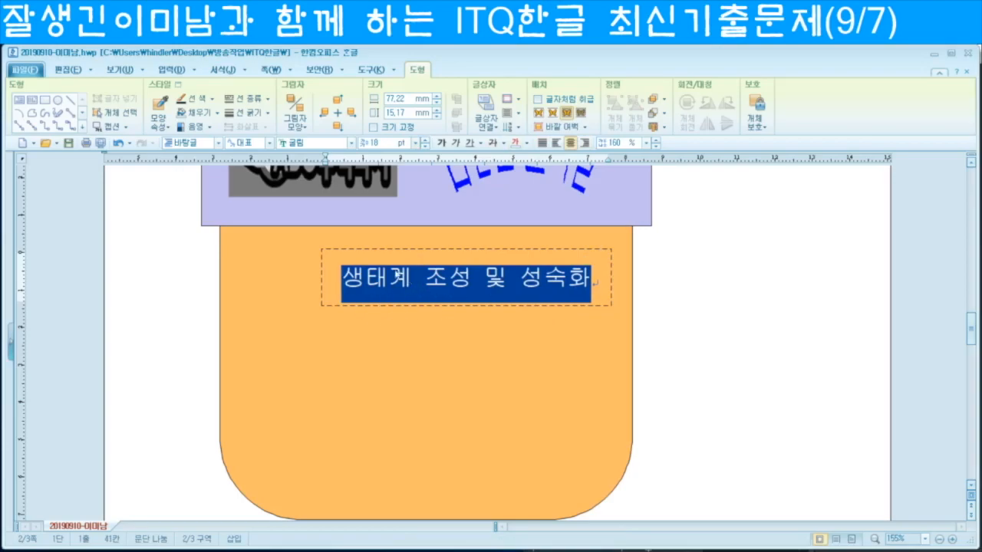
pyautogui.click(686, 300)
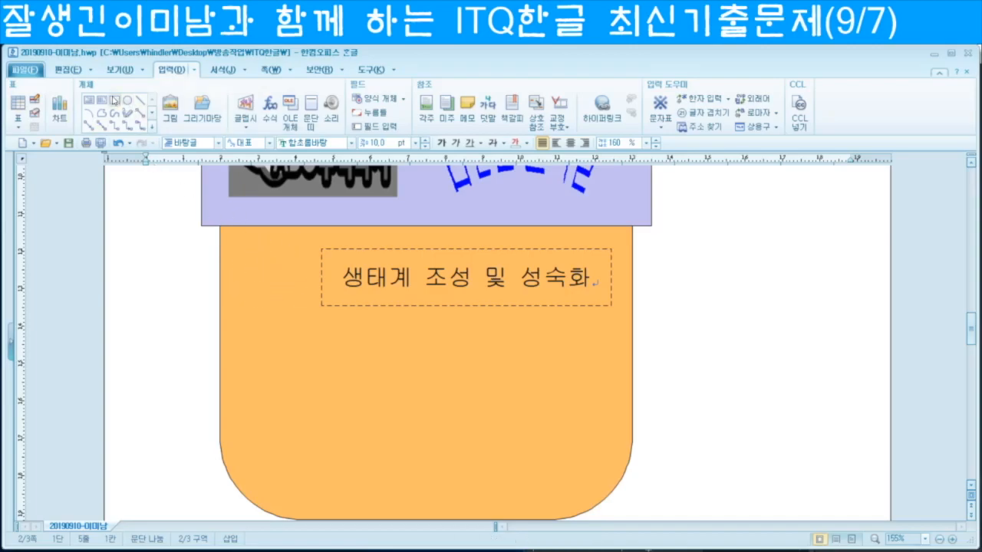
# Step: Draw a small box left of the title, sized 17 × 10 mm with size locked
pyautogui.click(113, 99)
pyautogui.moveTo(252, 273); pyautogui.dragTo(309, 307)
pyautogui.doubleClick(310, 306)
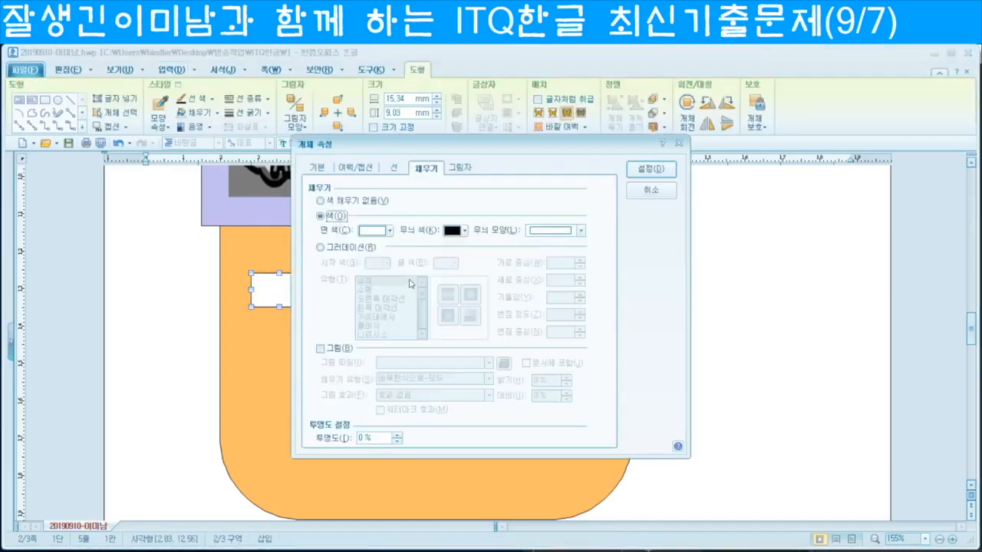
pyautogui.click(325, 168)
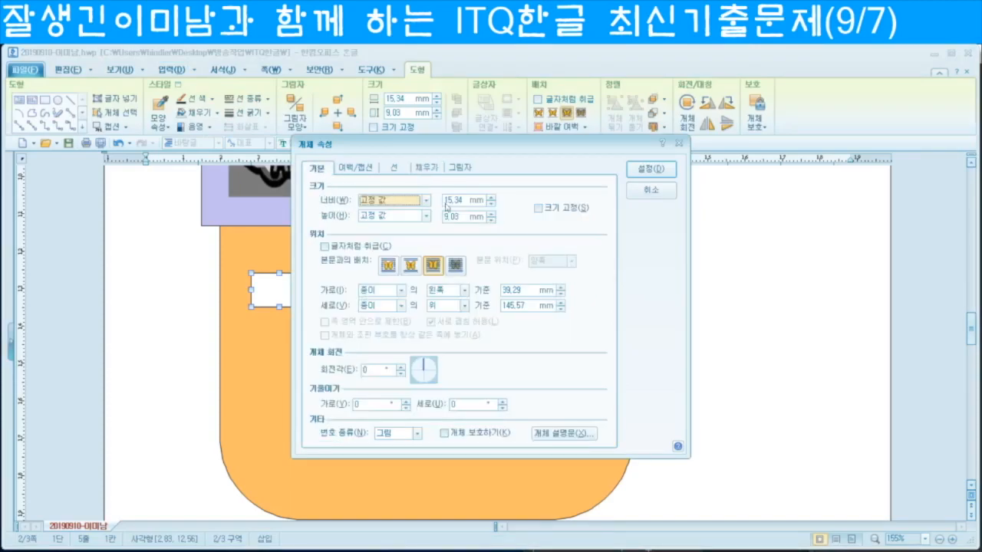
pyautogui.doubleClick(450, 201)
pyautogui.write('17')
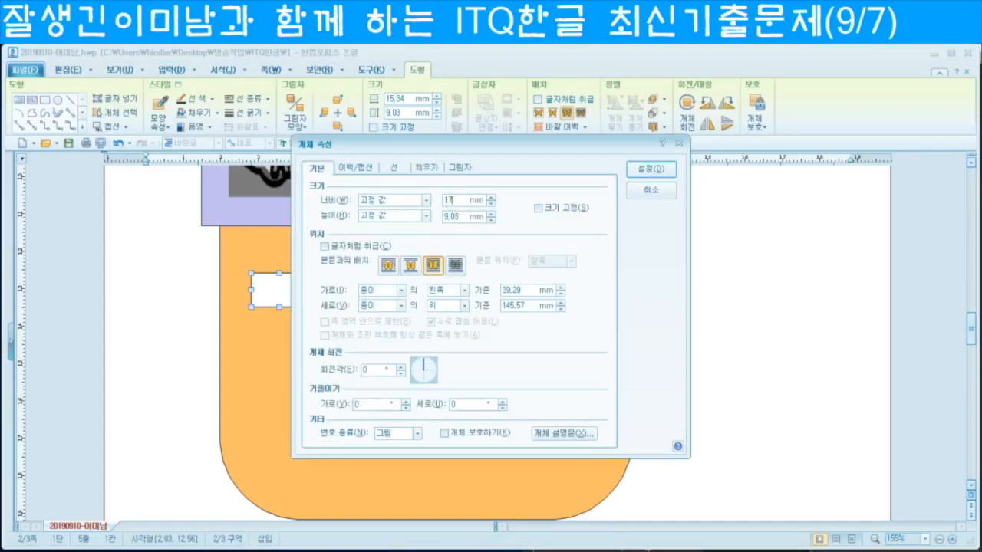
pyautogui.write('10')
pyautogui.click(540, 209)
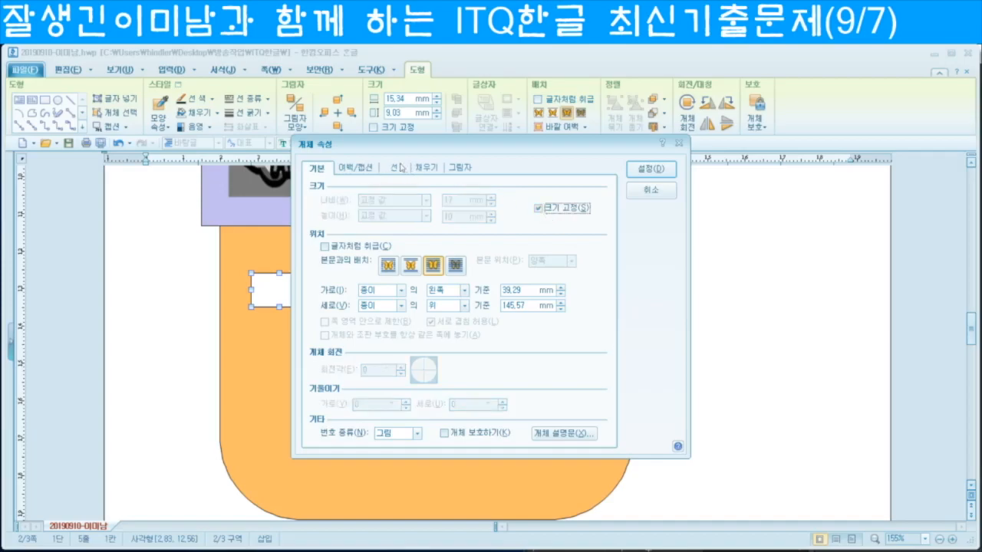
# Step: Give the small box rounded corners and a light-green fill, then nudge it into place
pyautogui.click(396, 170)
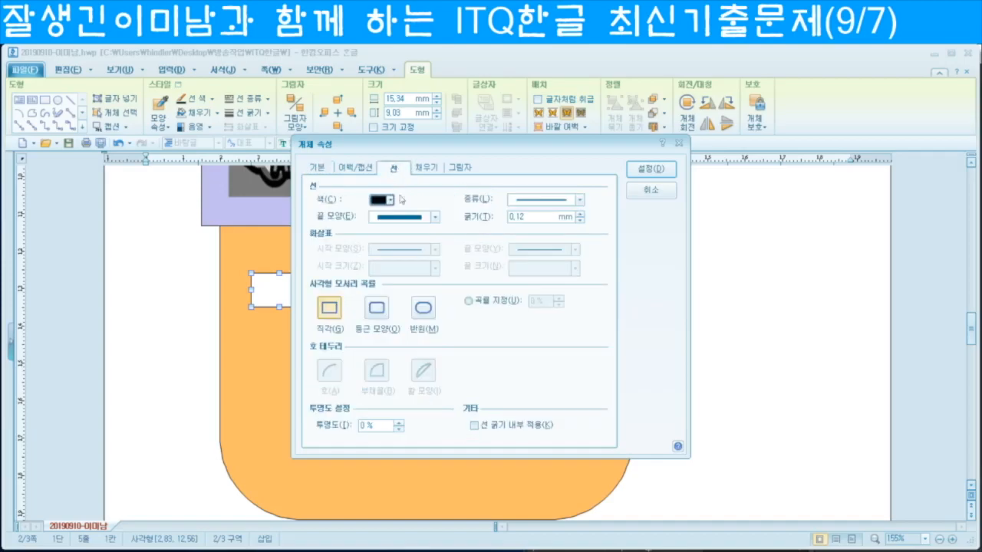
pyautogui.click(375, 311)
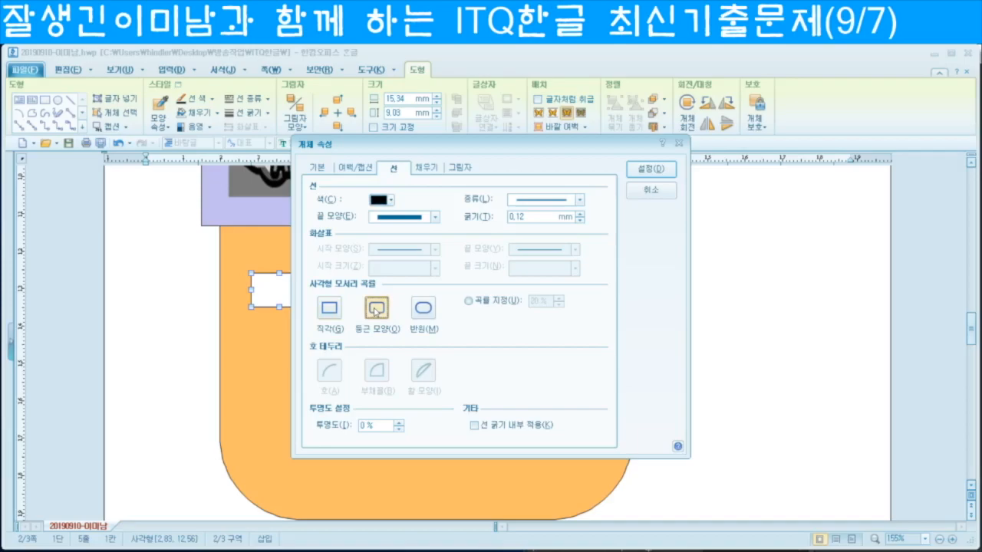
pyautogui.click(427, 168)
pyautogui.click(390, 231)
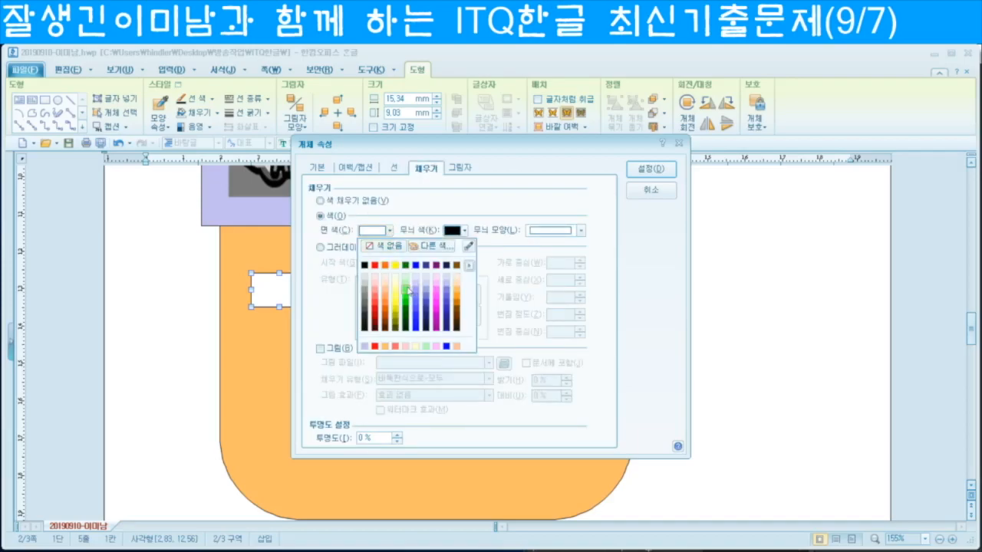
pyautogui.click(406, 286)
pyautogui.click(650, 168)
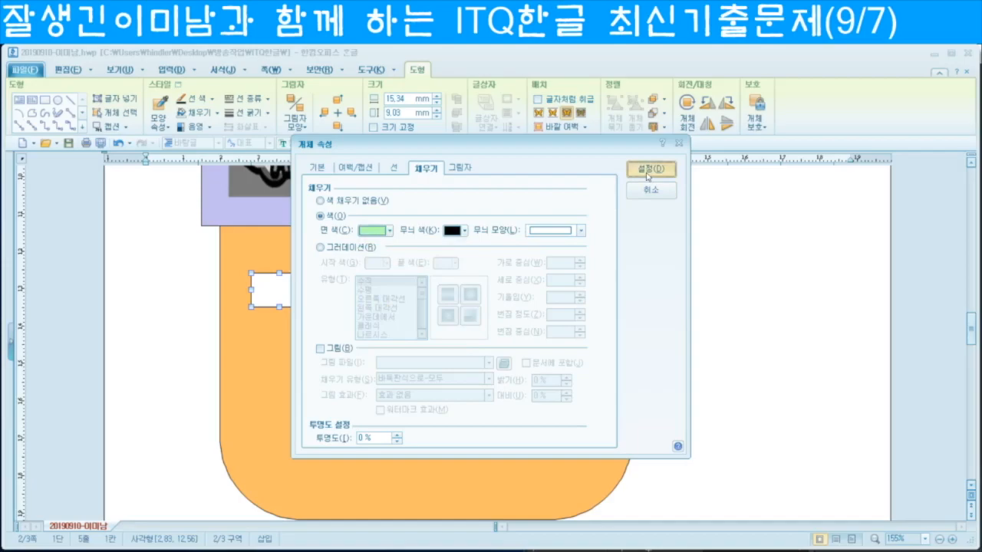
pyautogui.moveTo(278, 299); pyautogui.dragTo(269, 294)
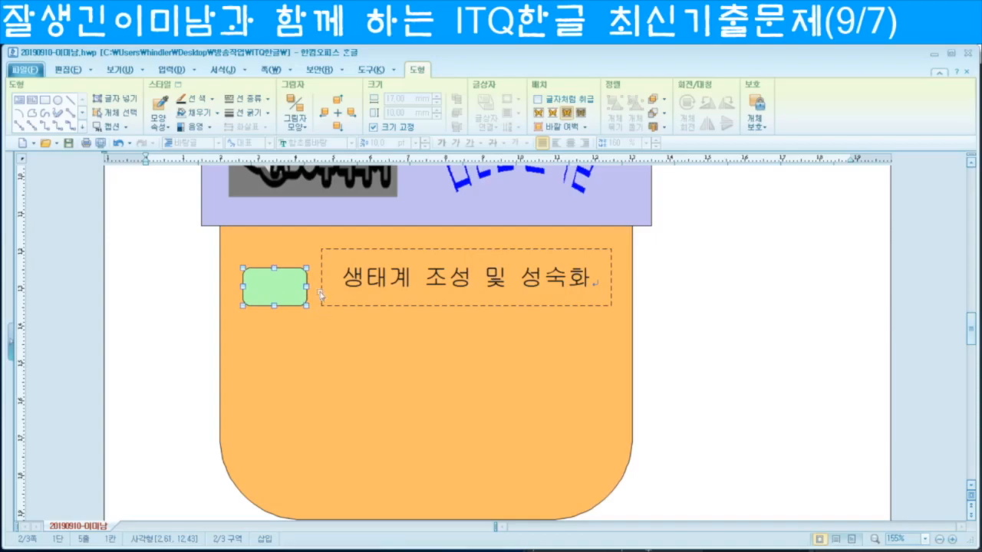
# Step: Draw a rectangle over the green box, sized 15 × 12 mm with size locked
pyautogui.click(45, 101)
pyautogui.moveTo(240, 246); pyautogui.dragTo(289, 291)
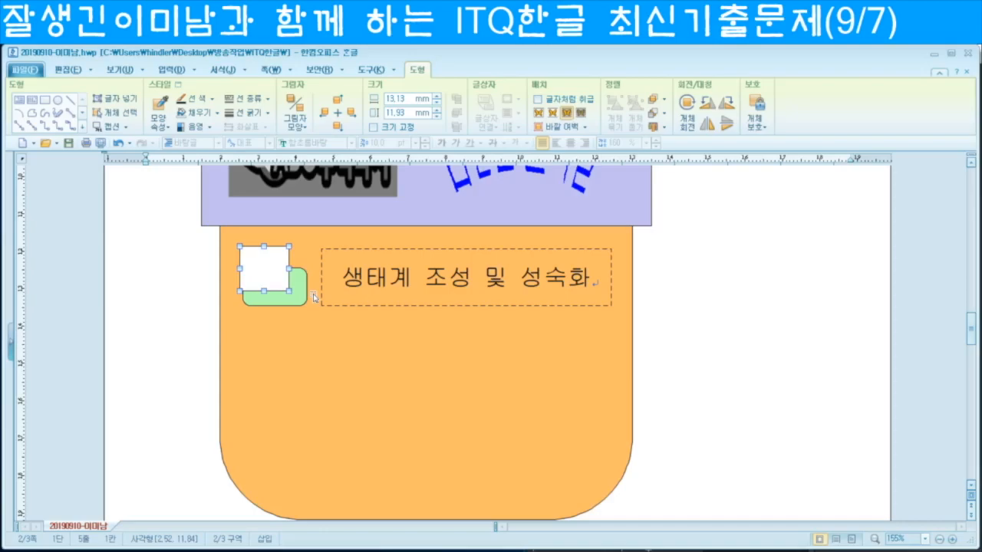
pyautogui.press('p')
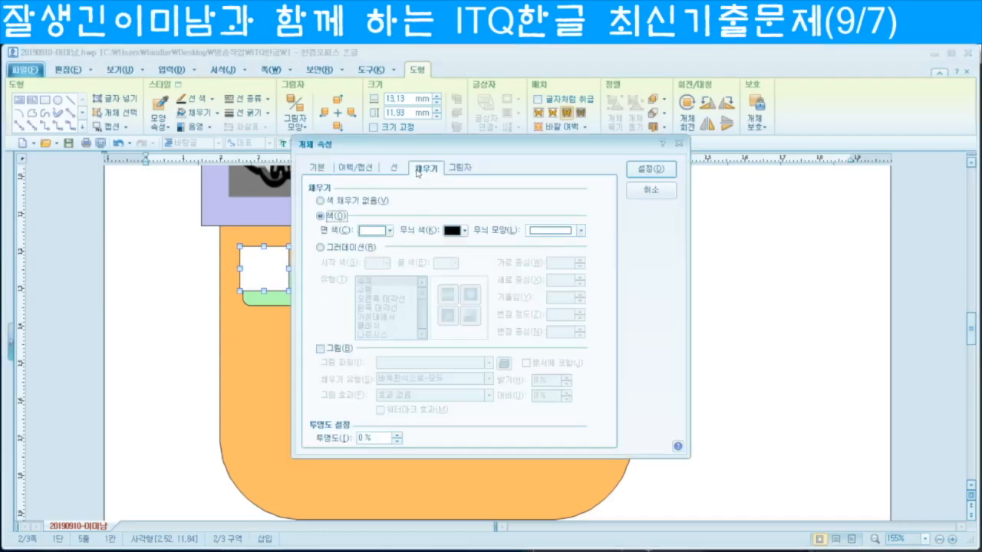
pyautogui.click(320, 167)
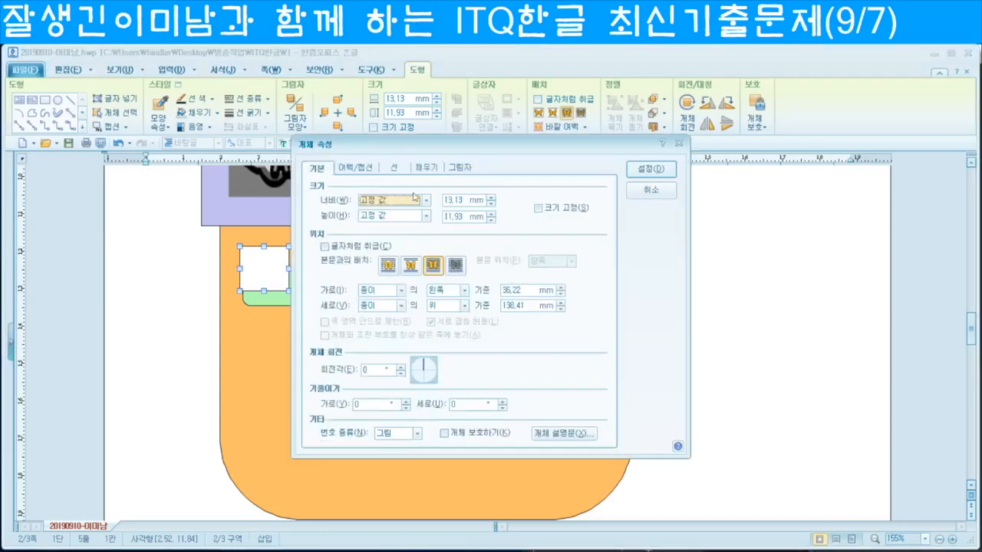
pyautogui.doubleClick(461, 199)
pyautogui.write('15')
pyautogui.press('Tab')
pyautogui.write('1')
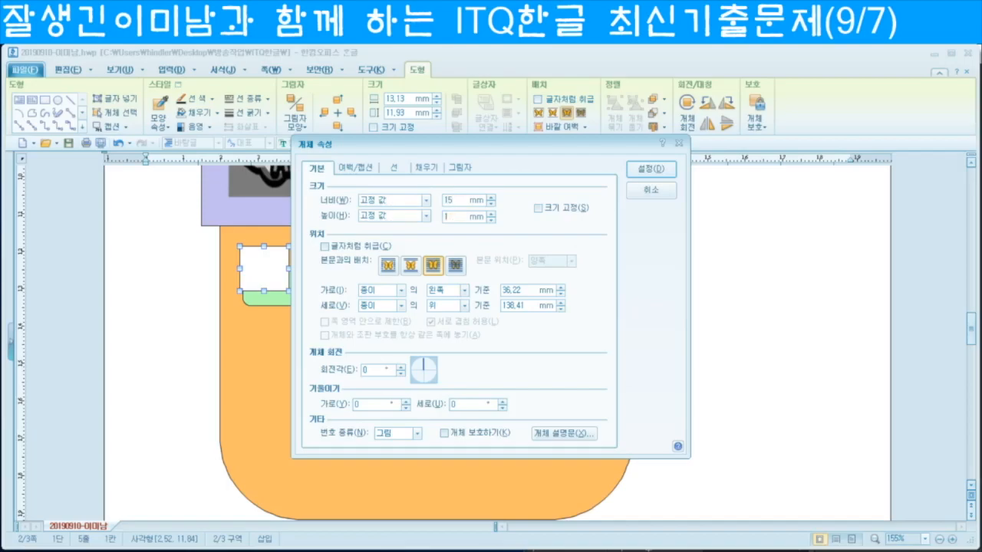
pyautogui.click(539, 208)
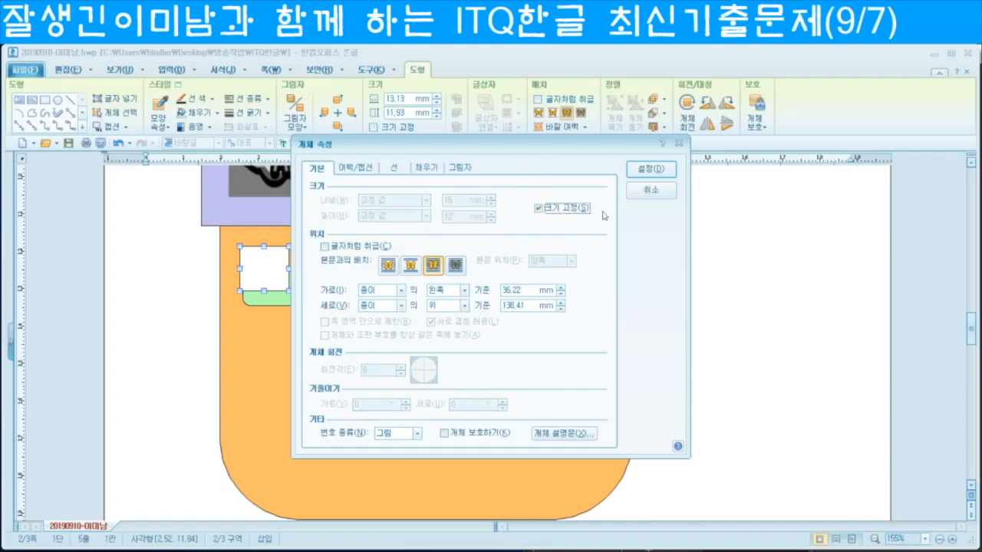
pyautogui.click(663, 172)
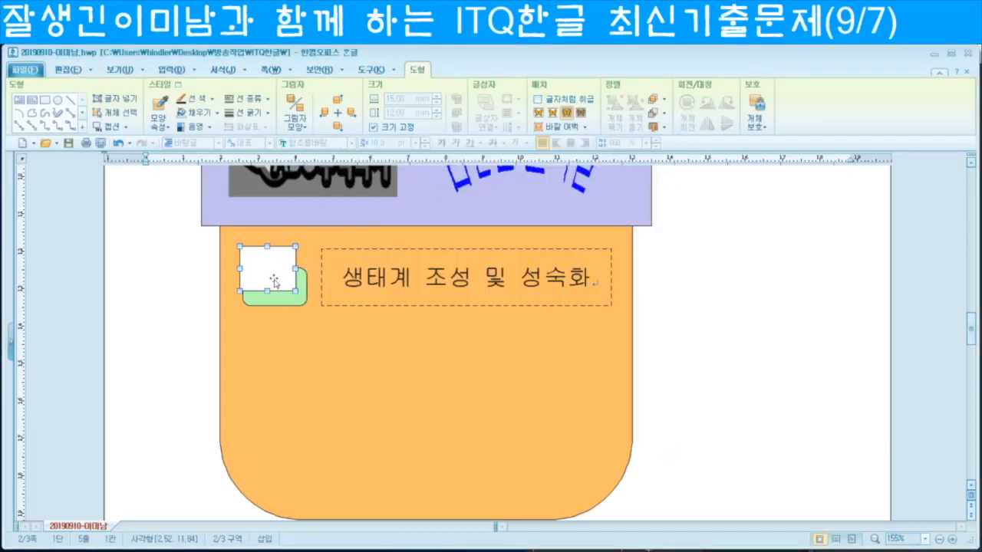
# Step: Shift the white box slightly right and down, and round its corners
pyautogui.moveTo(277, 280); pyautogui.dragTo(281, 281)
pyautogui.press('Down')
pyautogui.press('Down')
pyautogui.press('Down')
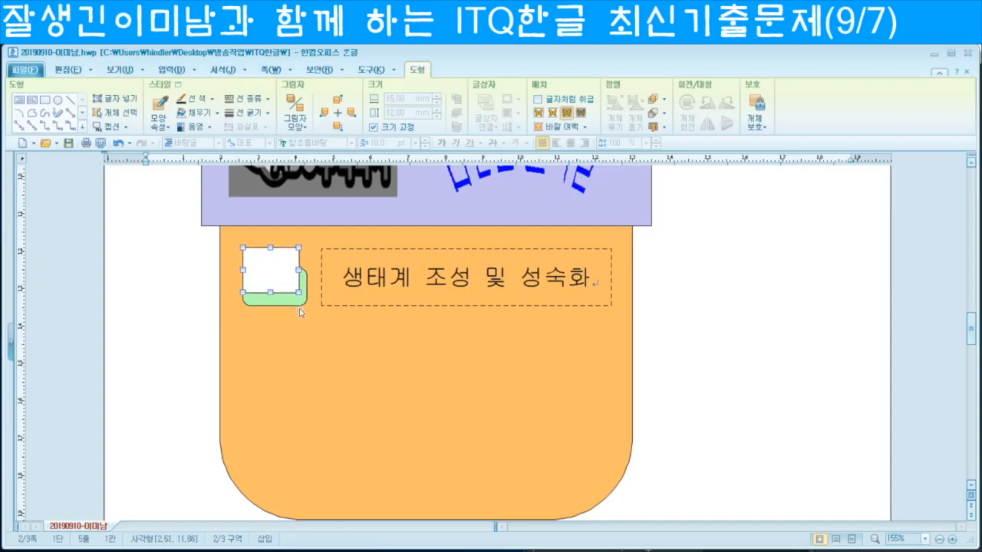
pyautogui.press('Down')
pyautogui.press('Down')
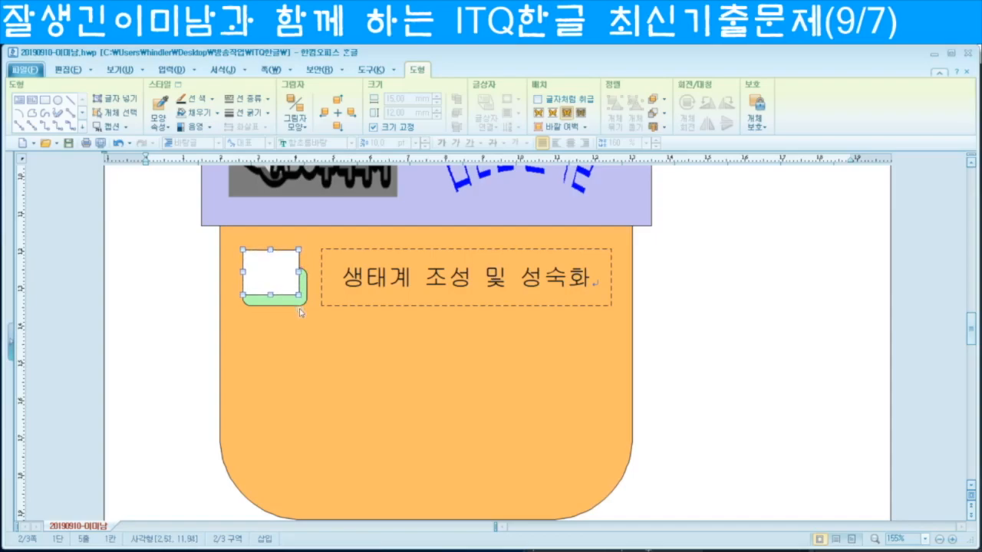
pyautogui.press('Down')
pyautogui.press('p')
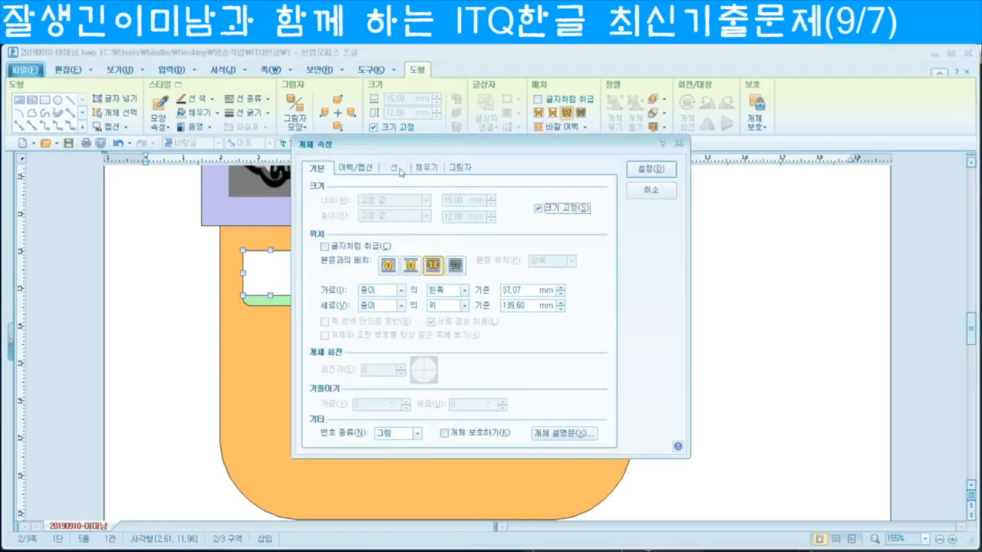
pyautogui.click(376, 308)
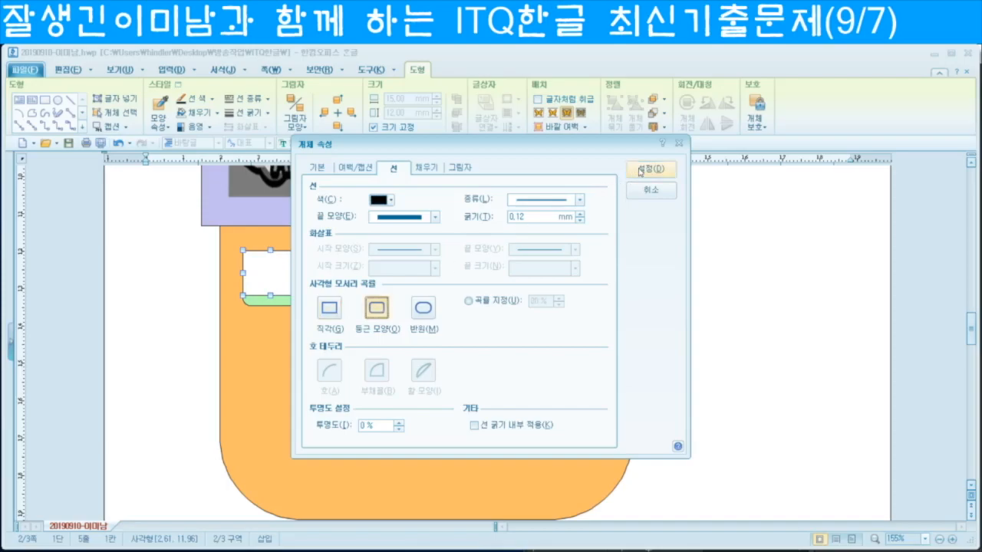
pyautogui.click(651, 168)
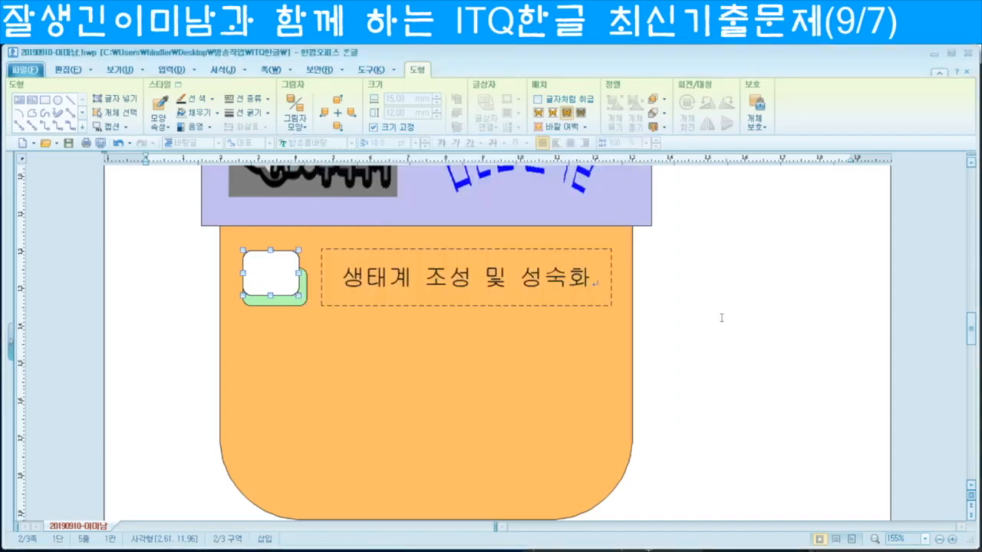
# Step: Add text to the white box and type '가'
pyautogui.rightClick(266, 275)
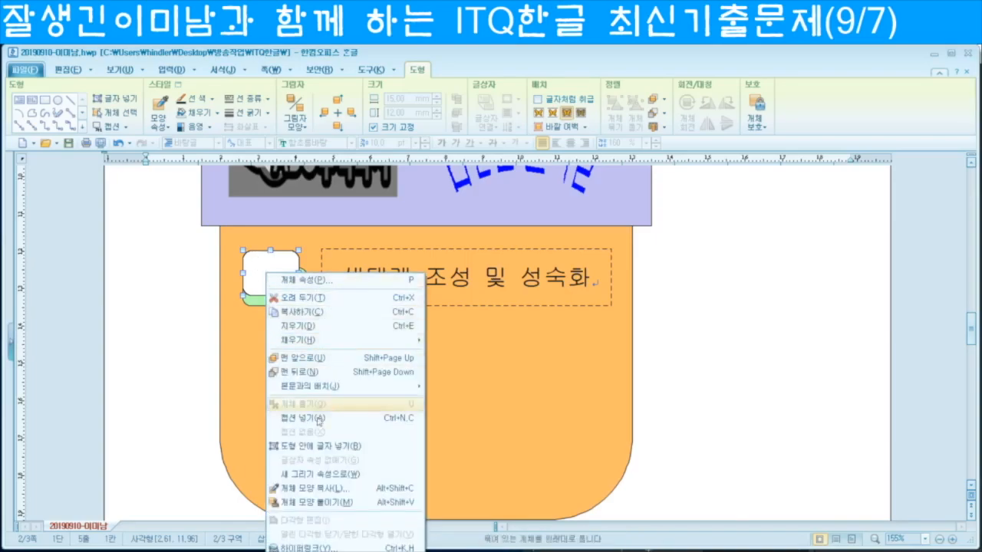
pyautogui.click(343, 448)
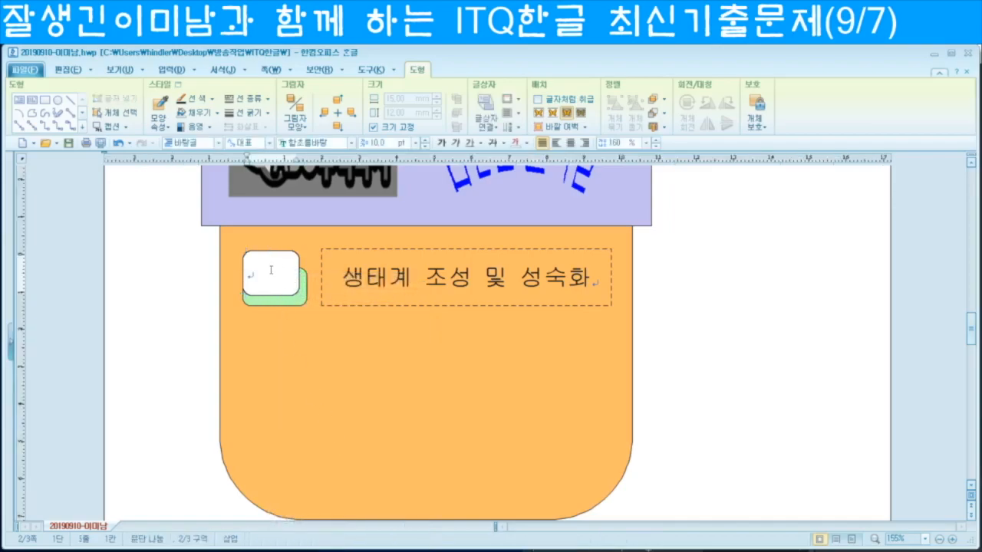
pyautogui.write('가')
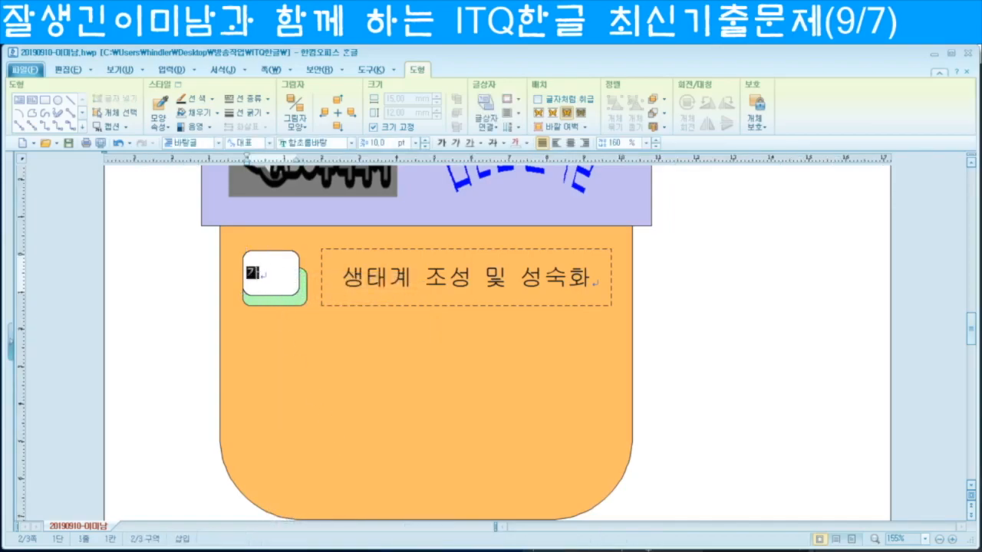
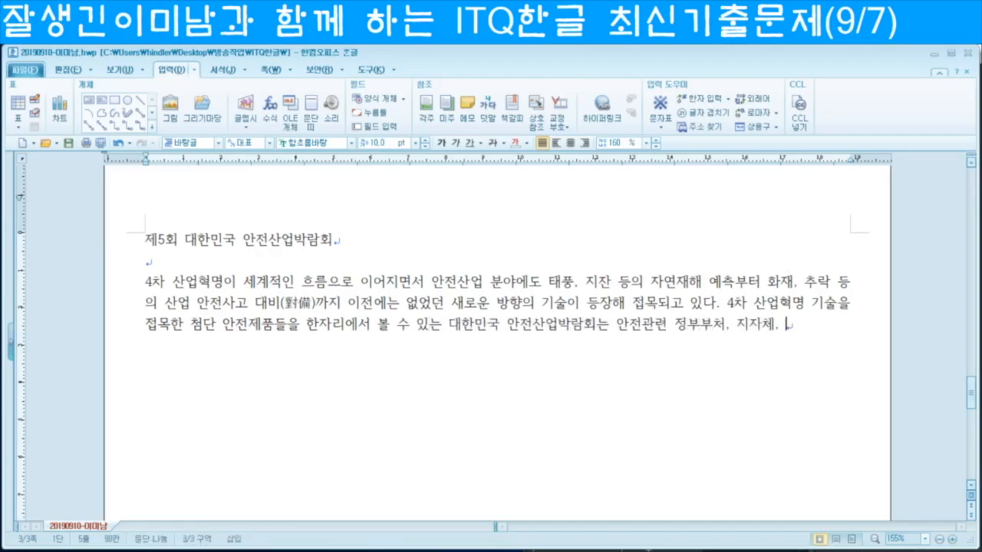
# Step: Type the rest of the first paragraph and the second paragraph, converting 방재 to 방재(防災) with F9
pyautogui.write('시회를 개최한다.')
pyautogui.press('Return')
pyautogui.write('첨단기술을 활용한 혁신 안전')
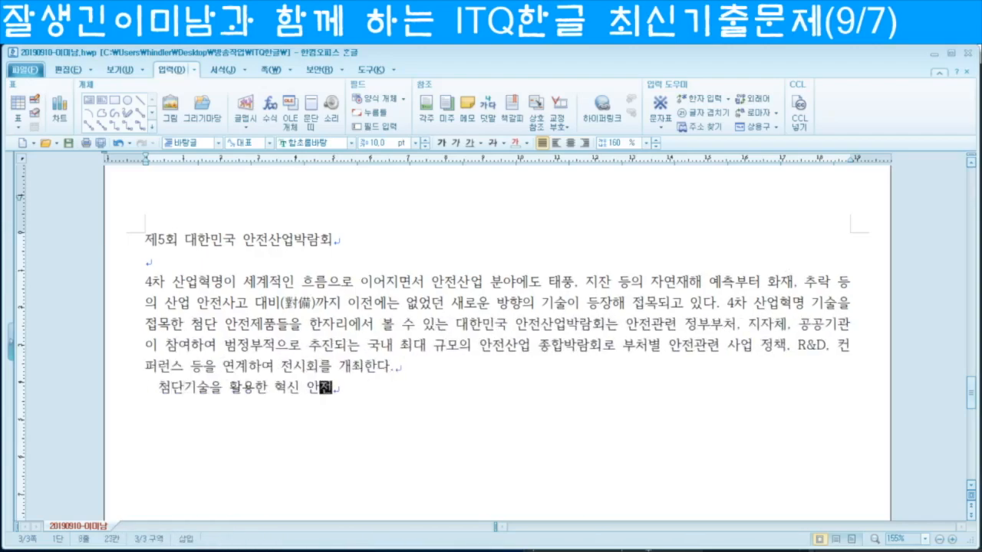
pyautogui.write('제품을 선보이며 사회 전반에 안전에 대한 경각심을 고취하고 안전관련 기업의 판로를 지원하는 대한민국 안전산업박람회는 로봇, 무인기, 생체인식, 인공지능, 사물인터넷 등의 다양한 신기술이 접목된 제품이 선보여지는 혁신성장관과 방재')
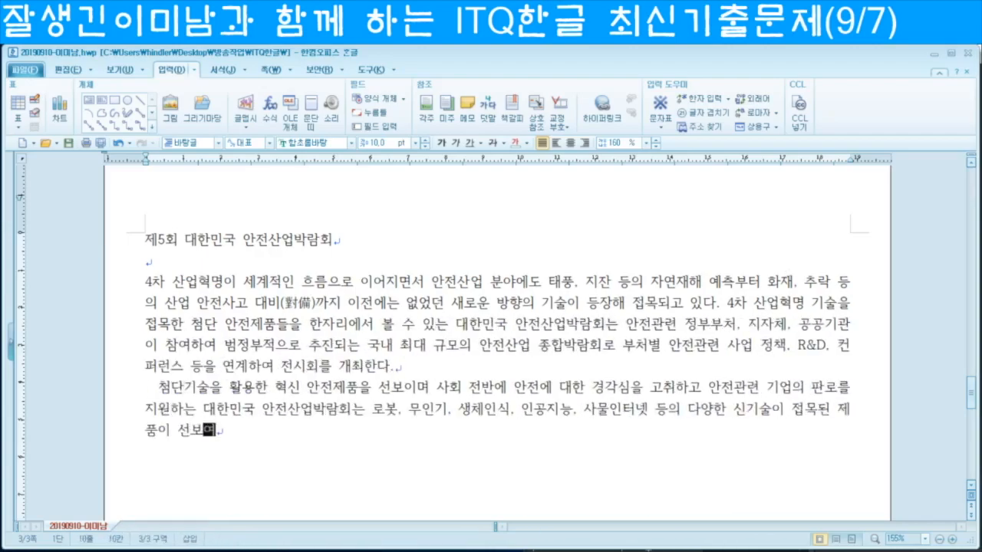
pyautogui.press('F9')
pyautogui.press('Return')
pyautogui.write(', 산업, 생활, 교통, 치안 등 분야별 안전제품을 볼 수 있는 안전제품관으로 나뉘어 진행되ㄴ다. 또한 안전산업 관련 기관 및 기업들의 수출상담회를 통해 양질의 해외 바이어를 만날 수 있는 비즈니스존과 VR, AR 등을 활용한 지진체험, 항공기 안전체험 등을 할 수 있는 안전체험바')
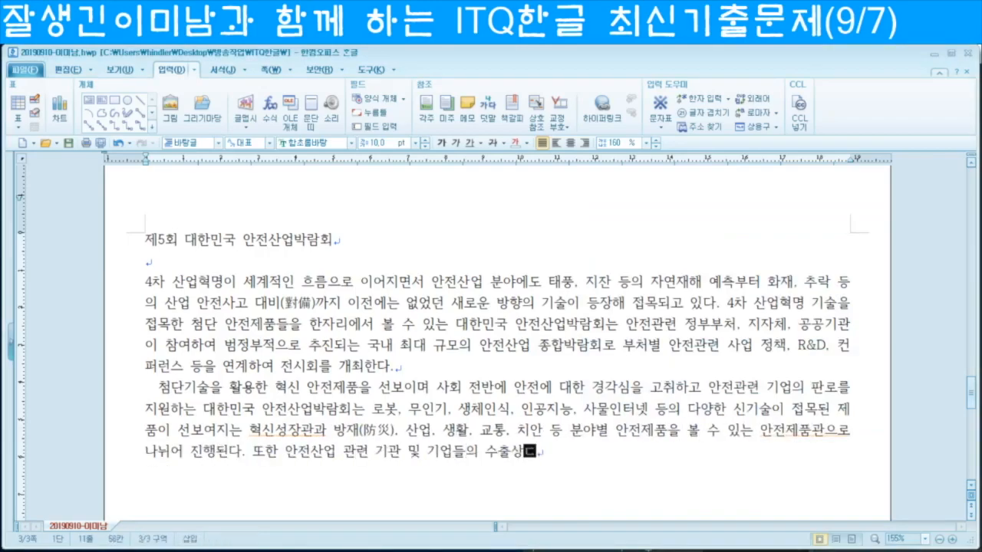
pyautogui.write('을 등을 부대행사로 운영한다.')
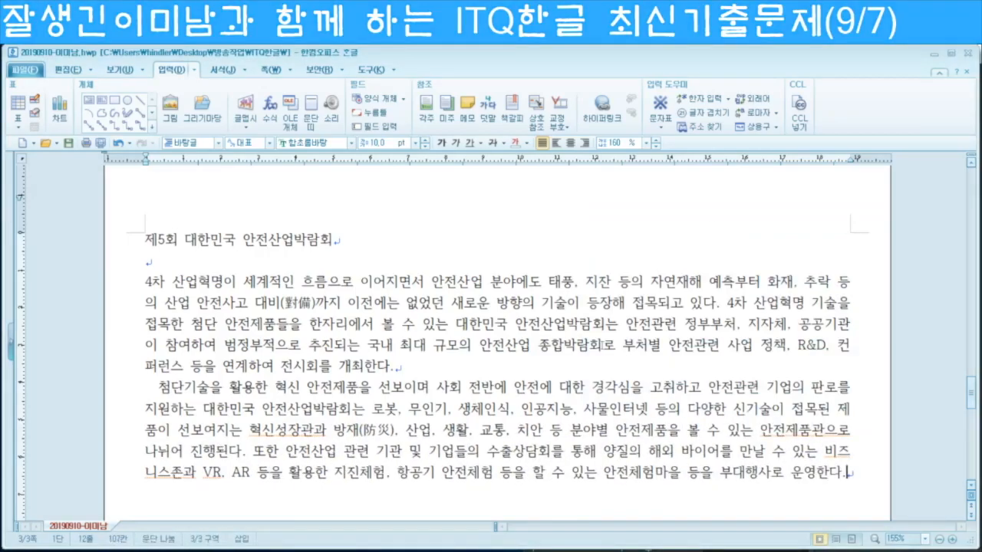
# Step: Review the body text, selecting the first paragraph, the second paragraph's leading space, and 대비
pyautogui.scroll(-1, 466, 425)
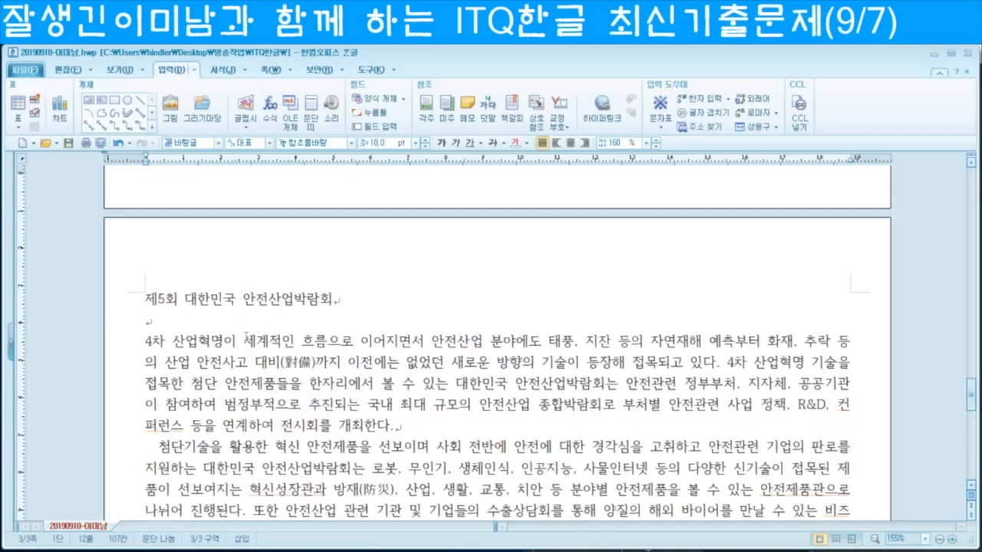
pyautogui.scroll(2, 359, 352)
pyautogui.scroll(-1, 359, 351)
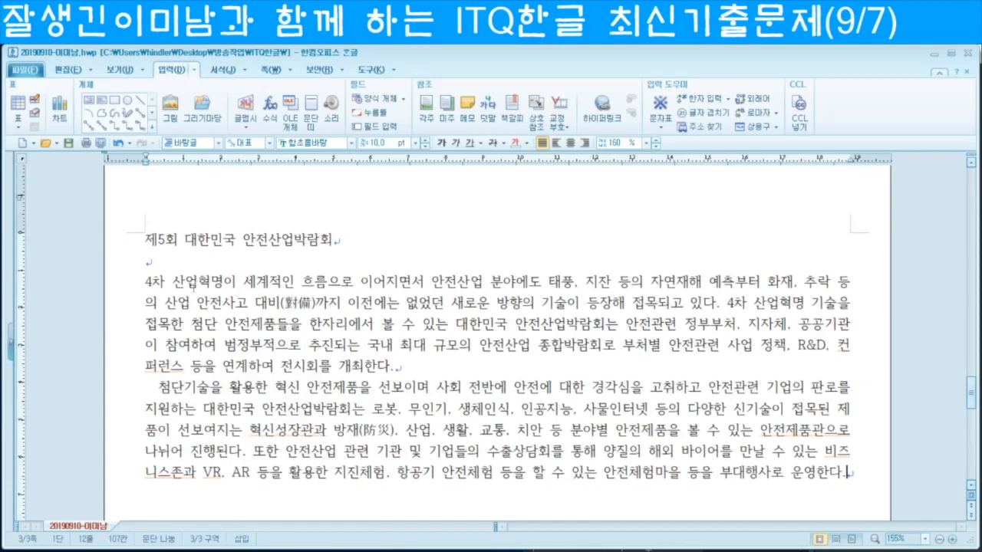
pyautogui.moveTo(134, 281); pyautogui.dragTo(333, 369)
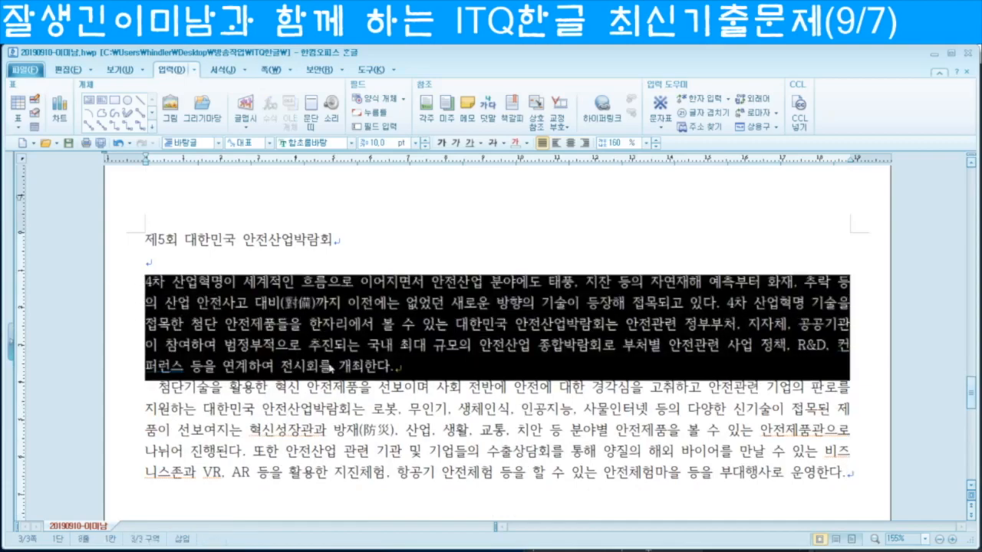
pyautogui.click(158, 388)
pyautogui.moveTo(157, 396); pyautogui.dragTo(142, 392)
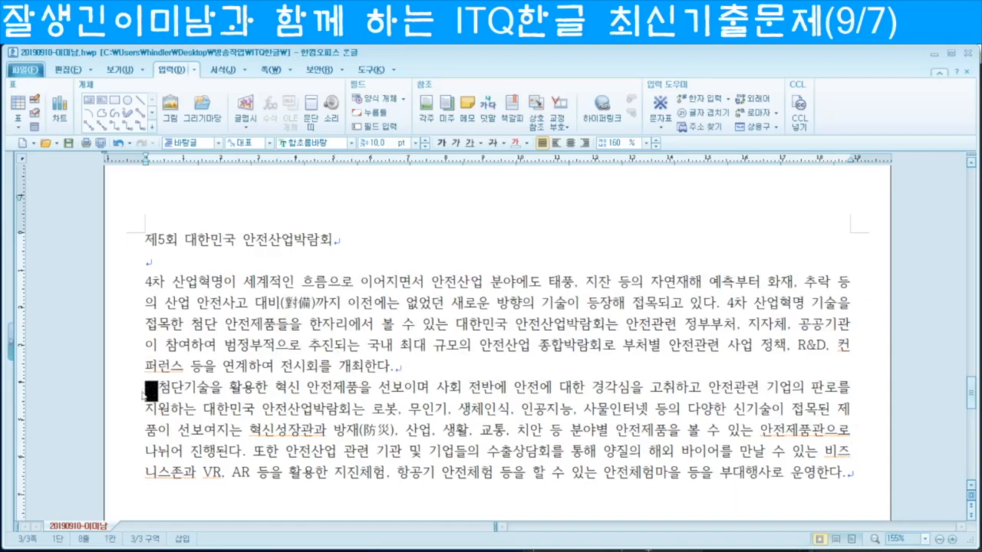
pyautogui.moveTo(256, 303); pyautogui.dragTo(280, 303)
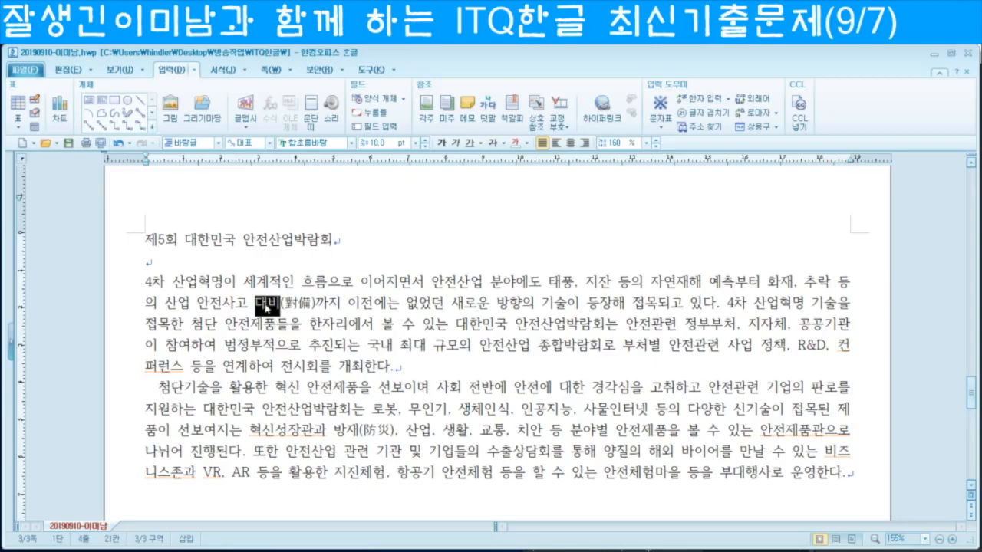
pyautogui.press('F9')
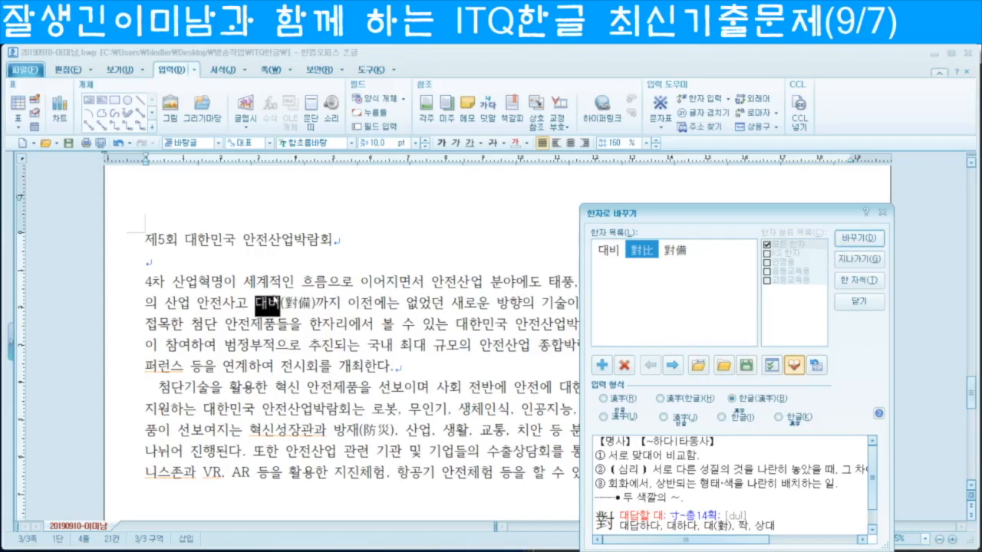
pyautogui.click(859, 302)
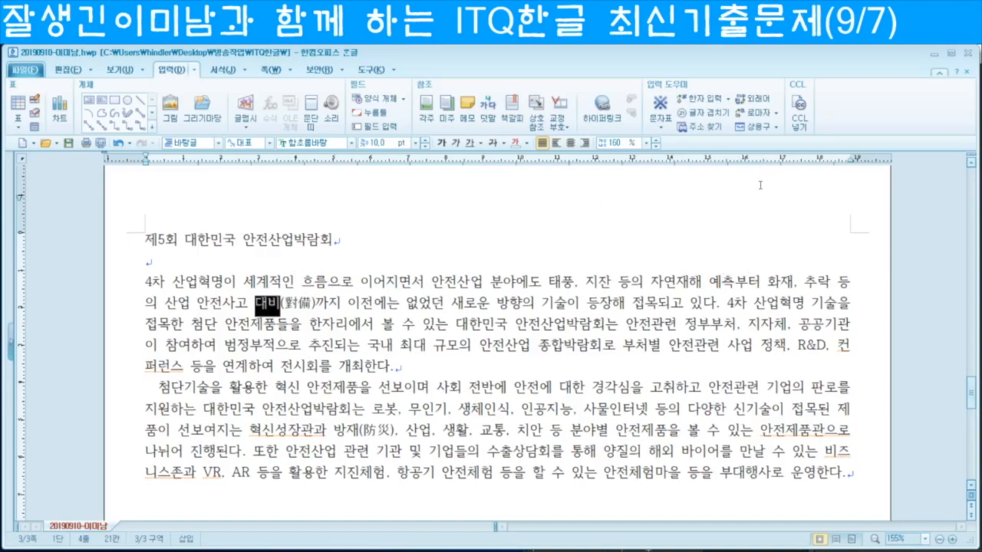
pyautogui.scroll(-8, 723, 266)
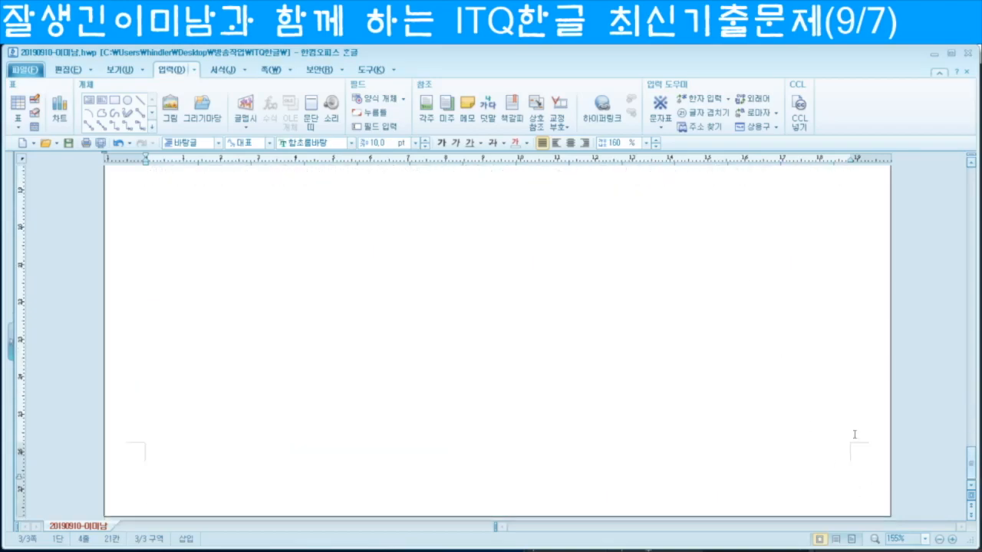
pyautogui.scroll(10, 625, 360)
pyautogui.scroll(-5, 606, 307)
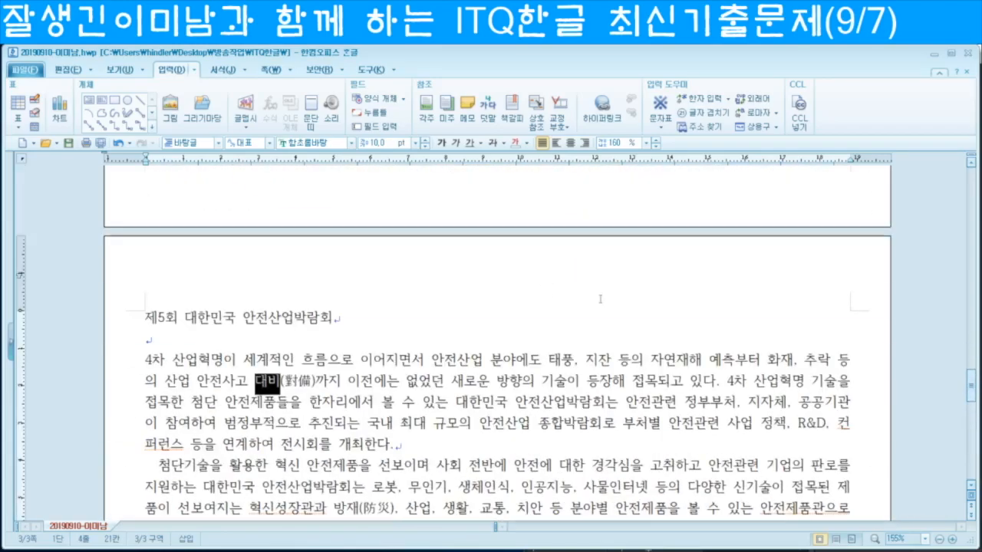
pyautogui.scroll(2, 597, 290)
# Step: Create a new header for both page sides from the 쪽 header settings
pyautogui.click(271, 69)
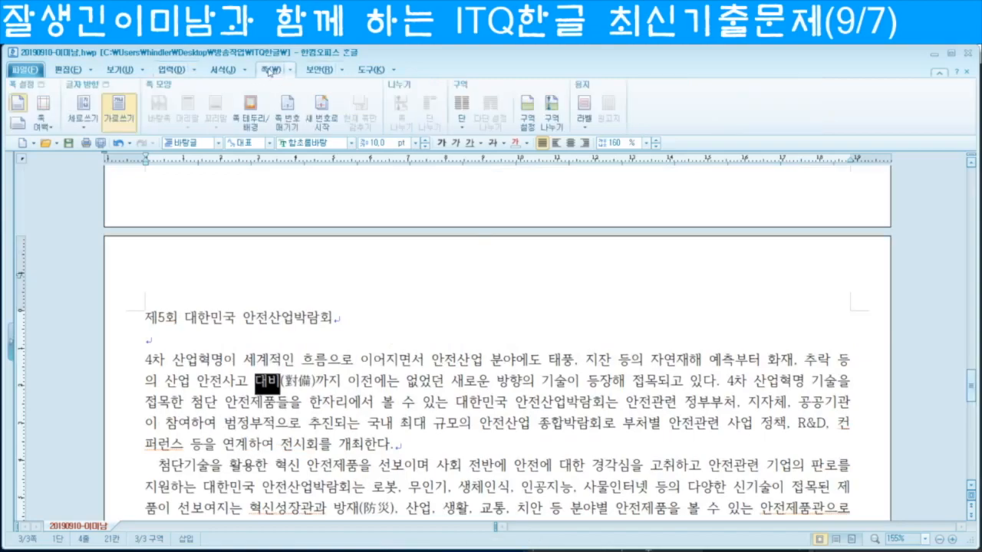
pyautogui.click(366, 324)
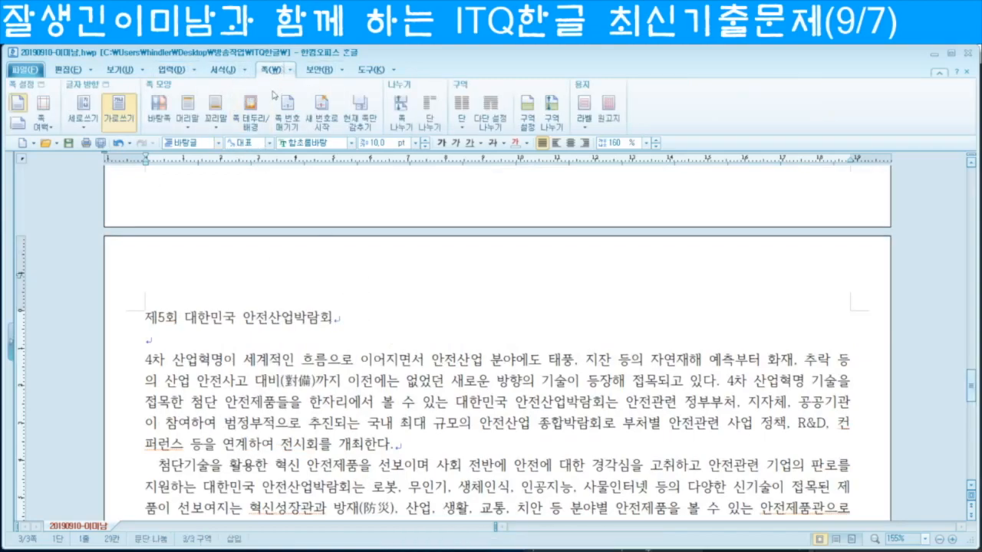
pyautogui.click(187, 128)
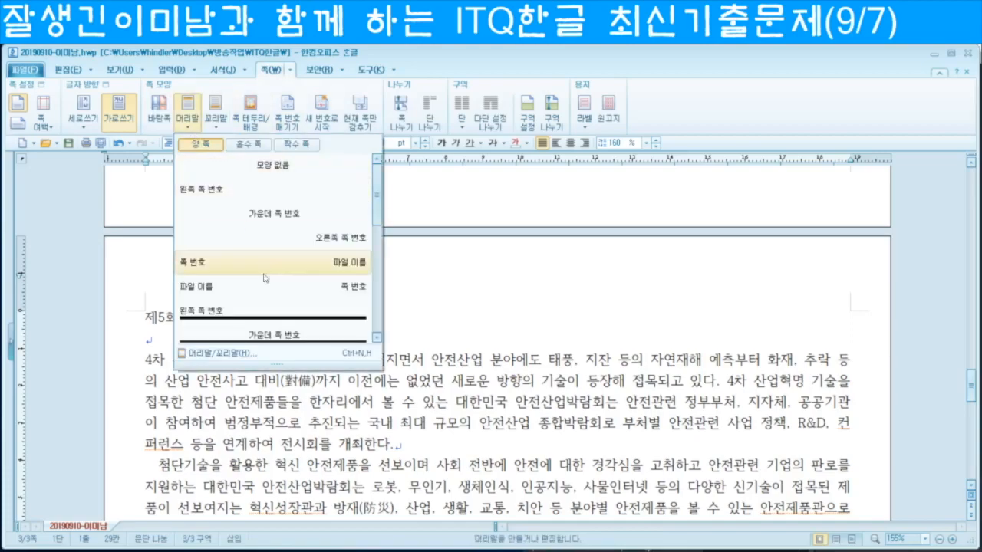
pyautogui.click(236, 354)
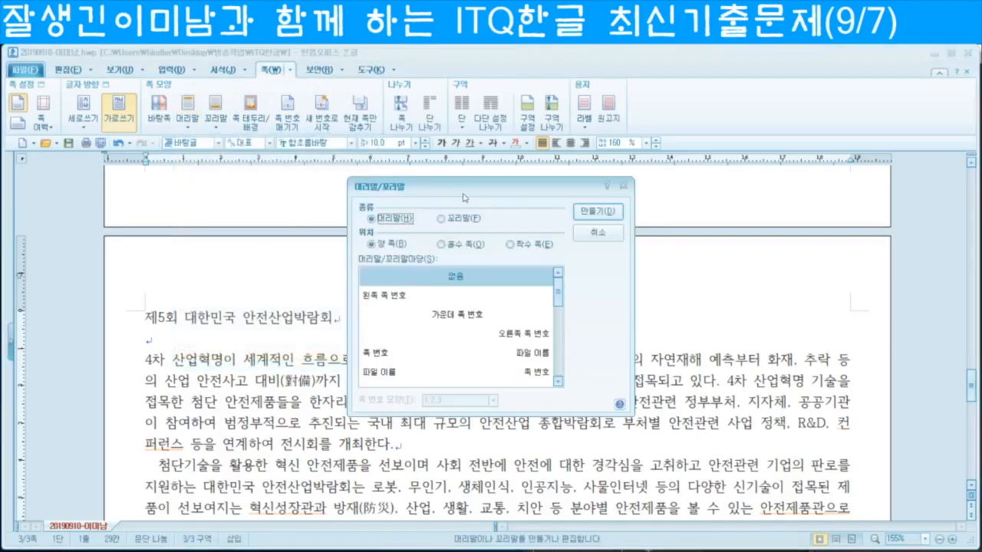
pyautogui.click(601, 212)
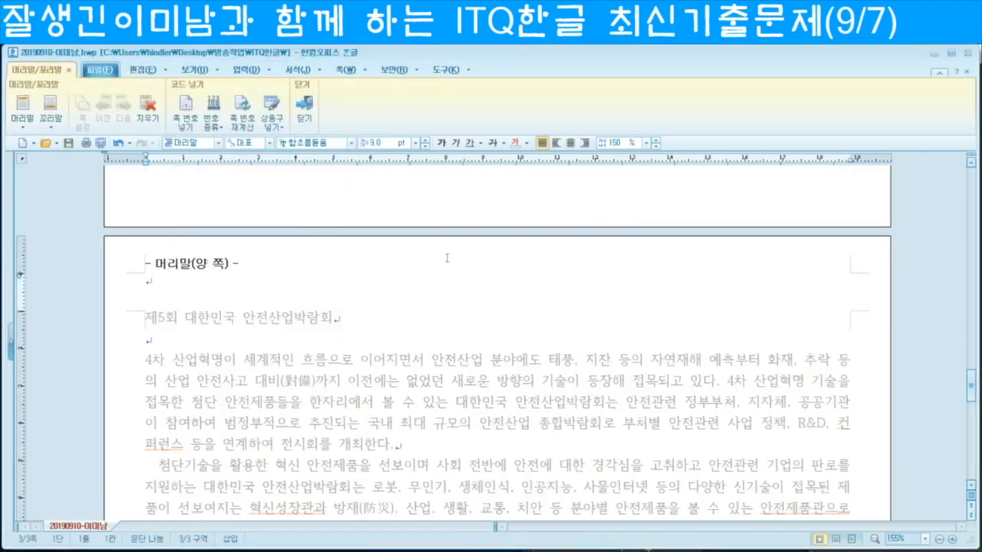
# Step: Type 비즈니스 플랫폼 in the header, set it to 굴림 10 pt, right-aligned, and close it
pyautogui.write('비즈니스 플ㄹ')
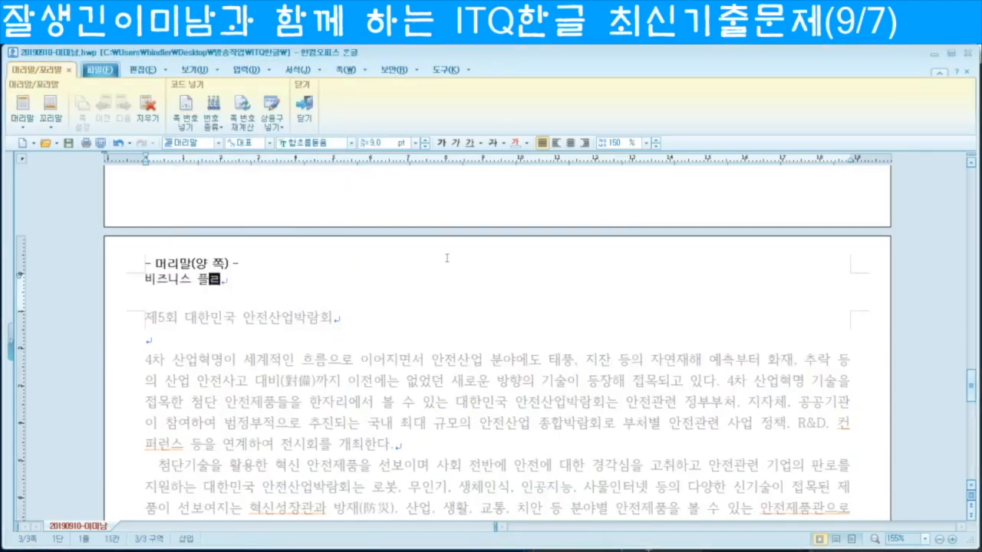
pyautogui.write('랫폼')
pyautogui.hotkey('shift', 'Home')
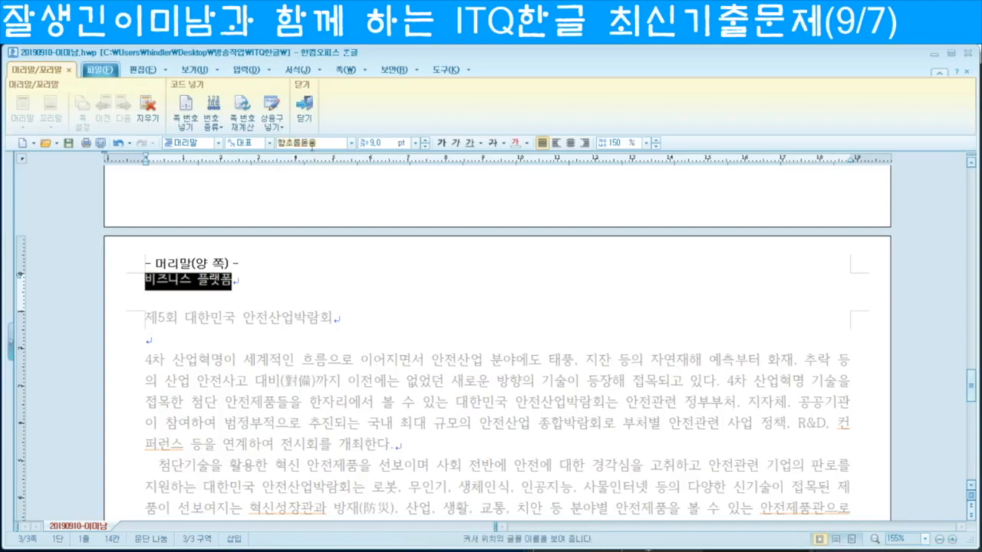
pyautogui.click(312, 144)
pyautogui.write('굴림')
pyautogui.press('Return')
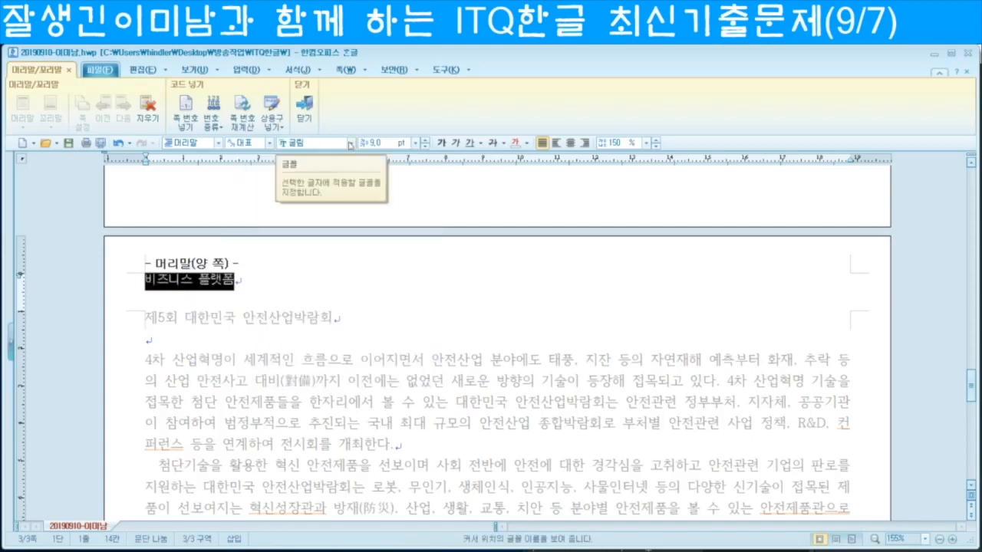
pyautogui.click(375, 143)
pyautogui.write('10')
pyautogui.press('Return')
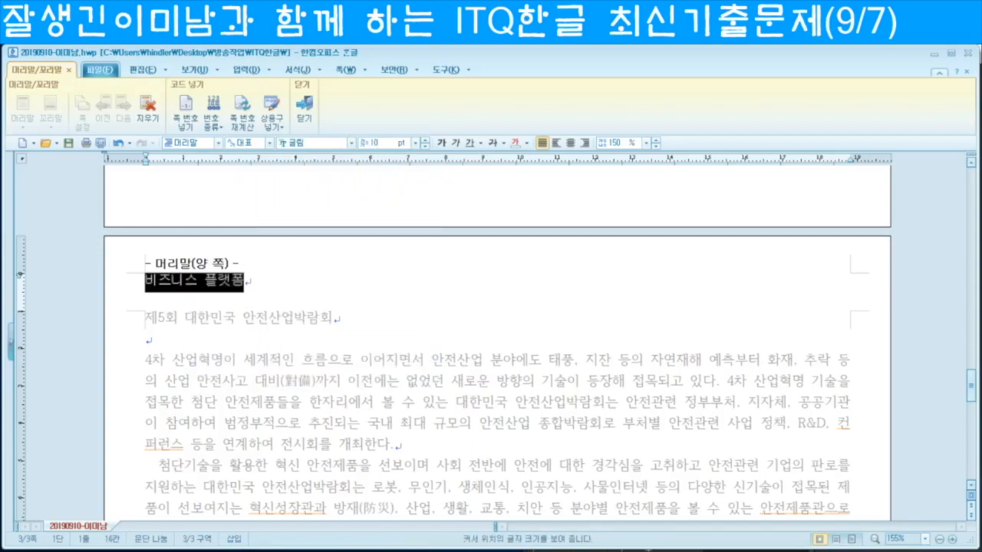
pyautogui.click(584, 143)
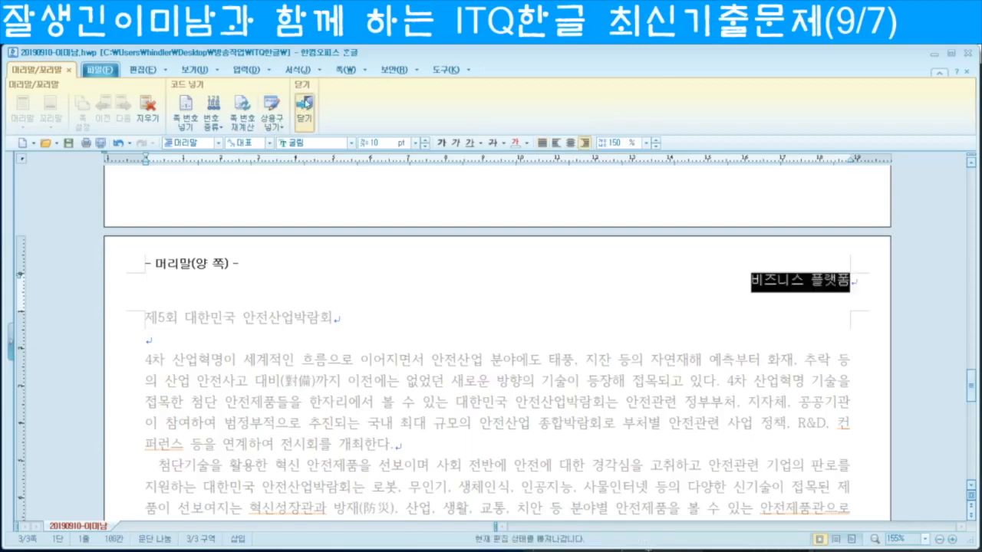
pyautogui.click(304, 107)
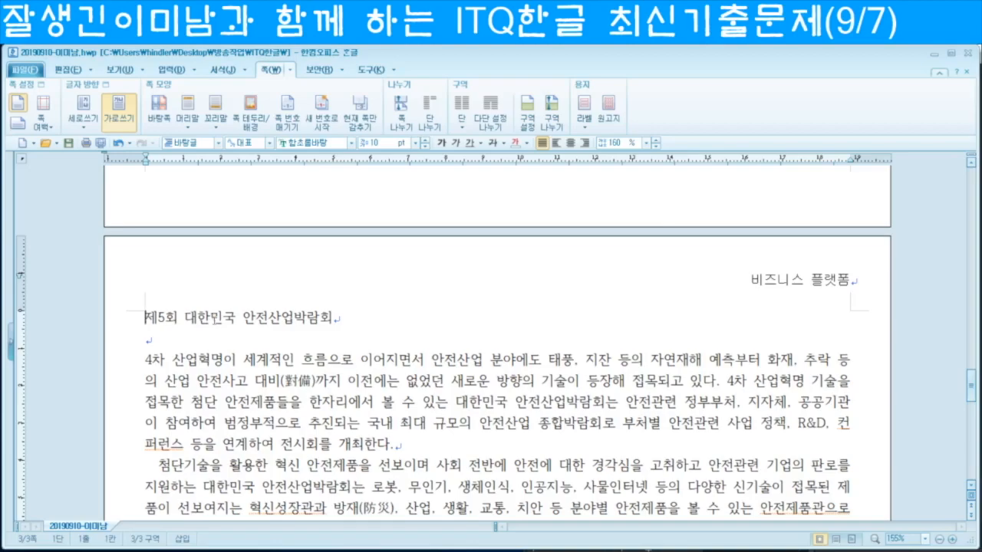
# Step: Set the title line in 돋움, undoing an accidental deletion
pyautogui.hotkey('shift', 'End')
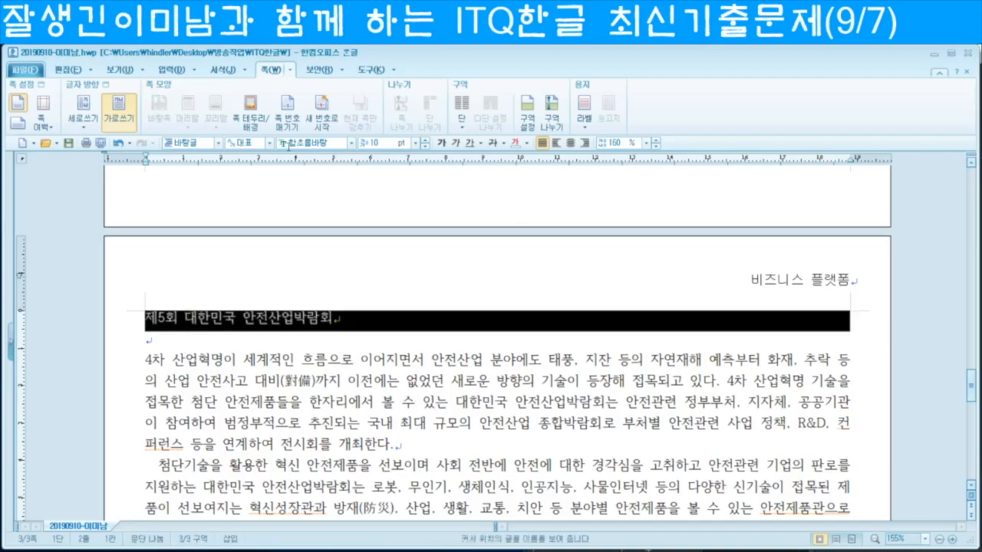
pyautogui.write('돋움')
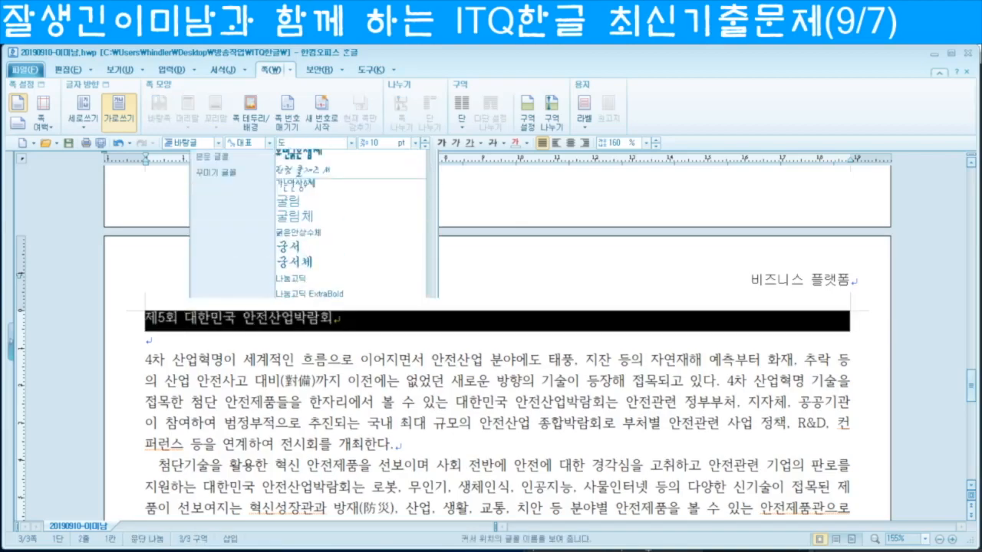
pyautogui.press('Return')
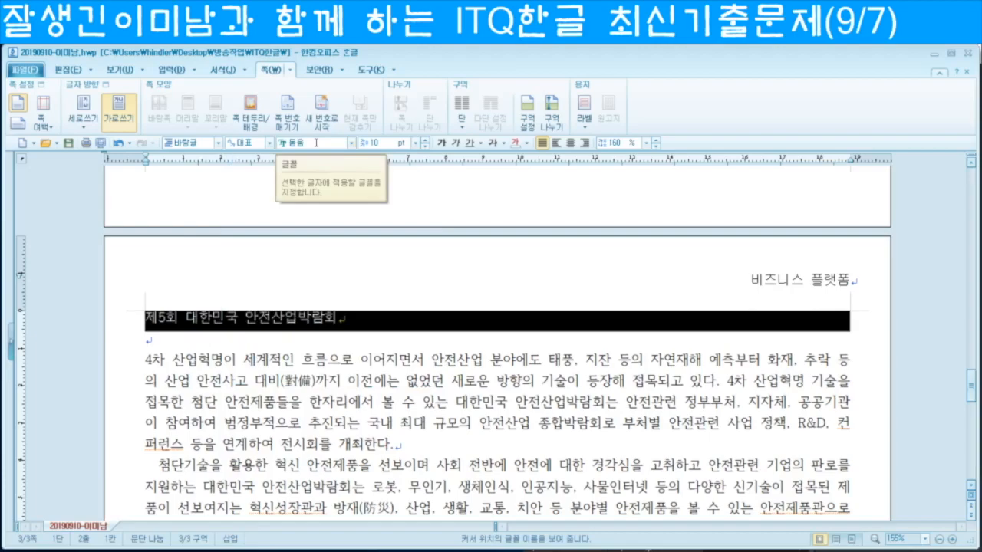
pyautogui.press('Delete')
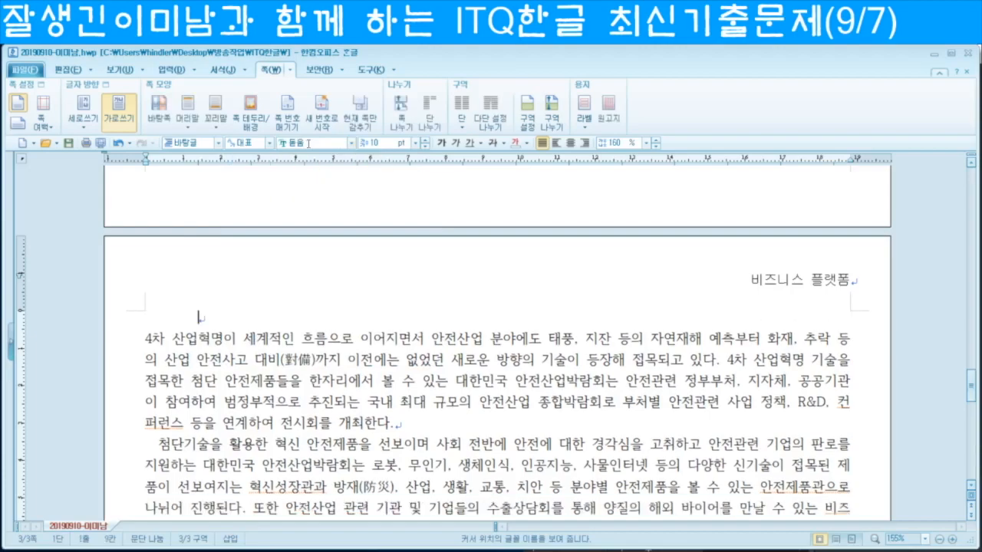
pyautogui.hotkey('ctrl', 'z')
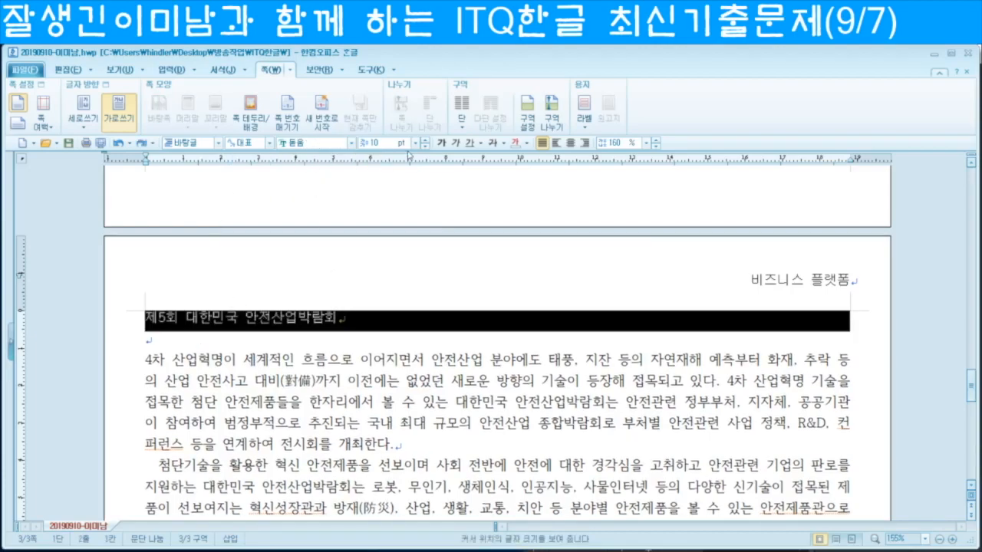
# Step: Make the title 18 pt, bold and centred on the page
pyautogui.click(383, 144)
pyautogui.write('18')
pyautogui.press('Return')
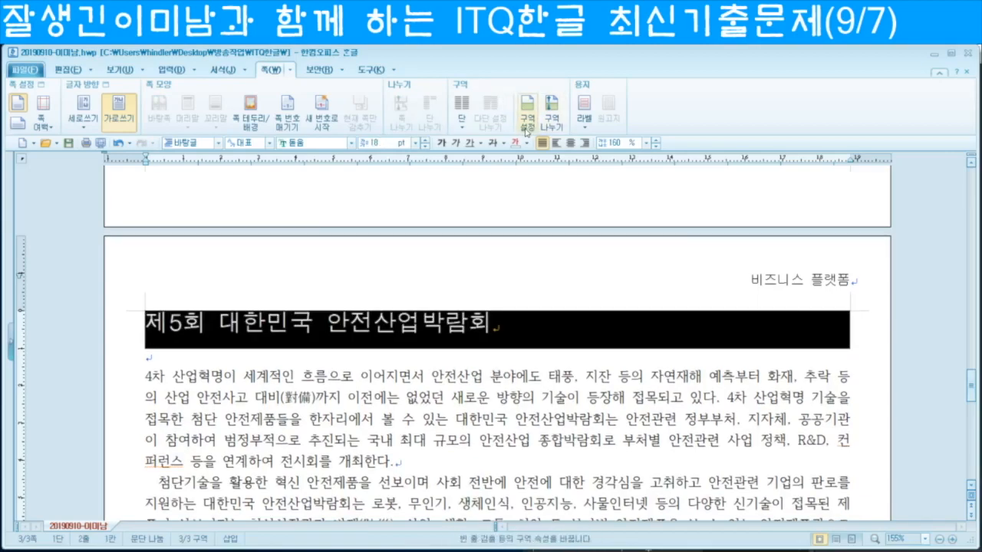
pyautogui.hotkey('ctrl', 'b')
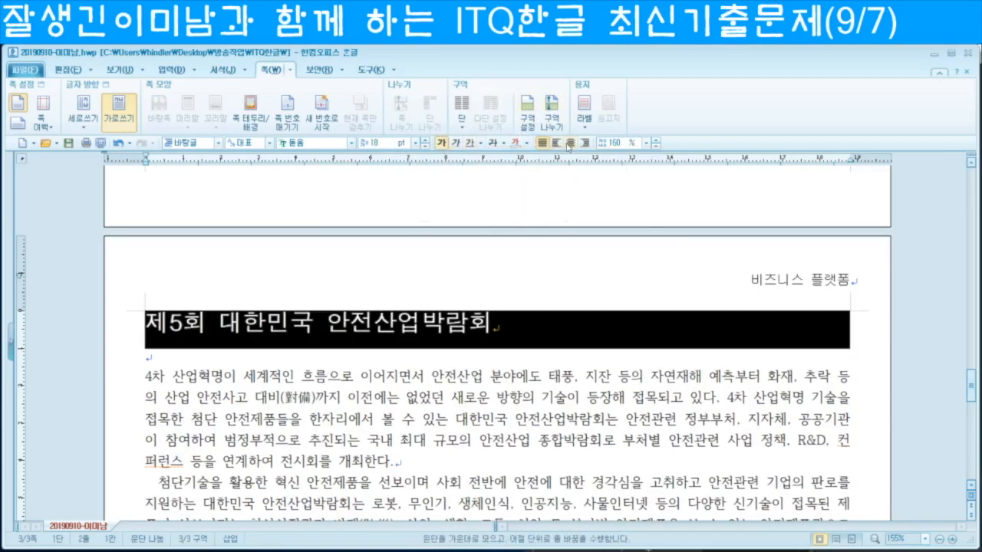
pyautogui.click(569, 143)
pyautogui.click(694, 355)
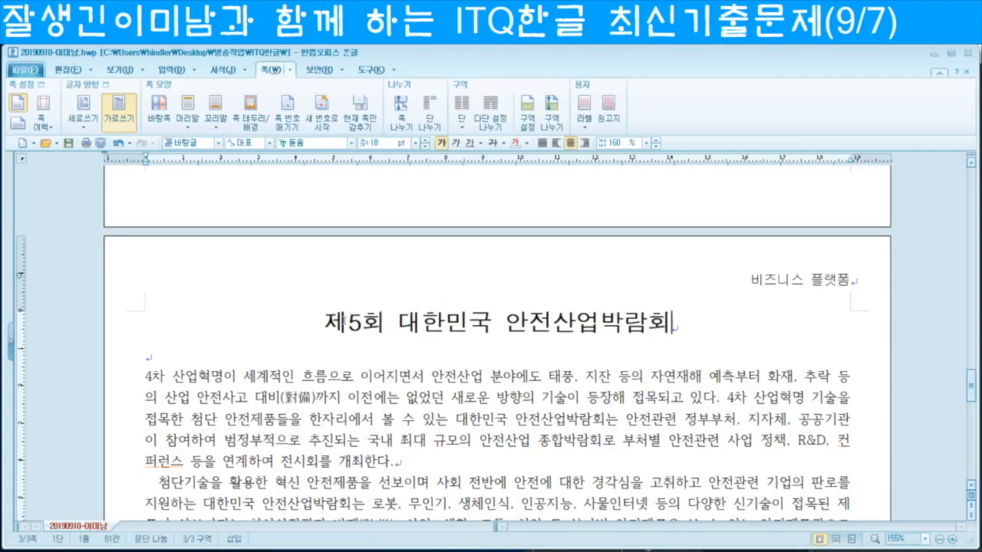
pyautogui.click(325, 322)
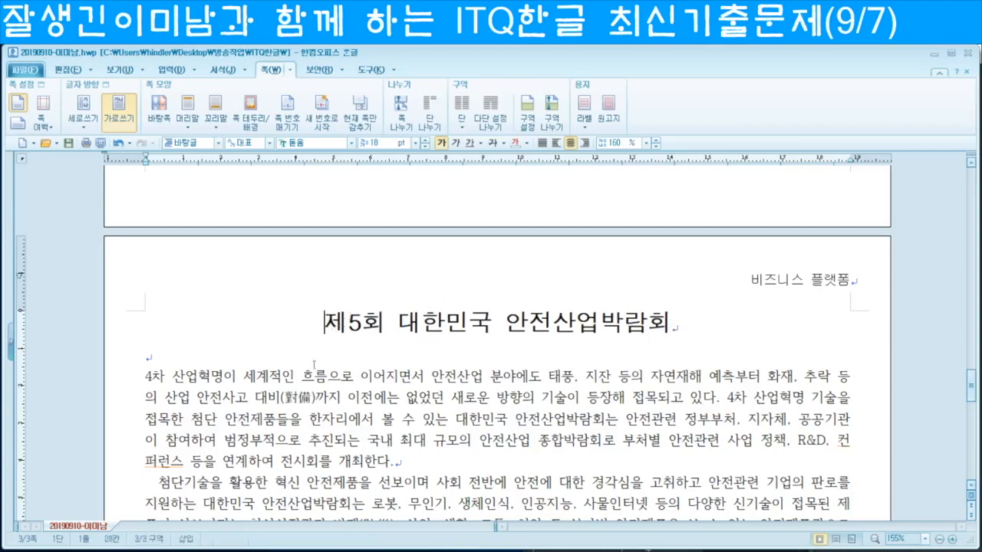
pyautogui.moveTo(325, 323); pyautogui.dragTo(694, 328)
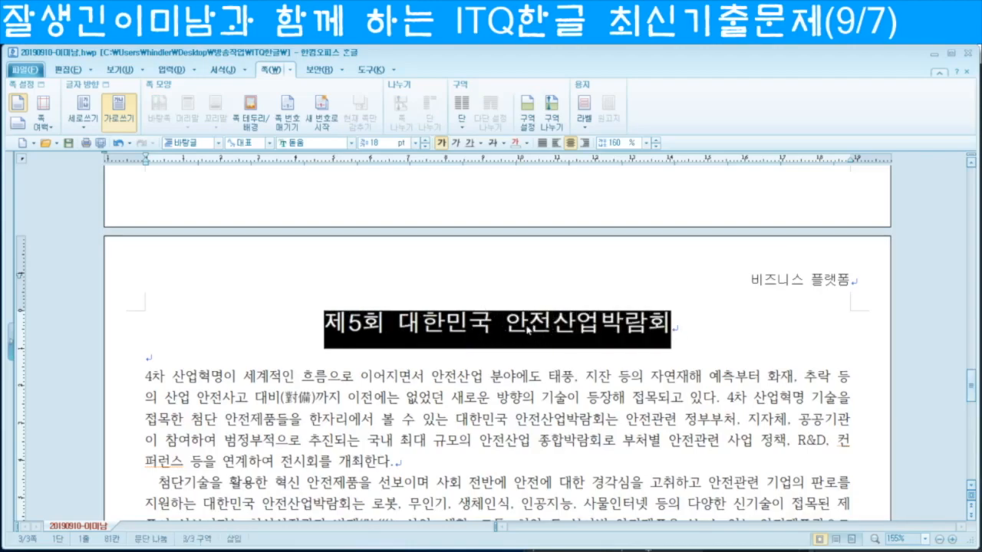
pyautogui.click(325, 329)
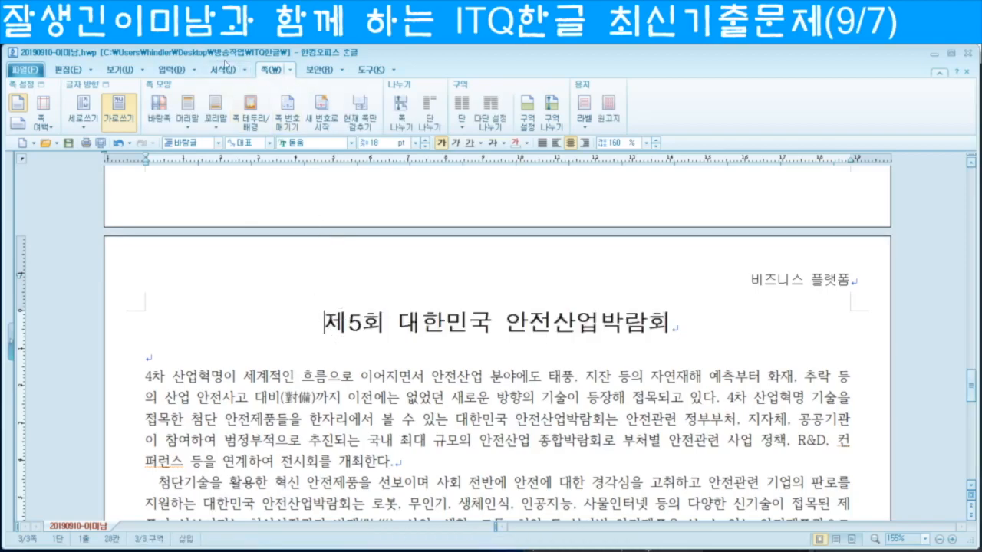
# Step: Insert a bookmark named '안전제' at the start of the title
pyautogui.click(172, 69)
pyautogui.click(511, 109)
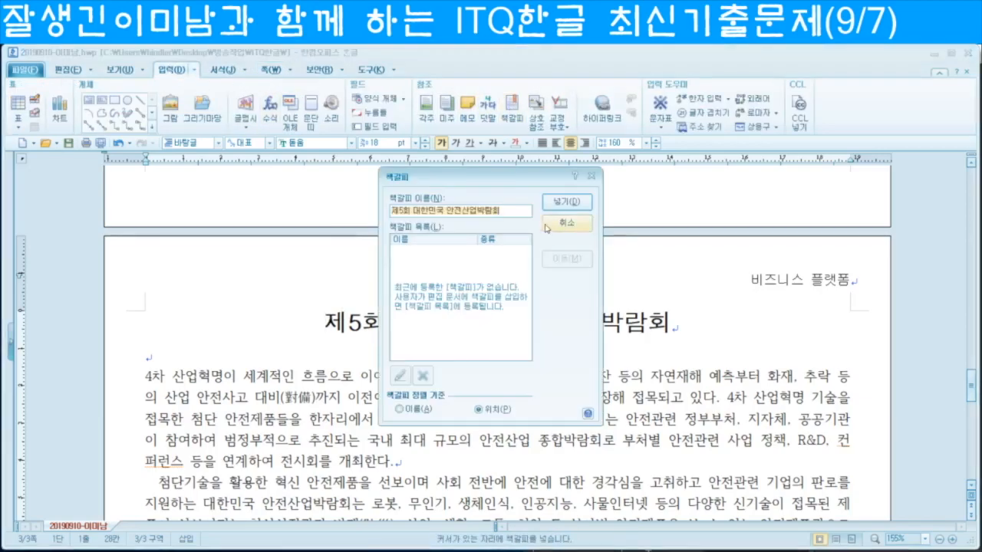
pyautogui.write('안전제품')
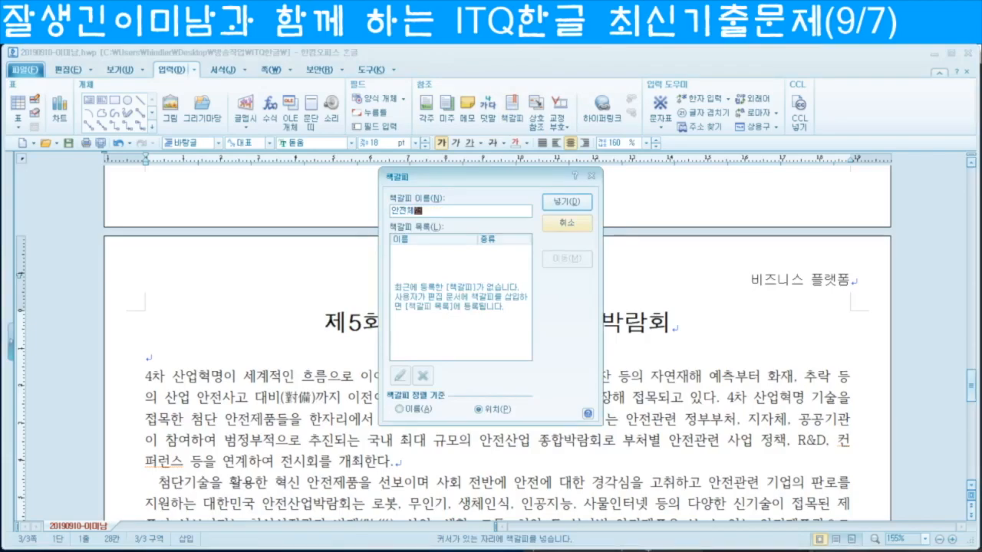
pyautogui.press('Return')
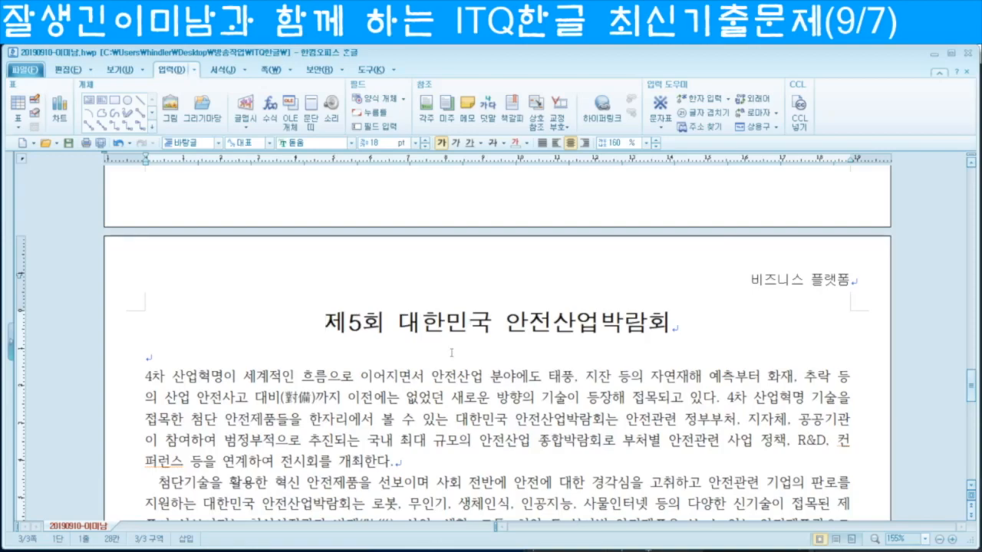
# Step: Hyperlink the ABC주식회사 logo to the 안전체험 bookmark, then return to the page 3 title
pyautogui.scroll(5, 231, 379)
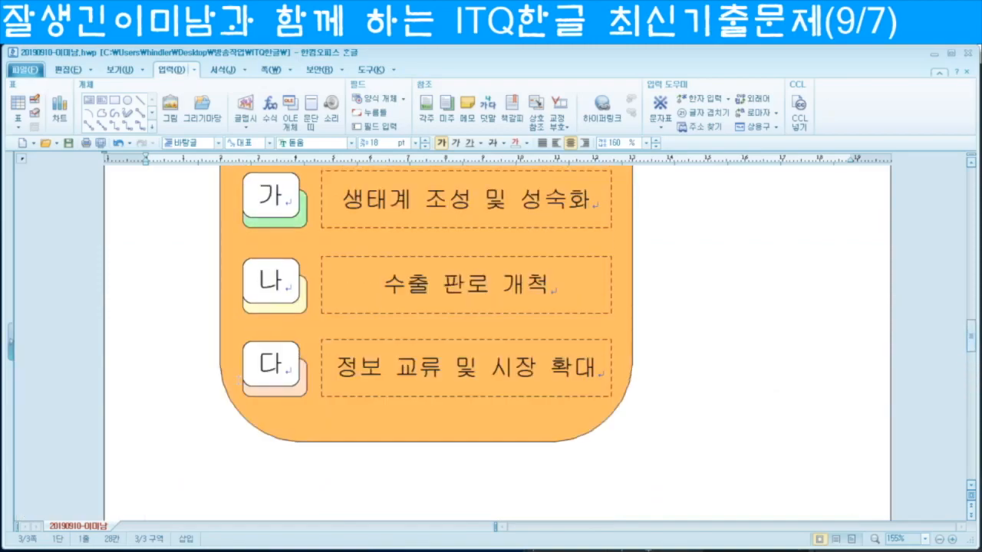
pyautogui.scroll(3, 241, 376)
pyautogui.click(295, 315)
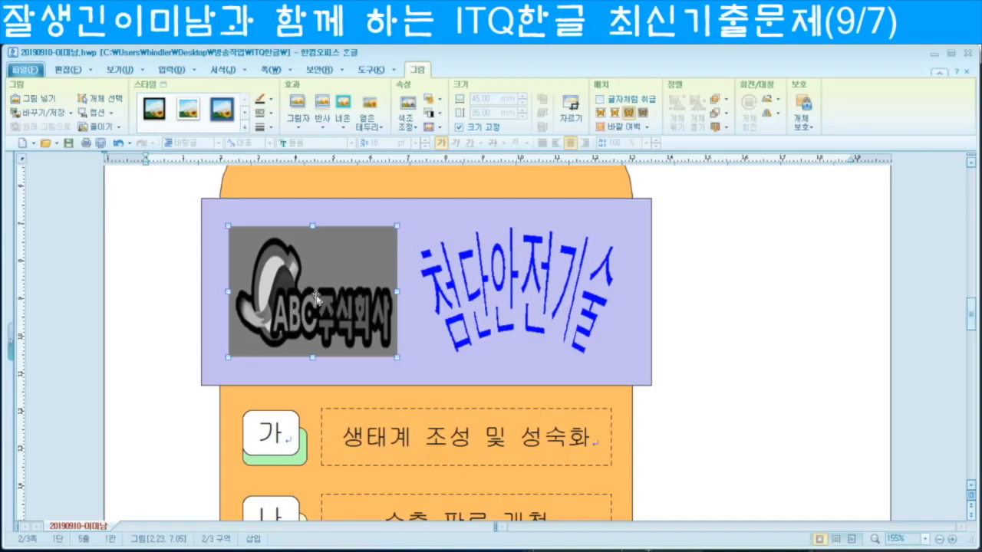
pyautogui.rightClick(316, 297)
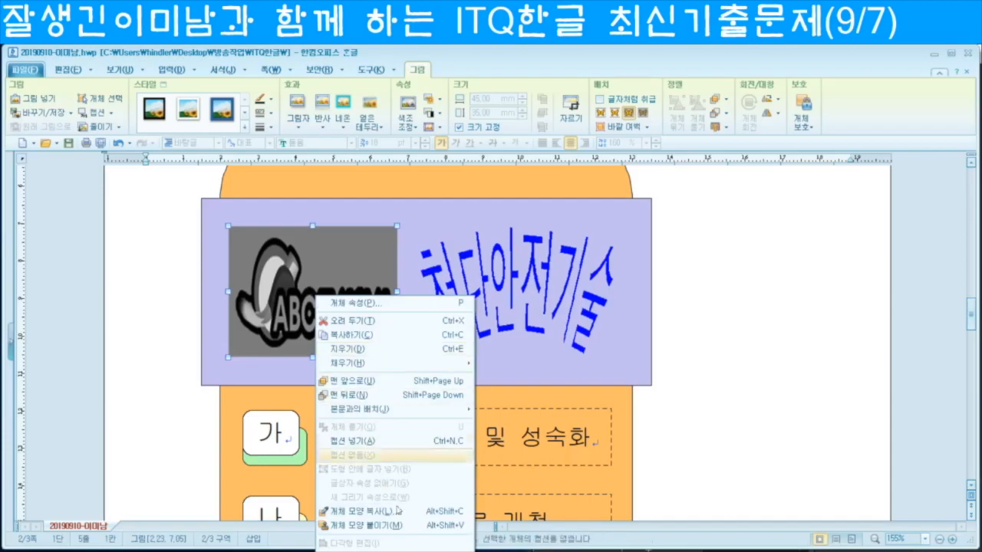
pyautogui.scroll(-3, 361, 499)
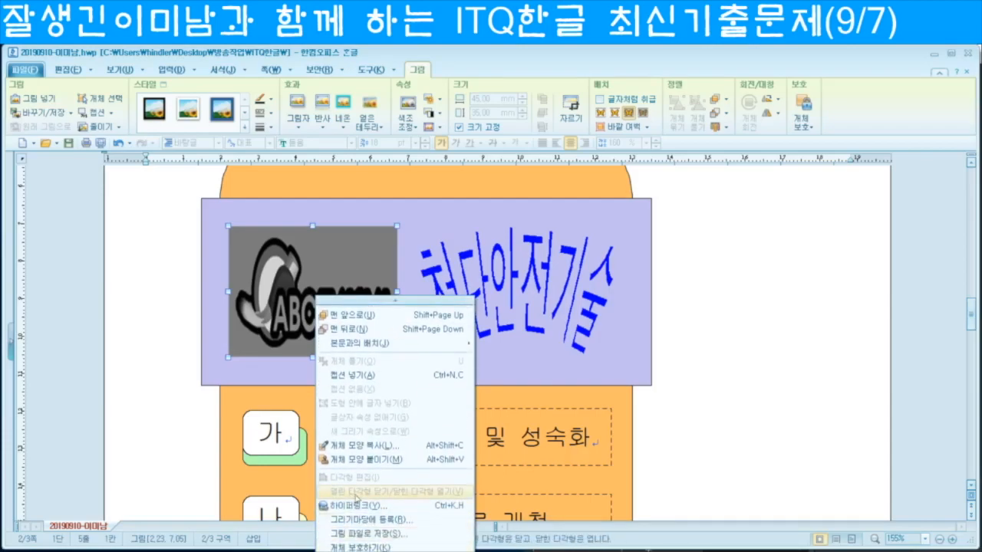
pyautogui.click(363, 507)
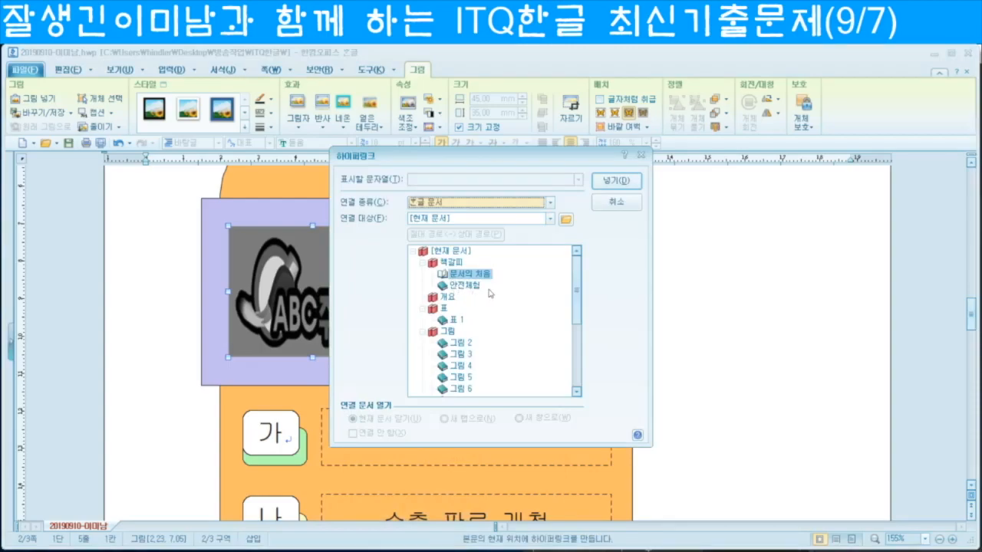
pyautogui.click(465, 285)
pyautogui.click(616, 182)
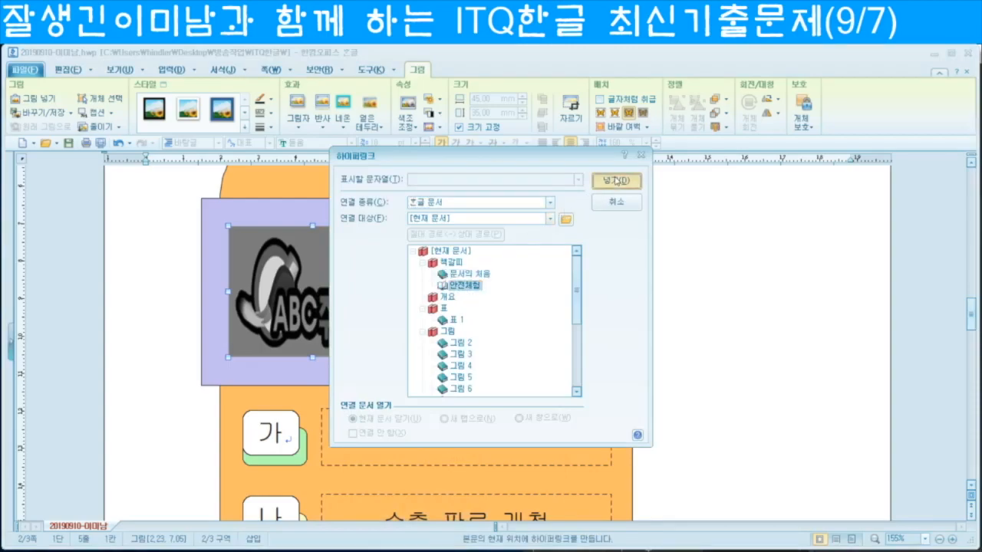
pyautogui.click(712, 281)
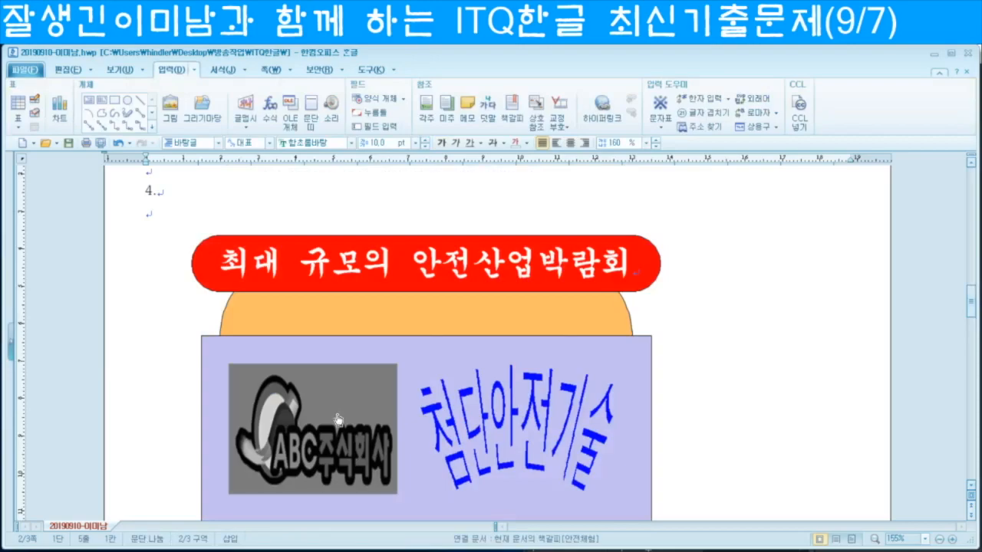
pyautogui.press('Down')
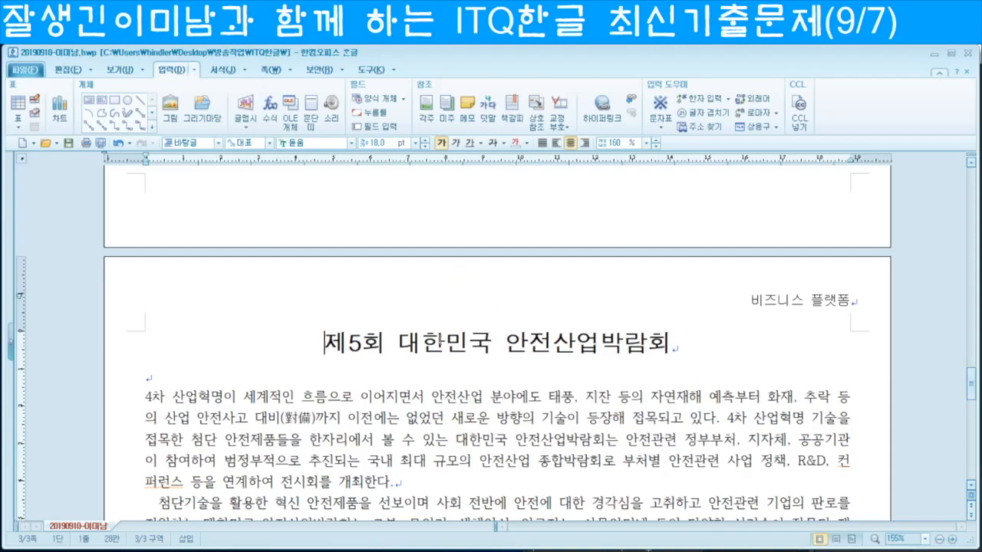
# Step: Select the title line and attach the 덧말 '최신 기술 및 트렌드 공유' above it
pyautogui.tripleClick(444, 345)
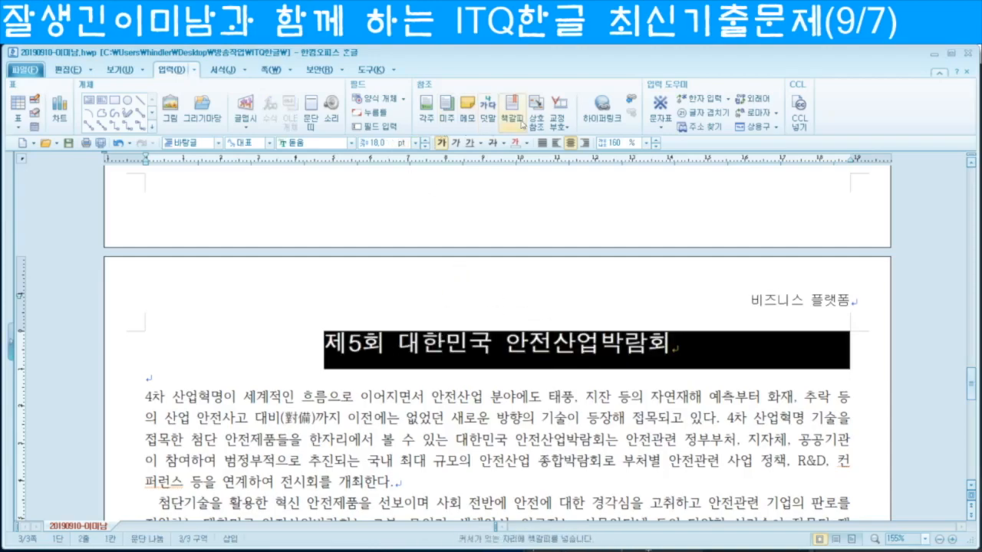
pyautogui.click(489, 117)
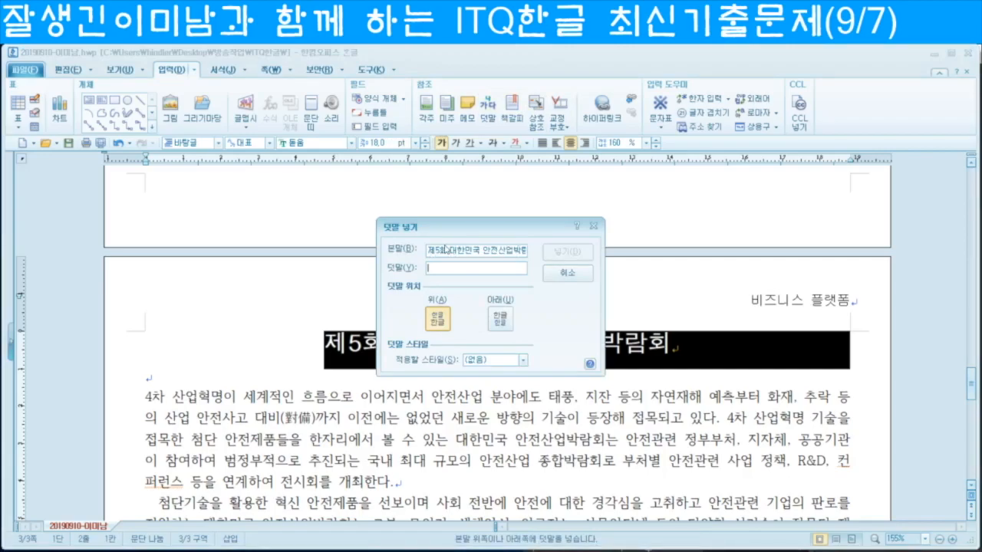
pyautogui.write('ㅎ')
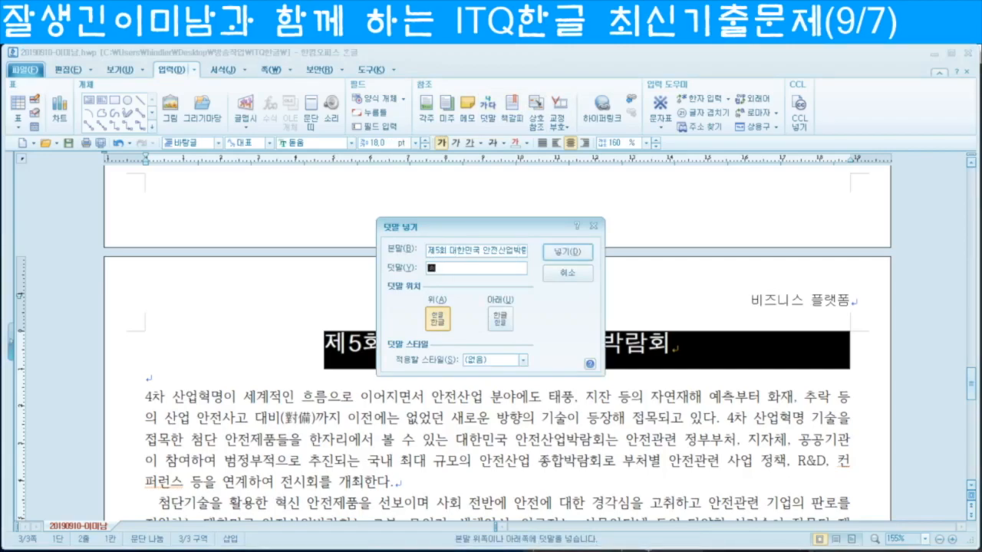
pyautogui.write('신 기술 및 트렌드 ')
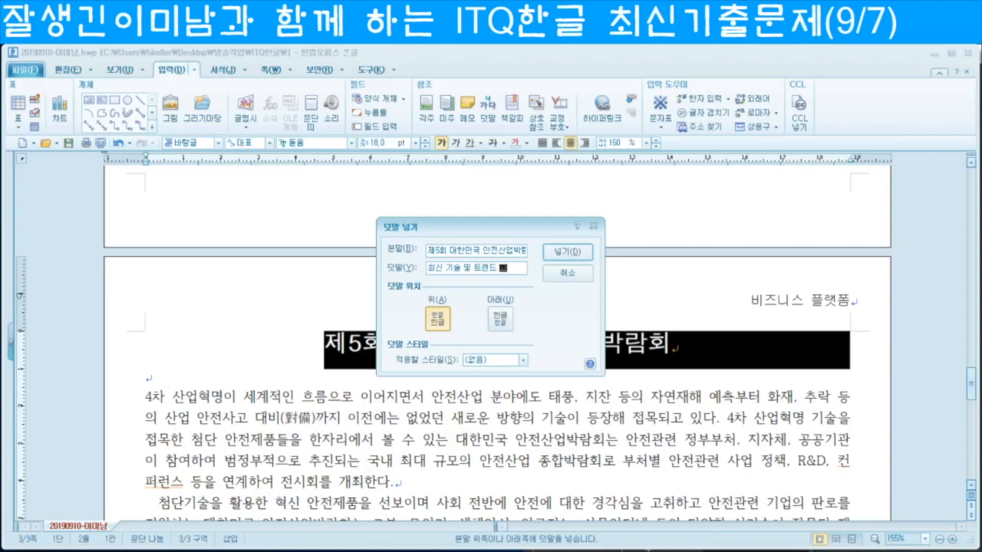
pyautogui.write('공')
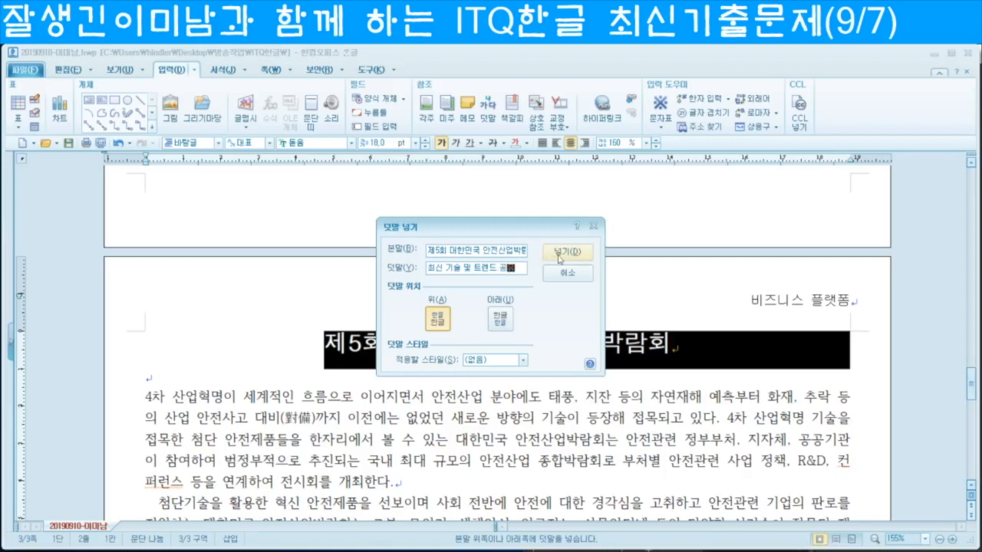
pyautogui.write('유')
pyautogui.click(559, 253)
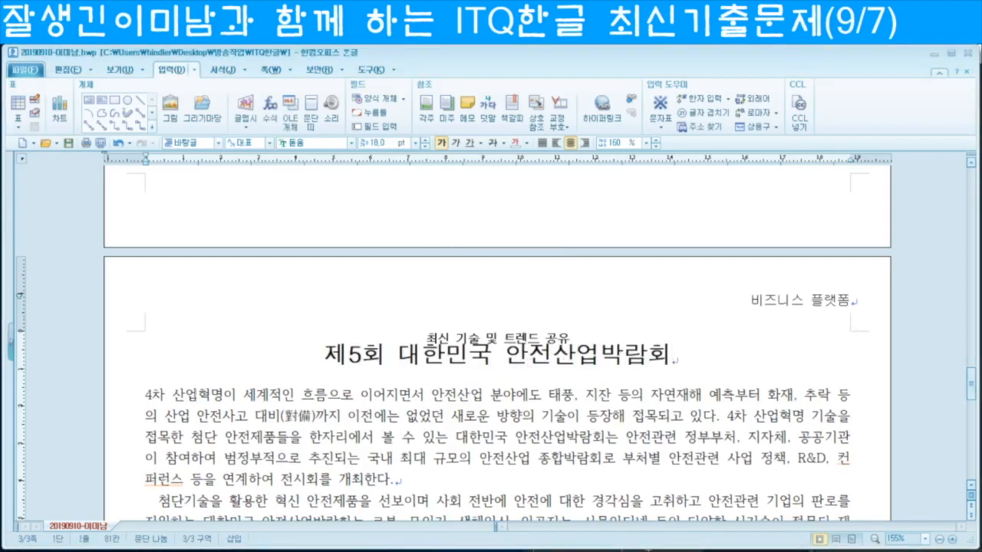
# Step: Place the caret in the first paragraph, selecting its leading 4
pyautogui.click(146, 396)
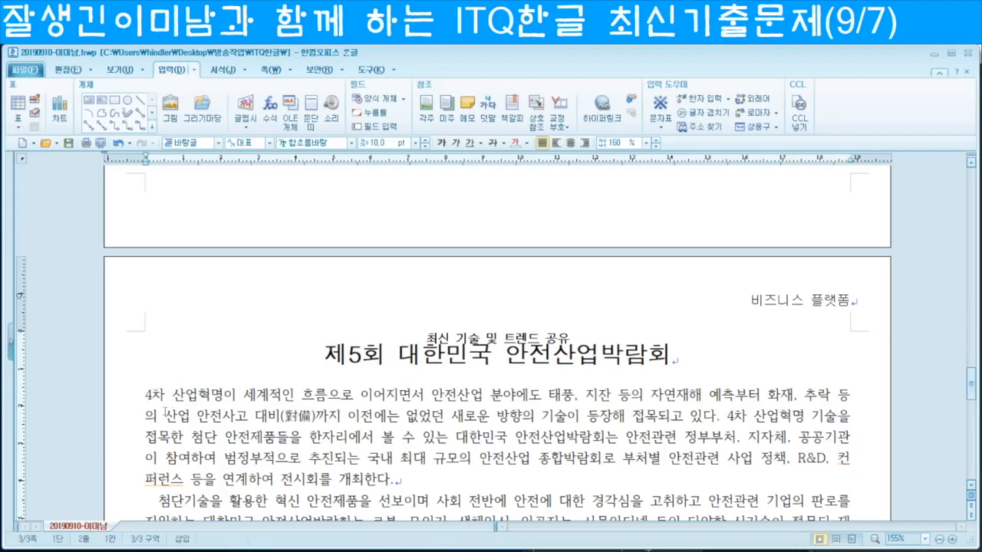
pyautogui.click(354, 415)
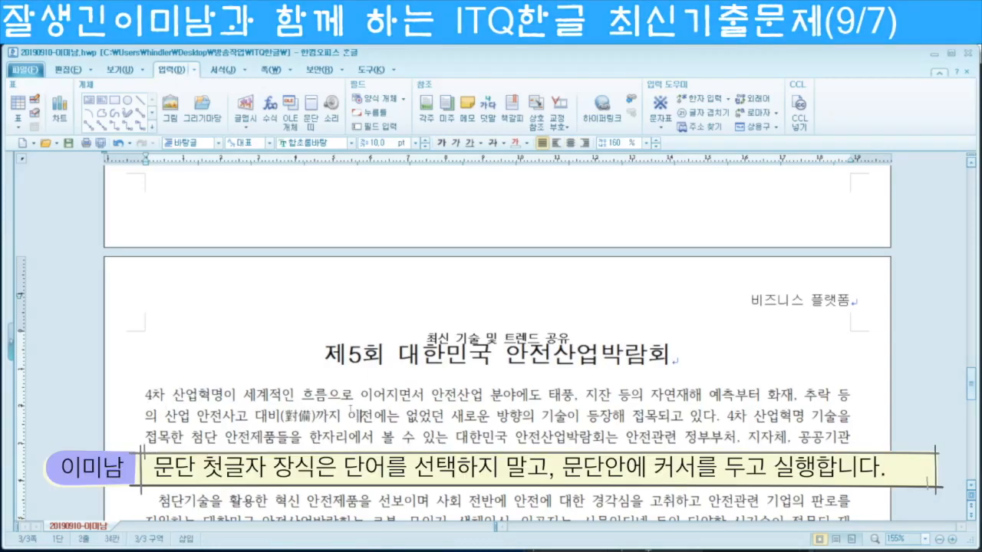
pyautogui.moveTo(144, 398); pyautogui.dragTo(152, 397)
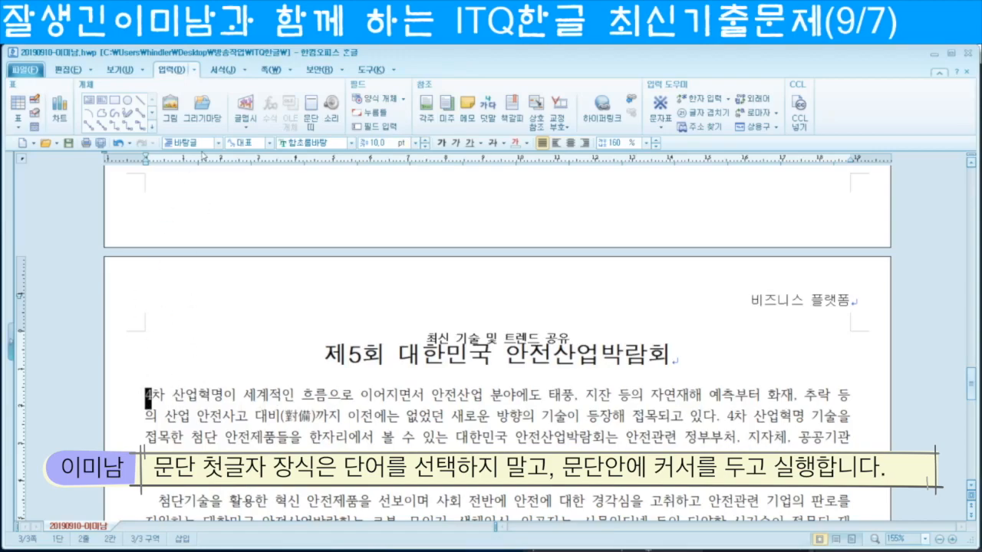
pyautogui.click(245, 71)
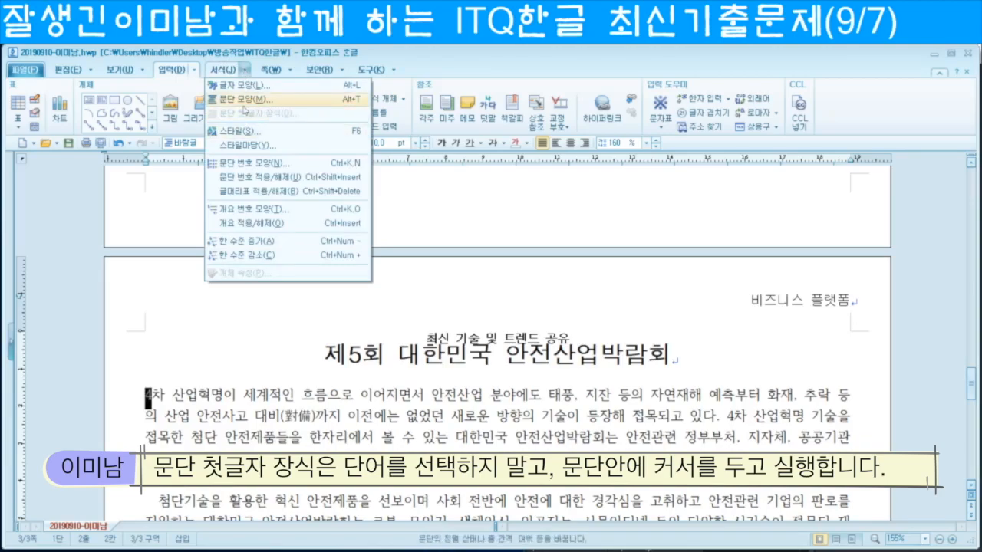
pyautogui.click(224, 394)
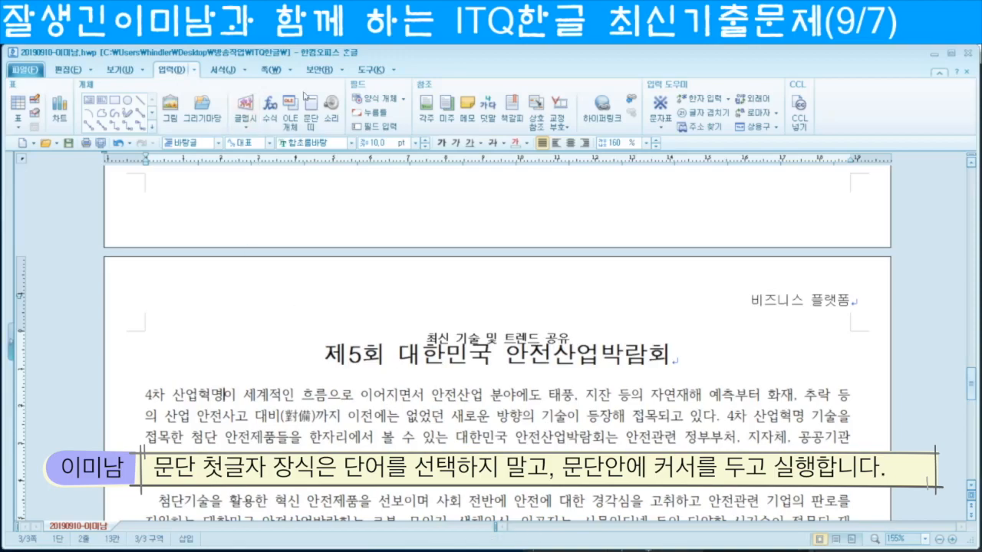
# Step: Apply a two-line 궁서 drop cap with a yellow background to the paragraph
pyautogui.click(246, 70)
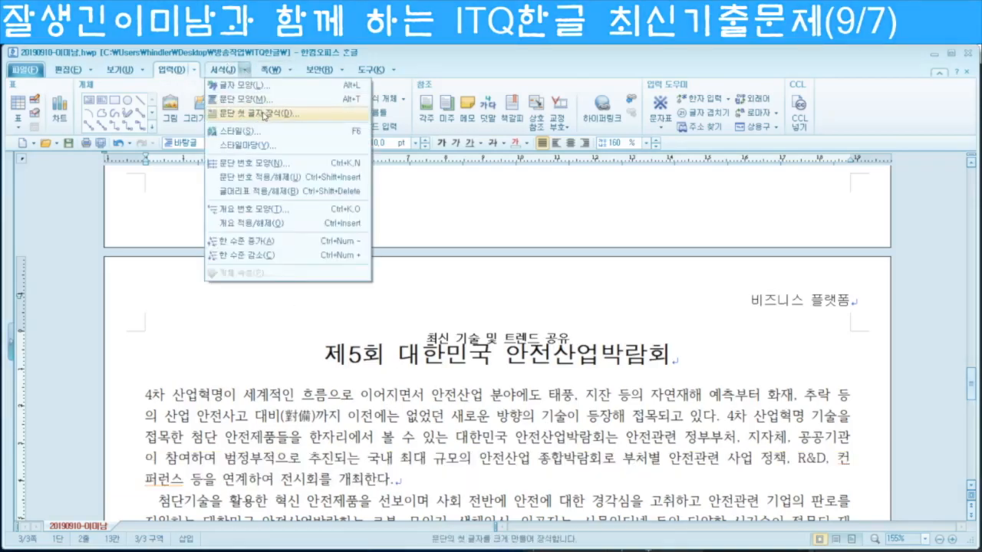
pyautogui.click(264, 115)
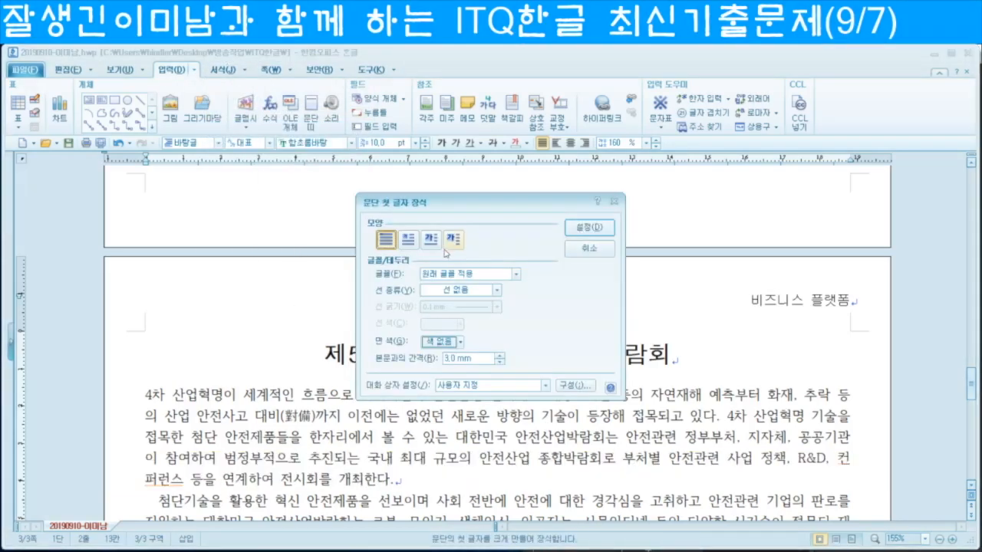
pyautogui.click(409, 241)
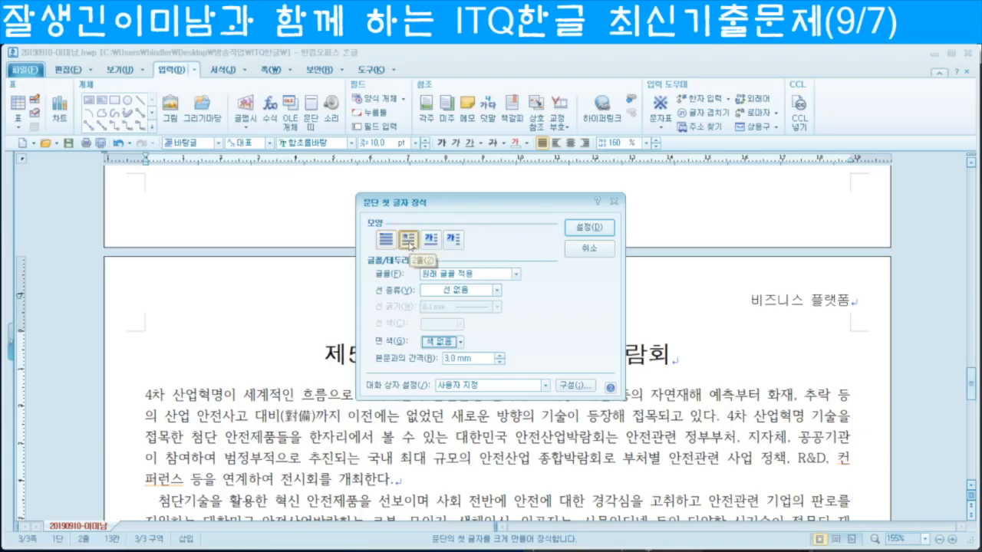
pyautogui.click(460, 278)
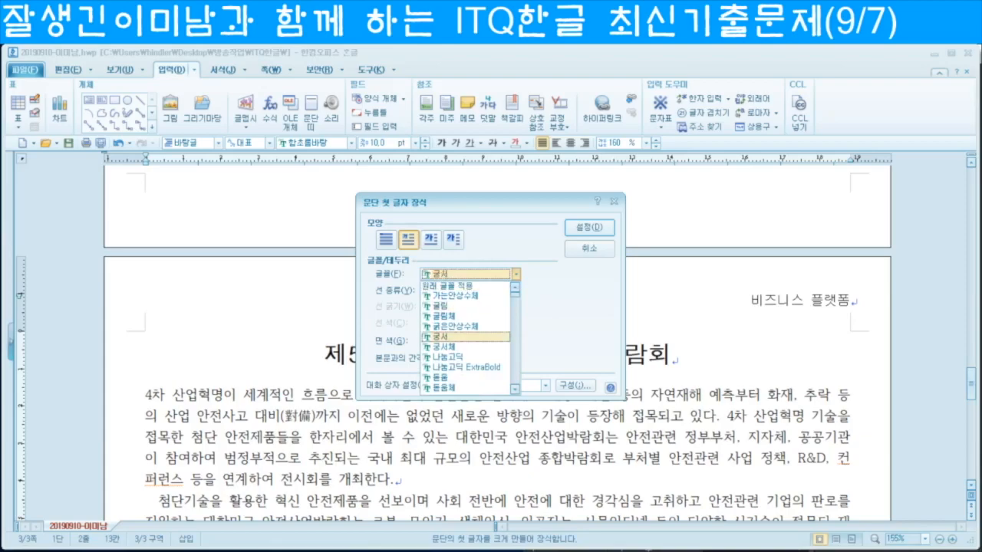
pyautogui.click(441, 336)
pyautogui.click(459, 342)
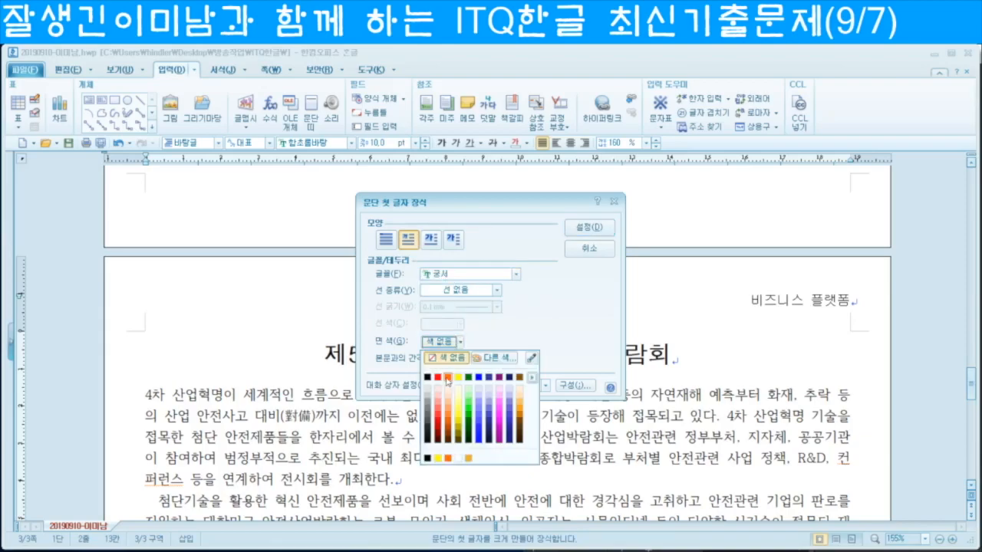
pyautogui.click(458, 382)
pyautogui.click(585, 228)
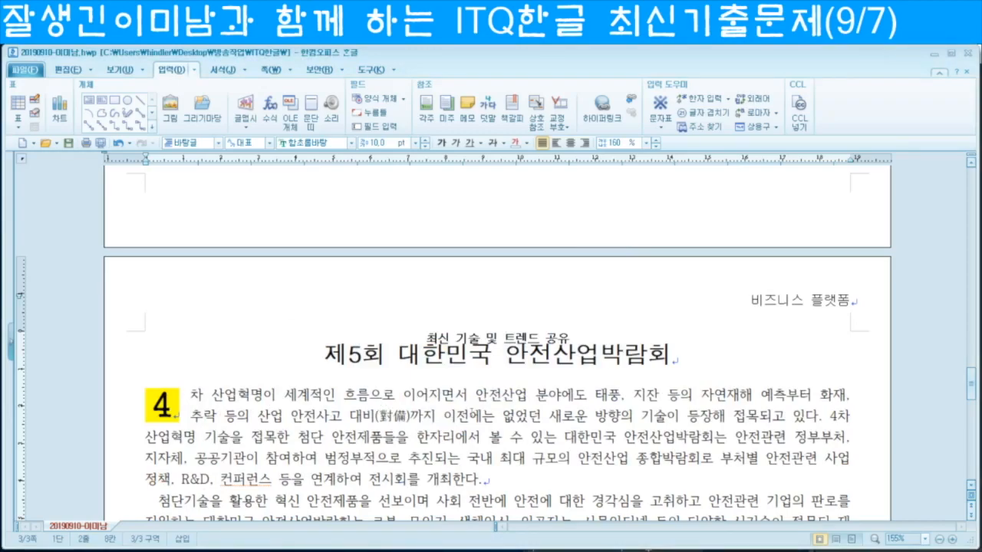
pyautogui.scroll(-1, 432, 412)
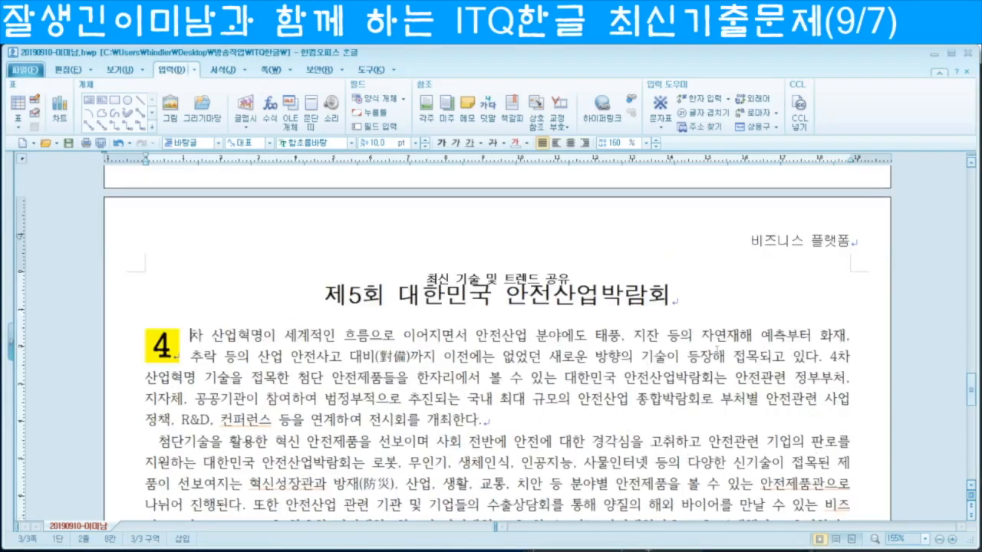
# Step: Insert the 그림4 picture and drag its frame into the body paragraphs
pyautogui.scroll(-1, 585, 398)
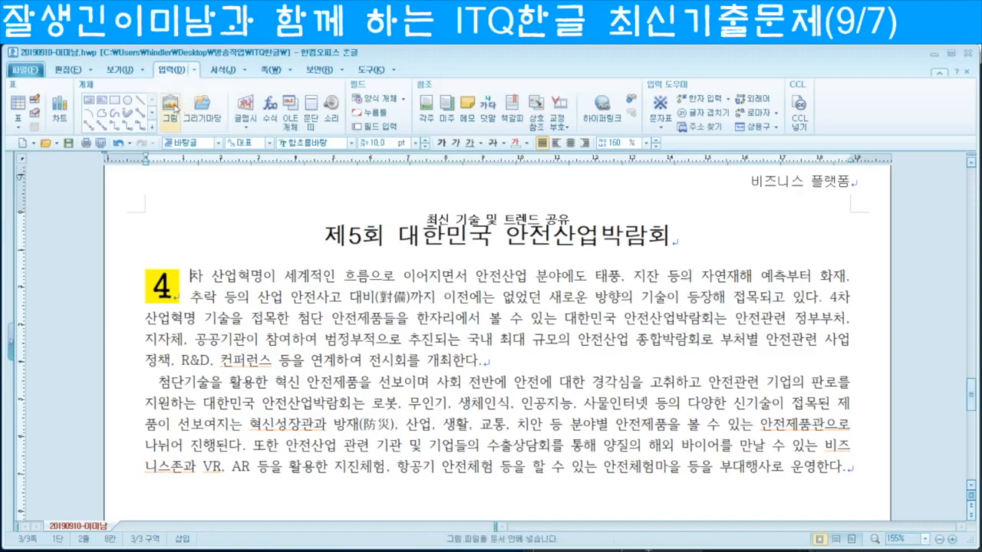
pyautogui.click(170, 106)
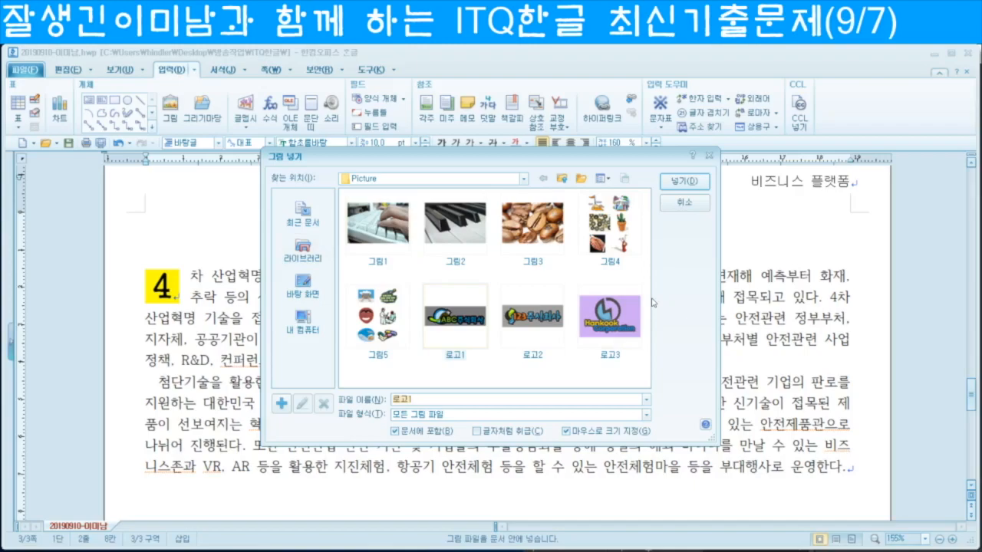
pyautogui.click(609, 234)
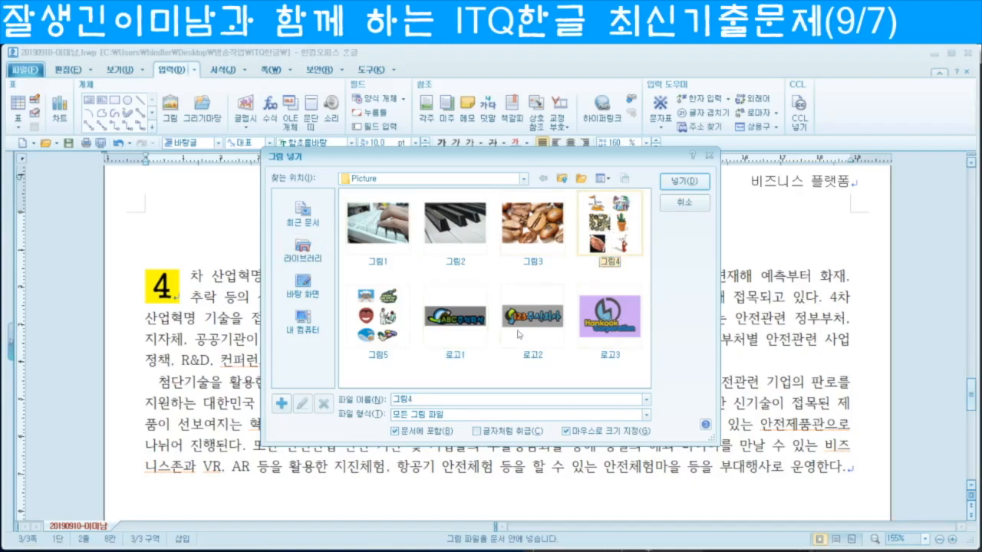
pyautogui.click(682, 182)
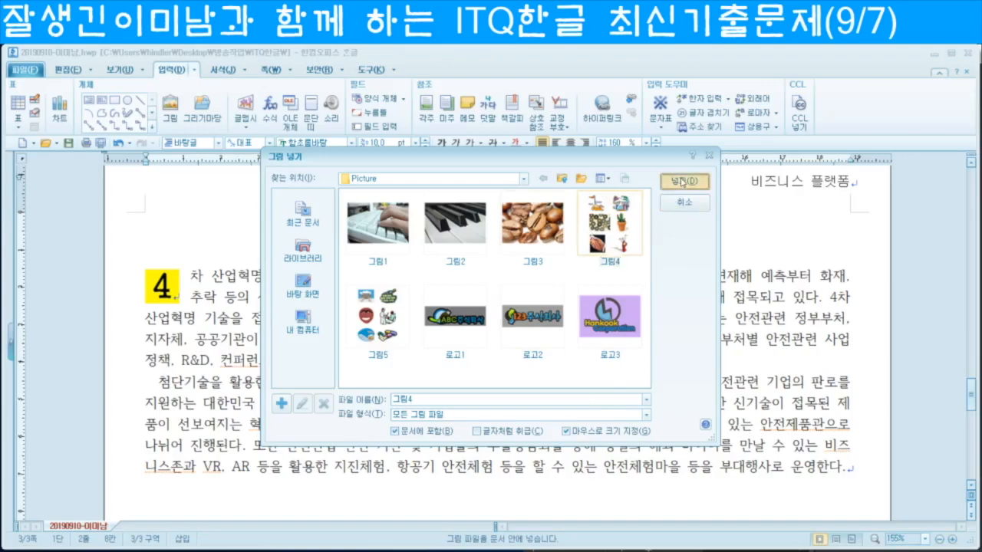
pyautogui.moveTo(444, 273); pyautogui.dragTo(664, 522)
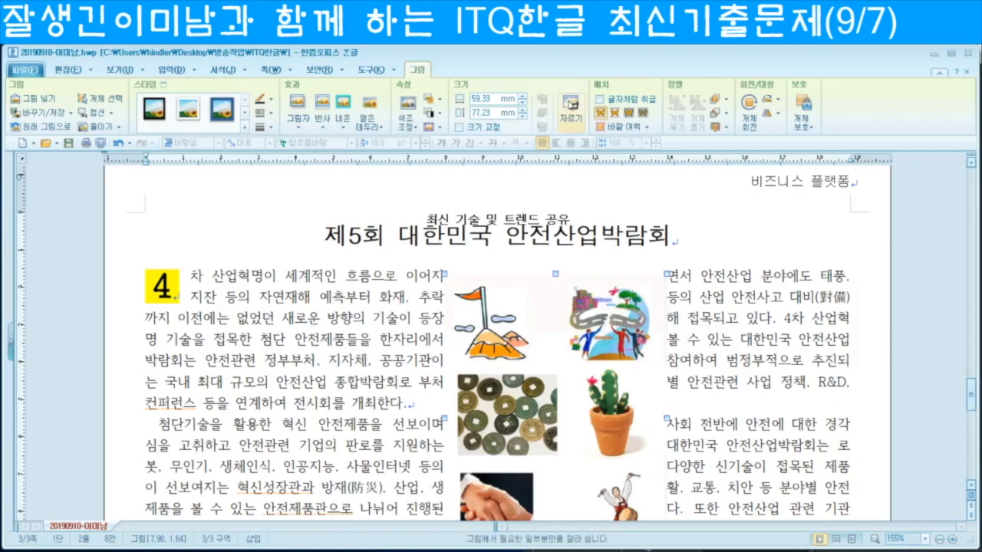
# Step: Crop the 그림4 picture to the road illustration, leaving it 25.74 × 23.19 mm
pyautogui.click(570, 107)
pyautogui.scroll(-3, 596, 253)
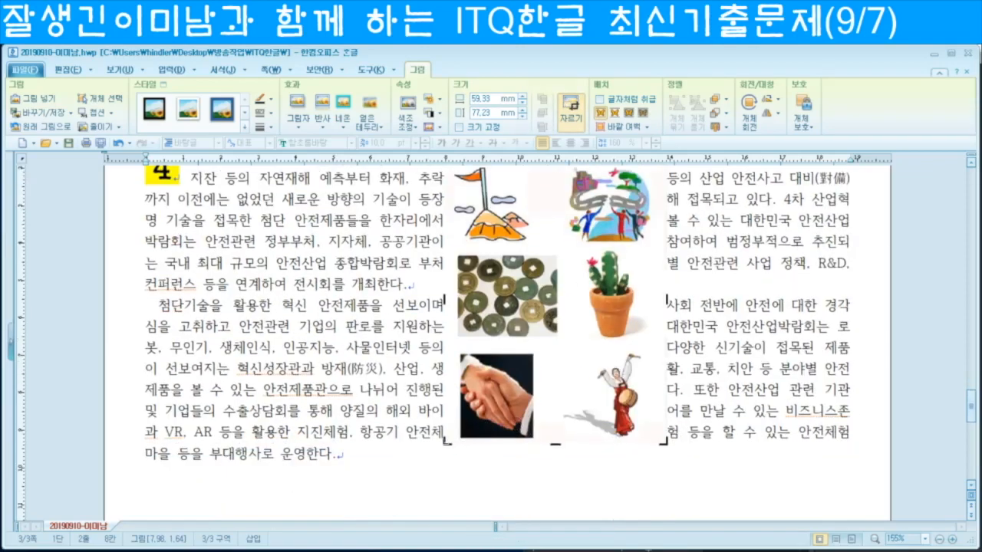
pyautogui.moveTo(445, 441); pyautogui.dragTo(563, 245)
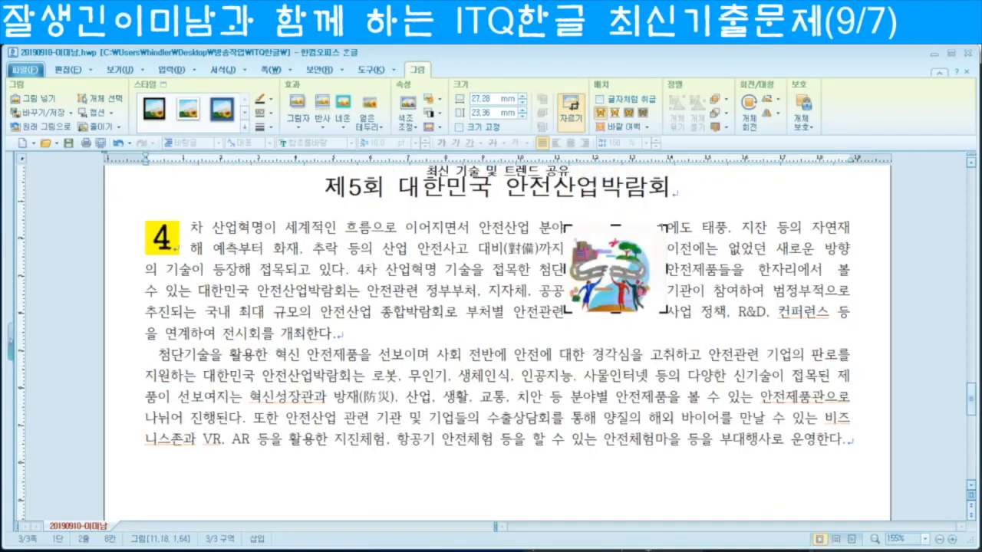
pyautogui.moveTo(665, 227); pyautogui.dragTo(657, 228)
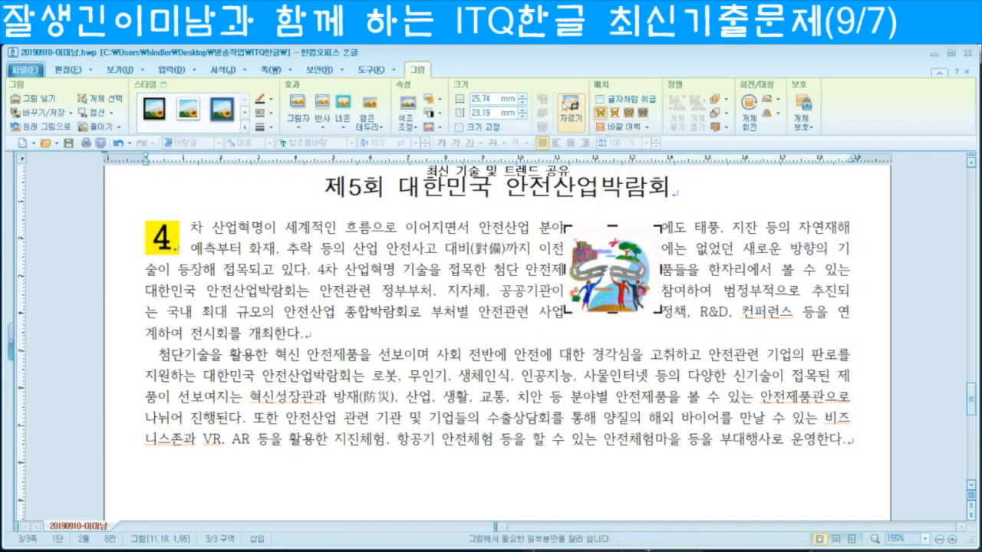
pyautogui.press('Escape')
# Step: Give the picture 40 × 40 mm size, lock it, and set a 2 mm left outer margin
pyautogui.doubleClick(609, 283)
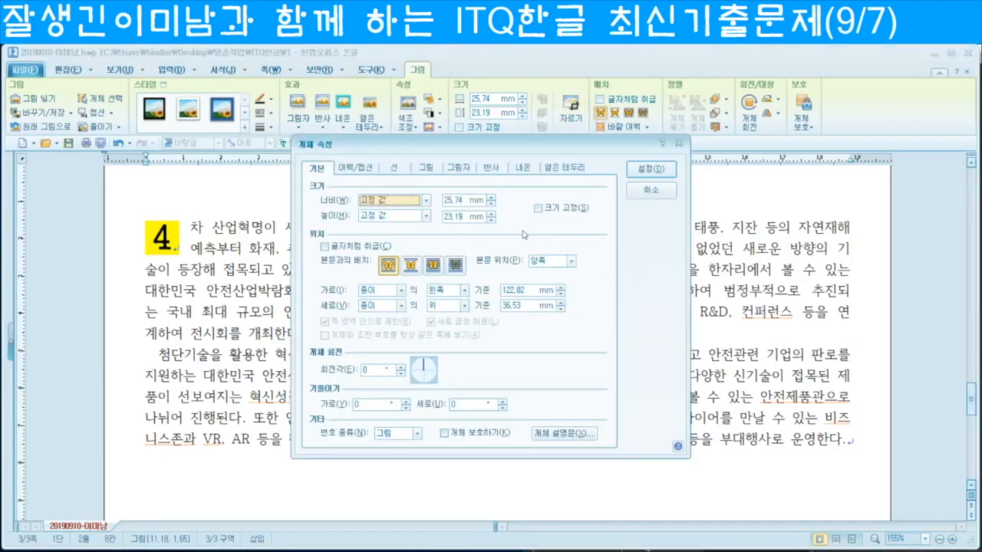
pyautogui.click(454, 202)
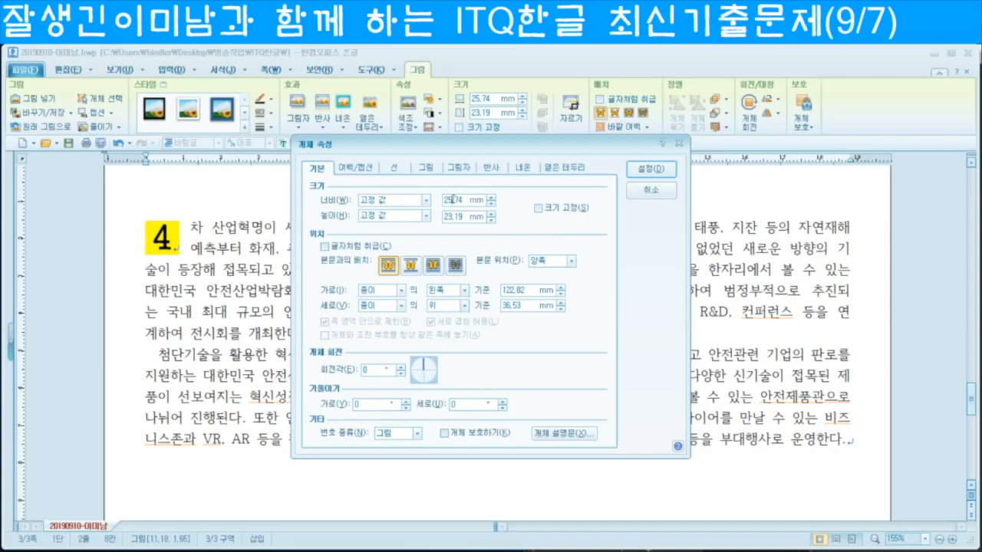
pyautogui.write('40')
pyautogui.press('Tab')
pyautogui.press('Tab')
pyautogui.write('40')
pyautogui.click(538, 207)
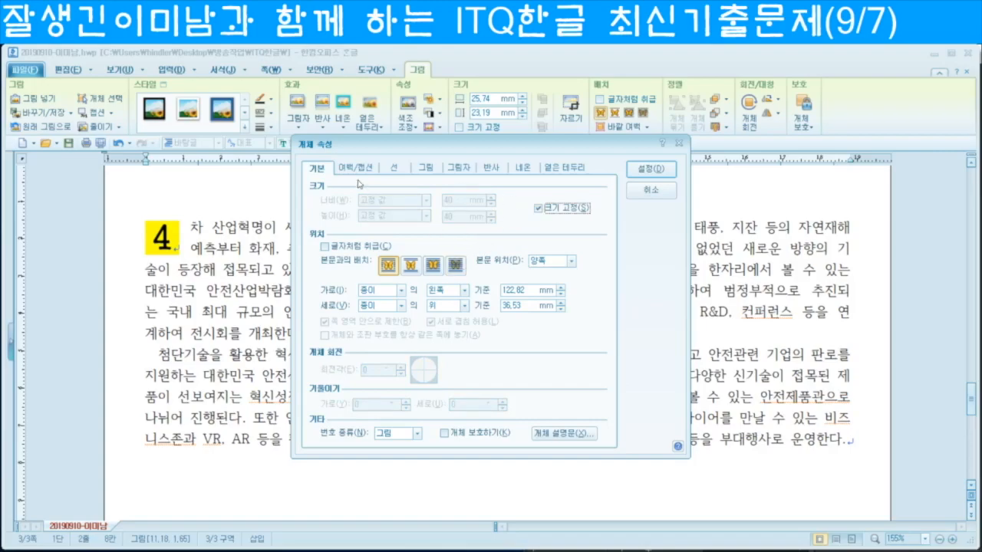
pyautogui.click(356, 167)
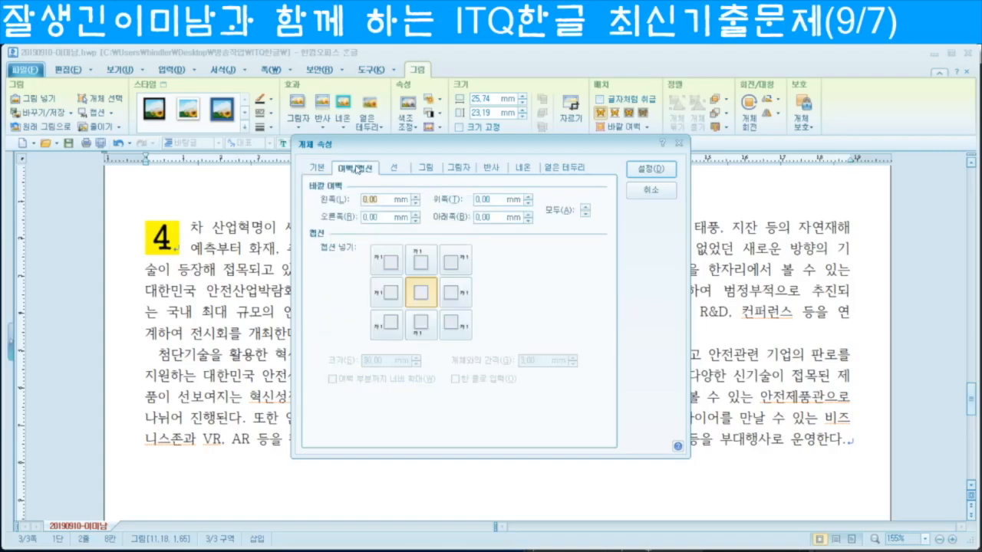
pyautogui.click(415, 196)
pyautogui.click(653, 169)
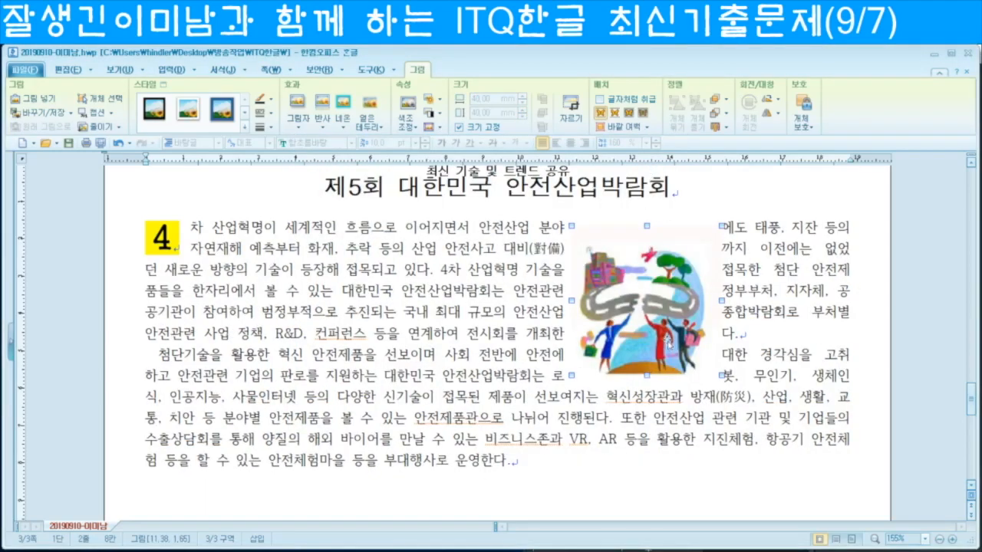
# Step: Shift the picture to the right edge of the body text and correct 바이여를 to 바이어를
pyautogui.moveTo(733, 308); pyautogui.dragTo(775, 337)
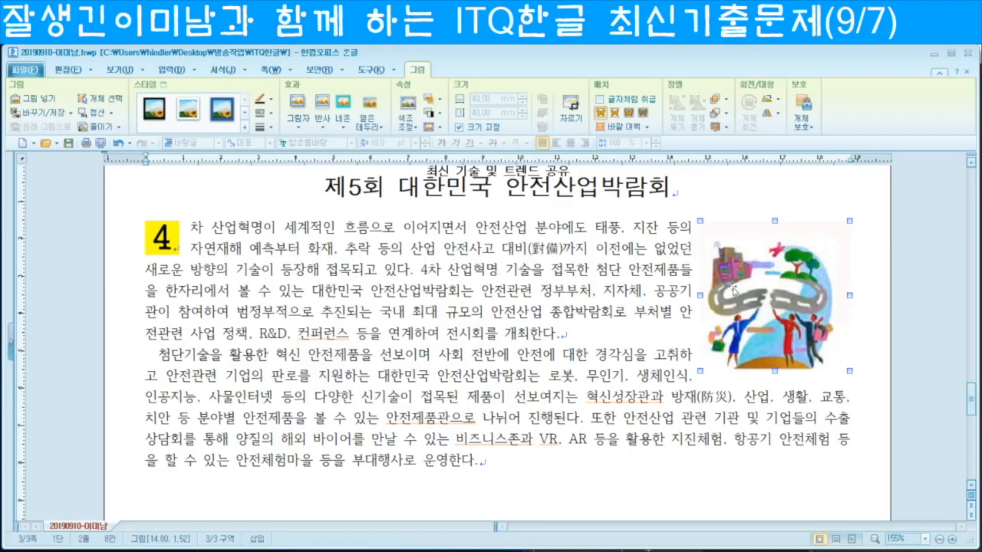
pyautogui.press('Left')
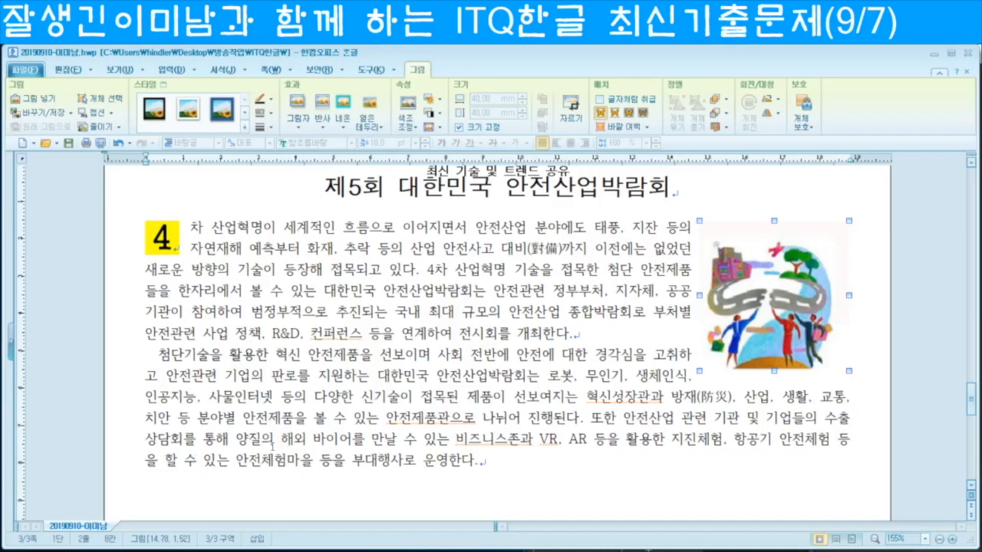
pyautogui.press('BackSpace')
pyautogui.write('어')
pyautogui.click(558, 438)
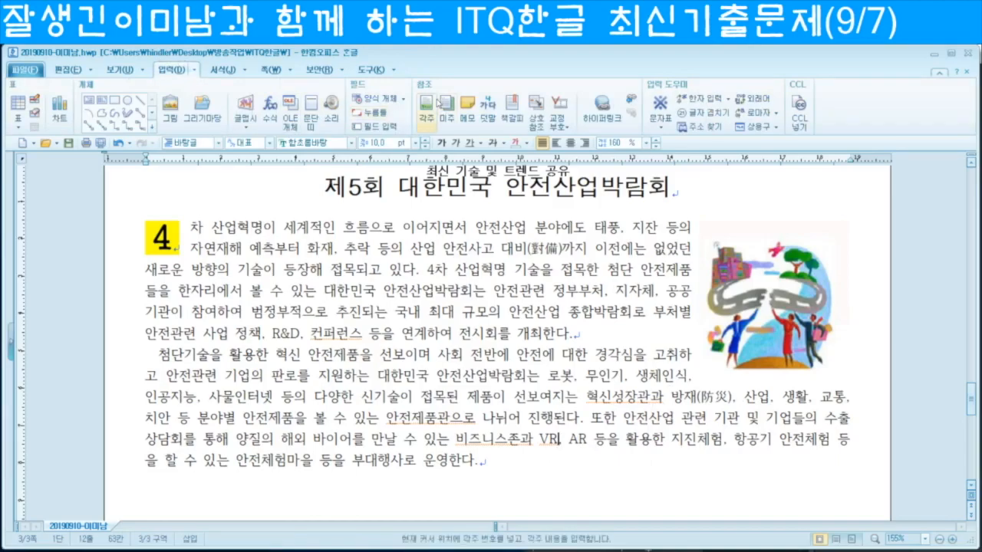
# Step: Insert a footnote after VR numbered with circled letters ⓐ, ⓑ, ⓒ
pyautogui.click(430, 106)
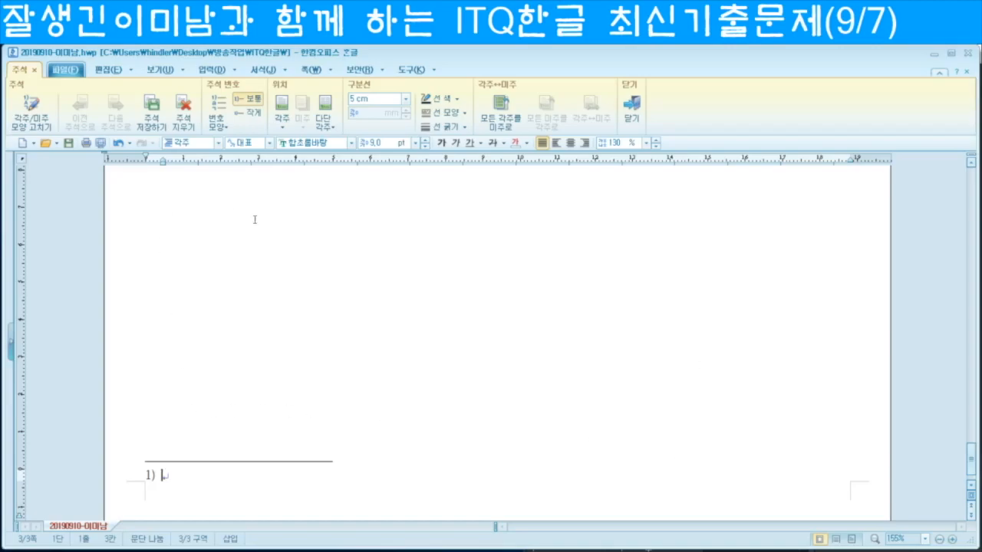
pyautogui.click(224, 123)
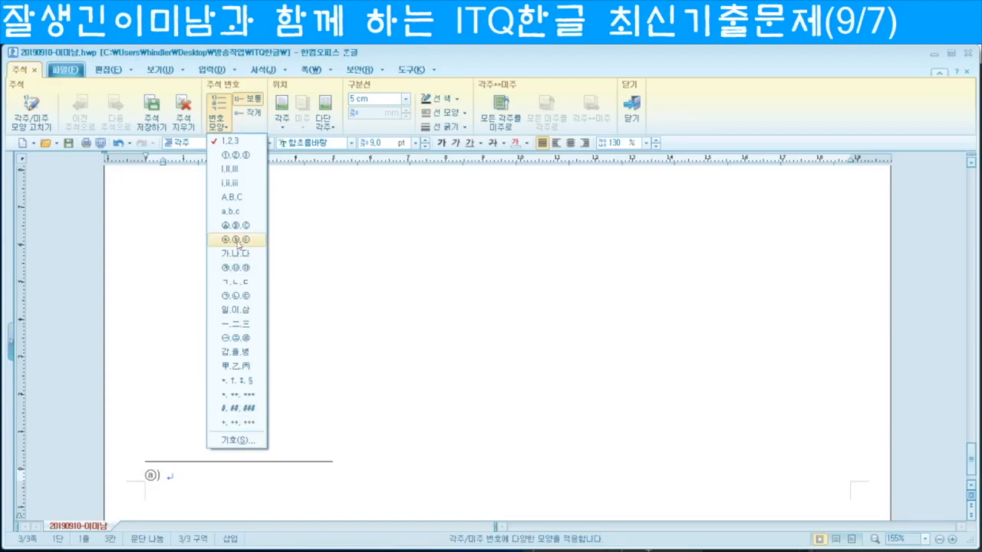
pyautogui.click(237, 440)
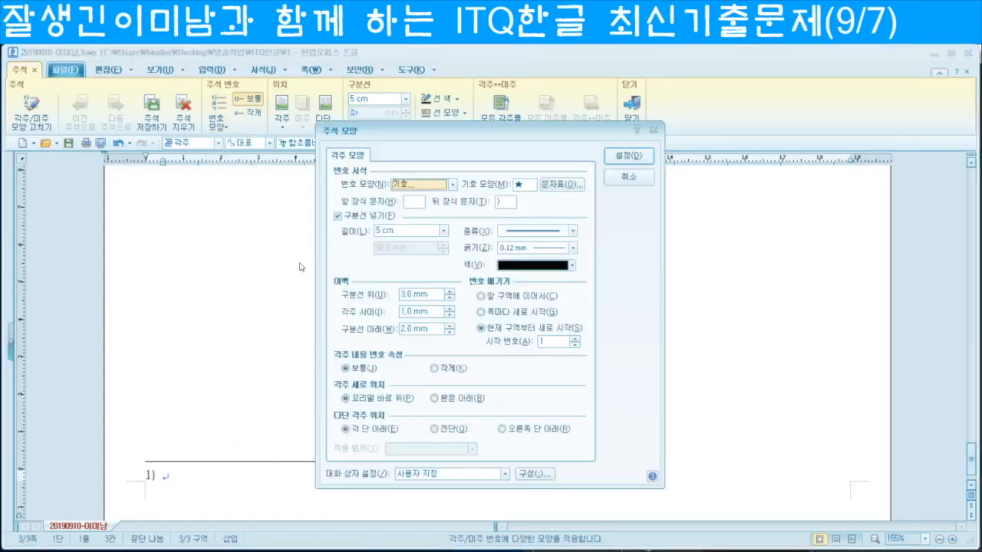
pyautogui.click(453, 185)
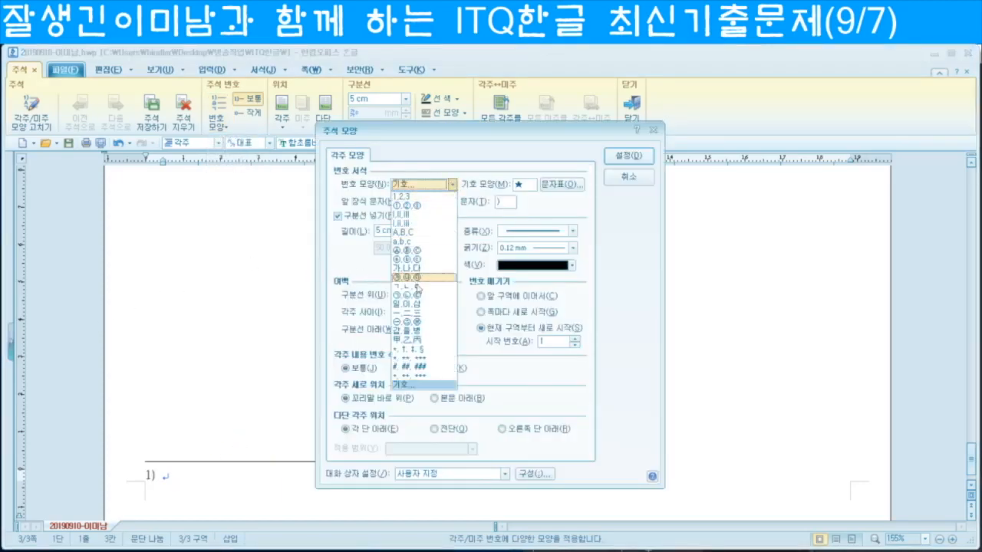
pyautogui.click(412, 261)
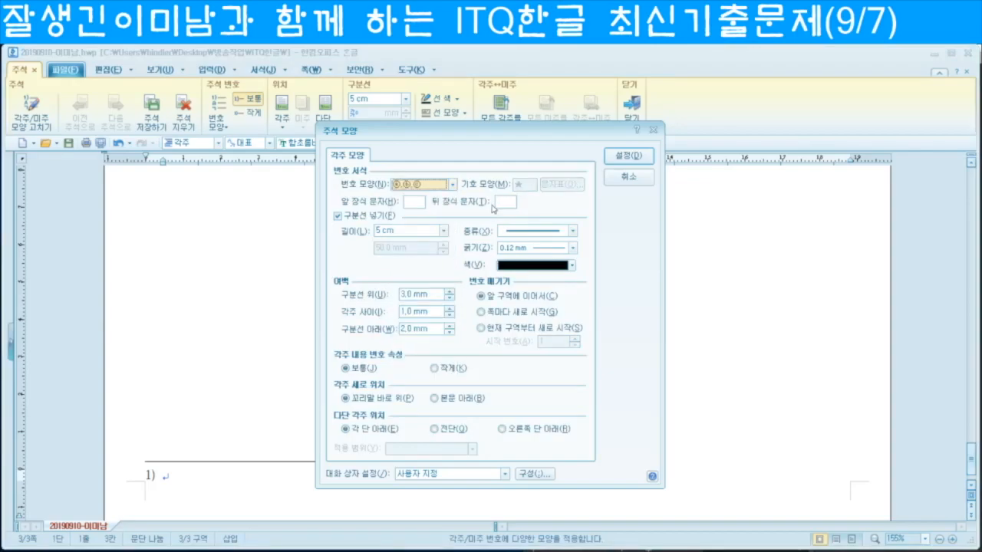
pyautogui.click(627, 156)
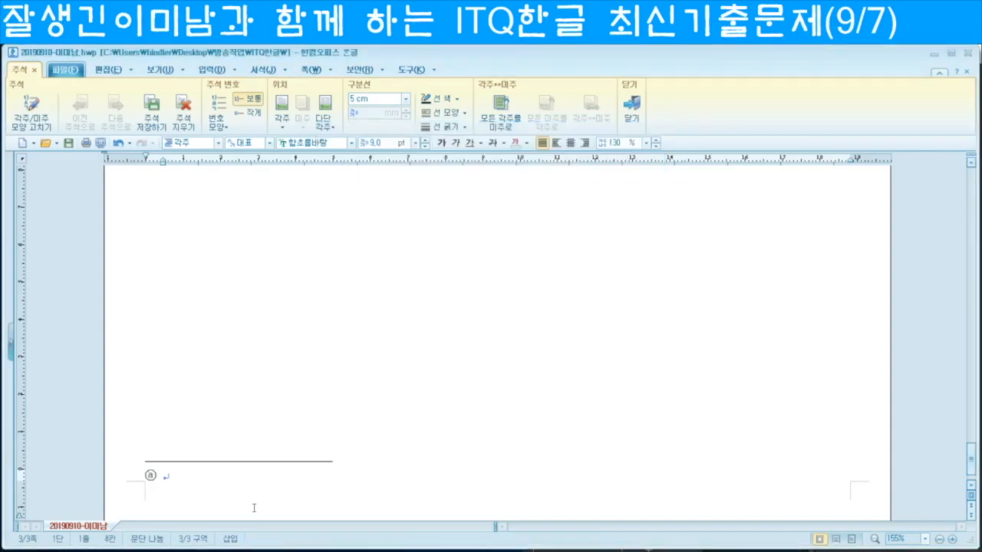
# Step: Type the footnote 'Virtual Reality의 약자로 현실이 아닌데도 실제처럼 생각하고 보이게 하는', fixing typos
pyautogui.write('Vir')
pyautogui.write('tual')
pyautogui.write('al ')
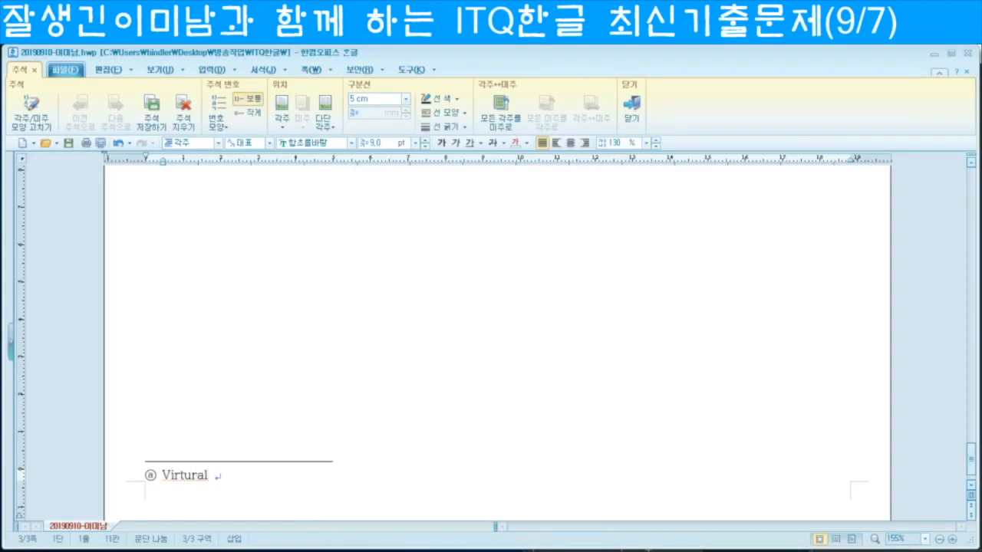
pyautogui.write('Reality의')
pyautogui.click(194, 476)
pyautogui.press('BackSpace')
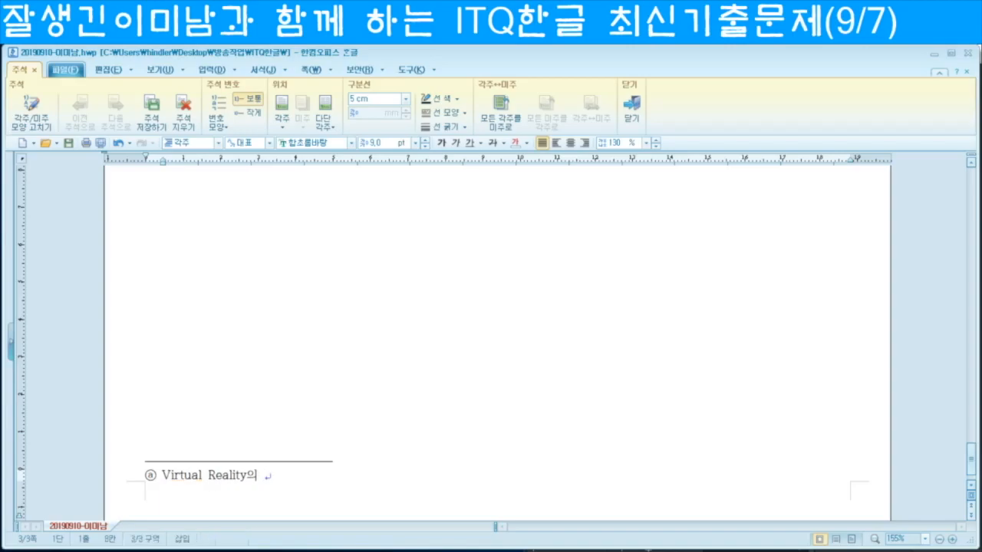
pyautogui.click(267, 477)
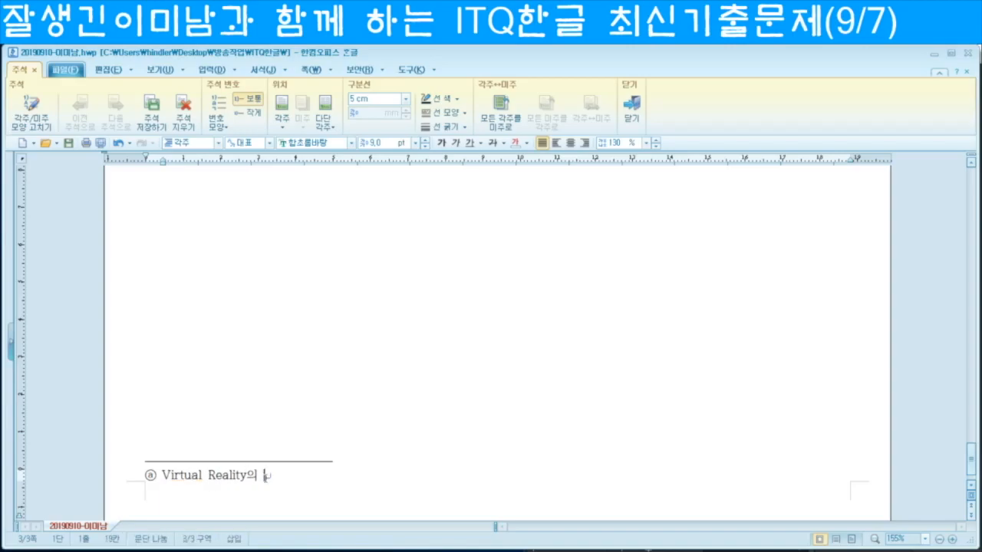
pyautogui.write('약자로')
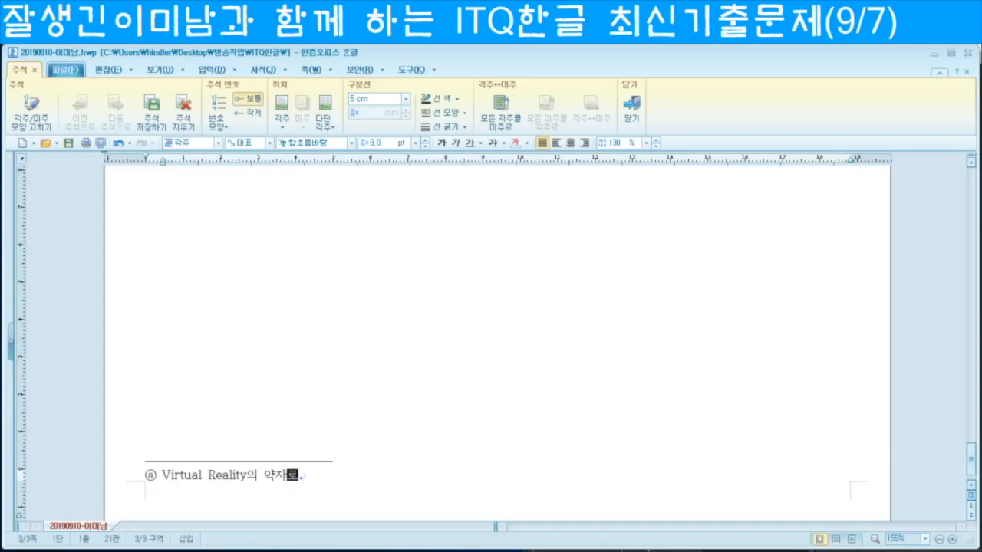
pyautogui.write(' 흔실ㅇ')
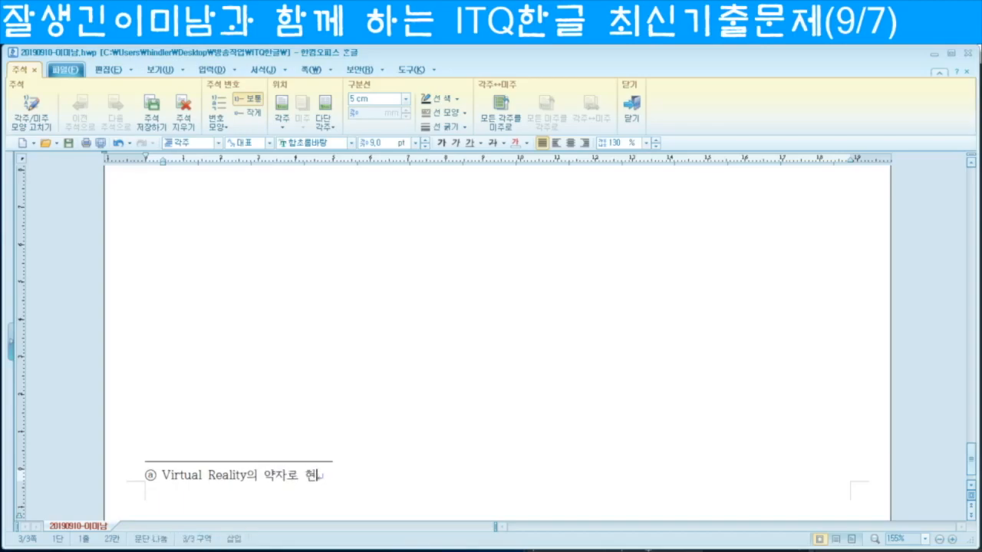
pyautogui.write('이 아닌데도 ')
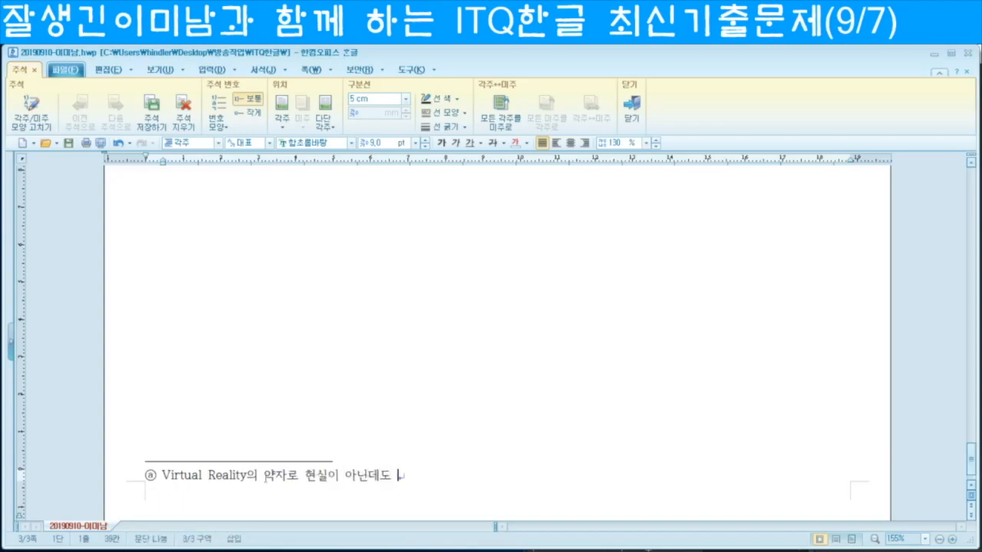
pyautogui.write('실제처럼 ')
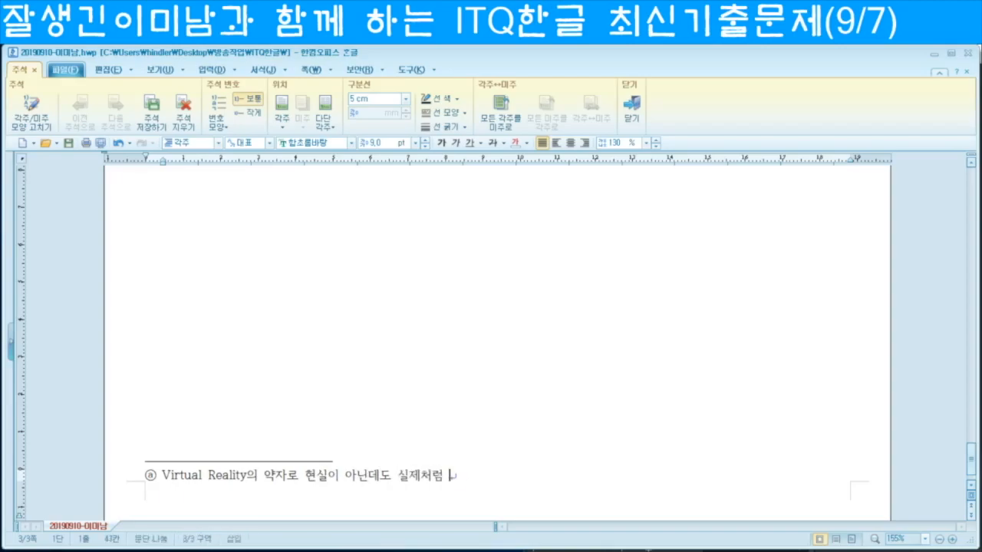
pyautogui.write('생각하고 보이게 하')
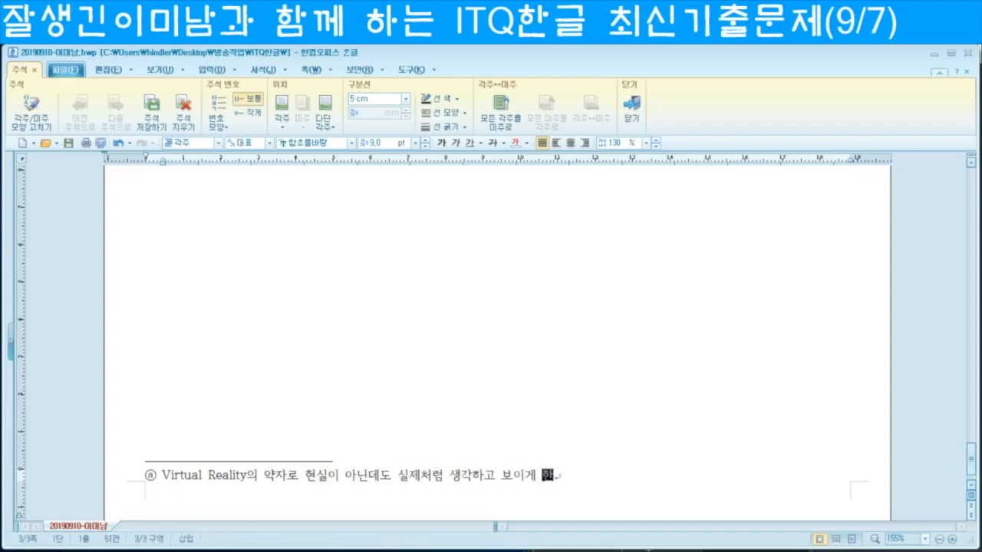
pyautogui.write('는 현실')
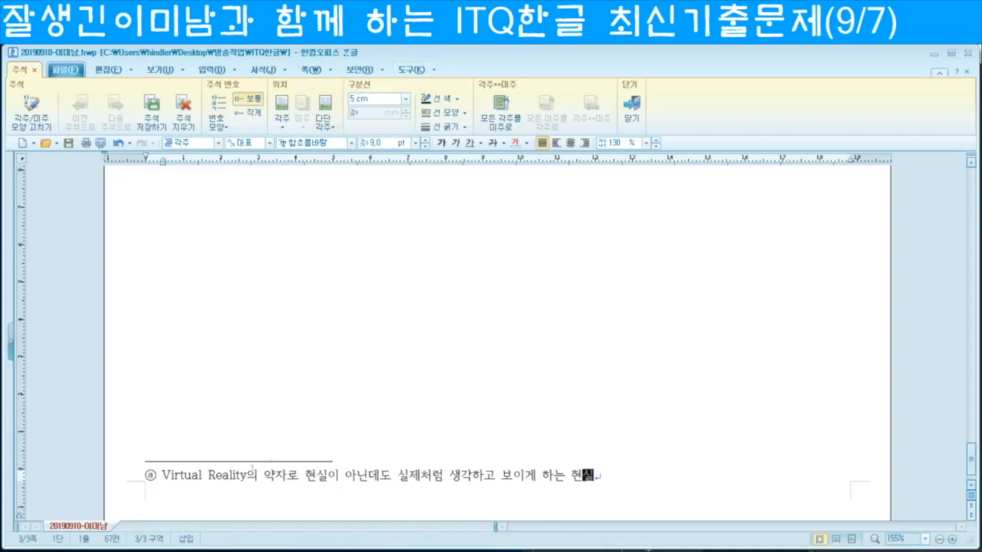
pyautogui.click(203, 475)
# Step: Leave footnote editing and start a new paragraph after 운영한다
pyautogui.click(632, 114)
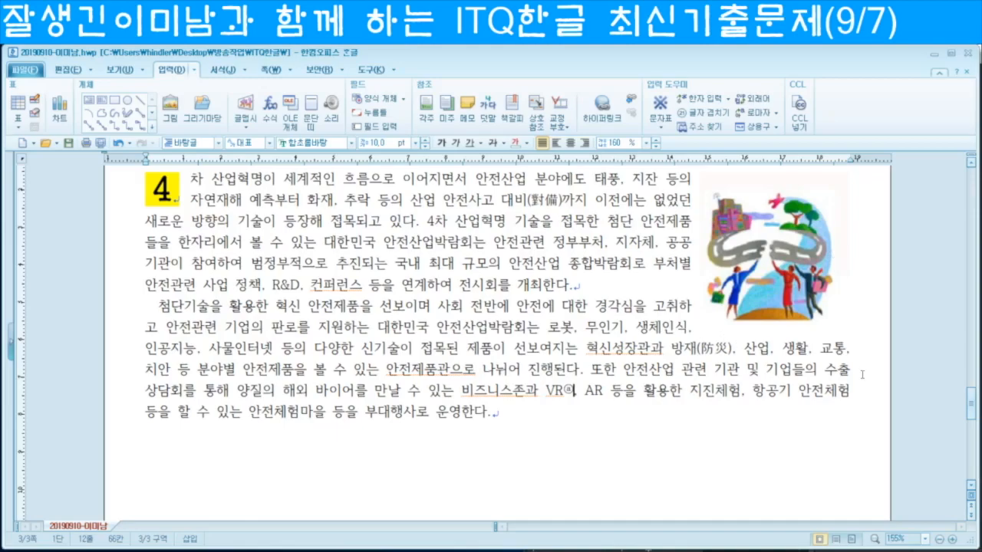
pyautogui.scroll(2, 518, 404)
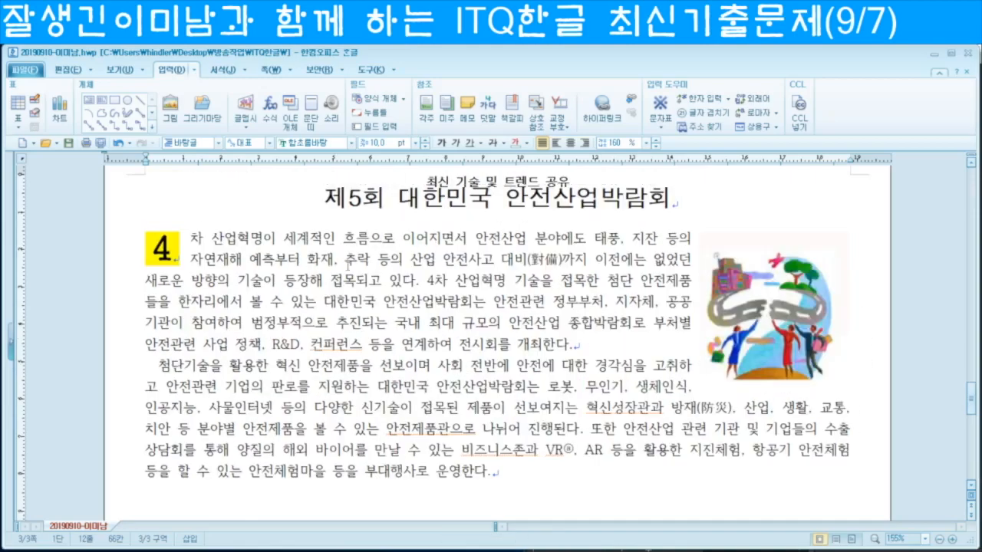
pyautogui.click(491, 472)
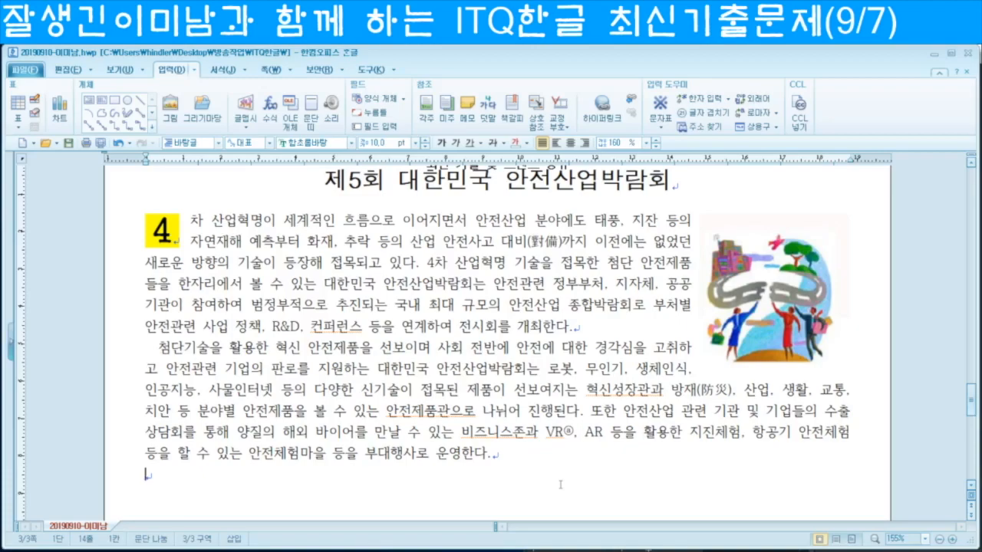
pyautogui.press('Return')
# Step: Convert ㅁ to the ◈ symbol and type 대한민국 안전산업박람회 개요
pyautogui.write('ㅁ')
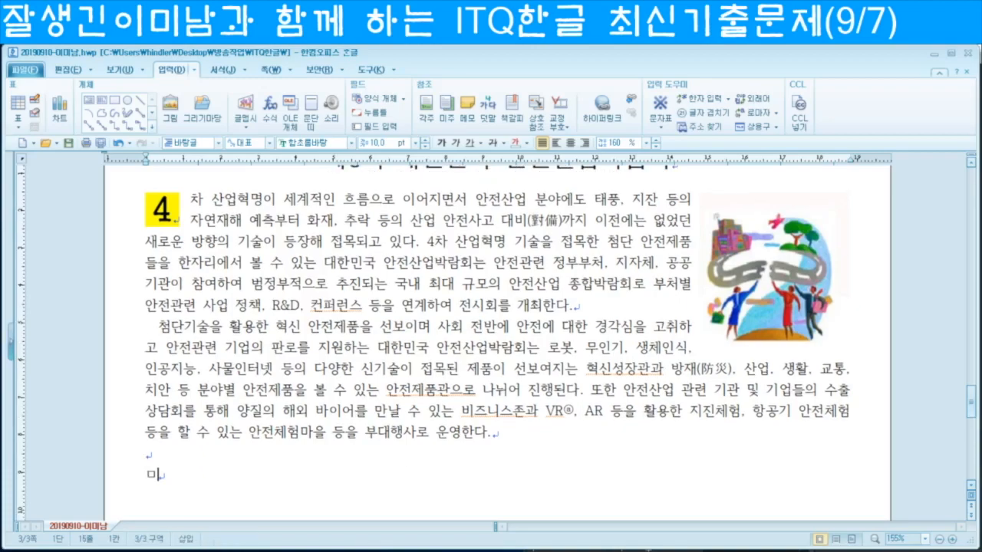
pyautogui.press('Hangul_Hanja')
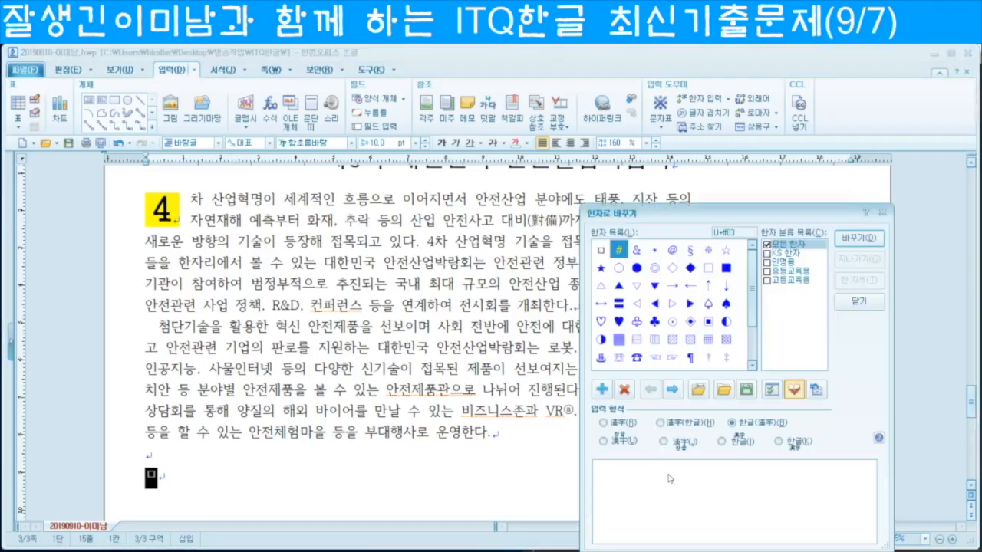
pyautogui.click(692, 323)
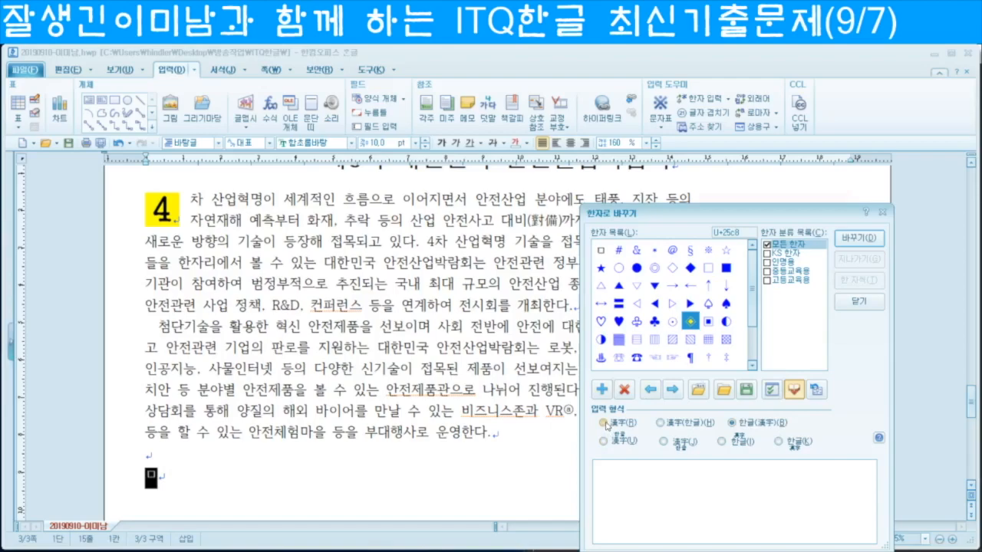
pyautogui.click(606, 423)
pyautogui.click(857, 240)
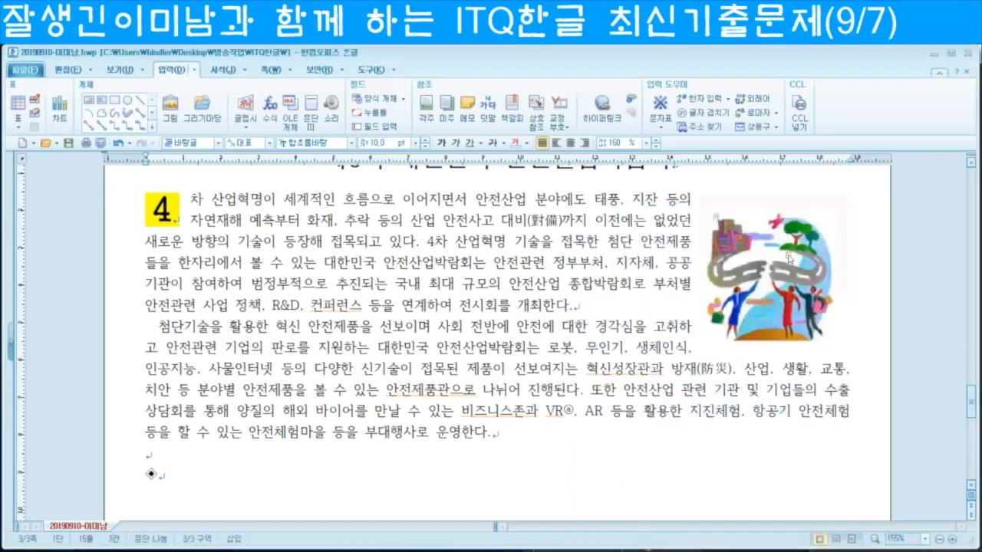
pyautogui.write('대')
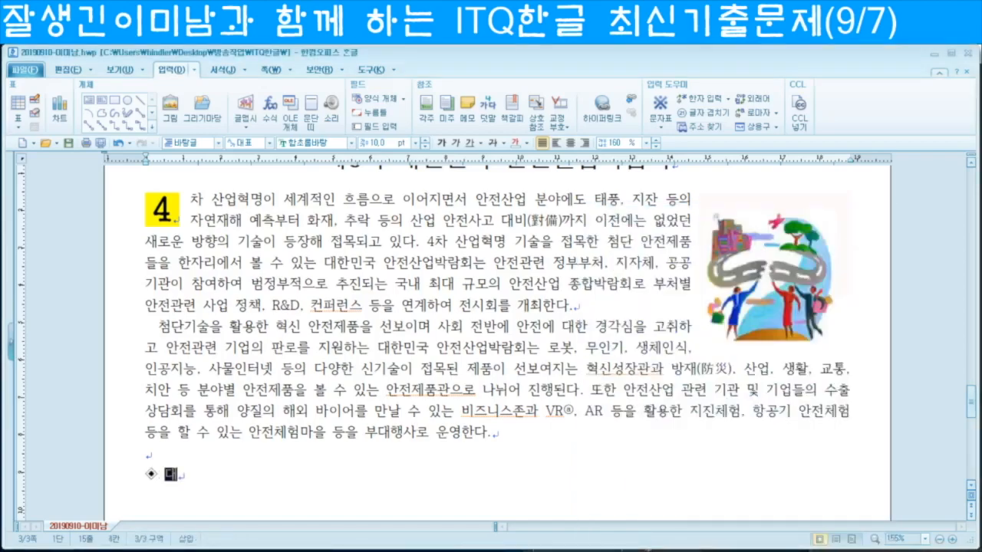
pyautogui.write('한민국 안')
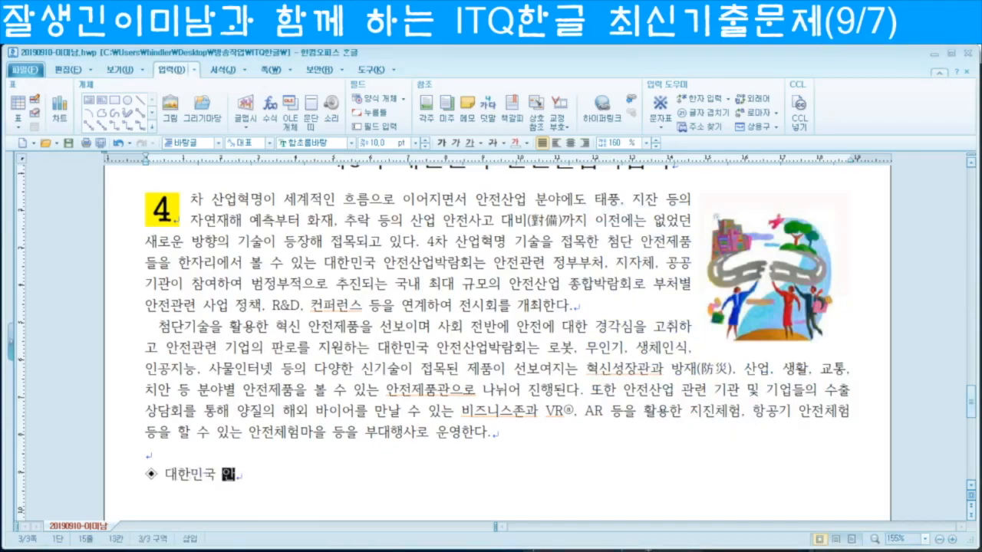
pyautogui.write('전산업박람회 개요')
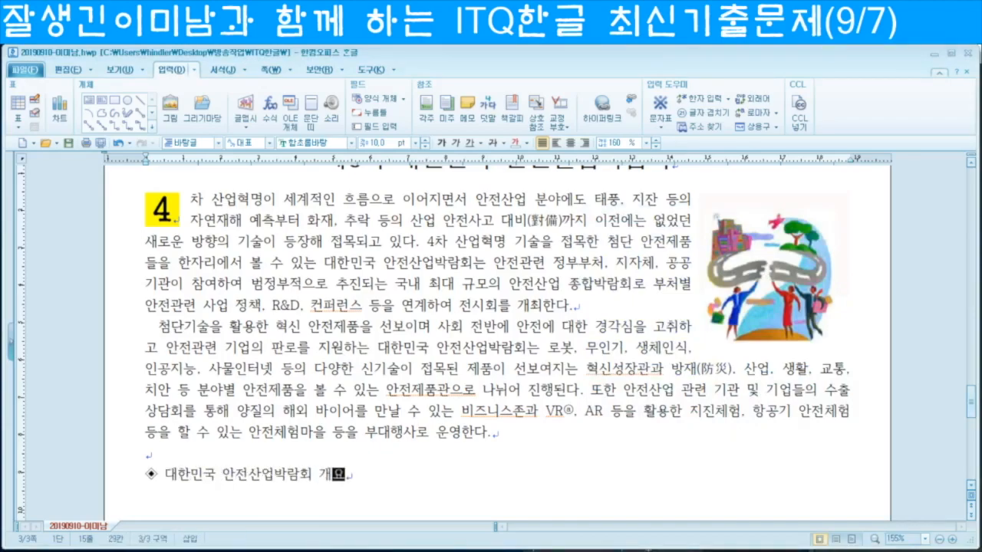
pyautogui.press('Return')
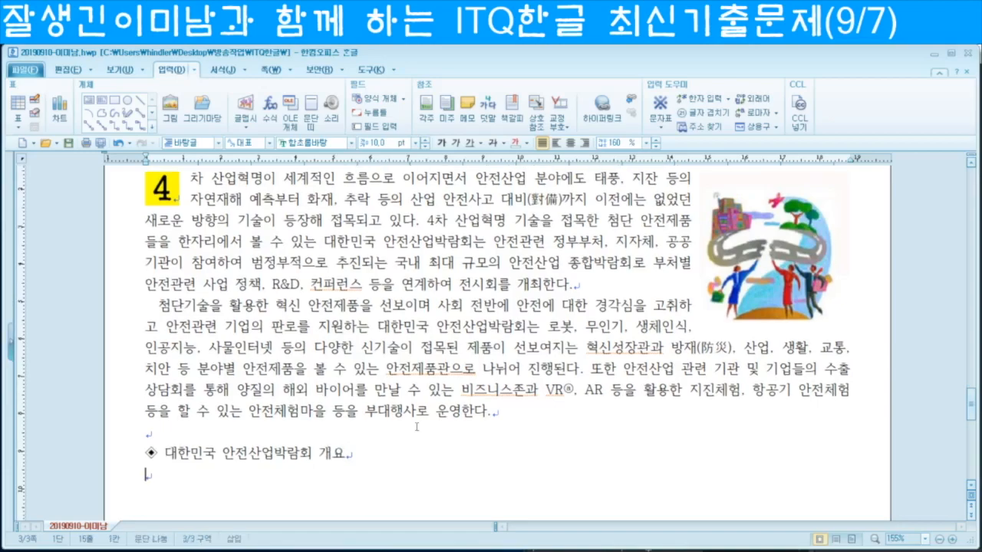
pyautogui.scroll(-3, 416, 427)
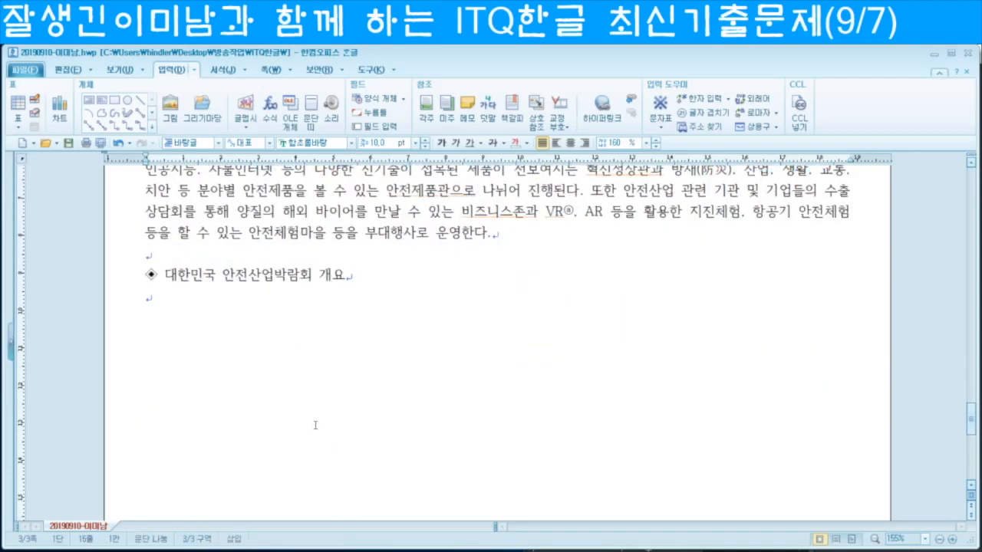
# Step: Type 기간 및 장소, dates 2019. 9. 24(수) - 2019. 9. 27(금), and 킨텍스 제1전시장 1-5홀
pyautogui.write('기간 및 장소.')
pyautogui.press('Return')
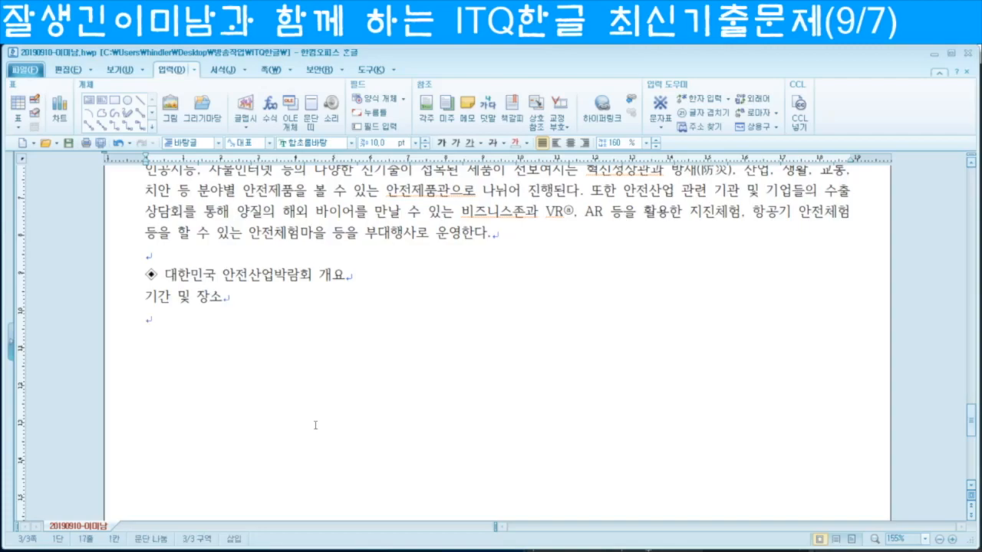
pyautogui.write('기간 : 2019')
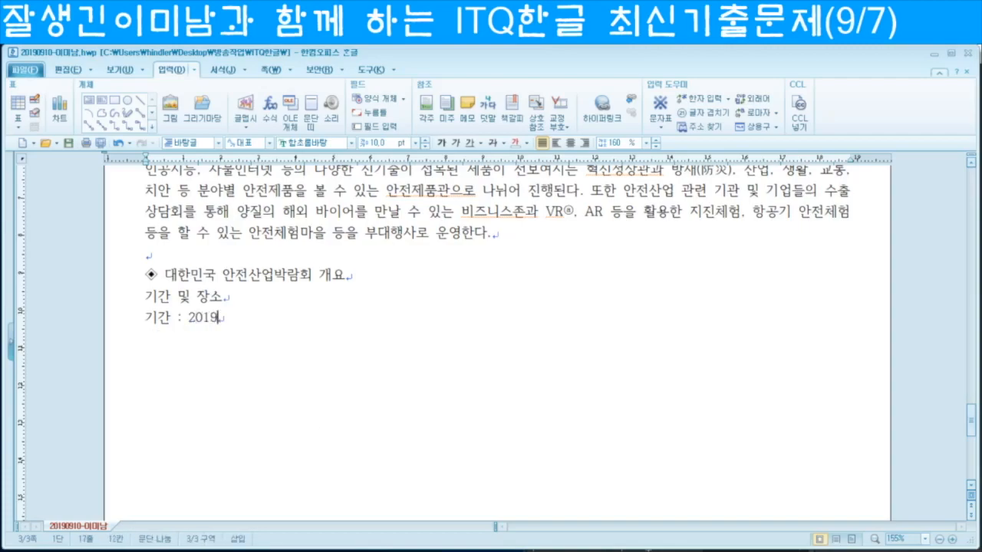
pyautogui.write('. 9. 2')
pyautogui.write('4')
pyautogui.write('(')
pyautogui.write('수) - ')
pyautogui.write('2019. ')
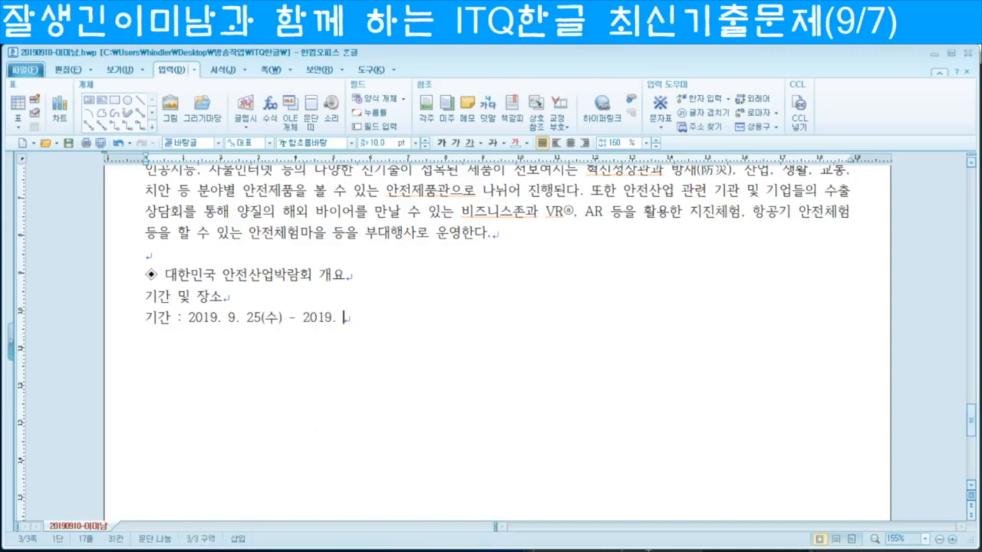
pyautogui.write('9. 27(금).')
pyautogui.press('Return')
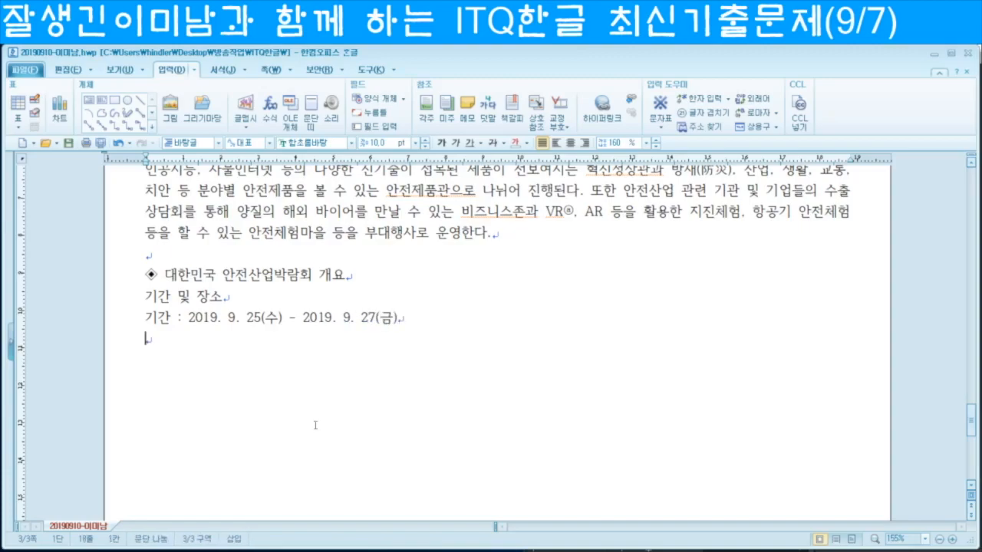
pyautogui.write('장소 : 킨텍스 ')
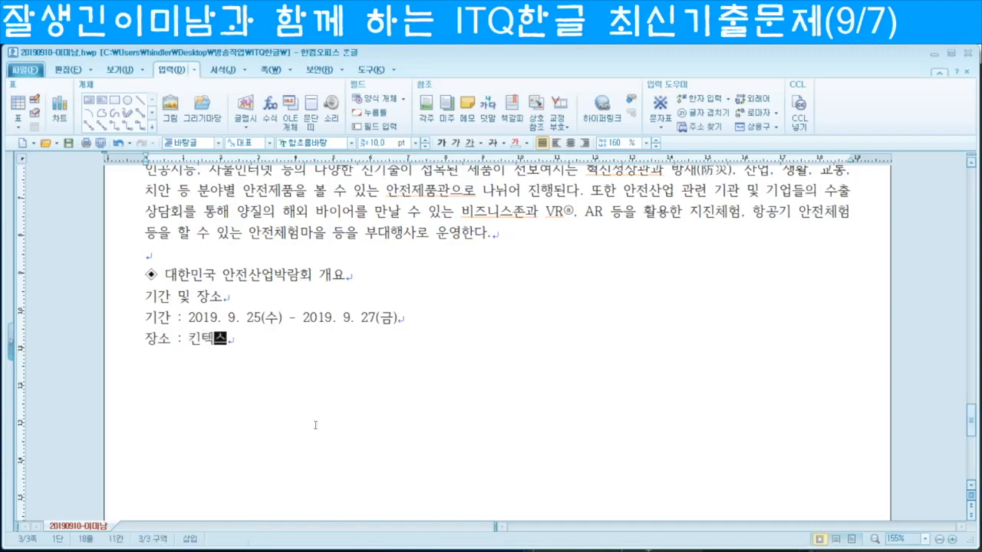
pyautogui.write('제1전시장 ')
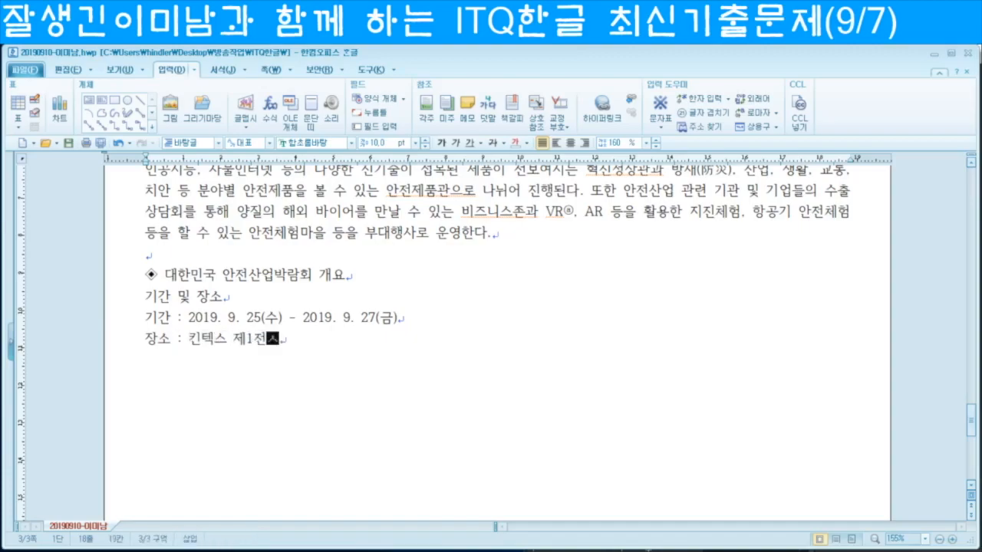
pyautogui.write('1-5홀')
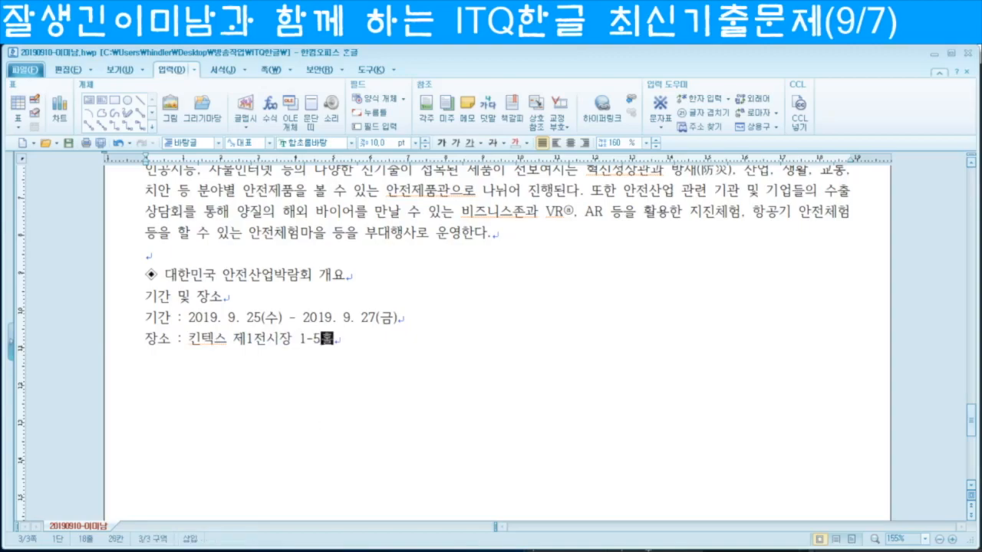
pyautogui.press('Return')
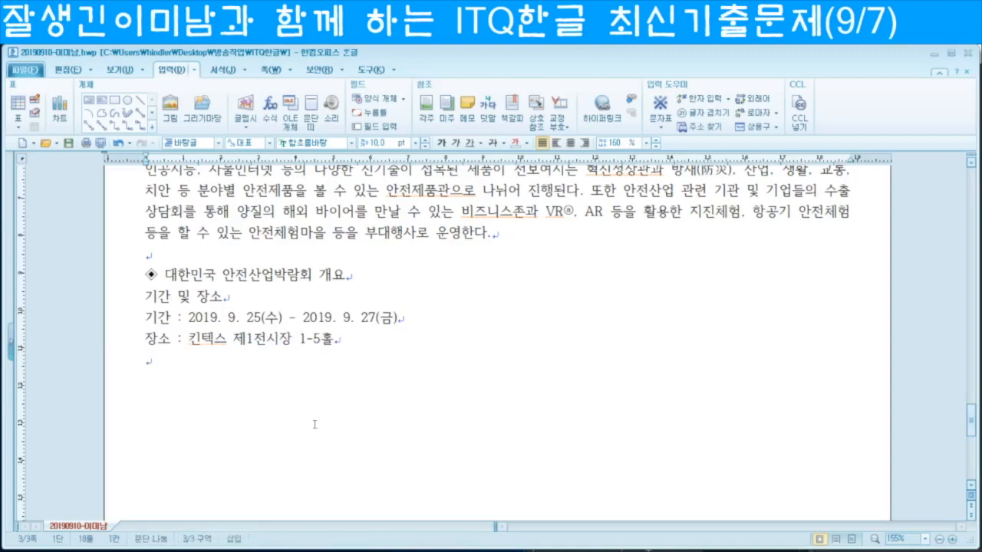
# Step: Add 주최 및 프로그램 with the organizers line and 프로그램 : 전시, 컨퍼런스, 비즈니스 프로그램, 안전체험마을 등
pyautogui.write('주최 및 플')
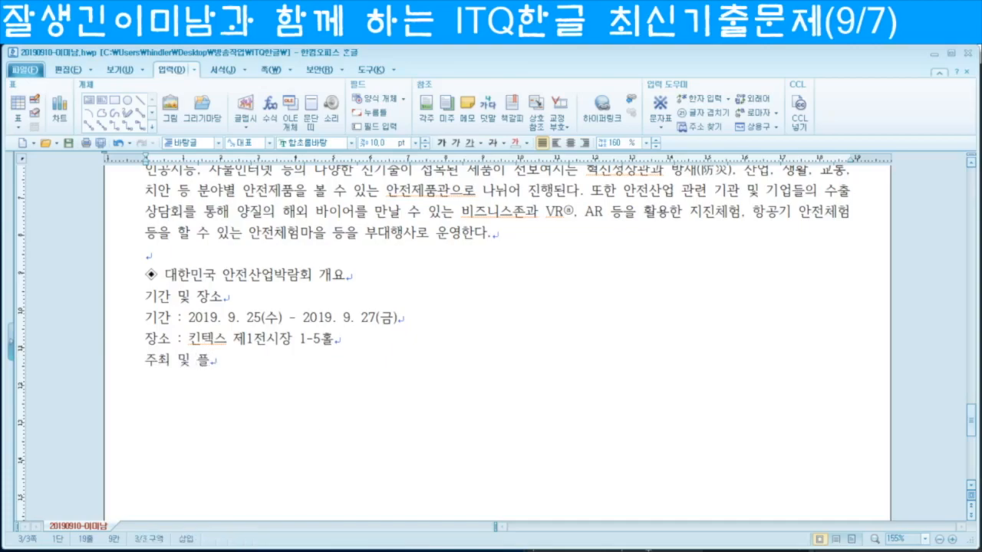
pyautogui.write('로그램')
pyautogui.press('Return')
pyautogui.write('주최 : ')
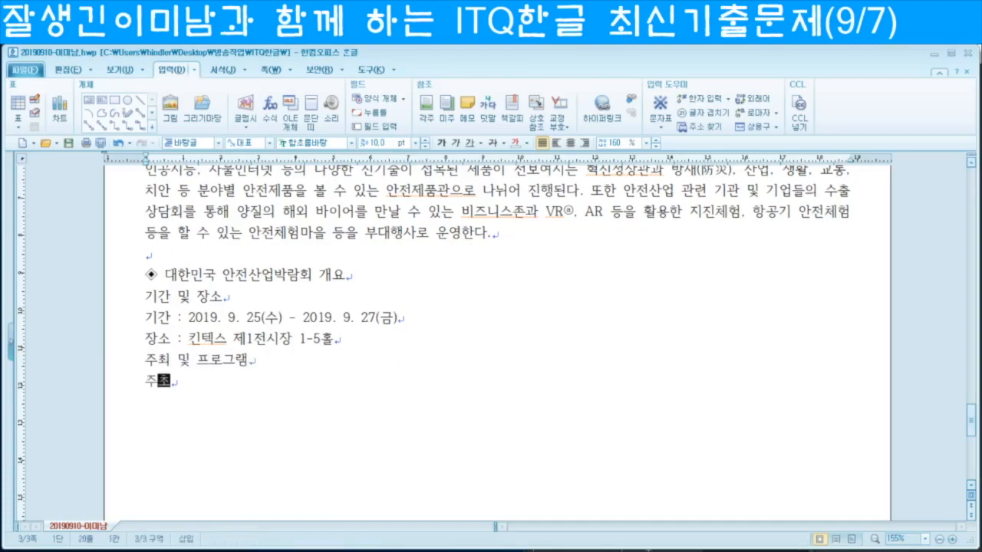
pyautogui.write('행정안저')
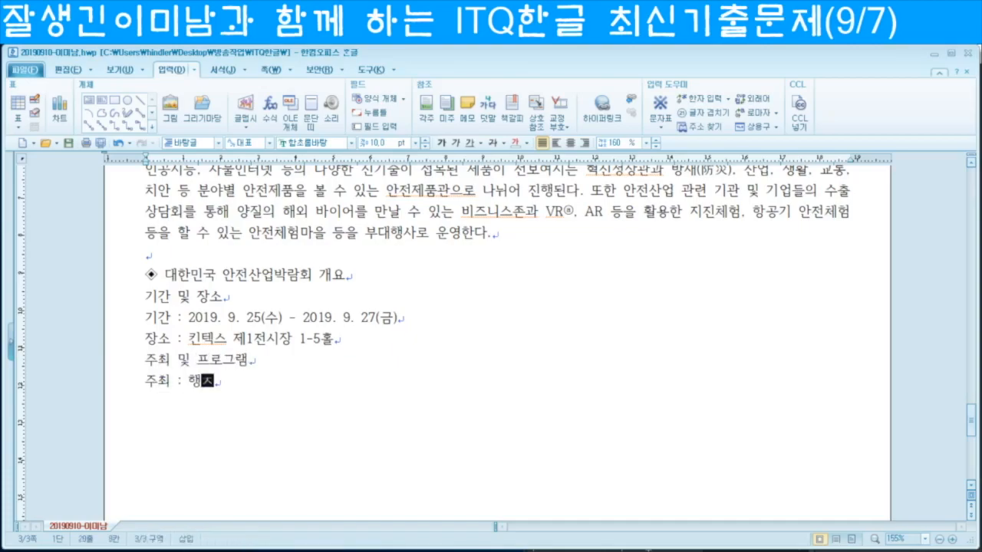
pyautogui.write('부')
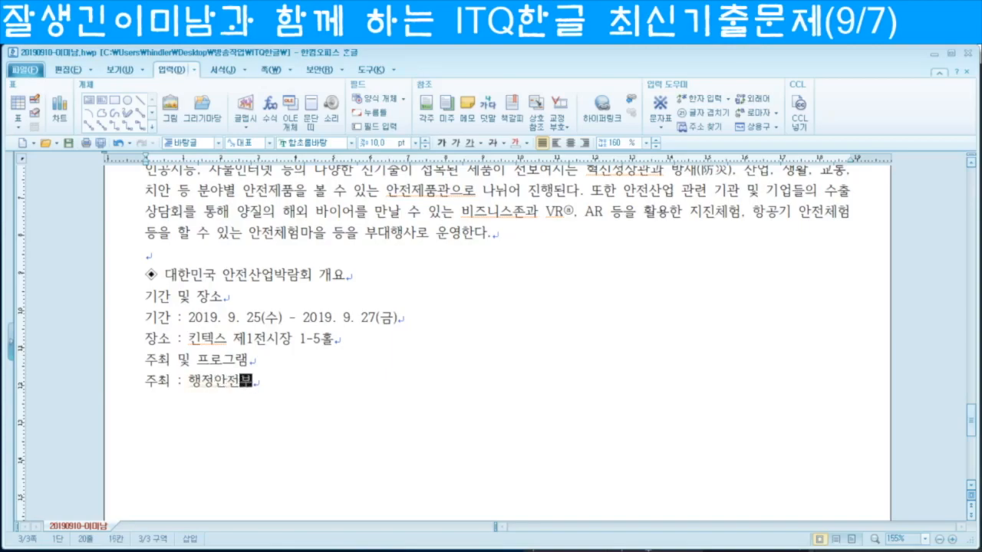
pyautogui.write(', 산업통상부')
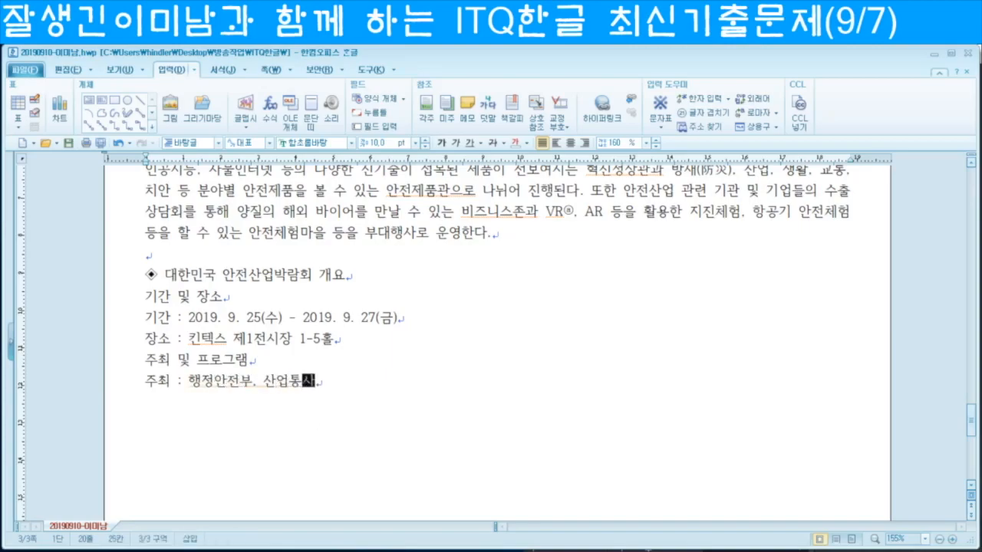
pyautogui.write('원부, 경기도')
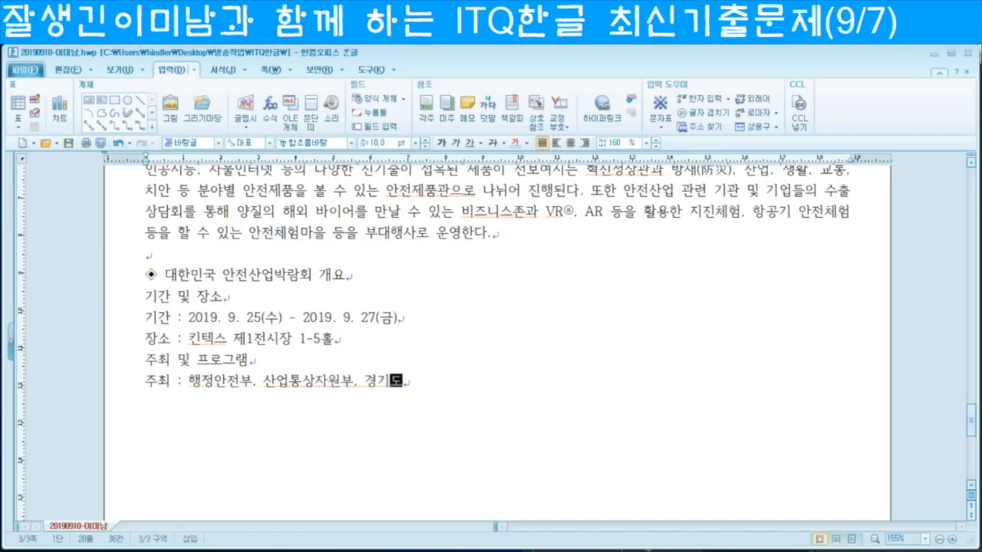
pyautogui.press('Return')
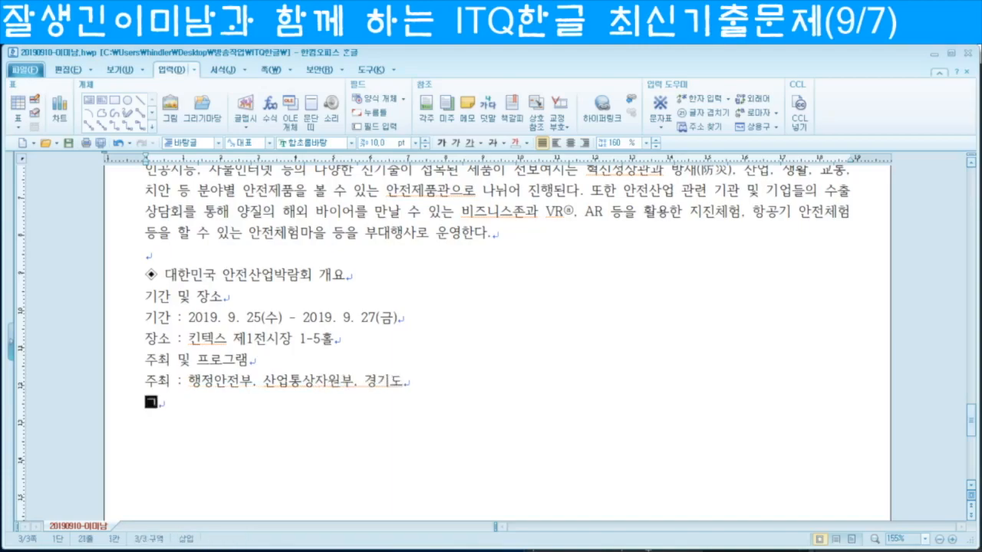
pyautogui.write('프로그램')
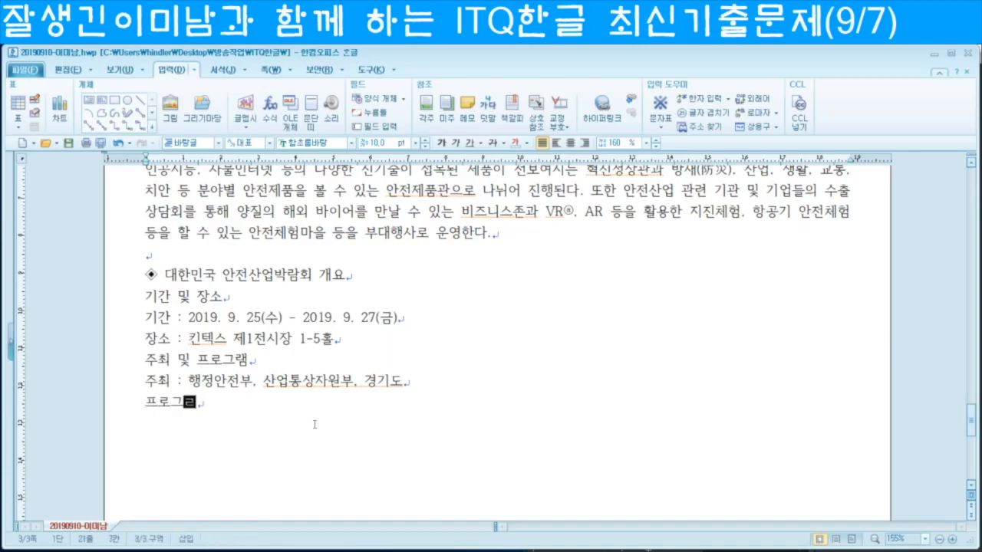
pyautogui.write(' : 전')
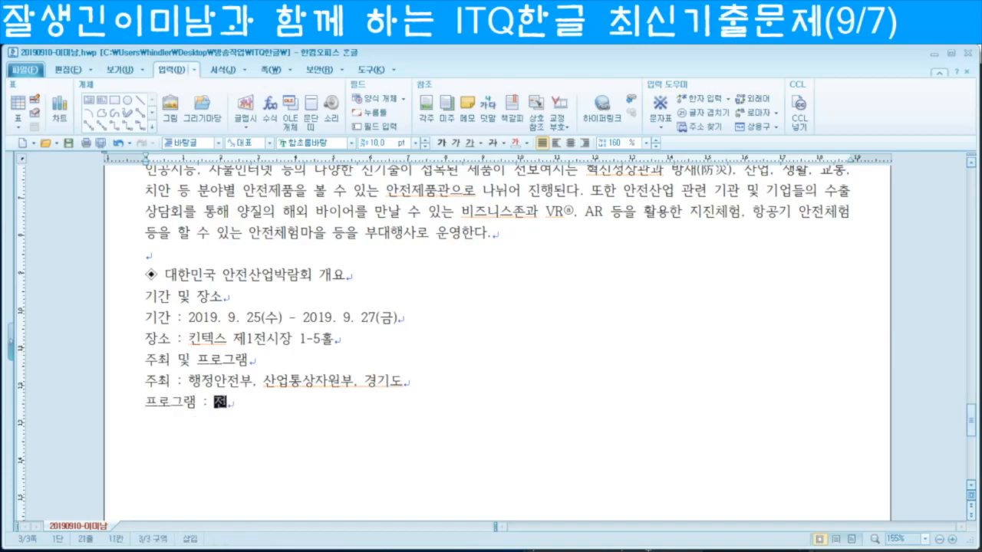
pyautogui.write('시, 컨ㅍㅓ런스, 비즈')
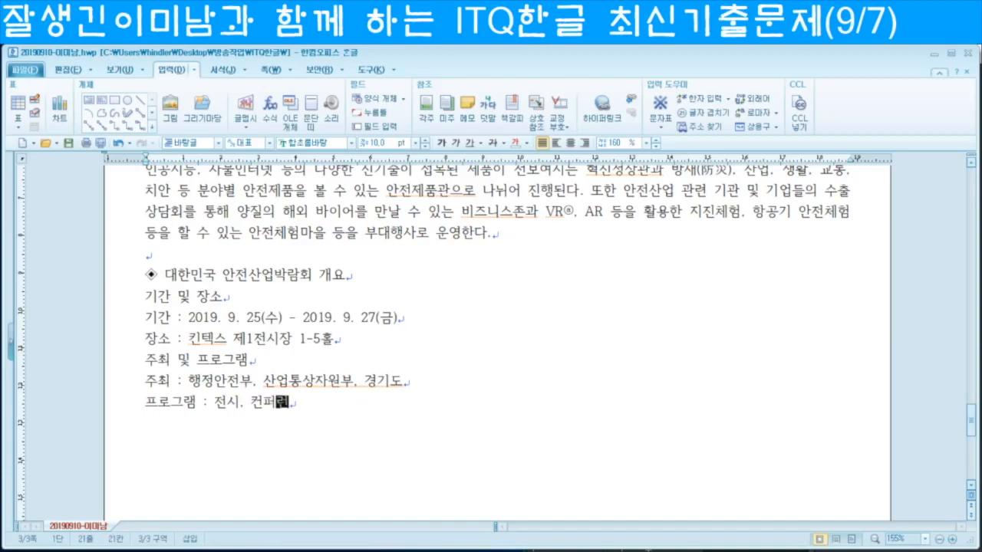
pyautogui.write('니스 프로그ㄹ')
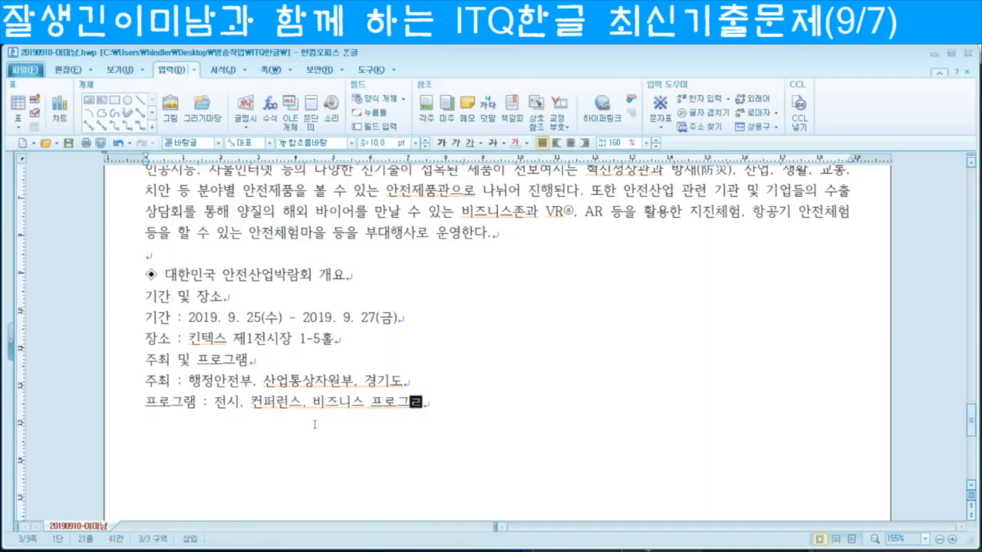
pyautogui.write('ㅐㅁ, ㅇㅏㄴㅈㅓㄴㅊㅔㅎㅓㅁㅁㅏㅇㅡㄹ ㄷ')
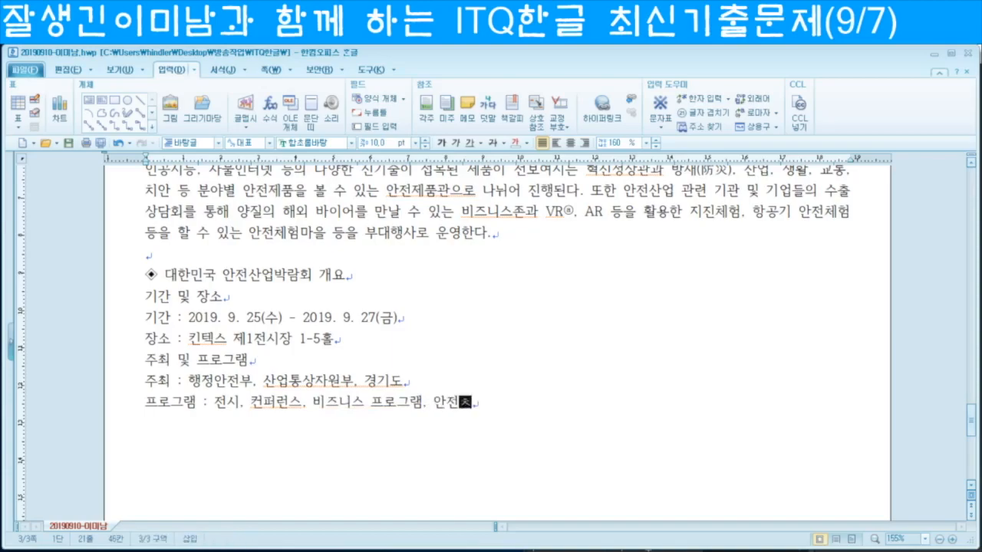
pyautogui.write('ㅡㅇ')
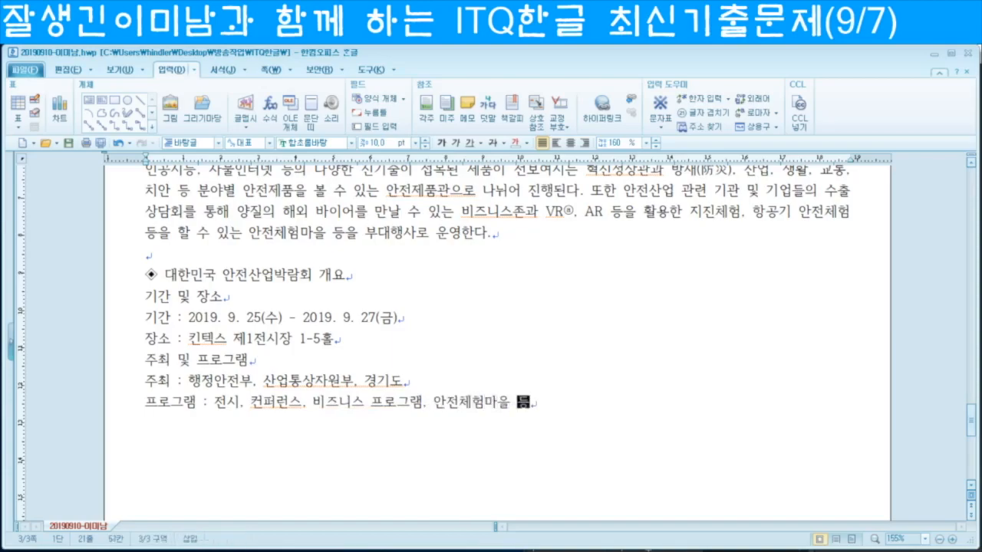
pyautogui.press('Return')
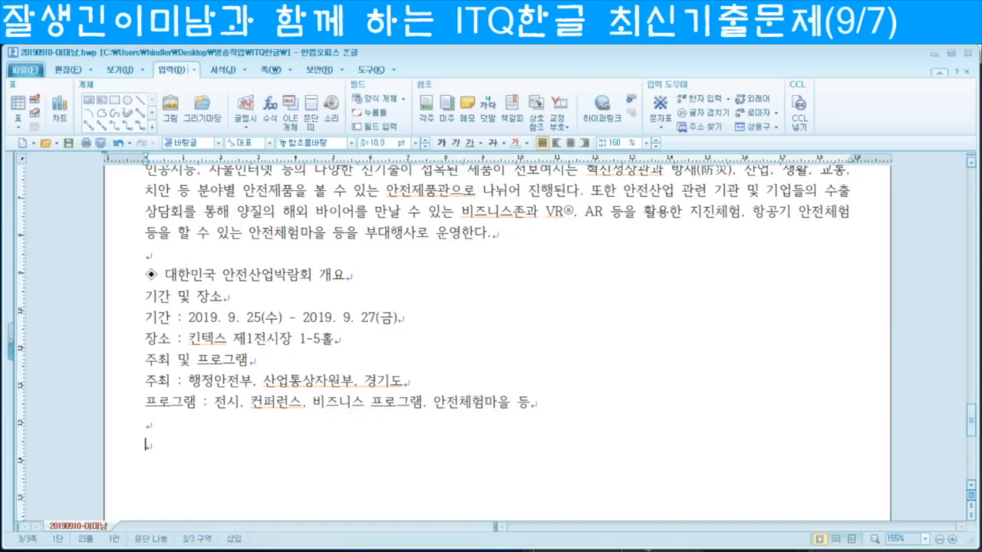
# Step: Type ◈ 주요 컨퍼런스 프로그램 using the ㅁ symbol list, followed by a new line
pyautogui.write('ㅁ')
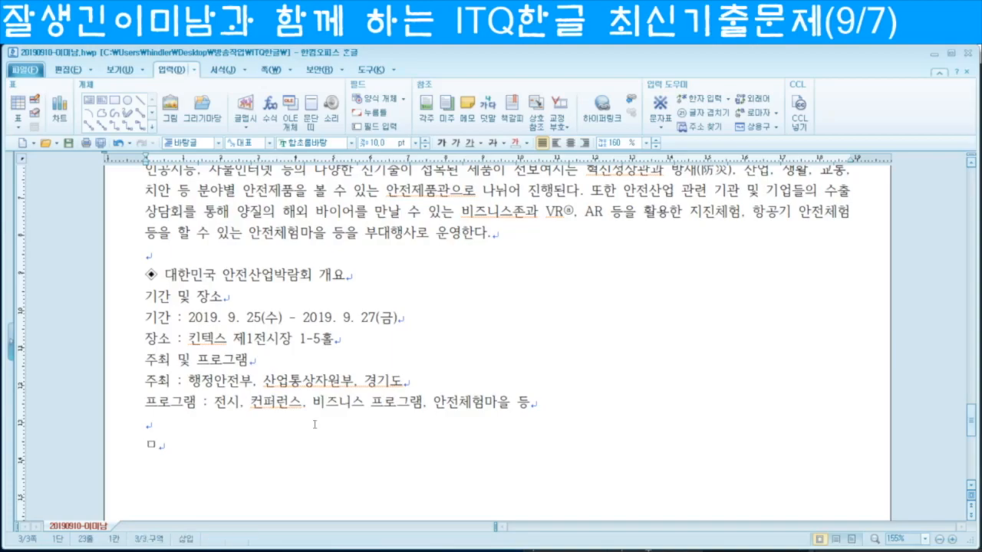
pyautogui.press('Hangul_Hanja')
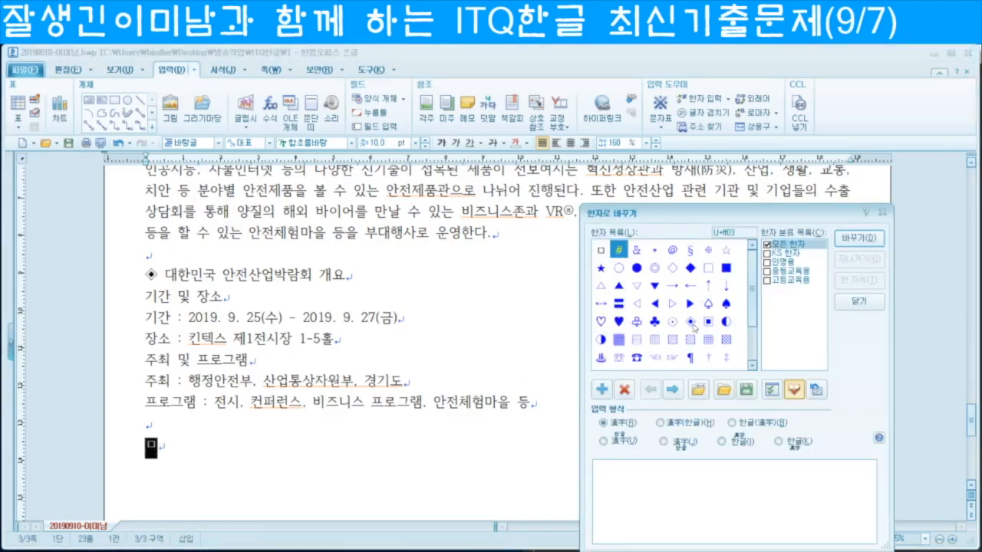
pyautogui.click(693, 326)
pyautogui.click(851, 246)
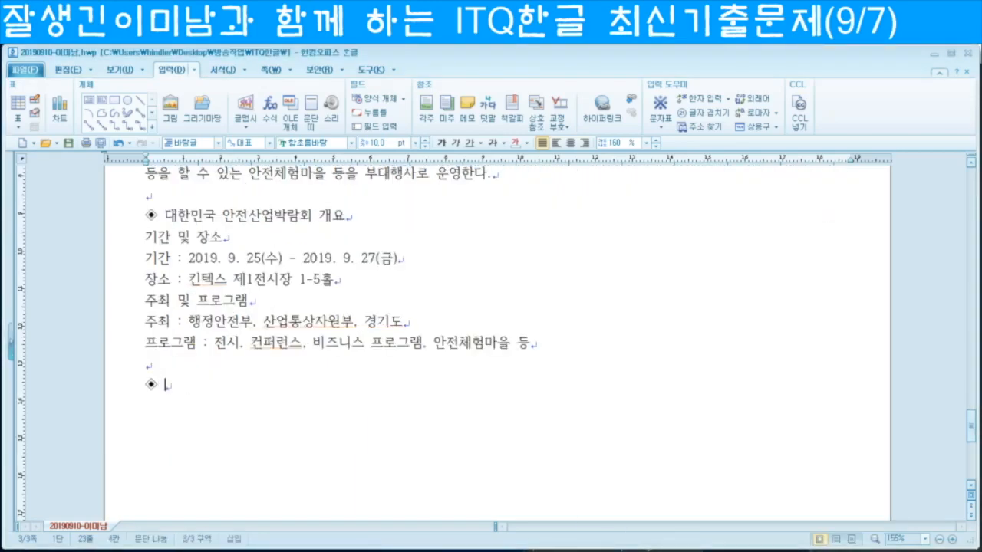
pyautogui.write('주요 컨퍼')
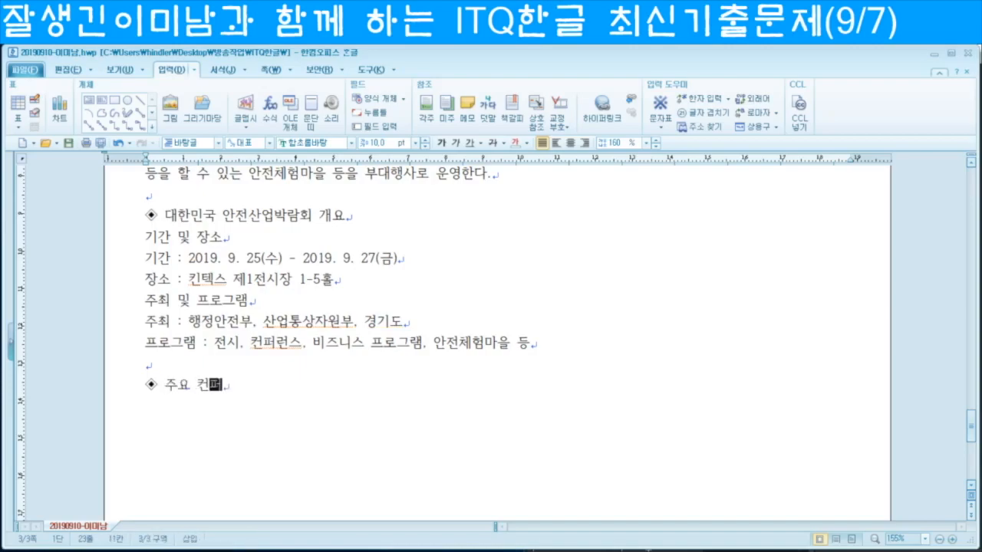
pyautogui.write('런스 프로그램')
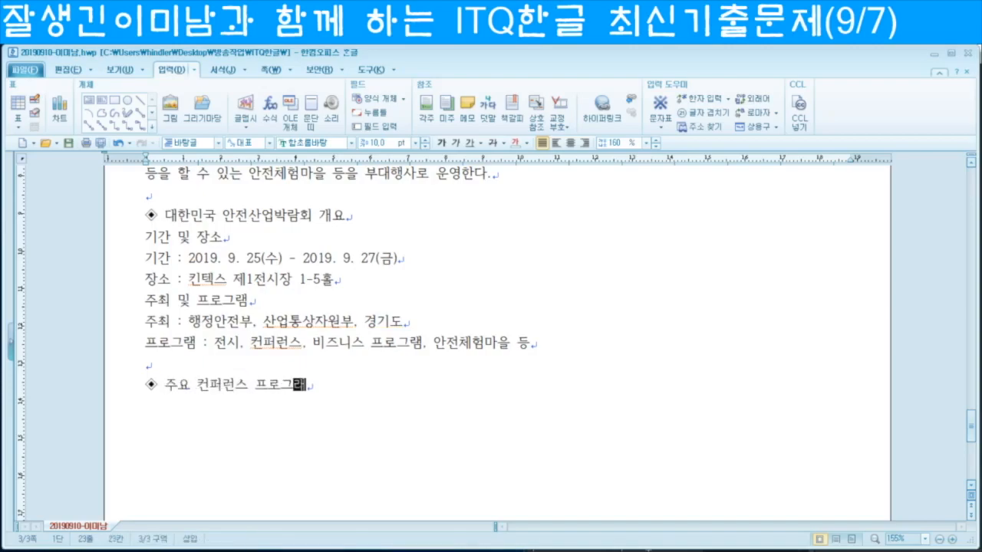
pyautogui.press('Return')
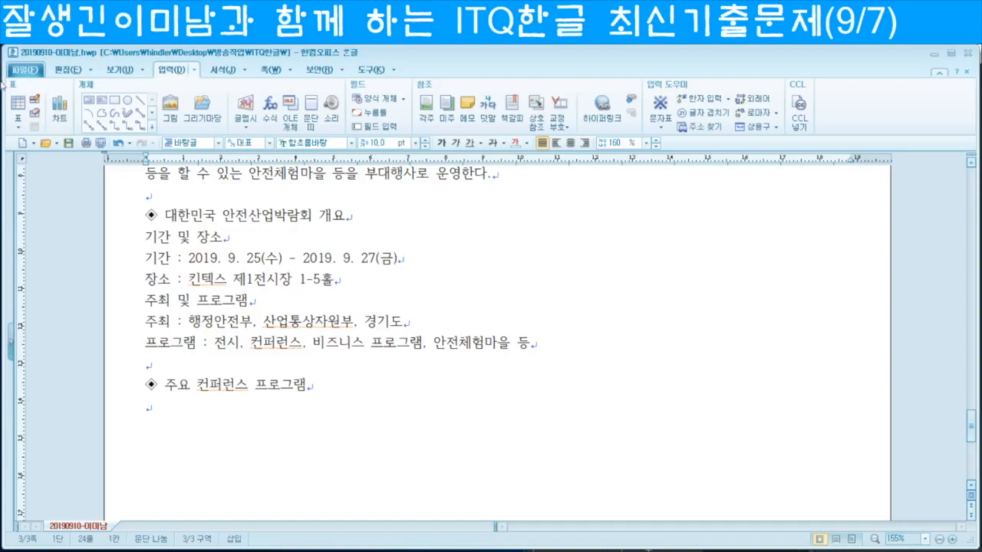
# Step: Insert a 5×6 table and merge first-column rows 2–3 and third-column rows 4–5
pyautogui.click(18, 126)
pyautogui.click(75, 157)
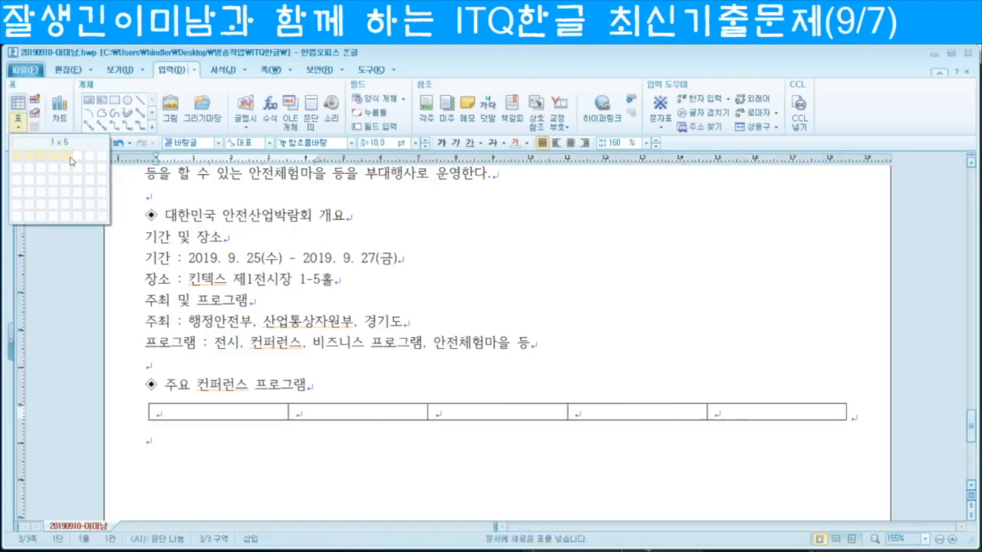
pyautogui.click(63, 214)
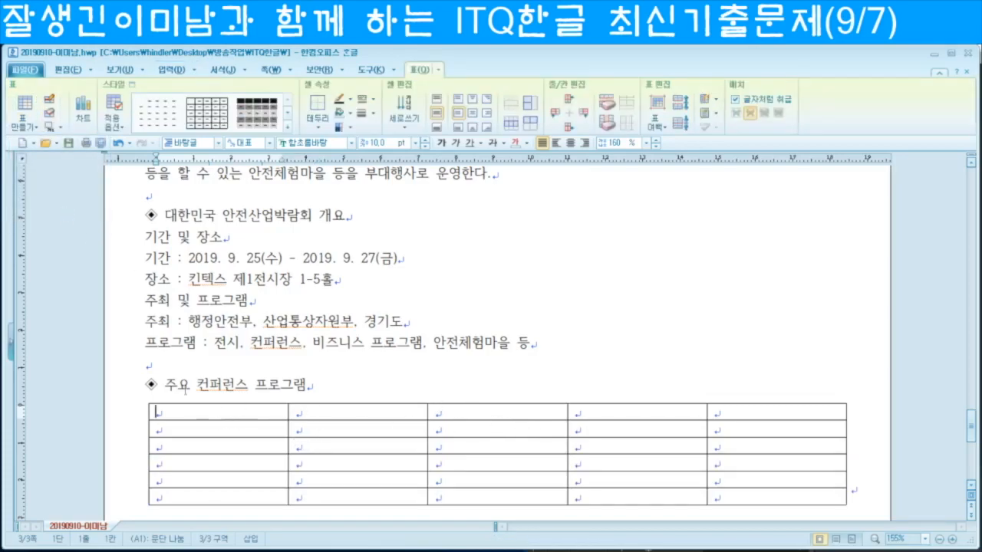
pyautogui.moveTo(204, 427); pyautogui.dragTo(201, 441)
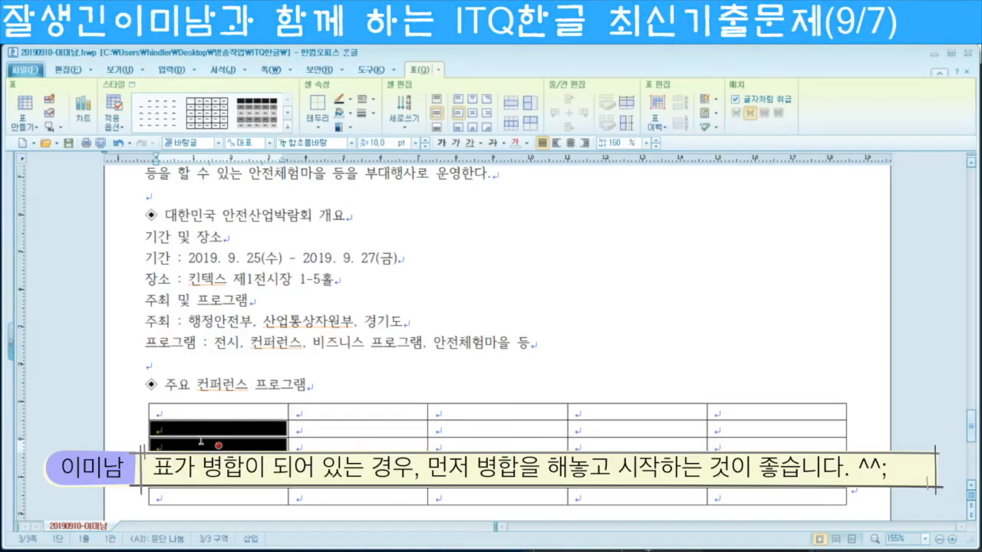
pyautogui.press('m')
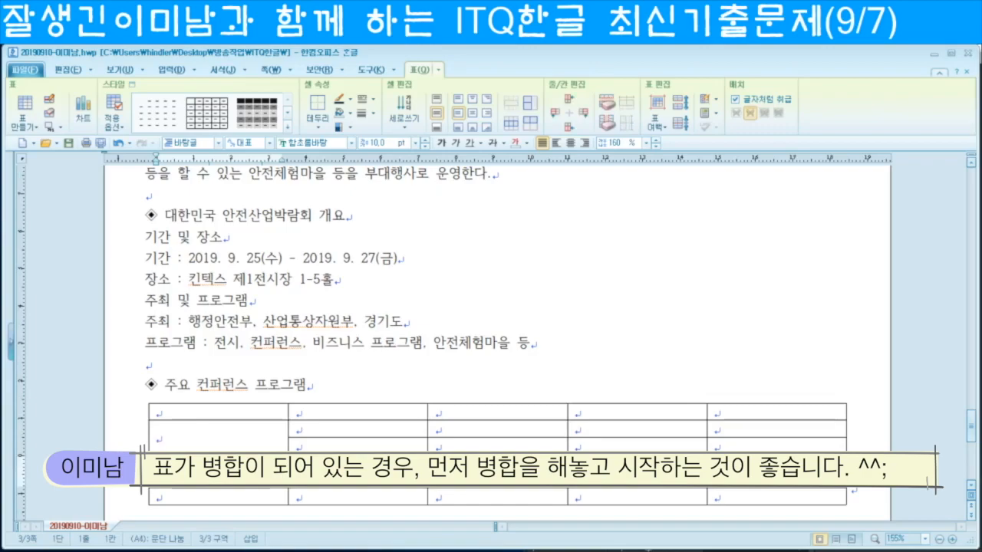
pyautogui.click(497, 479)
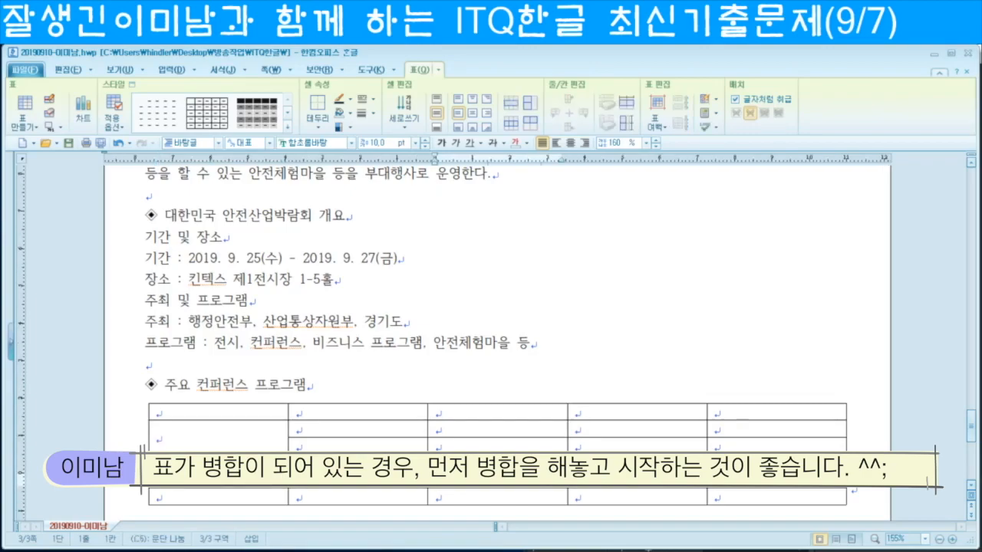
pyautogui.press('m')
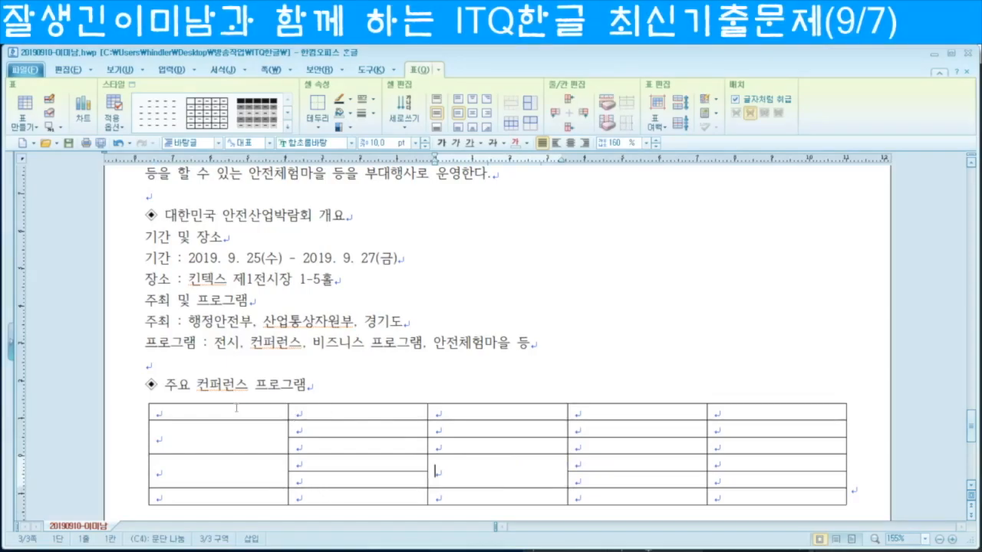
# Step: Narrow the first three table columns and widen the last one
pyautogui.moveTo(287, 437); pyautogui.dragTo(221, 452)
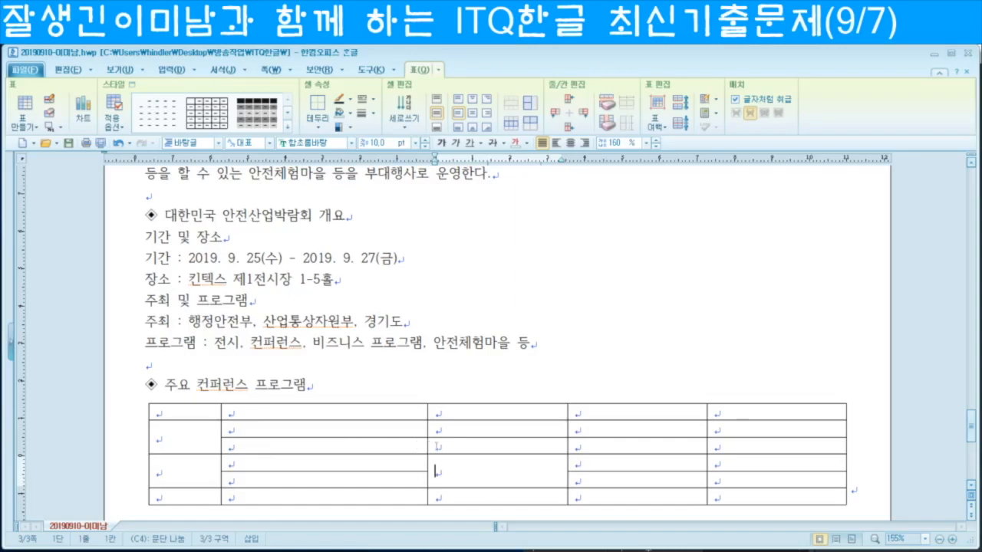
pyautogui.moveTo(428, 433); pyautogui.dragTo(308, 438)
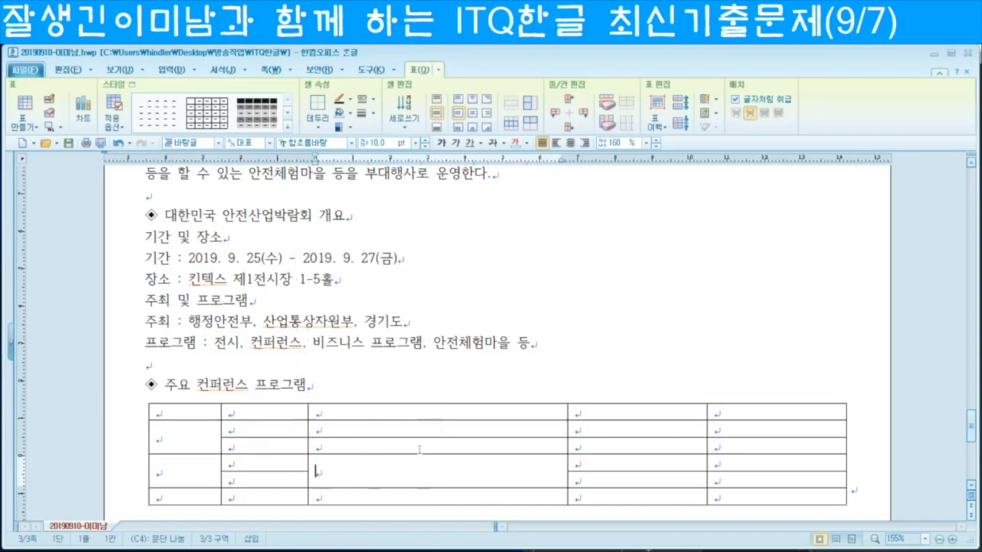
pyautogui.moveTo(568, 428); pyautogui.dragTo(418, 434)
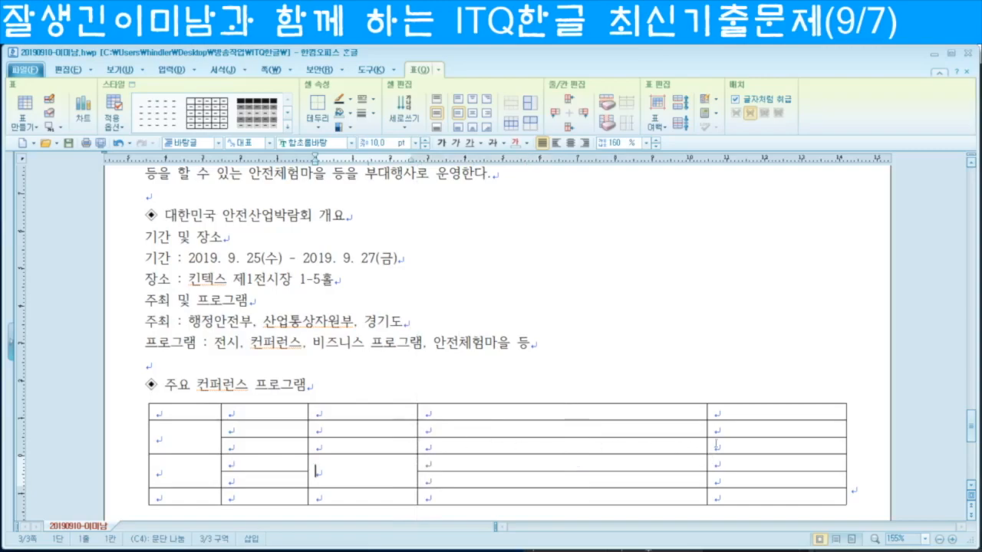
pyautogui.moveTo(708, 448); pyautogui.dragTo(658, 454)
# Step: Enter headers 구분, 시간, 장소, 내용, 주관기관 and the 1일차 session rows, widening 내용
pyautogui.click(181, 412)
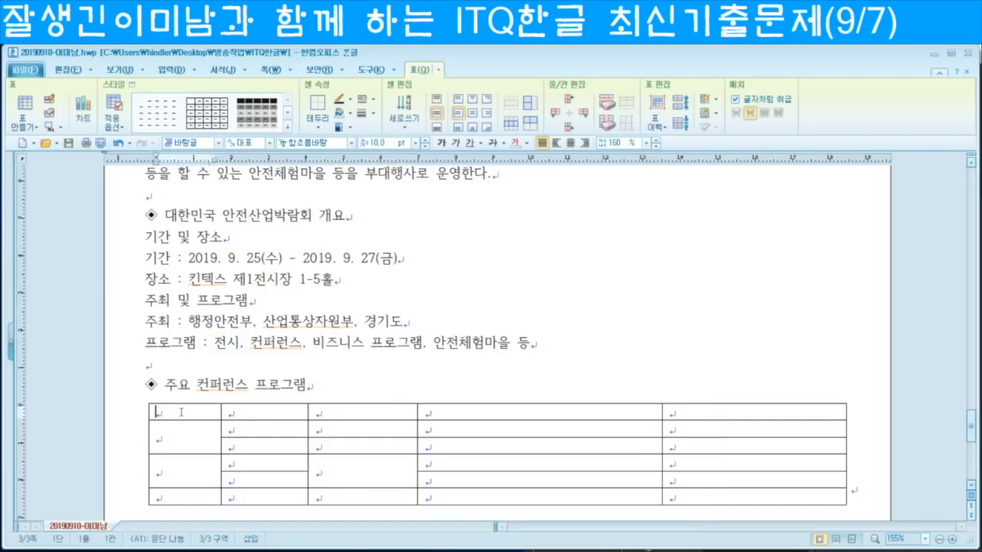
pyautogui.write('구분')
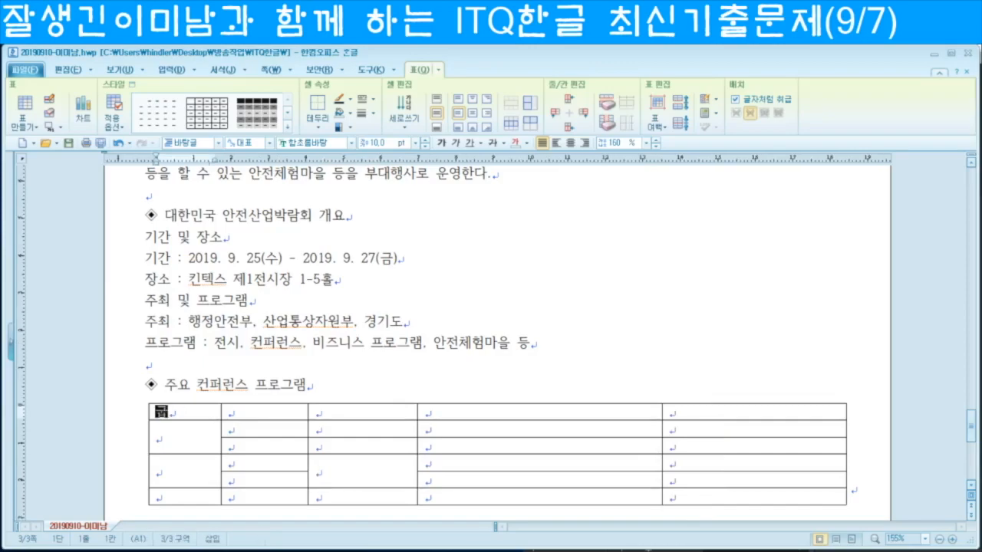
pyautogui.press('Tab')
pyautogui.write('시간\t장소\t내용\t주관기관\t1일차\t10:00-18:00\t204호-206호\t2019 한국재난안전학회')
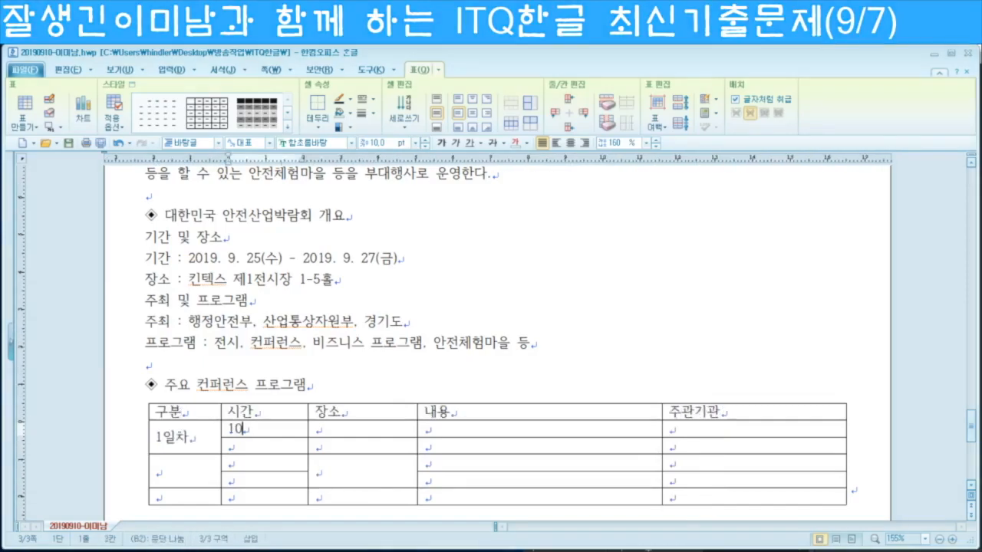
pyautogui.write('\t한국방재학회\t14:00-18:00\t304호\t공공재산의 재난 및 안전 통제 세미나\t지방재정협회\t2일차\t09:00-12:00\t205호\t지능형 비디오 분석 ')
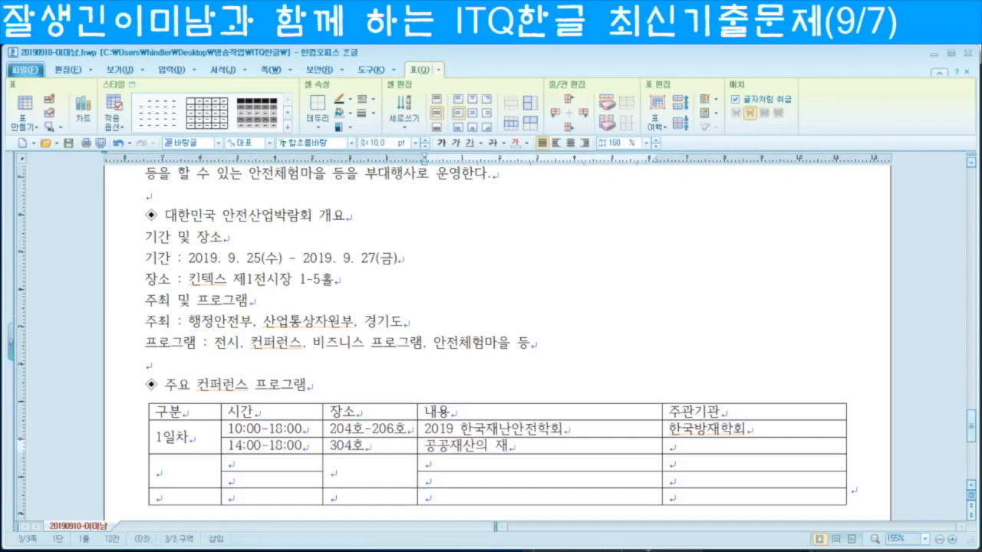
pyautogui.write('및 경보 모니터링 세미나\t한국디지털CCTV연구회\t13:00-18:00\t공공안전 로봇 프로젝트 워크숍\t한국로봇종합학회\t3일차\t09:30-17:00\t209호-210호\t')
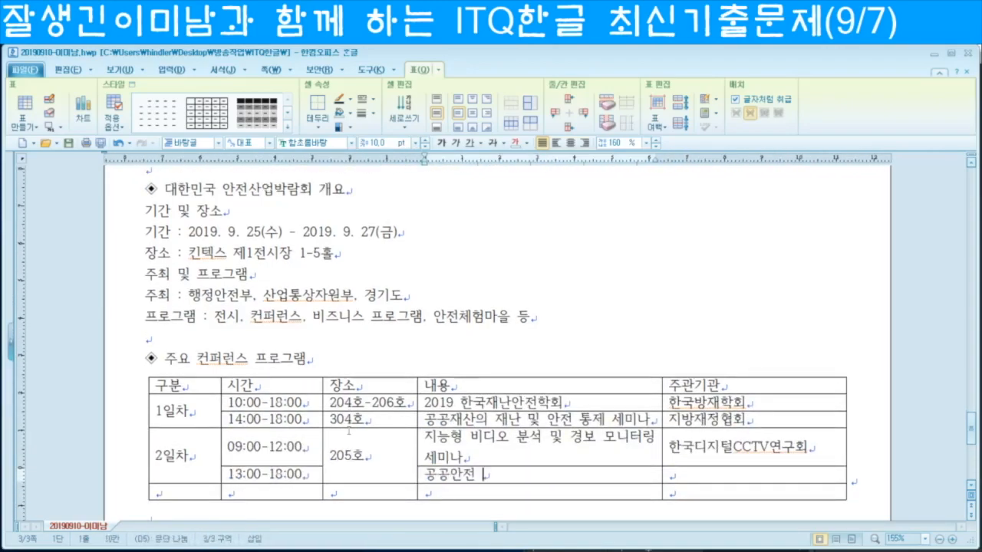
pyautogui.write('2019 한국건설안전학회 학술대회')
pyautogui.press('Tab')
pyautogui.write('한국건설')
pyautogui.moveTo(662, 405); pyautogui.dragTo(691, 405)
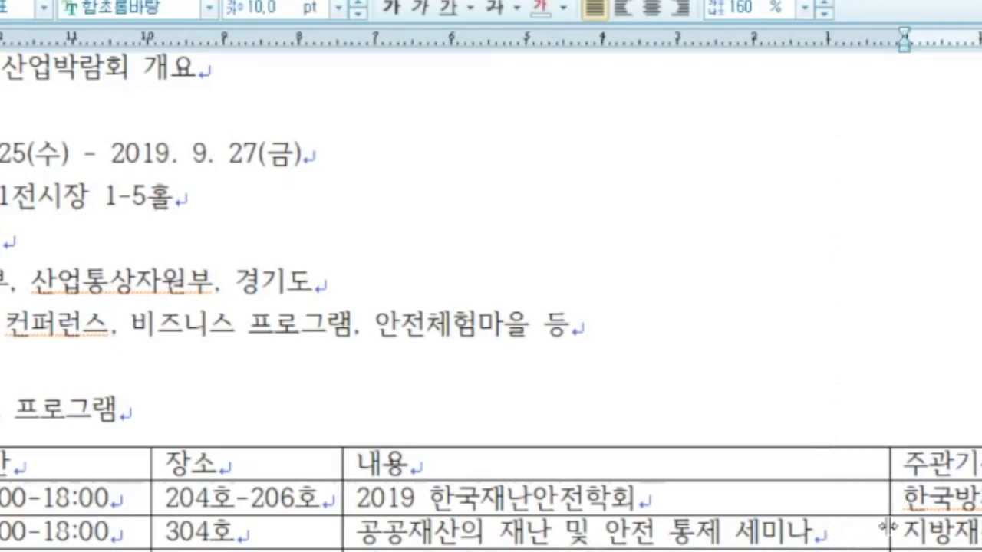
# Step: Adjust the 시간, 장소, 내용 and 주관기관 column widths
pyautogui.moveTo(889, 529); pyautogui.dragTo(913, 530)
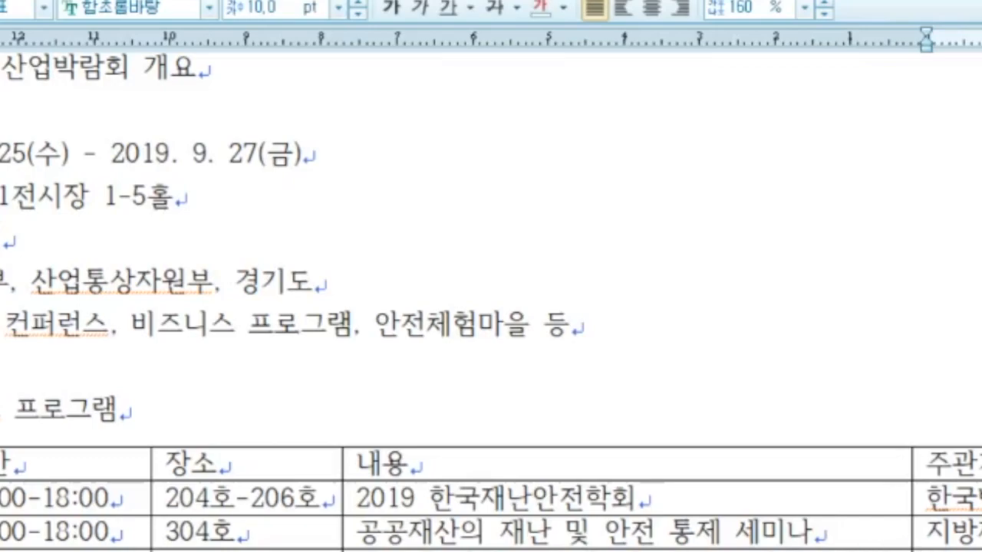
pyautogui.moveTo(151, 529); pyautogui.dragTo(137, 529)
pyautogui.moveTo(342, 530); pyautogui.dragTo(320, 529)
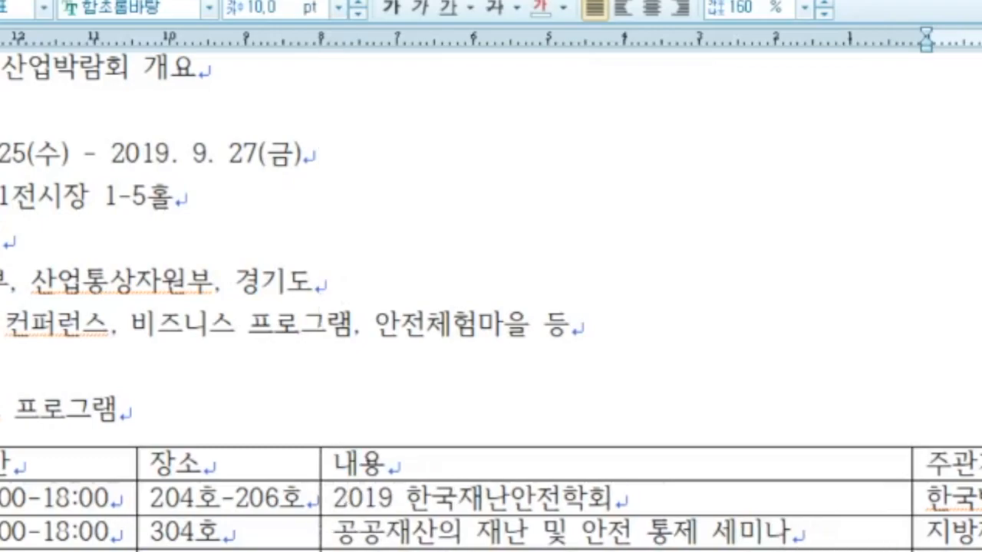
pyautogui.moveTo(912, 529); pyautogui.dragTo(897, 529)
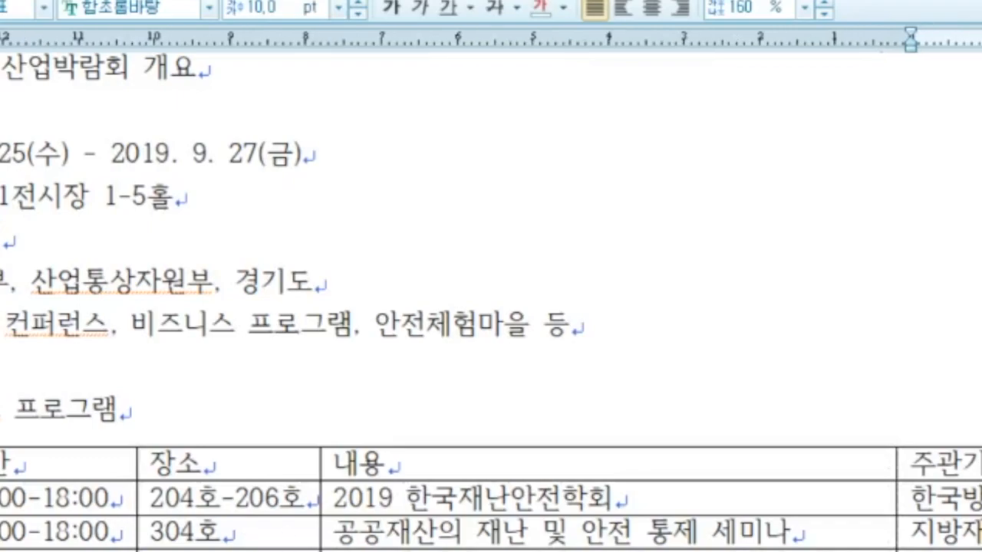
# Step: Select all table cells and make the rows taller
pyautogui.moveTo(1, 464); pyautogui.dragTo(980, 550)
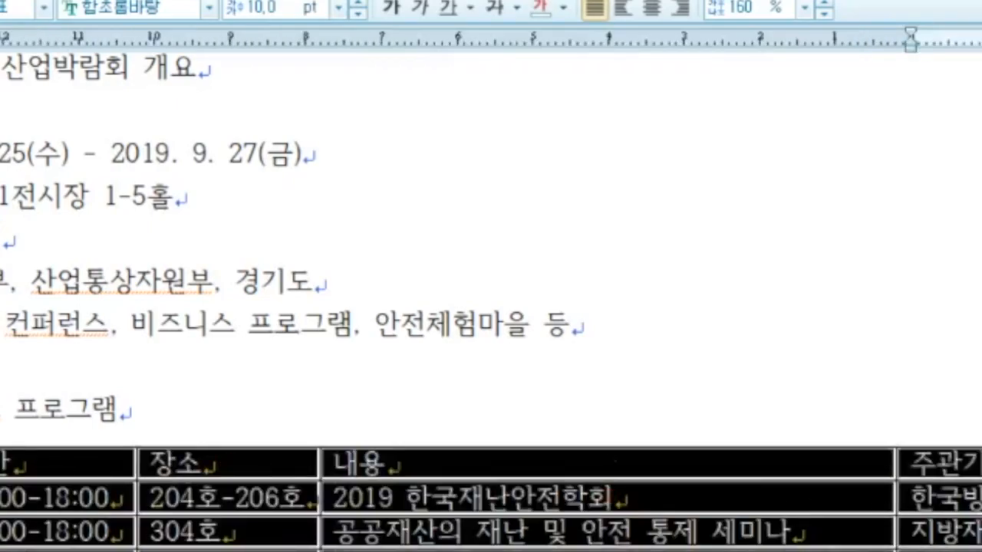
pyautogui.hotkey('ctrl', 'Down')
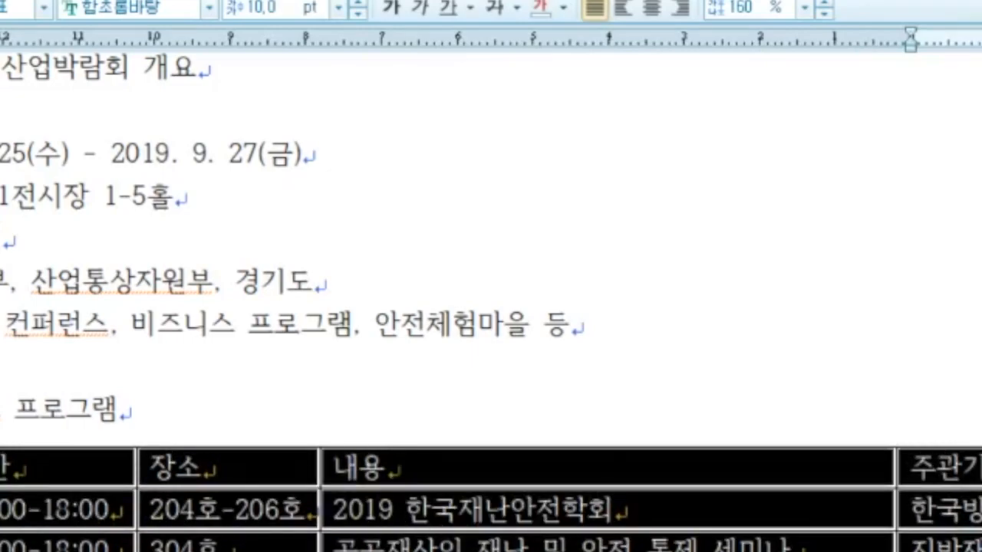
pyautogui.scroll(-3, 491, 307)
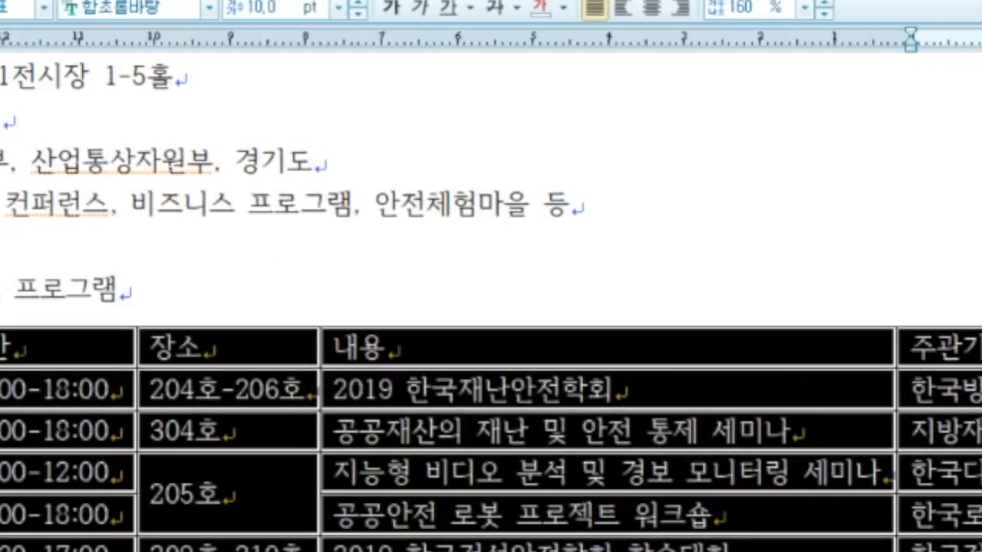
pyautogui.press('Escape')
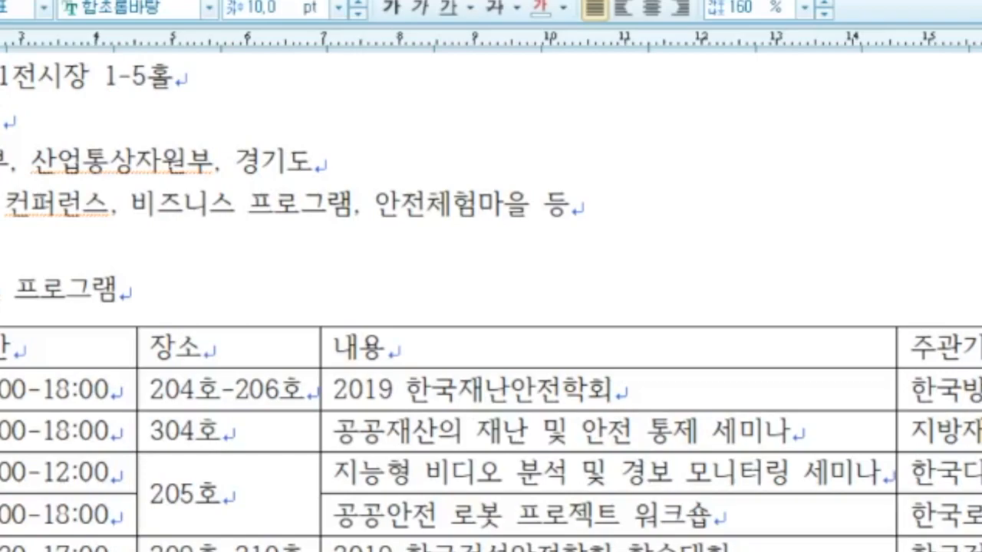
pyautogui.scroll(5, 491, 307)
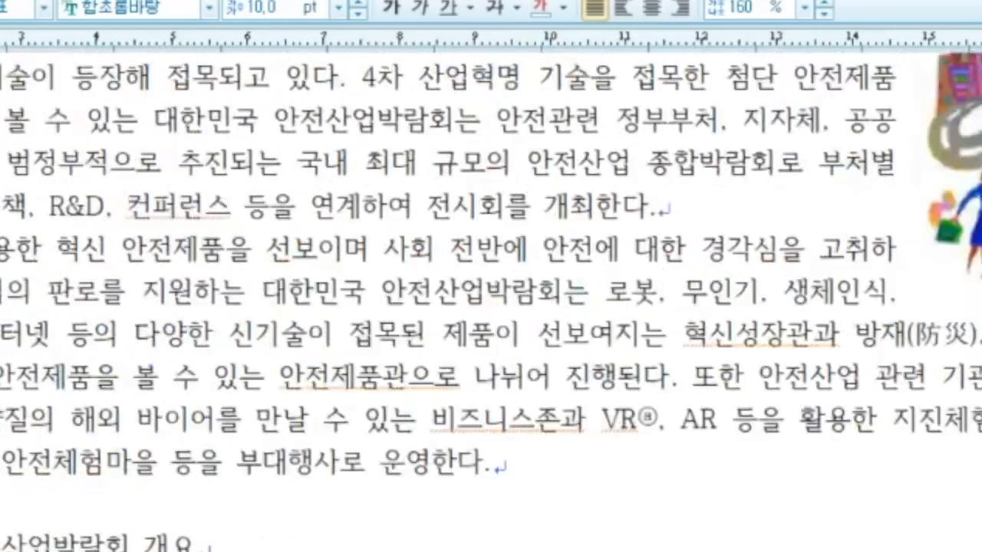
# Step: Set the overview heading to 굴림 font at 18 pt
pyautogui.scroll(-3, 491, 307)
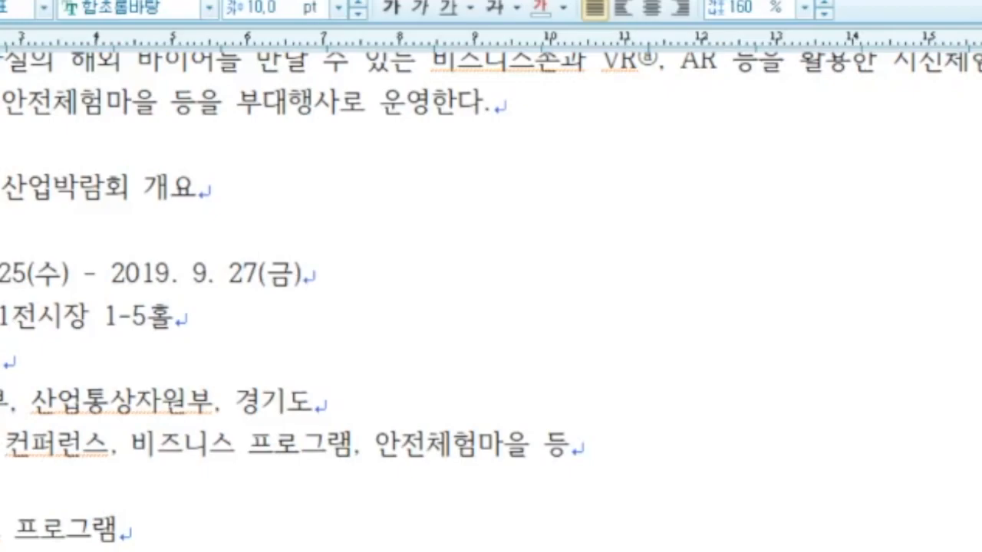
pyautogui.moveTo(1, 189); pyautogui.dragTo(196, 189)
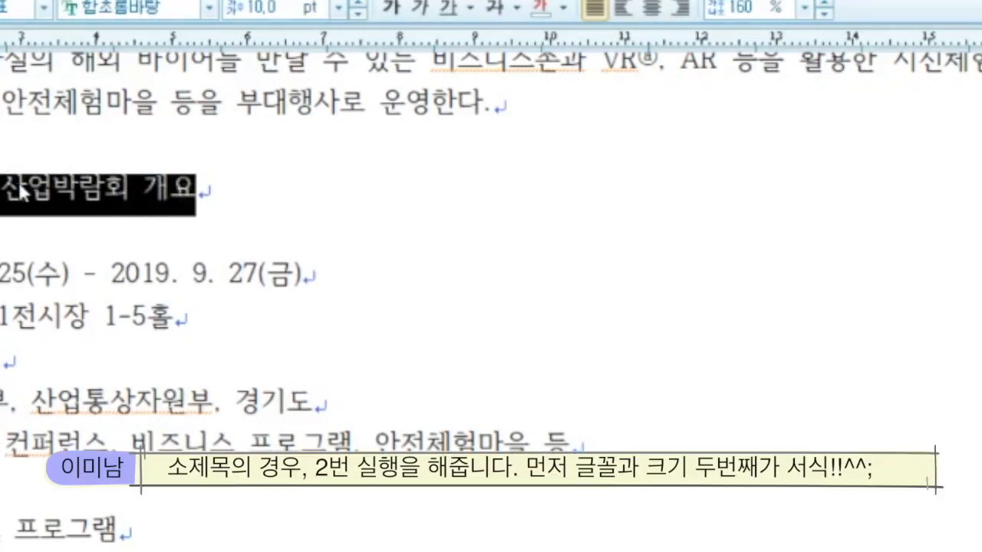
pyautogui.click(113, 7)
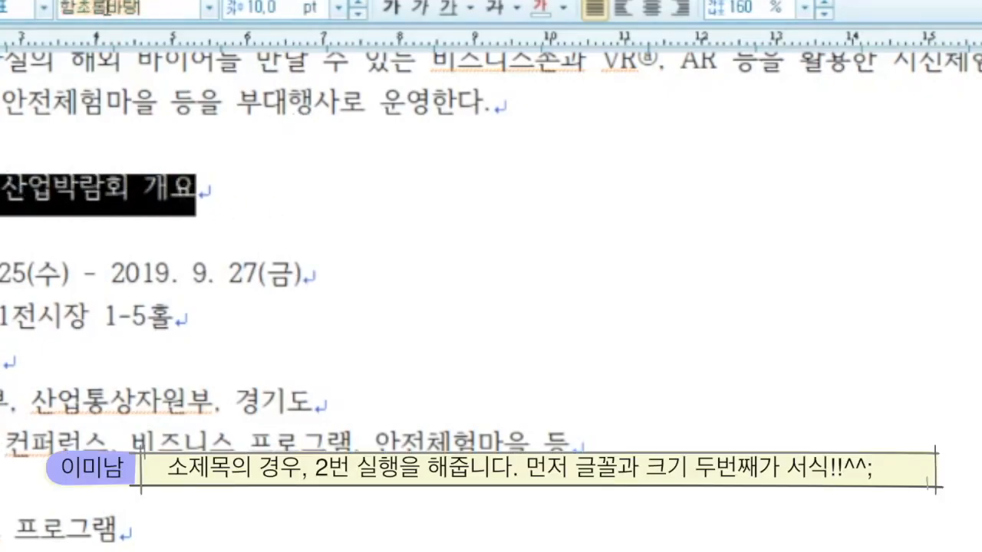
pyautogui.click(209, 7)
pyautogui.click(87, 70)
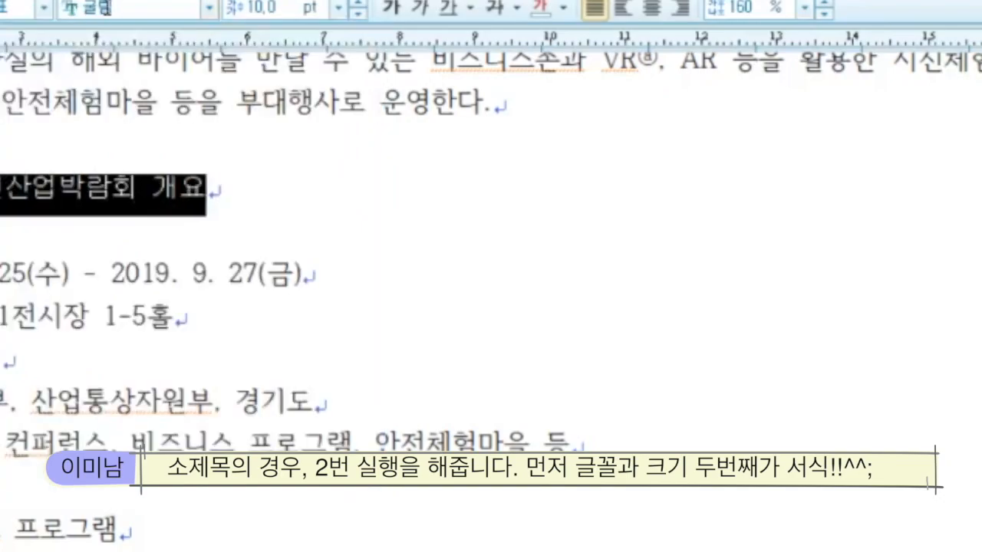
pyautogui.click(279, 13)
pyautogui.write('18')
pyautogui.press('Return')
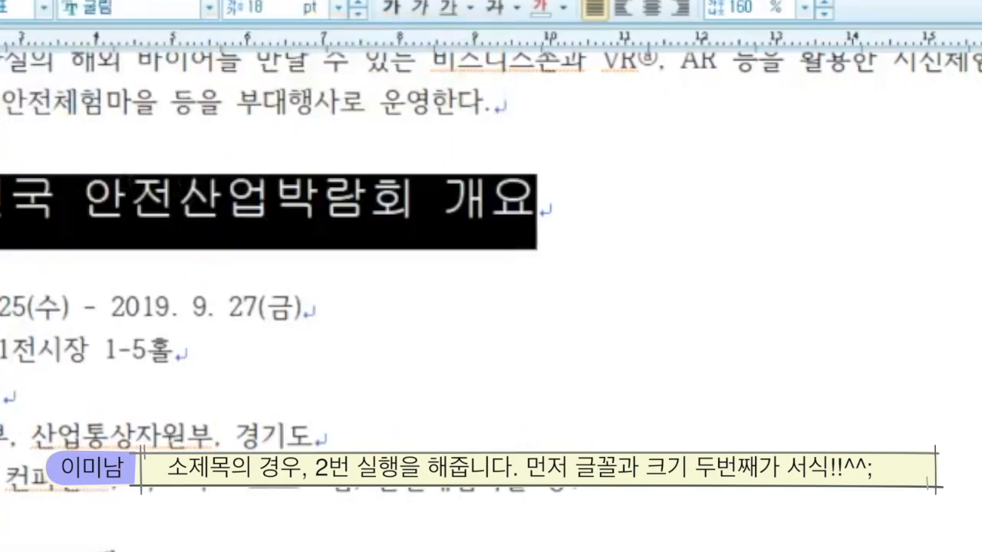
pyautogui.press('Escape')
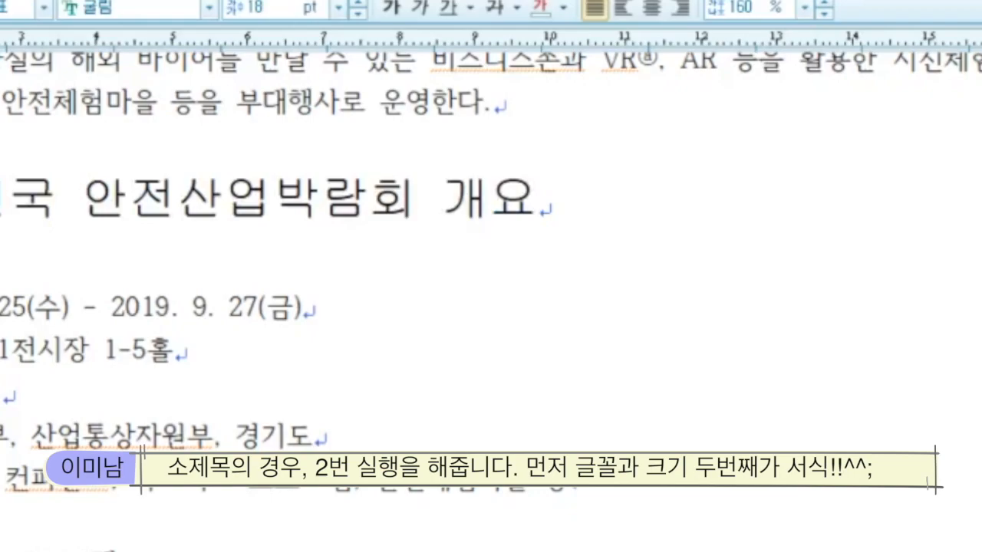
# Step: Give the heading white text with blue shading in 글자 모양
pyautogui.moveTo(1, 201); pyautogui.dragTo(537, 201)
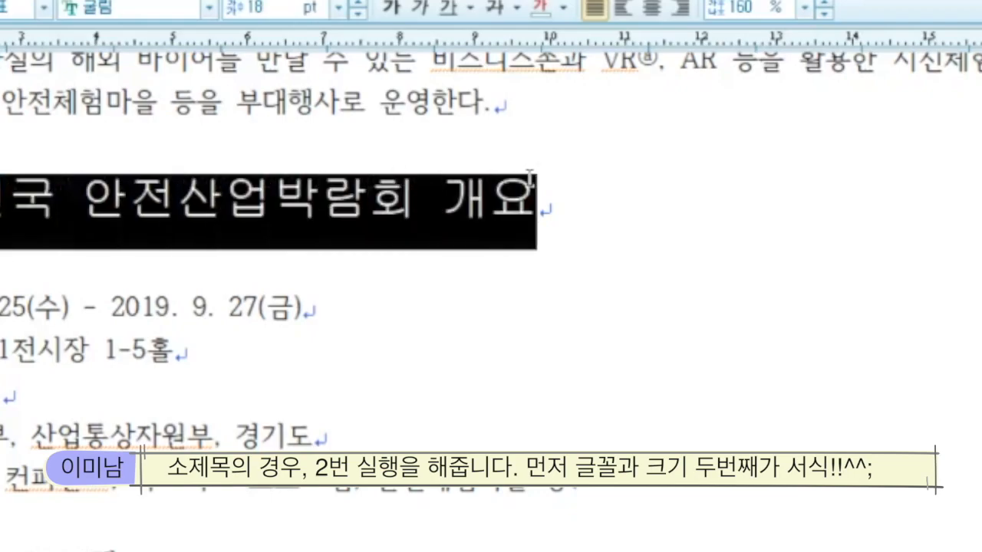
pyautogui.rightClick(349, 201)
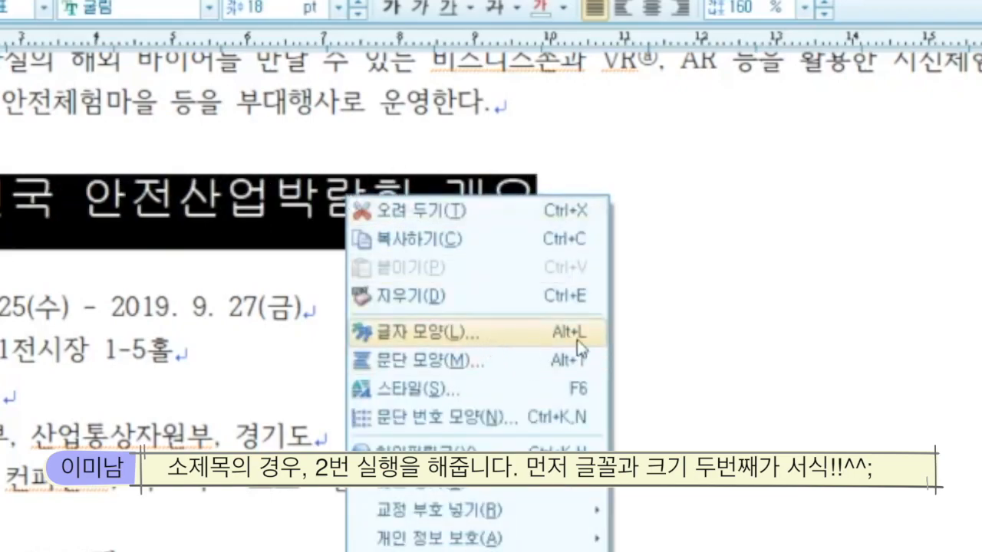
pyautogui.click(516, 338)
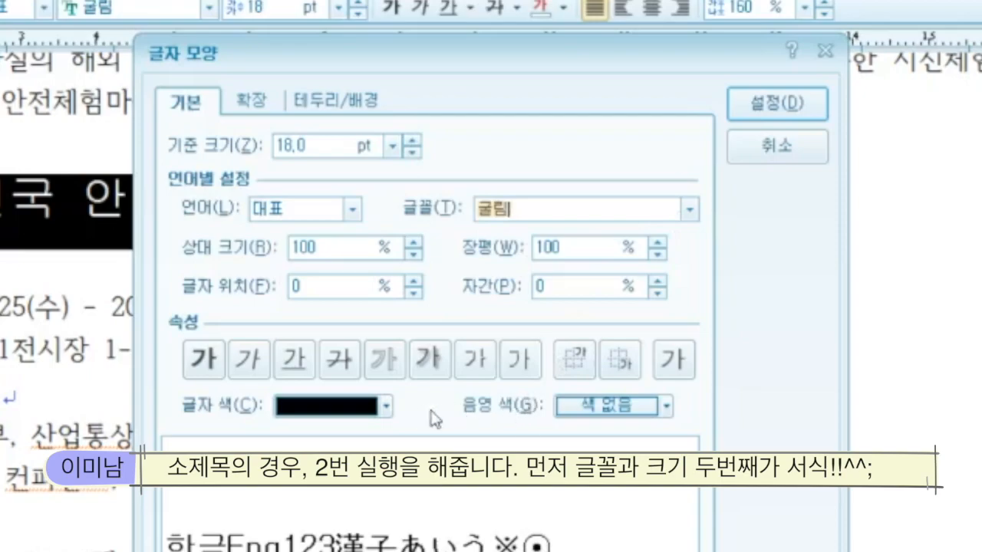
pyautogui.click(386, 407)
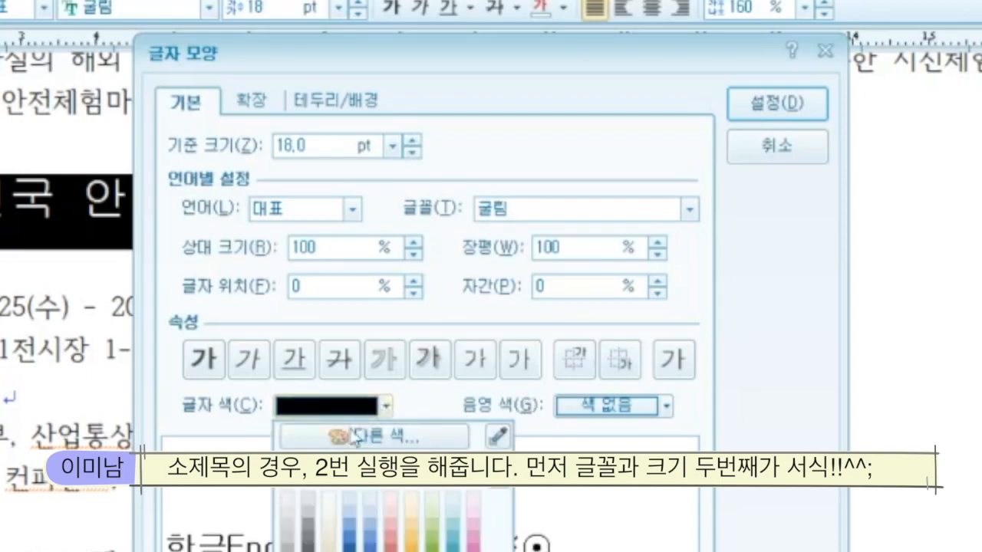
pyautogui.click(296, 493)
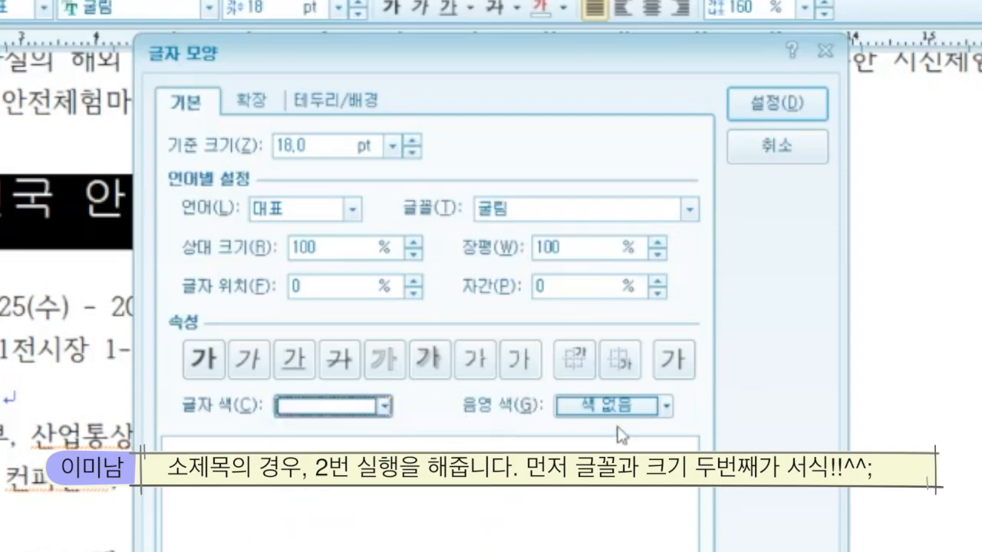
pyautogui.click(667, 406)
pyautogui.click(671, 537)
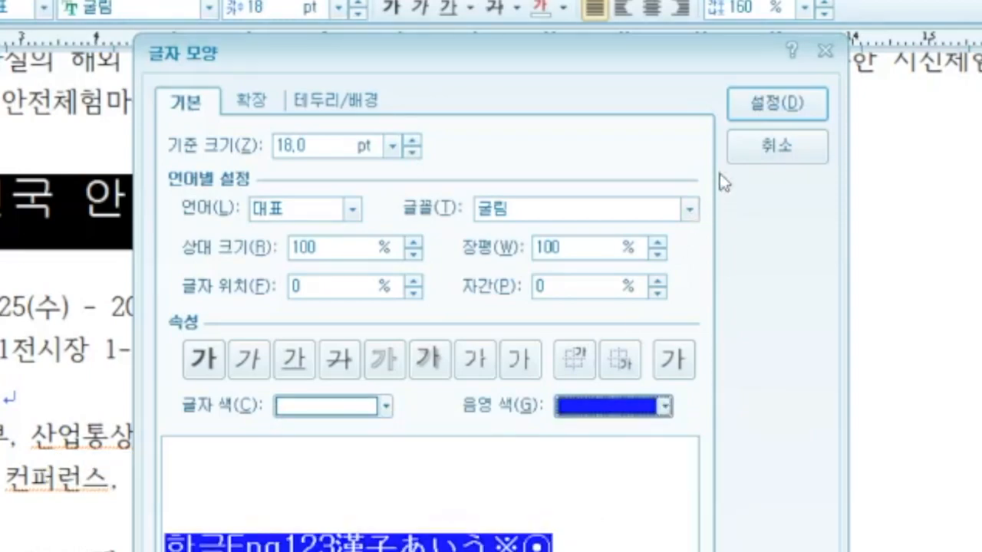
pyautogui.click(776, 102)
pyautogui.click(599, 316)
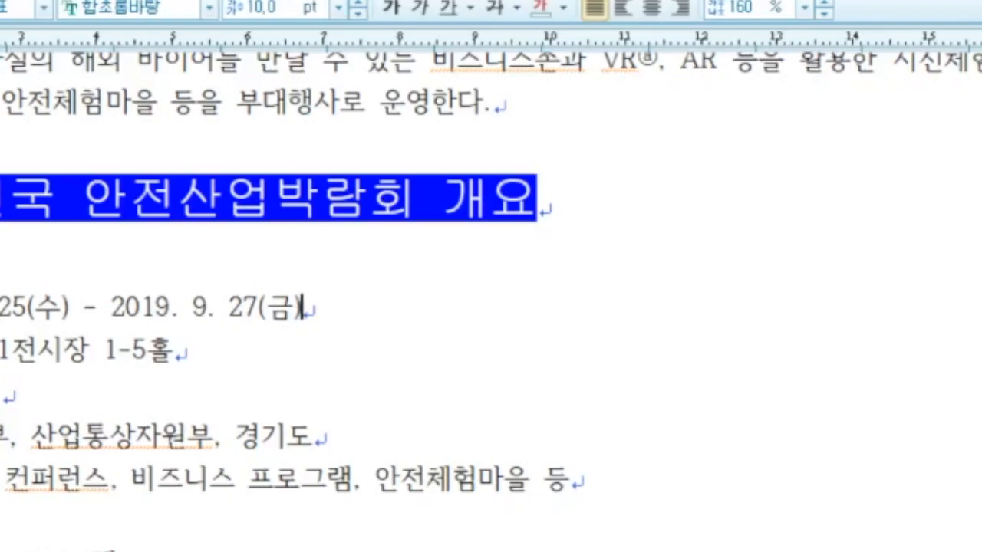
# Step: Apply 가) numbering to the overview lines; level 1 without parenthesis, width 20, right-aligned
pyautogui.moveTo(0, 270); pyautogui.dragTo(0, 480)
pyautogui.rightClick(0, 351)
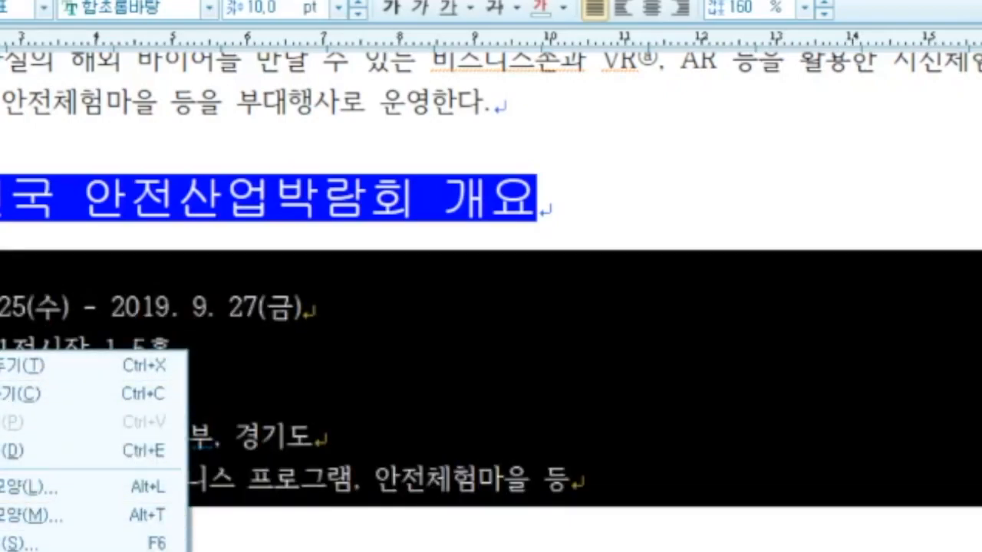
pyautogui.click(51, 551)
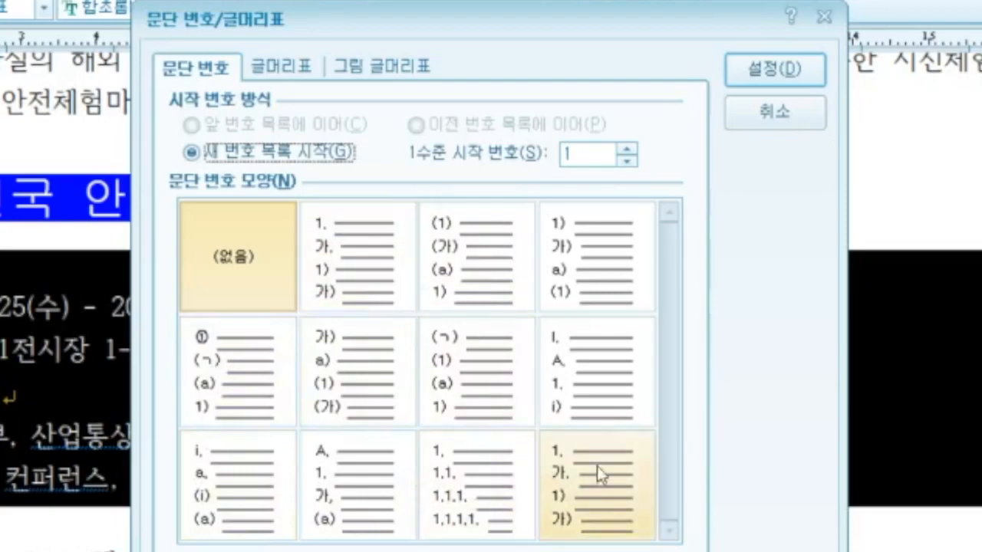
pyautogui.click(347, 376)
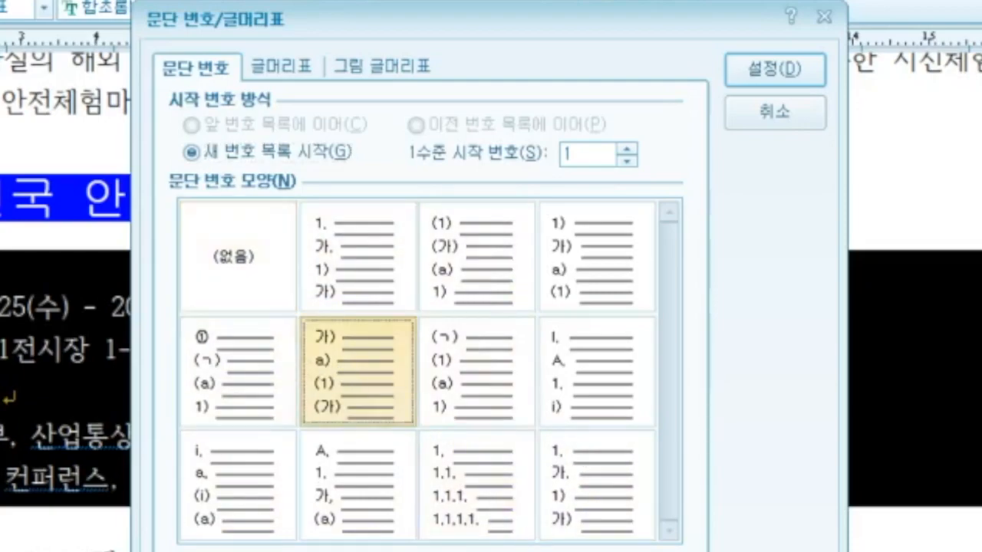
pyautogui.click(227, 549)
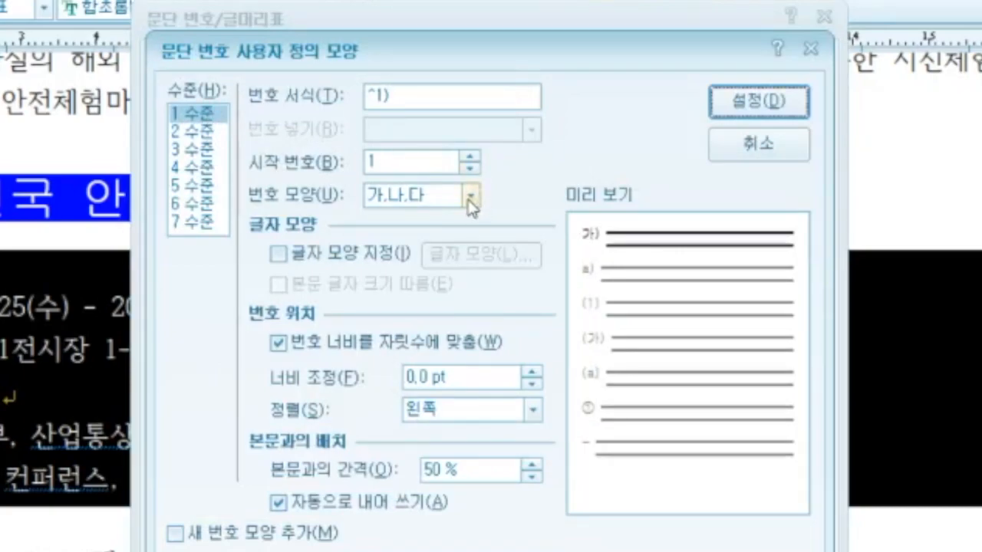
pyautogui.click(413, 95)
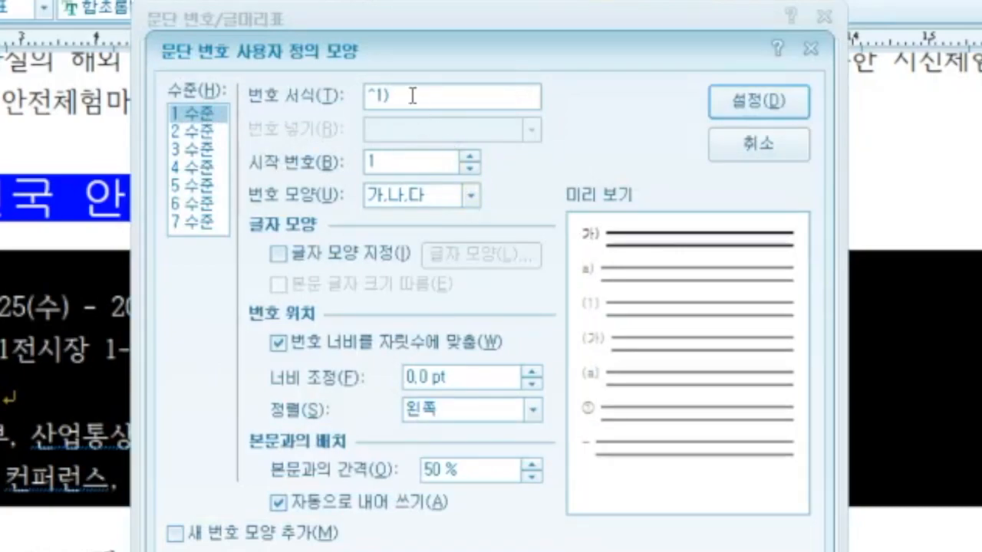
pyautogui.press('BackSpace')
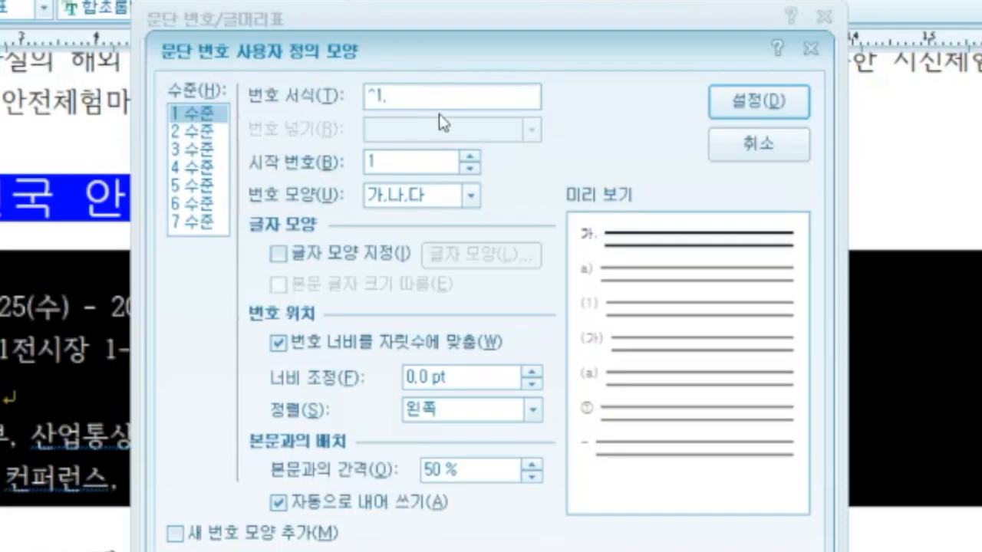
pyautogui.moveTo(485, 378); pyautogui.dragTo(372, 378)
pyautogui.write('20')
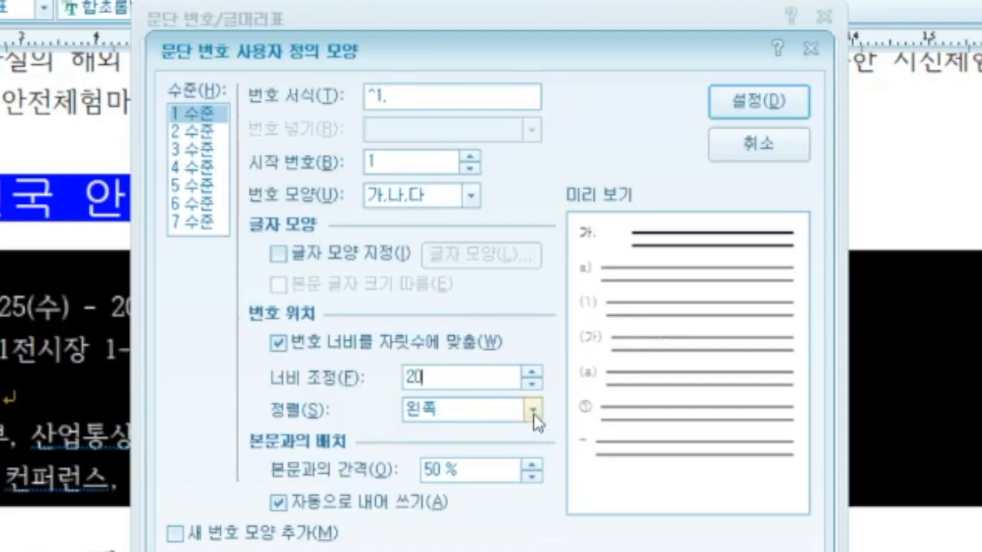
pyautogui.click(532, 411)
pyautogui.click(465, 465)
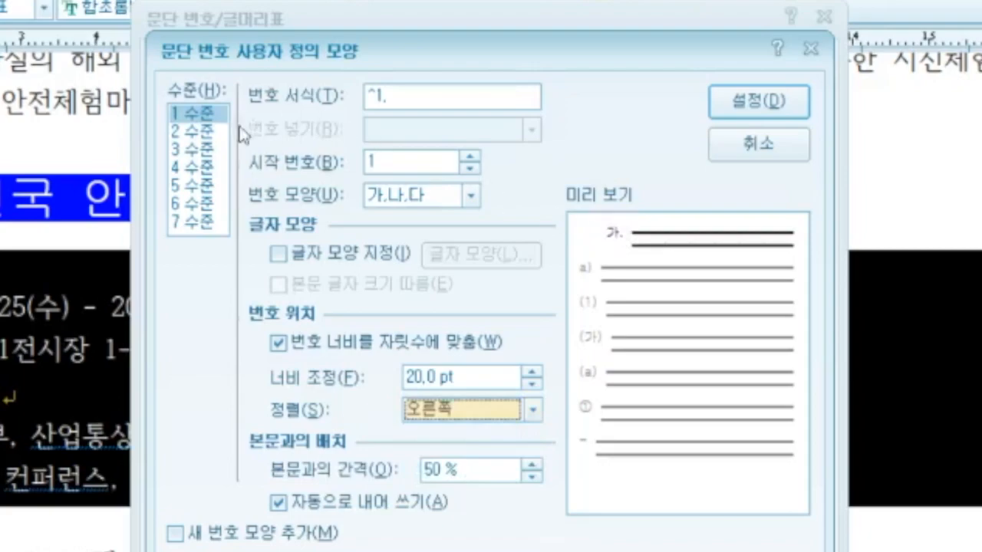
# Step: Set level-2 numbers to ㉠ style without parenthesis, width 30, right-aligned, and apply
pyautogui.click(203, 132)
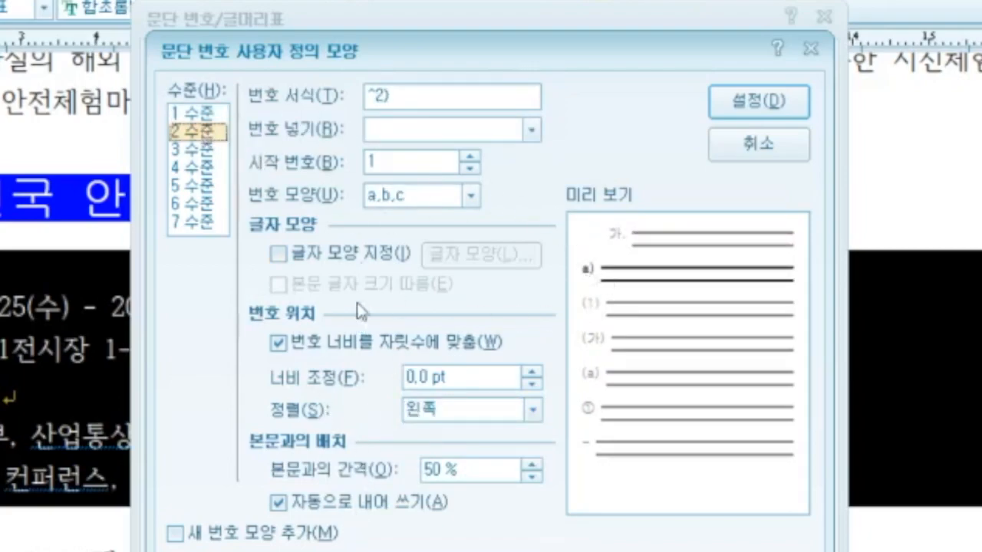
pyautogui.click(471, 197)
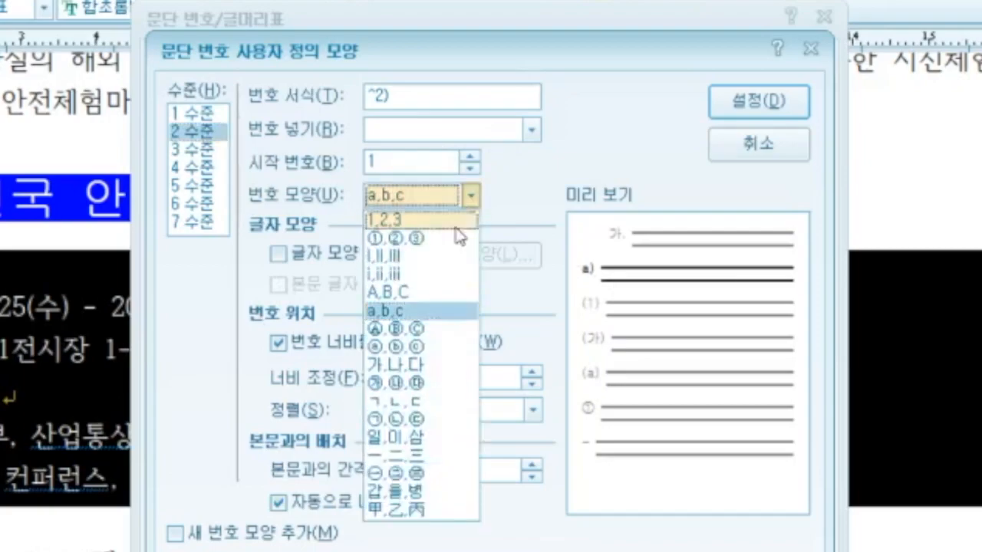
pyautogui.click(429, 420)
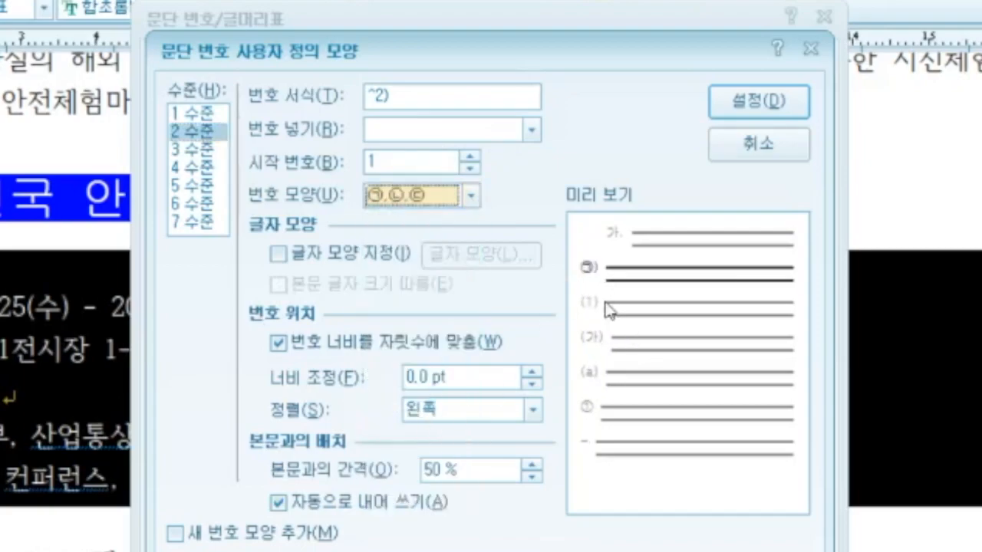
pyautogui.click(398, 100)
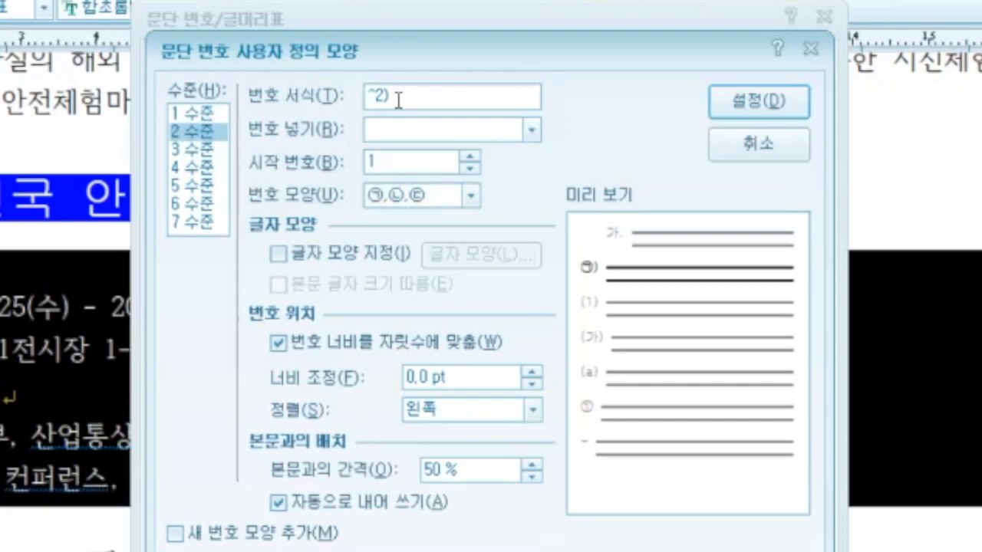
pyautogui.press('BackSpace')
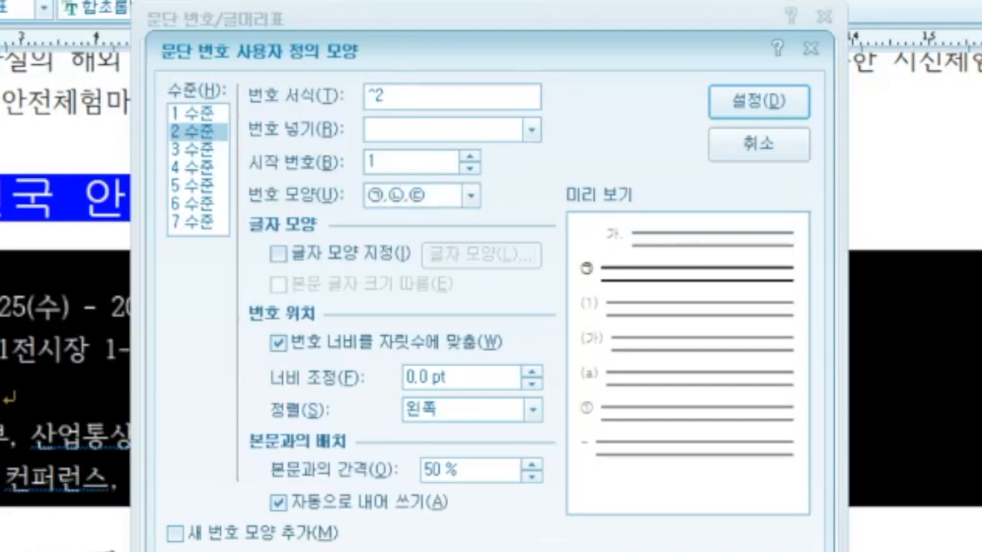
pyautogui.click(457, 377)
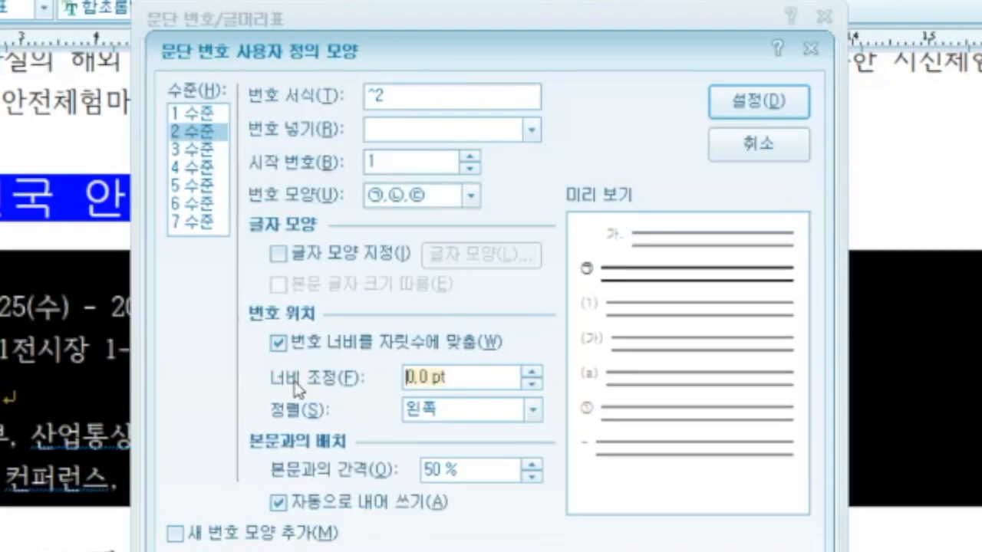
pyautogui.write('30')
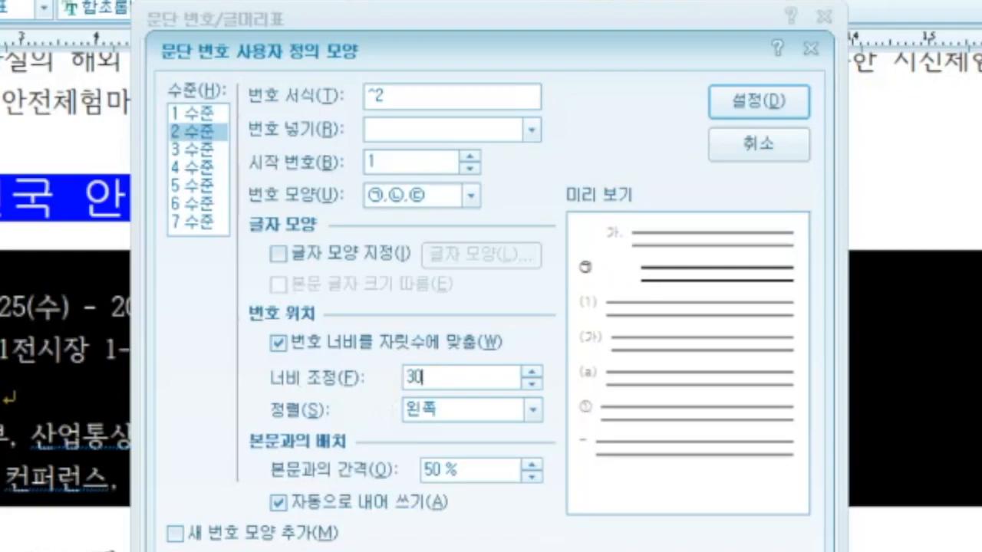
pyautogui.click(534, 410)
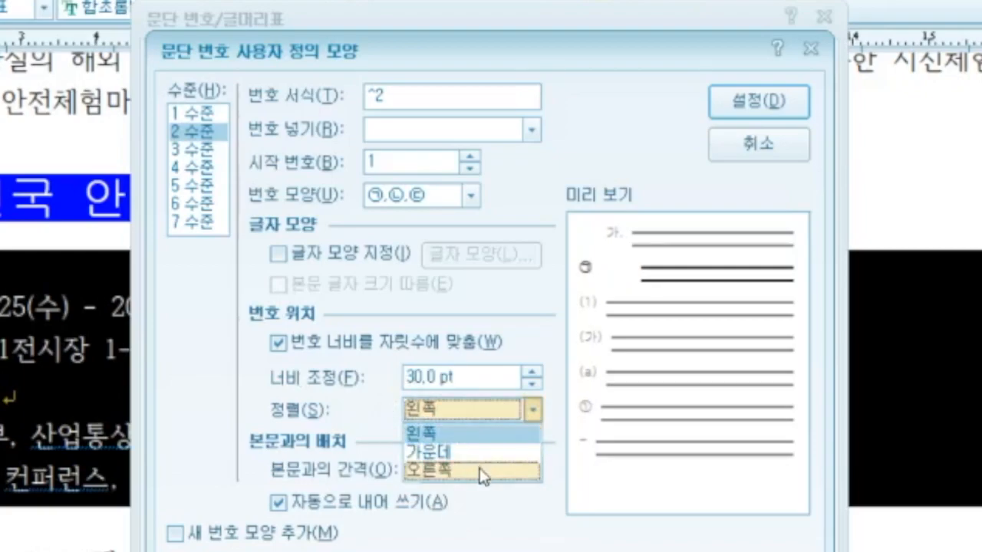
pyautogui.click(480, 469)
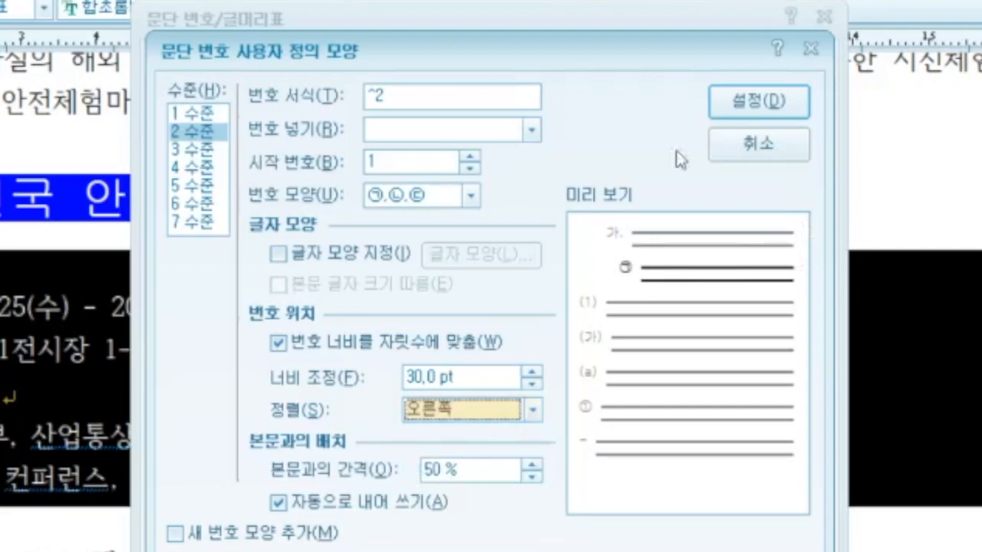
pyautogui.click(757, 110)
pyautogui.click(770, 71)
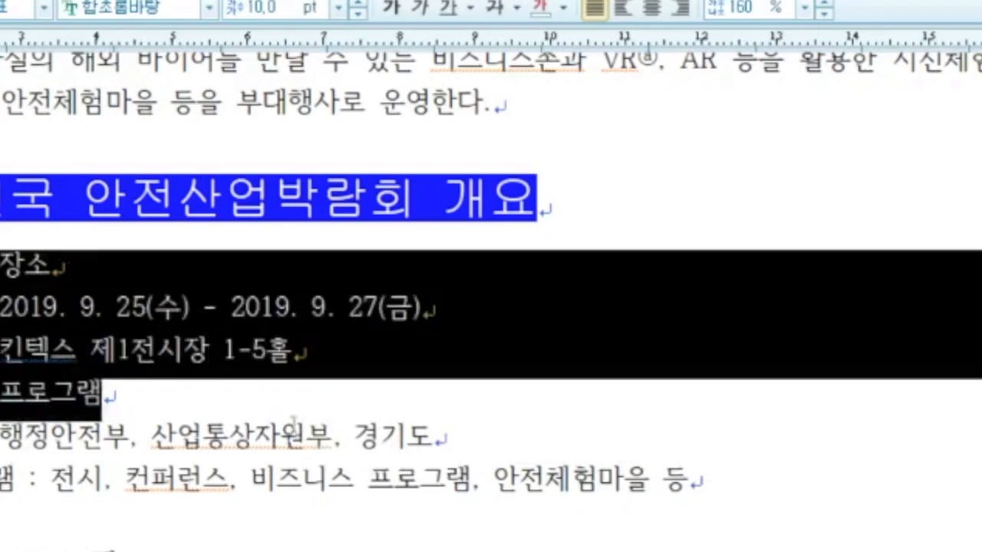
# Step: Set the overview lines' line spacing to 180%
pyautogui.click(803, 7)
pyautogui.click(739, 86)
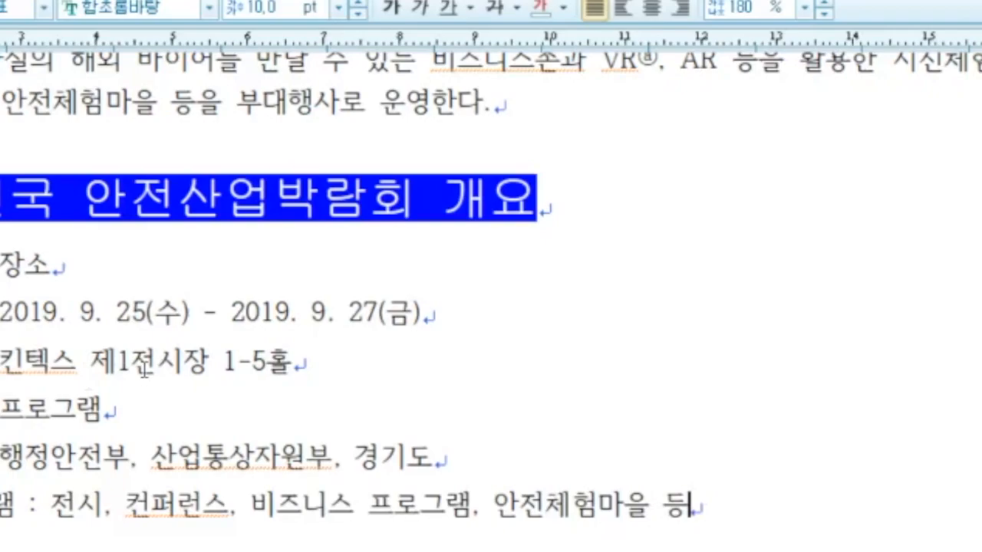
pyautogui.scroll(-3, 144, 371)
pyautogui.moveTo(1, 358); pyautogui.dragTo(145, 358)
# Step: Set the 컨퍼런스 프로그램 heading to 굴림 font at 18 pt
pyautogui.click(137, 8)
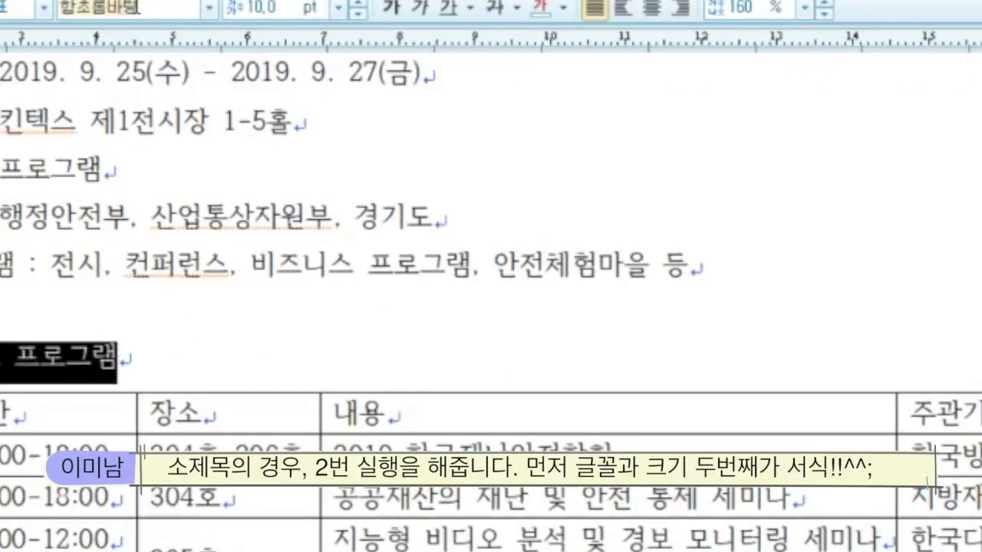
pyautogui.write('굴림')
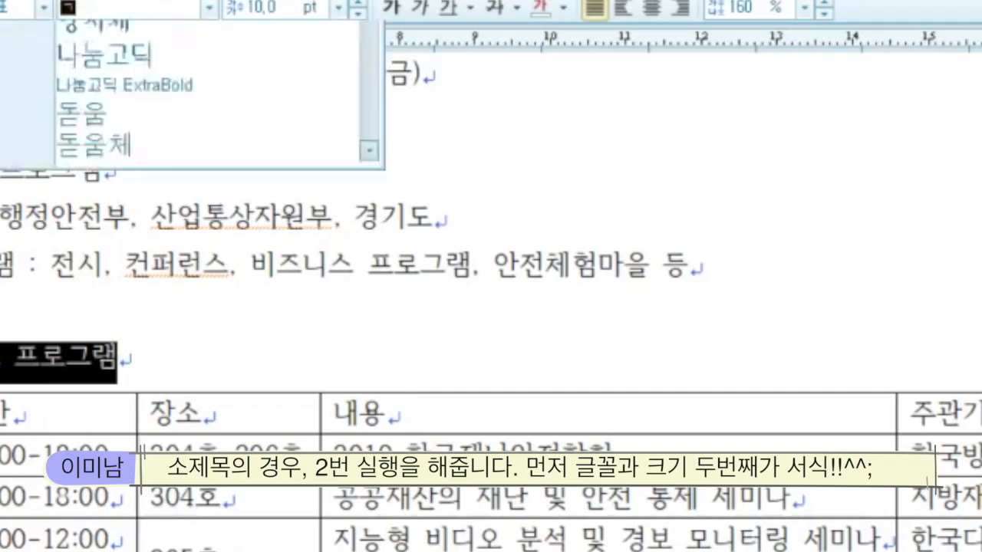
pyautogui.press('Return')
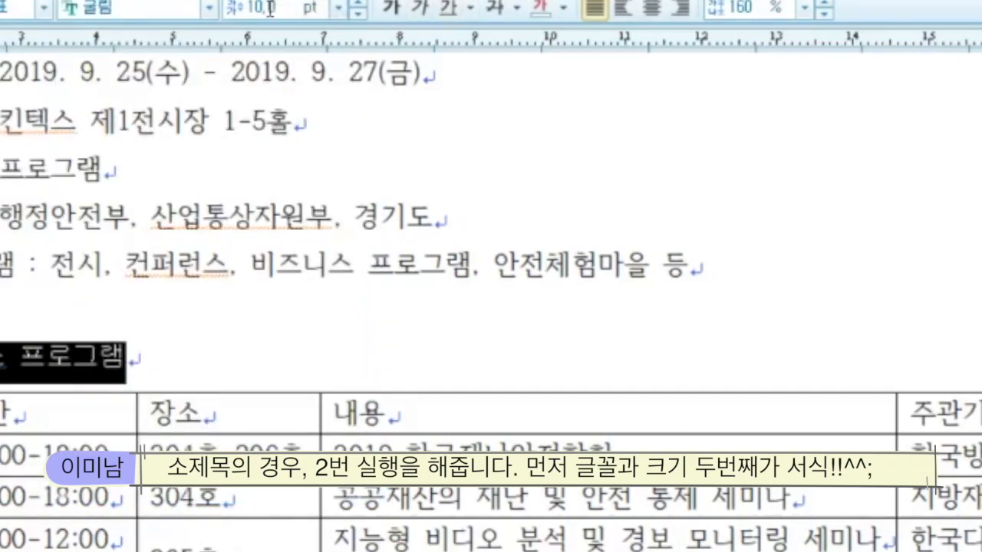
pyautogui.click(268, 8)
pyautogui.write('18')
pyautogui.press('Return')
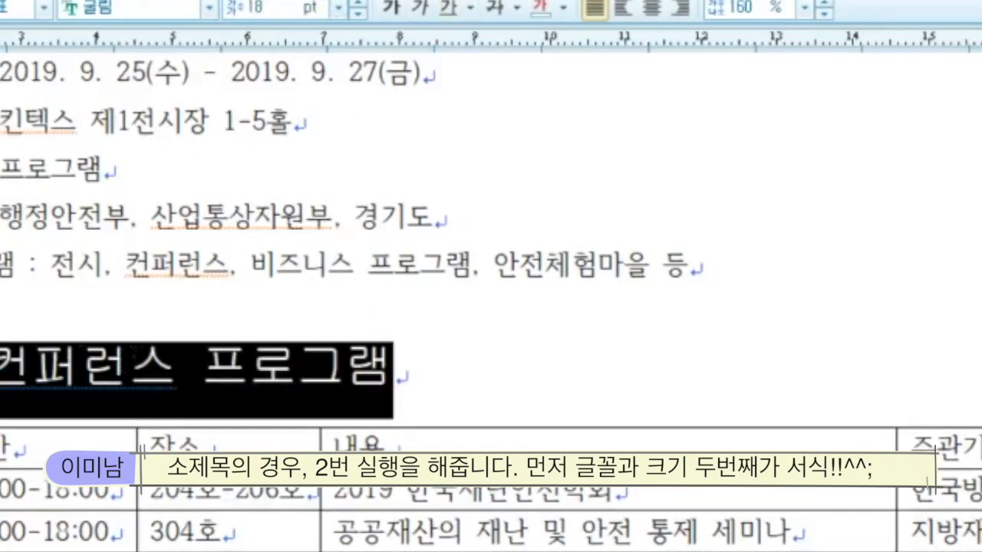
# Step: Underline the whole 컨퍼런스 프로그램 heading
pyautogui.press('Escape')
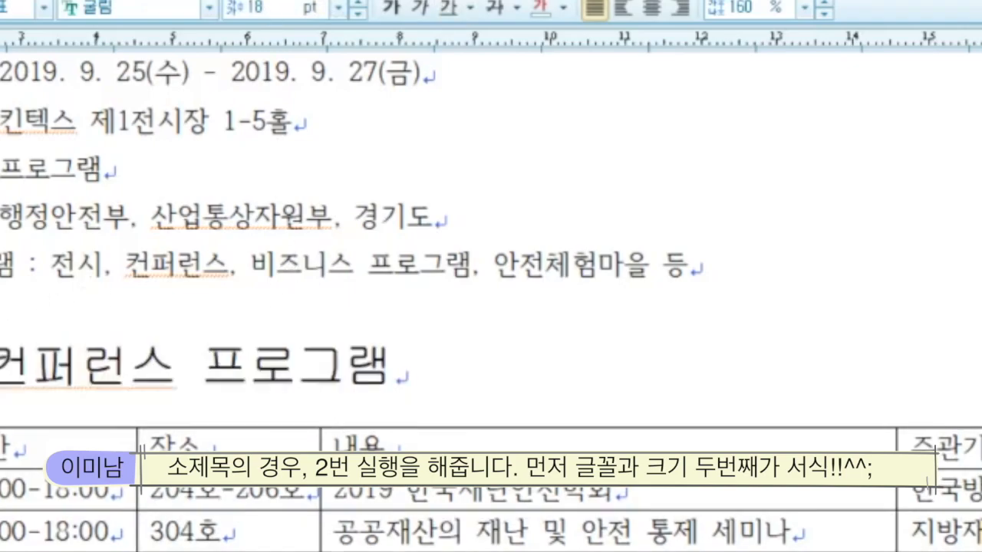
pyautogui.moveTo(2, 367); pyautogui.dragTo(418, 367)
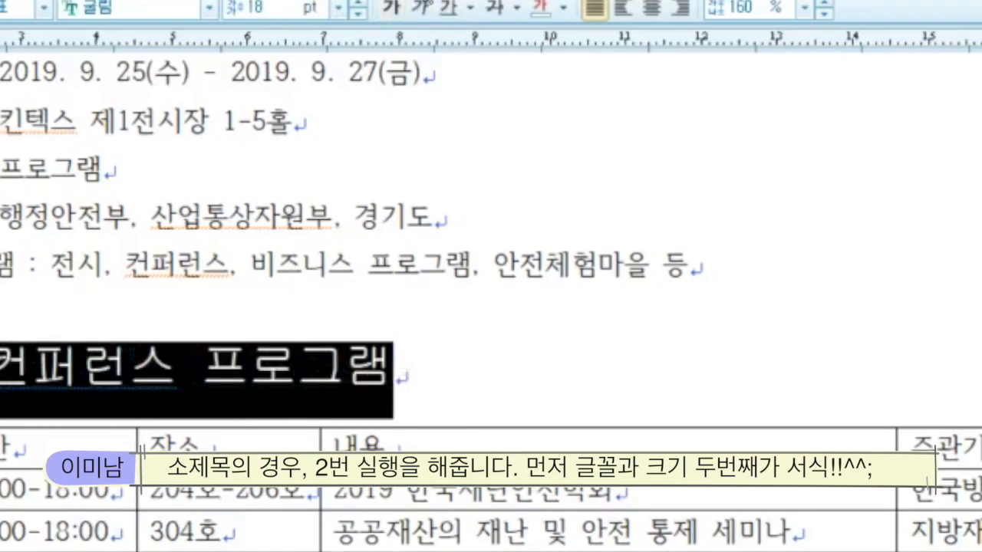
pyautogui.click(450, 11)
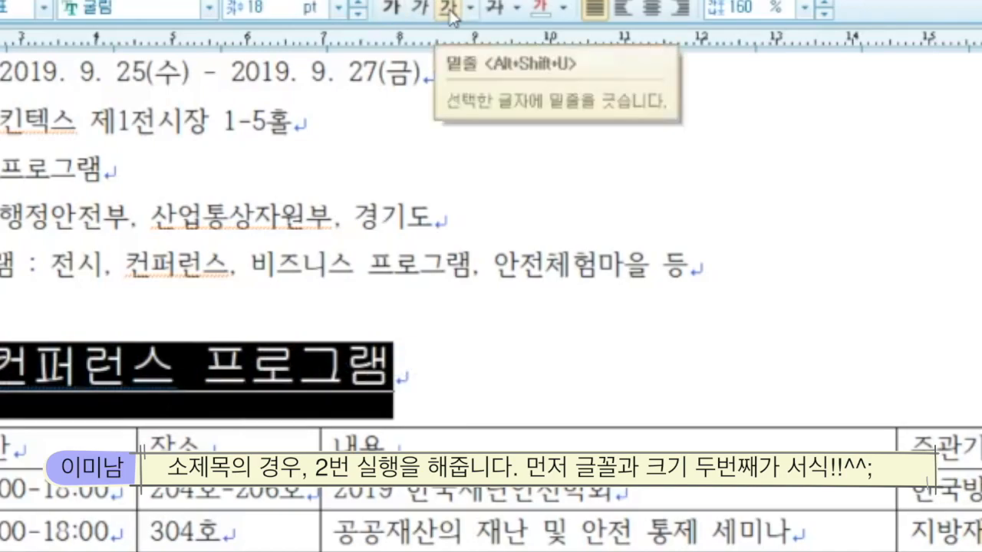
pyautogui.click(186, 402)
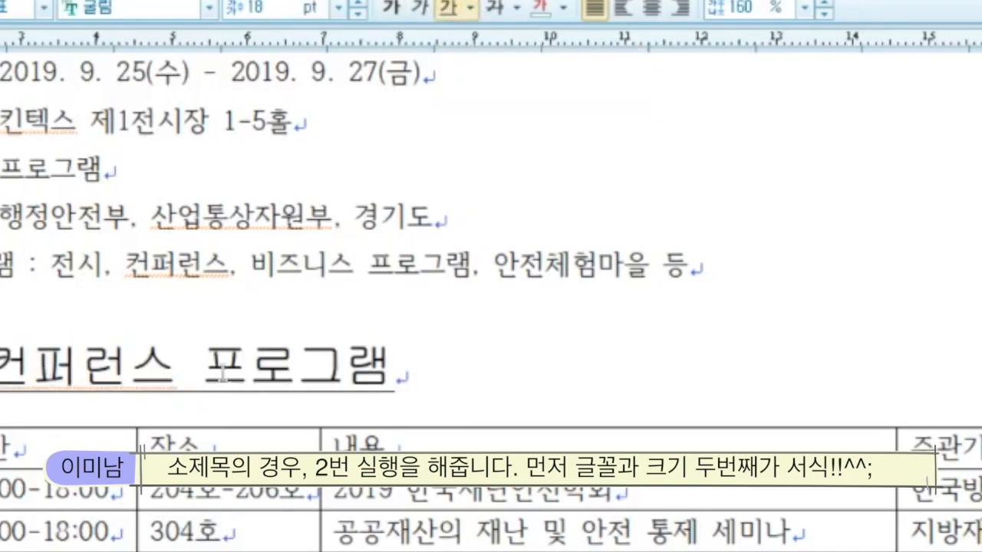
# Step: Add caron emphasis marks above the word 프로그램 via the extended character settings
pyautogui.moveTo(202, 369); pyautogui.dragTo(393, 373)
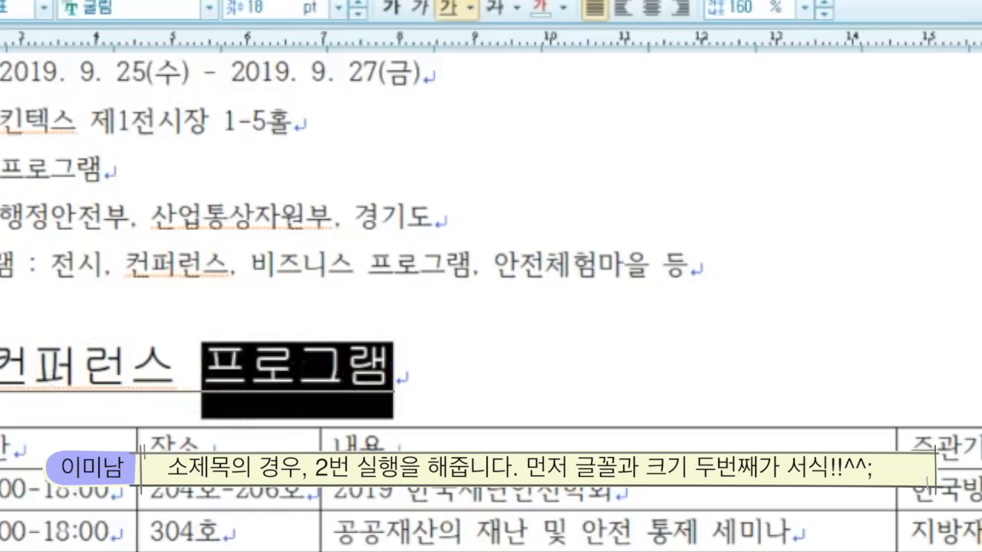
pyautogui.click(303, 364)
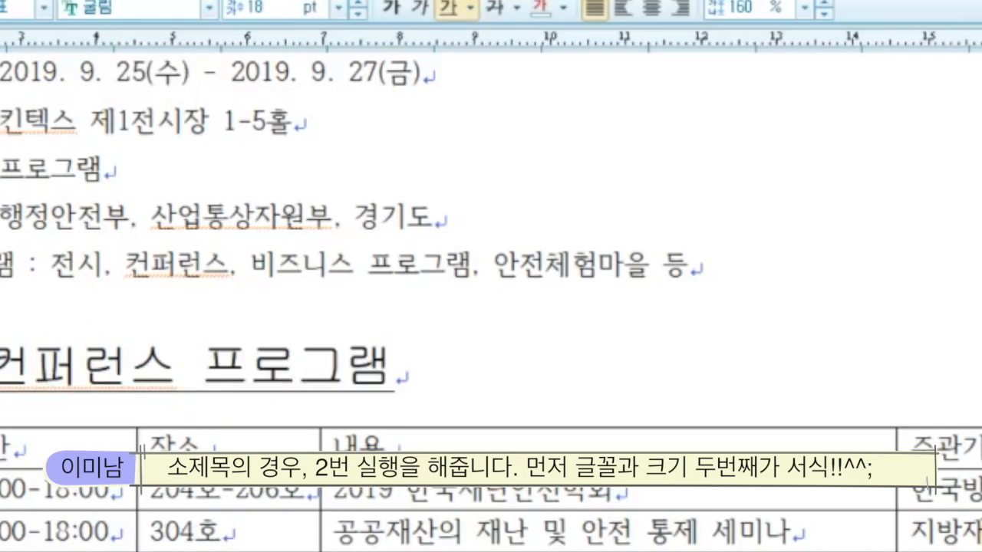
pyautogui.hotkey('alt', 'l')
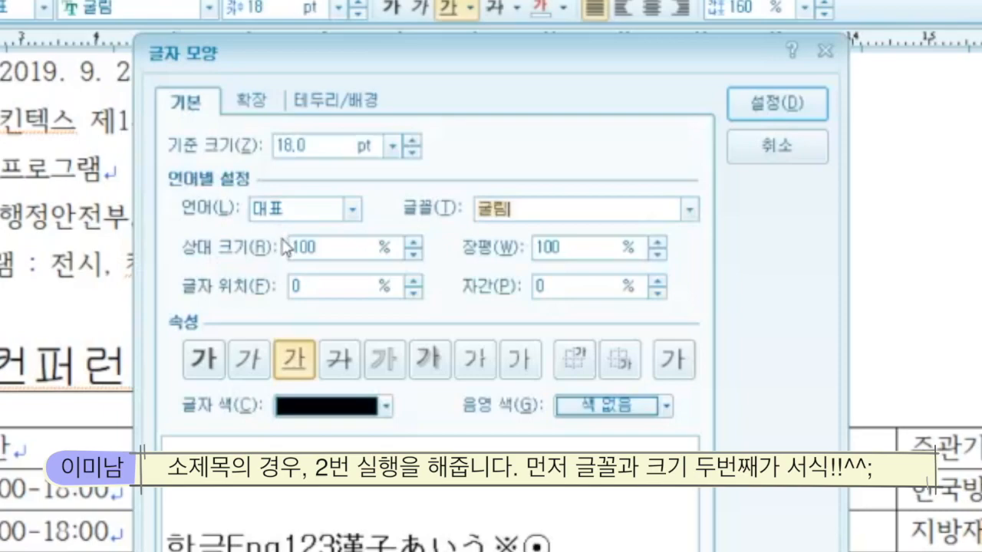
pyautogui.click(254, 101)
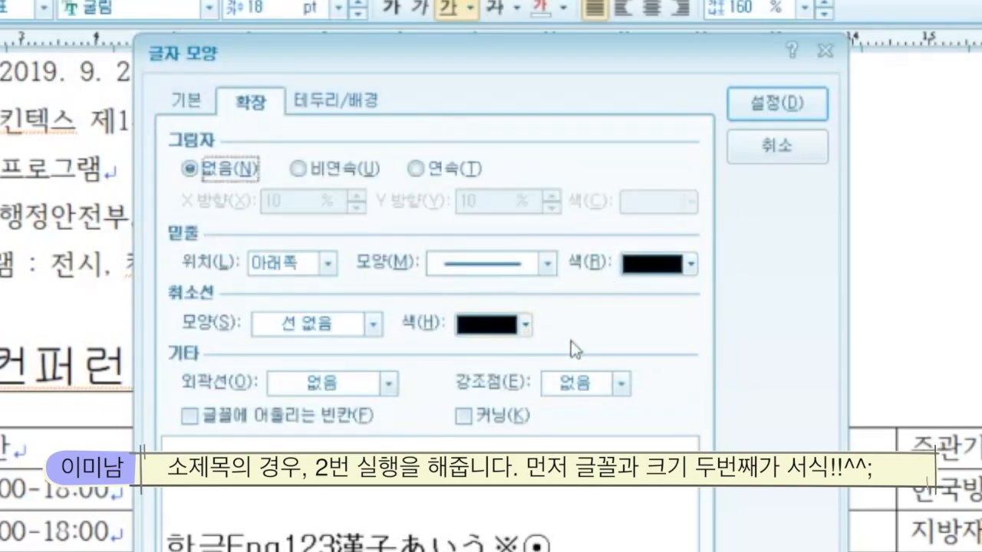
pyautogui.click(623, 384)
pyautogui.click(576, 429)
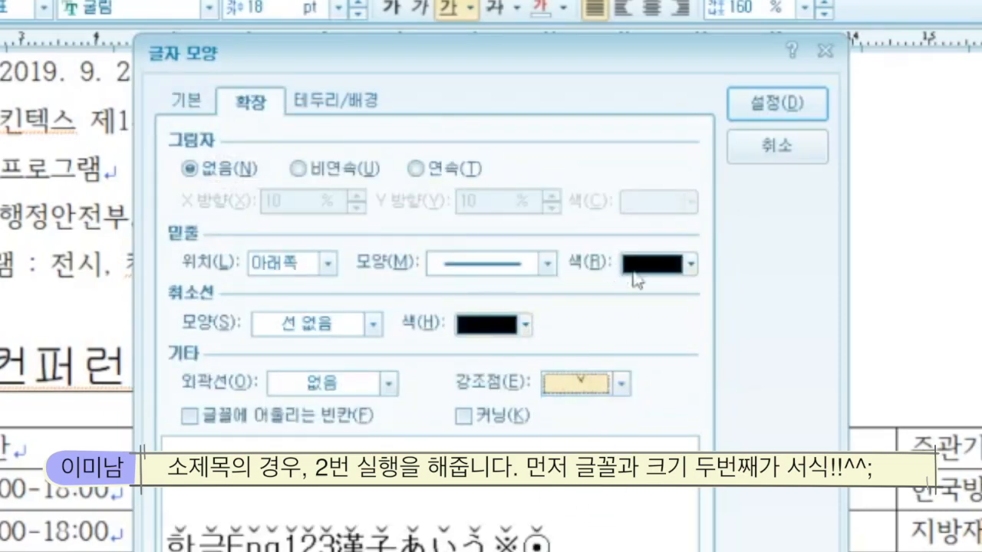
pyautogui.click(777, 102)
pyautogui.moveTo(206, 362); pyautogui.dragTo(382, 362)
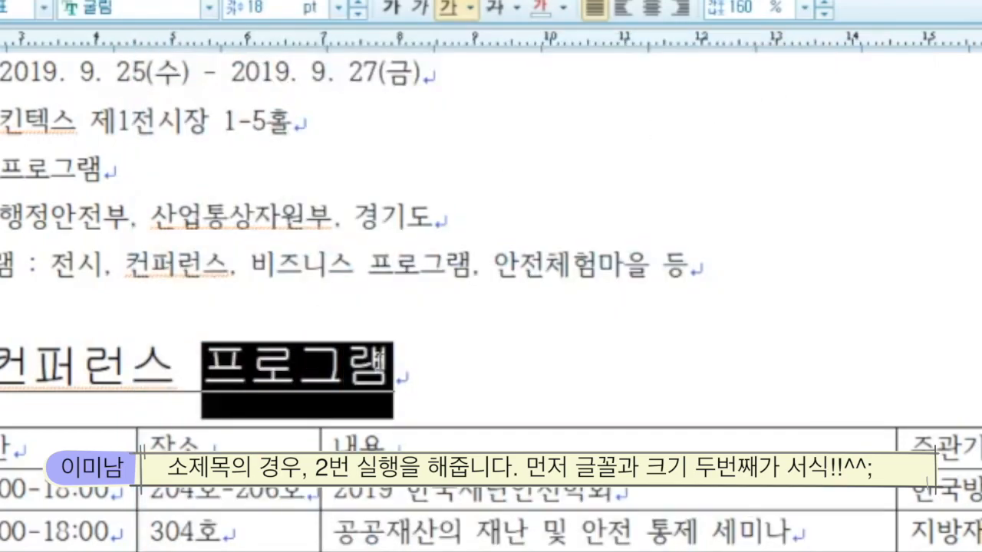
pyautogui.hotkey('alt', 'l')
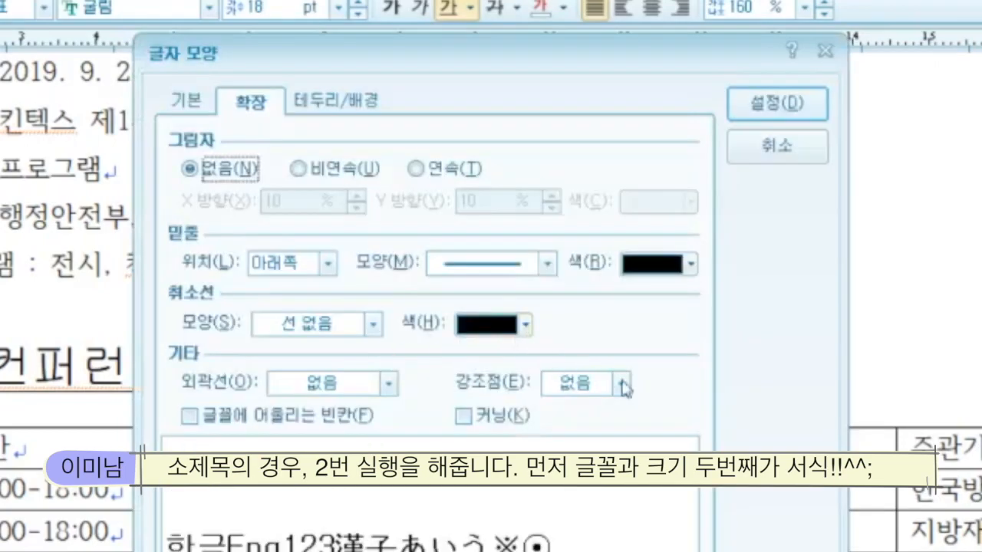
pyautogui.click(623, 383)
pyautogui.click(601, 423)
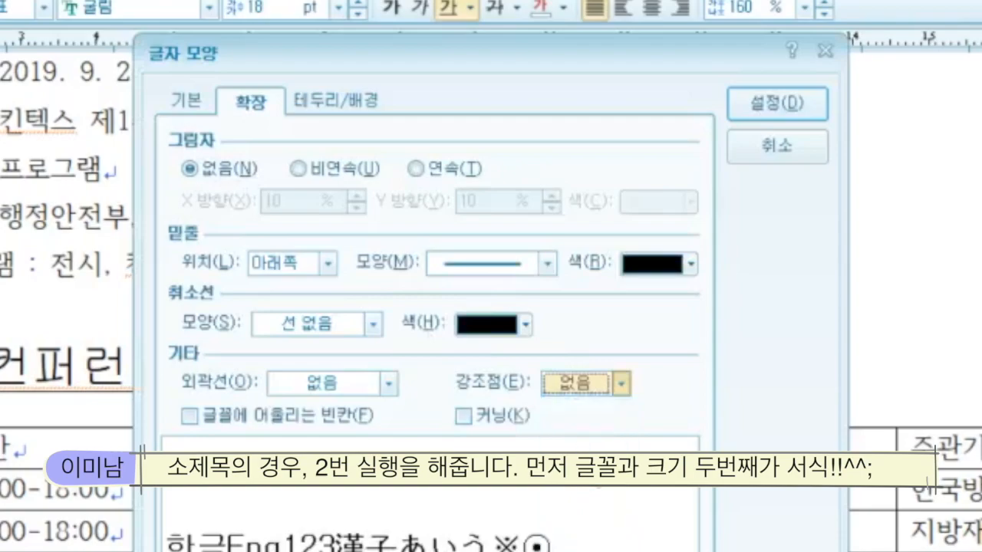
pyautogui.click(777, 103)
pyautogui.click(548, 388)
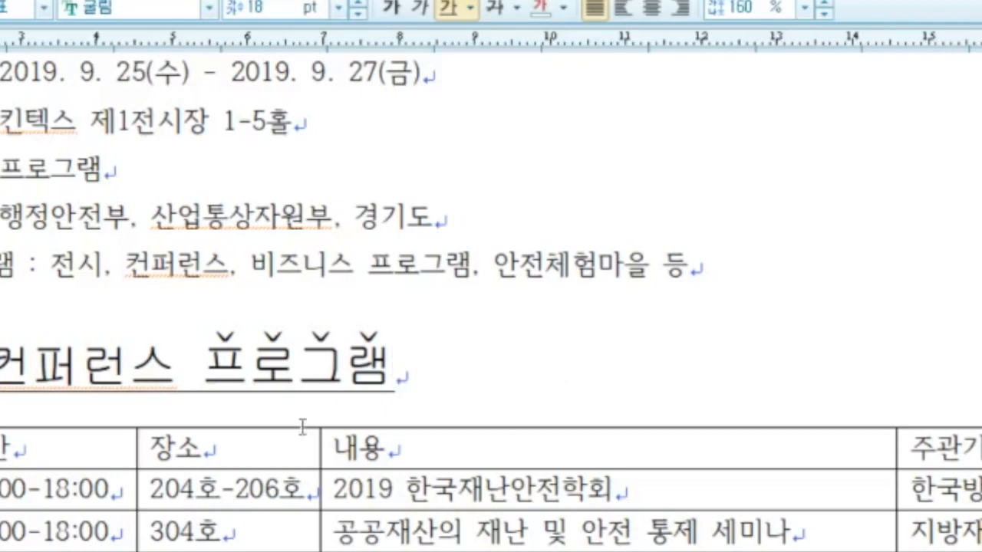
# Step: Set all program table cells to the 돋움 font
pyautogui.moveTo(69, 447); pyautogui.dragTo(944, 537)
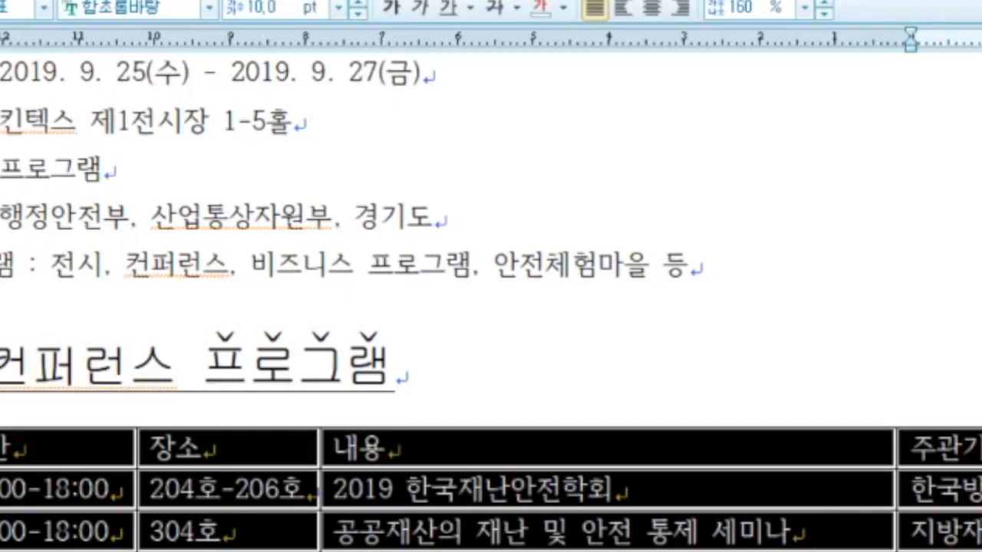
pyautogui.click(149, 9)
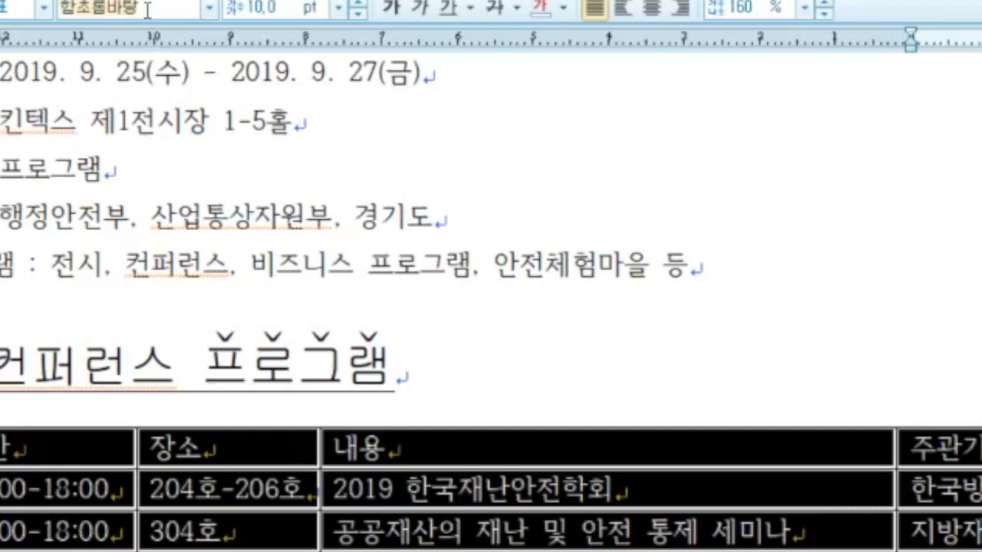
pyautogui.write('돋')
pyautogui.click(80, 43)
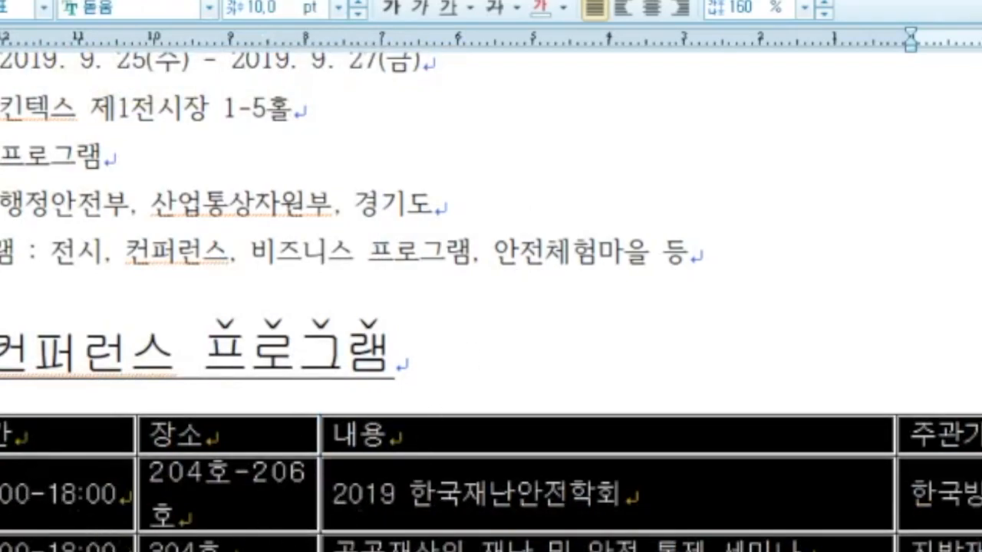
pyautogui.press('Escape')
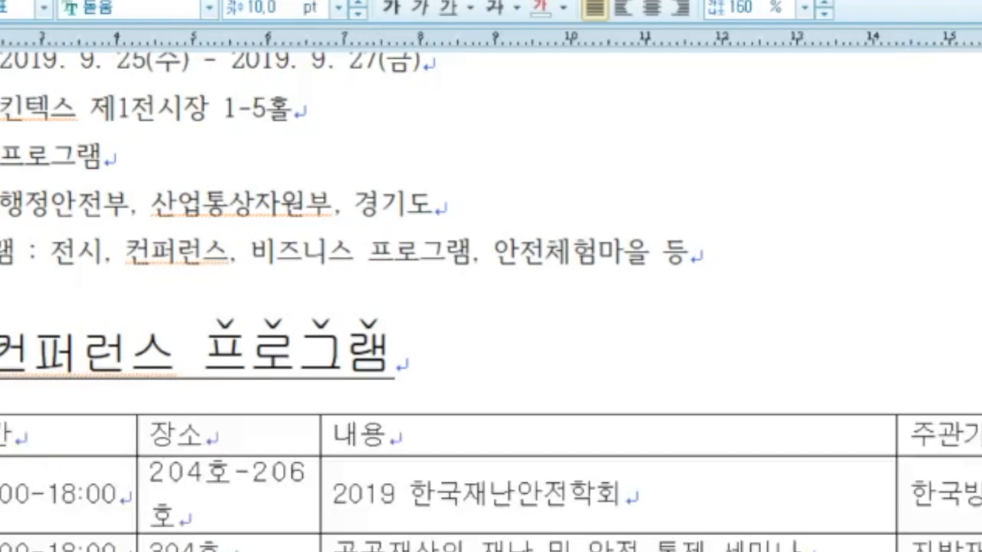
# Step: Drag the column borders left so 204호-206호 fits on one line in 장소
pyautogui.moveTo(29, 476); pyautogui.dragTo(0, 476)
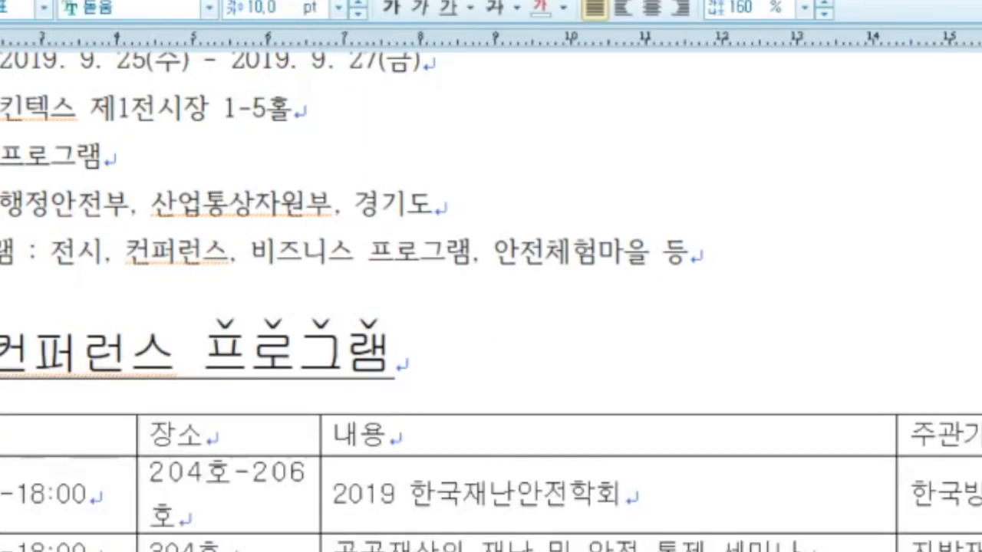
pyautogui.moveTo(138, 475); pyautogui.dragTo(106, 476)
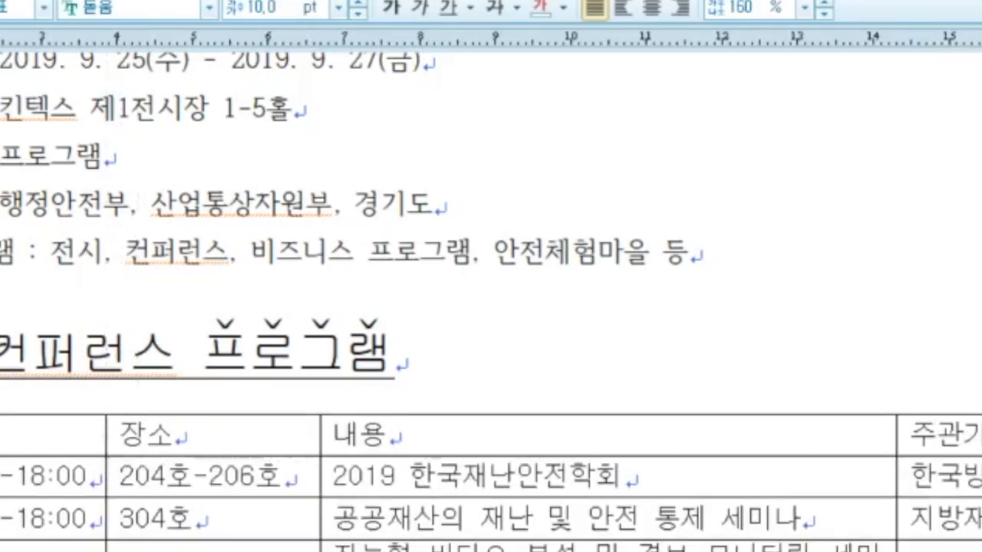
pyautogui.moveTo(320, 476); pyautogui.dragTo(305, 476)
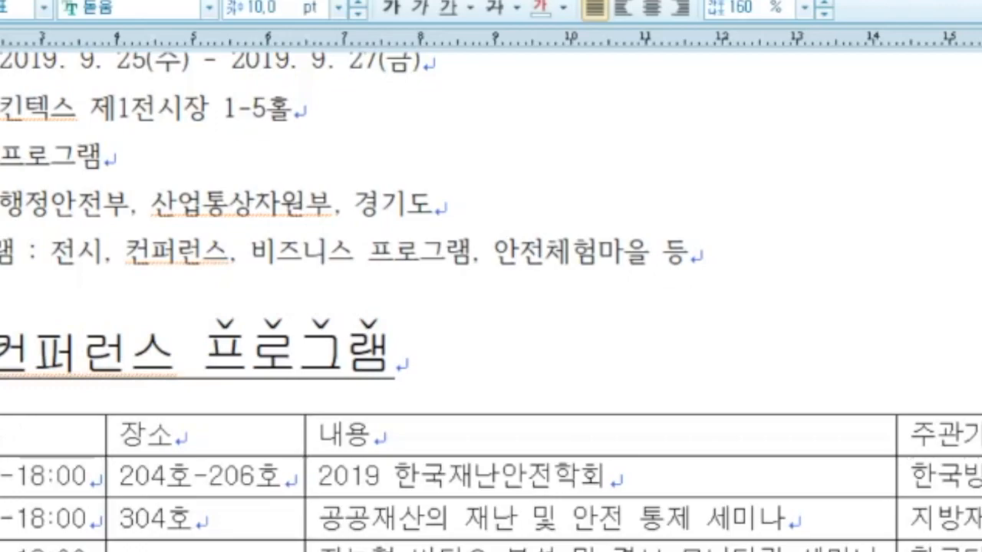
pyautogui.moveTo(46, 436); pyautogui.dragTo(951, 546)
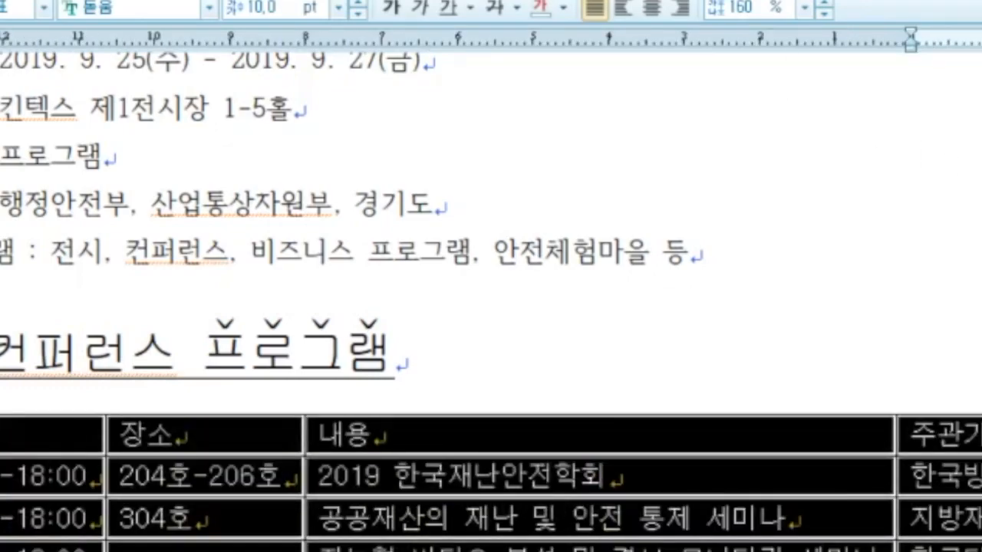
# Step: Center the table text and give the header row a centre-out gradient ending in yellow
pyautogui.click(652, 8)
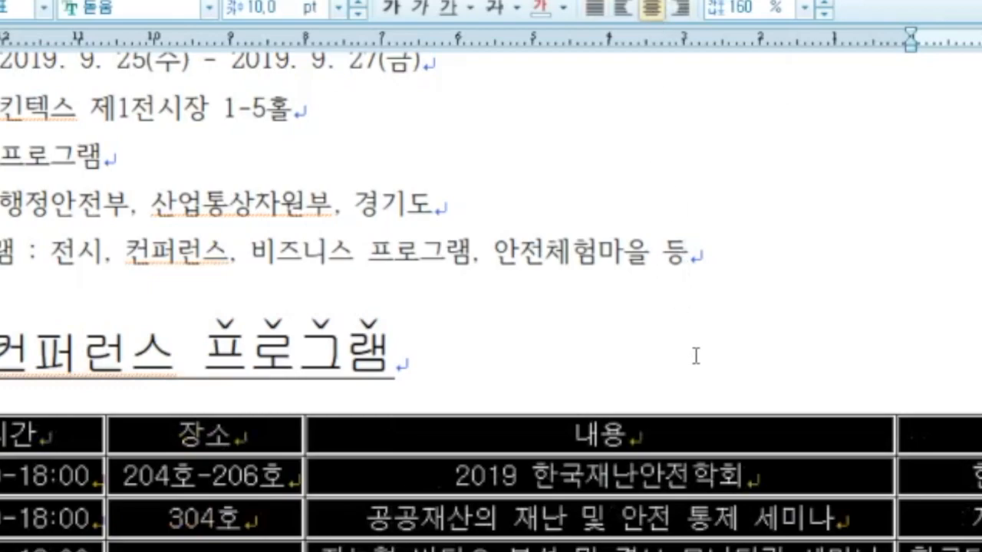
pyautogui.moveTo(24, 438); pyautogui.dragTo(968, 438)
pyautogui.press('l')
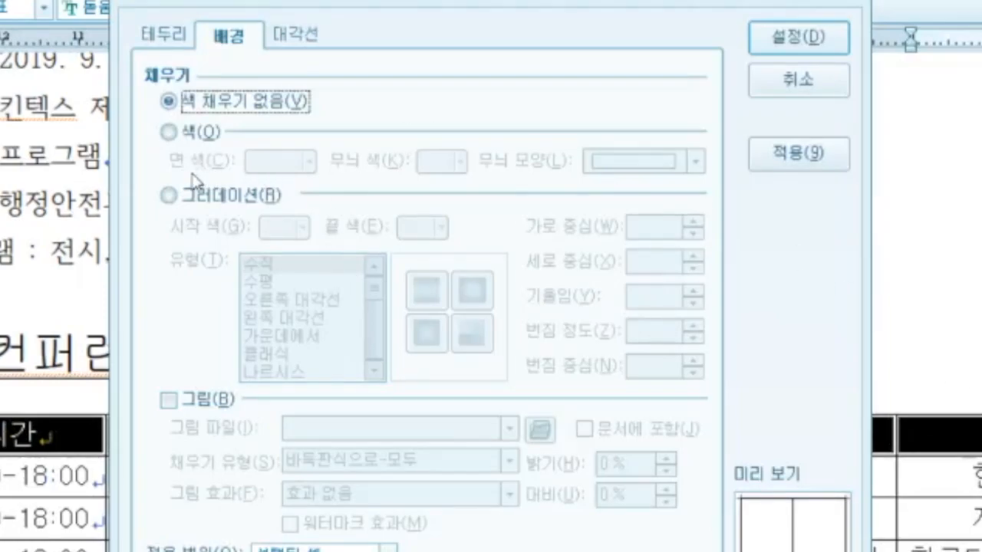
pyautogui.click(169, 196)
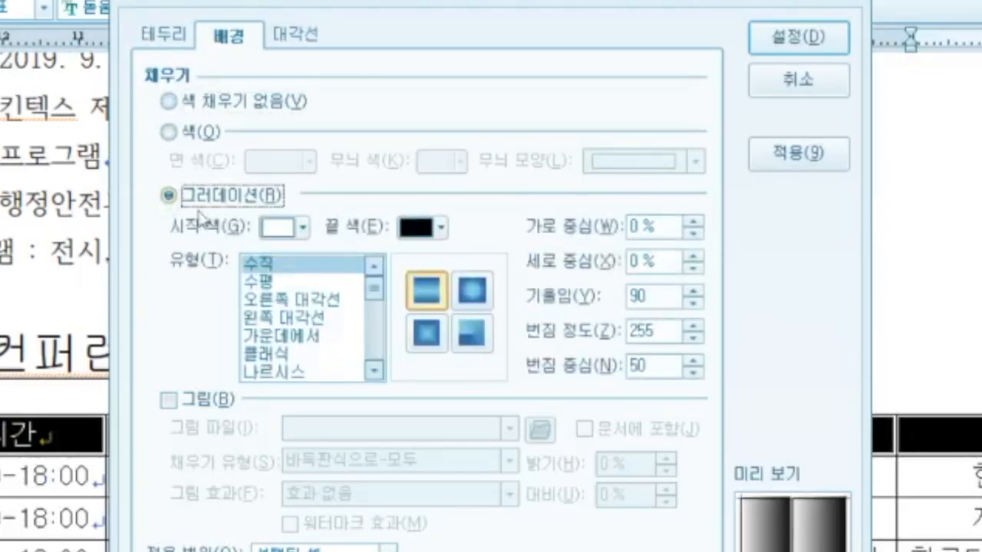
pyautogui.click(303, 337)
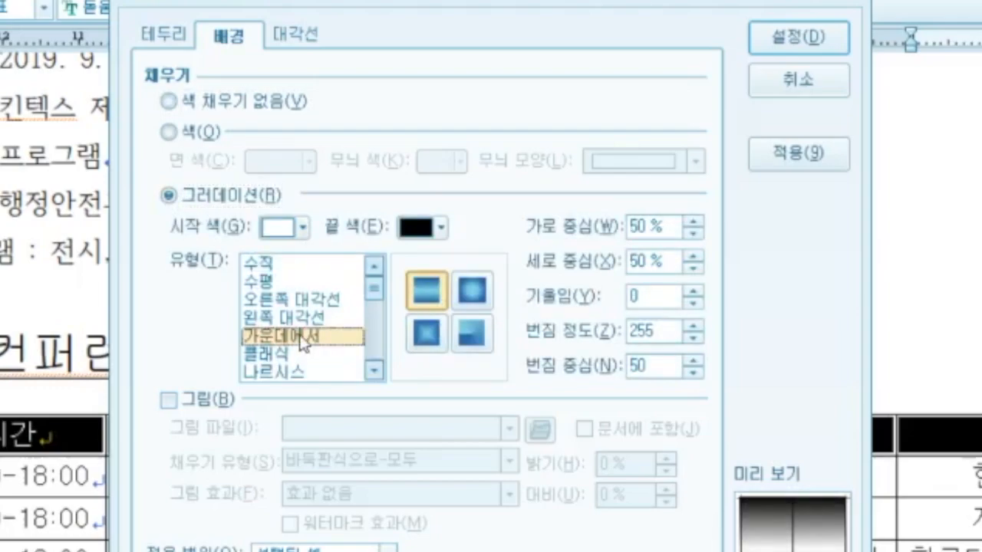
pyautogui.click(442, 228)
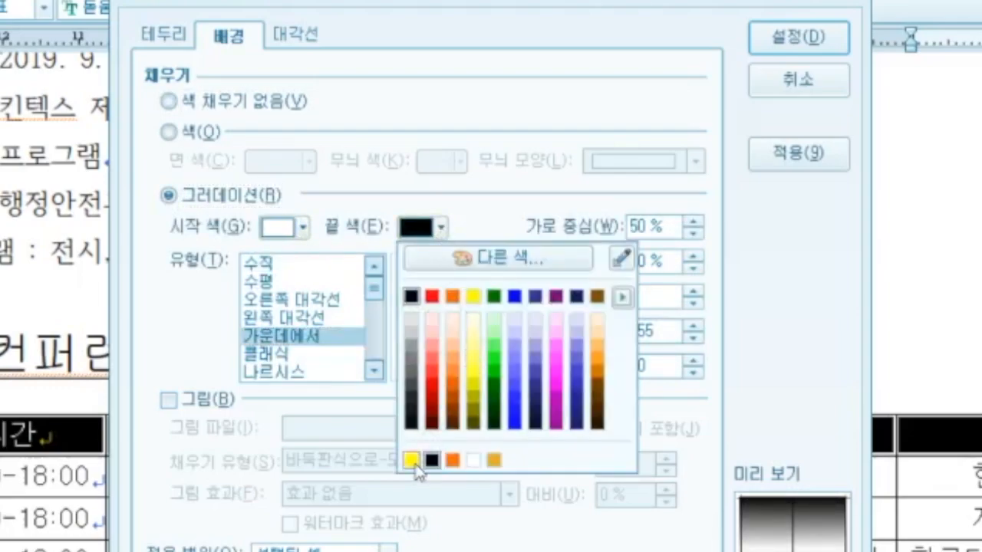
pyautogui.click(411, 461)
pyautogui.click(797, 38)
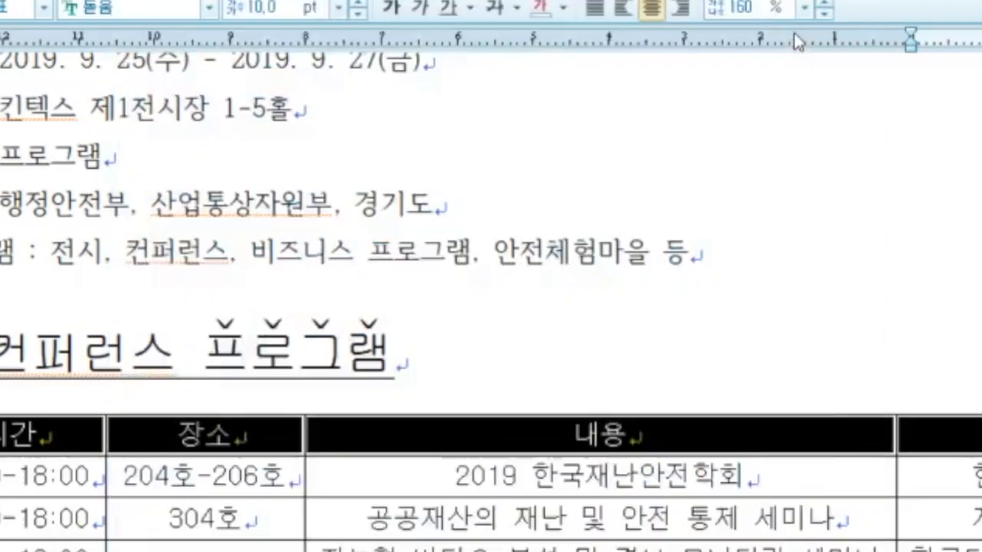
pyautogui.click(560, 383)
# Step: Change the border lines on the table's left and right edges
pyautogui.moveTo(11, 436); pyautogui.dragTo(948, 546)
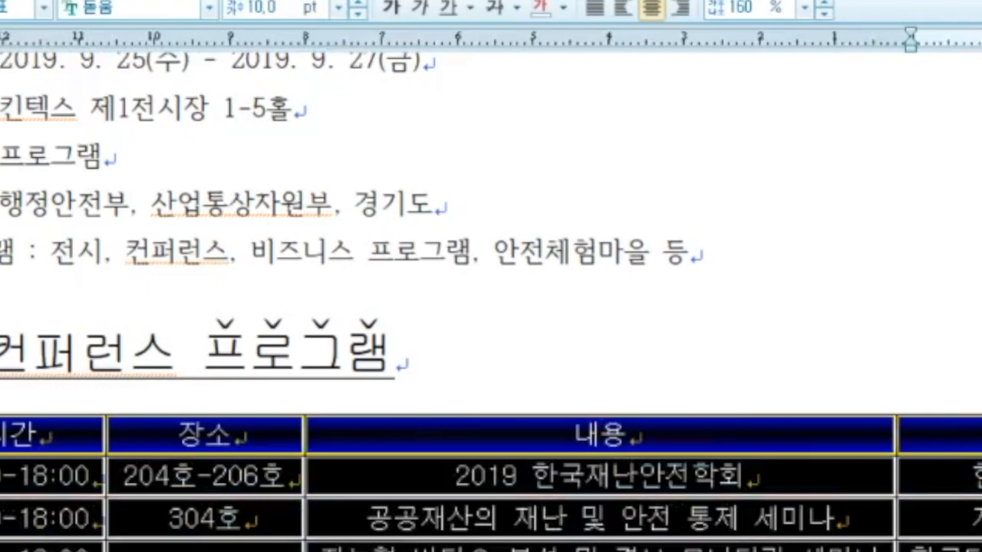
pyautogui.press('l')
pyautogui.click(277, 107)
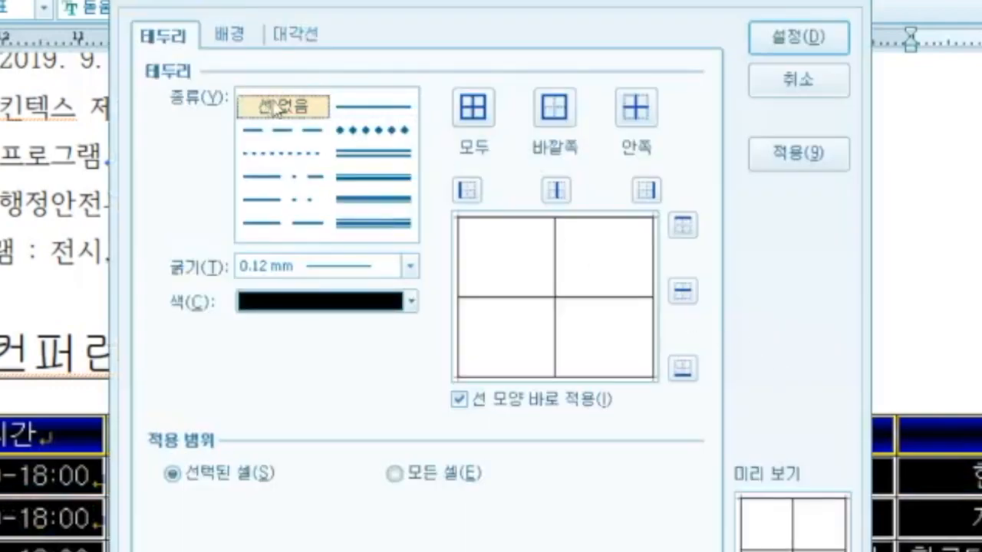
pyautogui.click(374, 177)
pyautogui.click(467, 190)
pyautogui.click(646, 190)
pyautogui.click(798, 36)
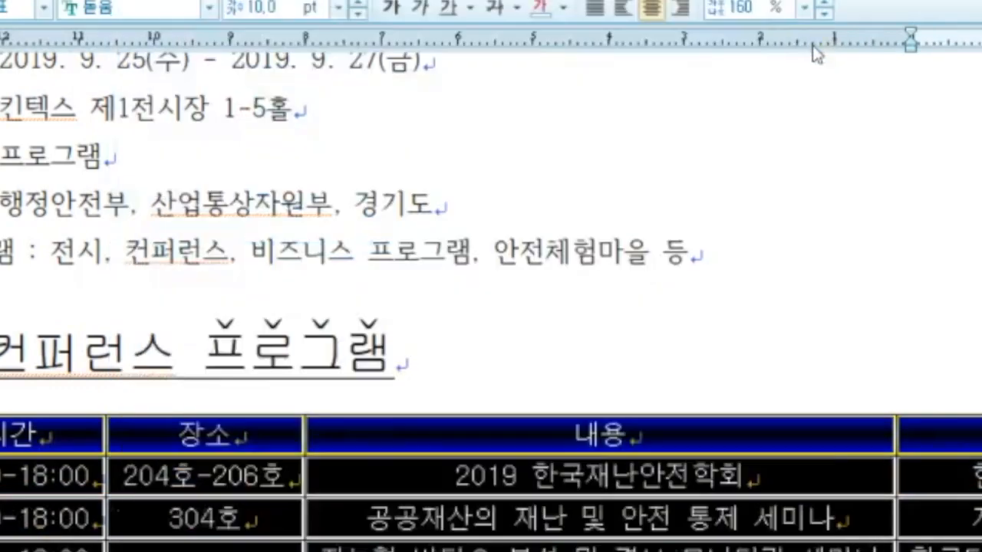
pyautogui.click(794, 366)
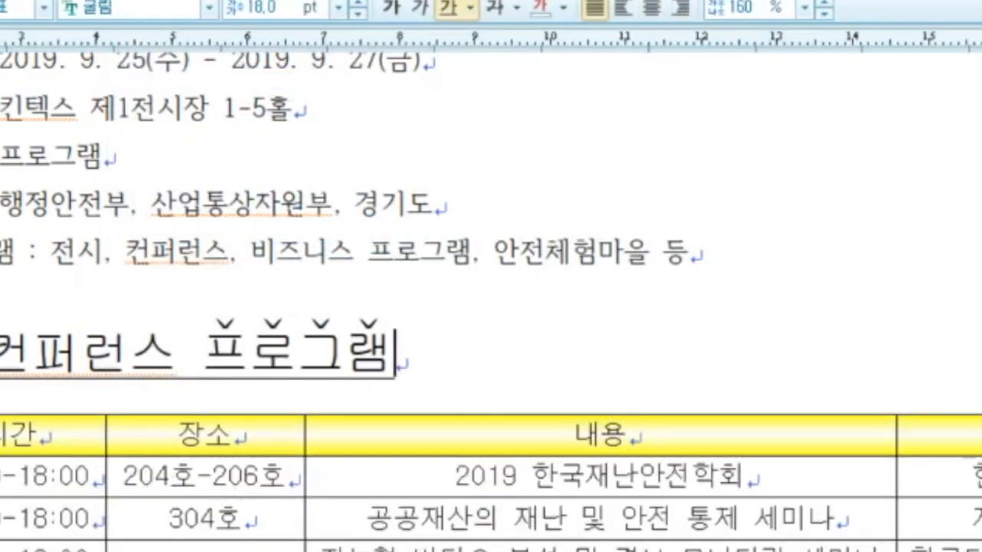
# Step: Put double-line borders on the table's top and bottom edges
pyautogui.moveTo(4, 436); pyautogui.dragTo(978, 549)
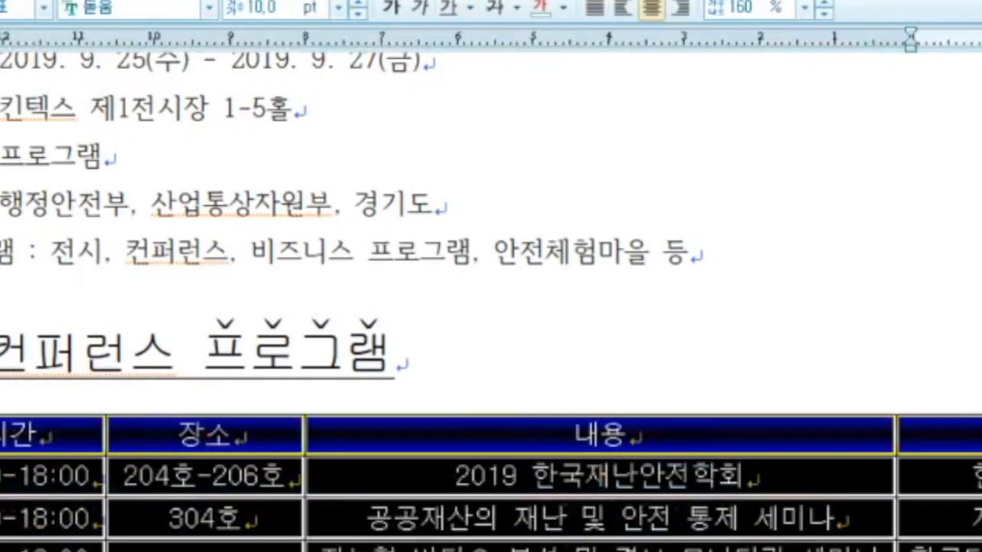
pyautogui.press('l')
pyautogui.click(393, 157)
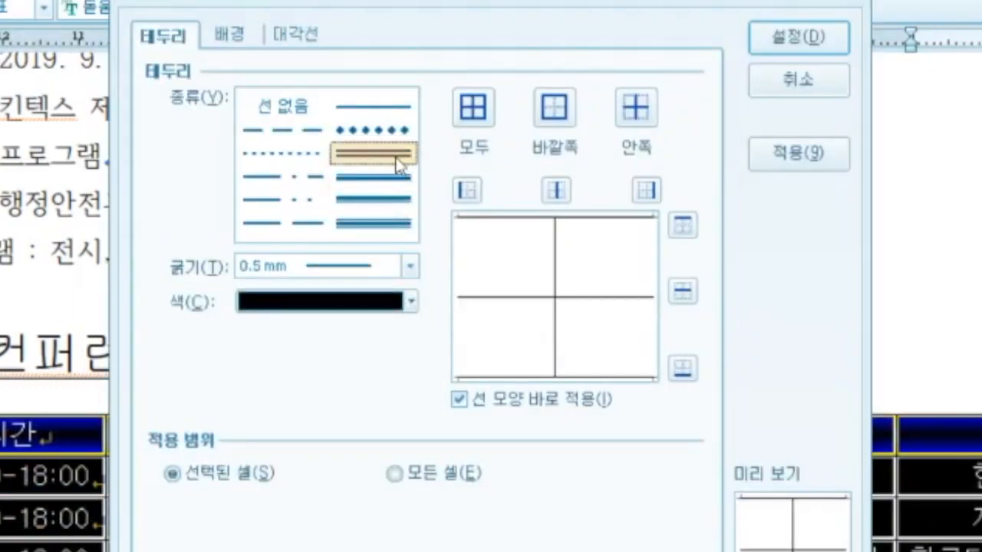
pyautogui.click(683, 225)
pyautogui.click(683, 369)
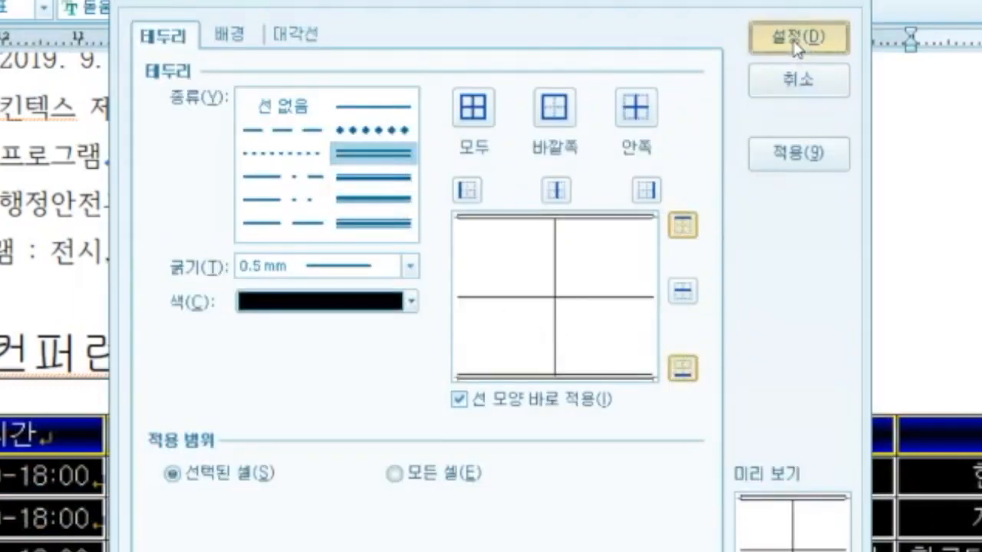
pyautogui.click(796, 38)
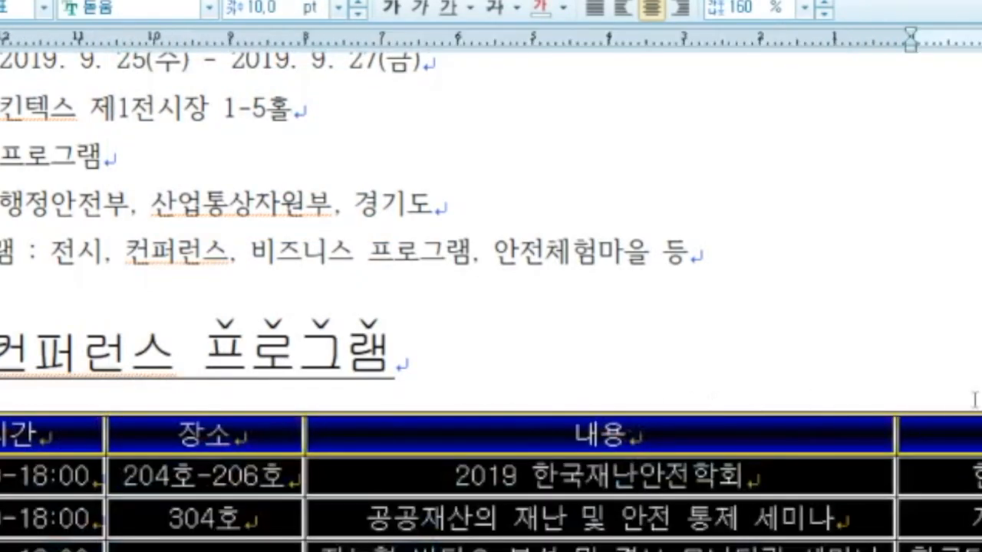
pyautogui.press('Escape')
# Step: Add a 0.5 mm double line under the header row
pyautogui.press('l')
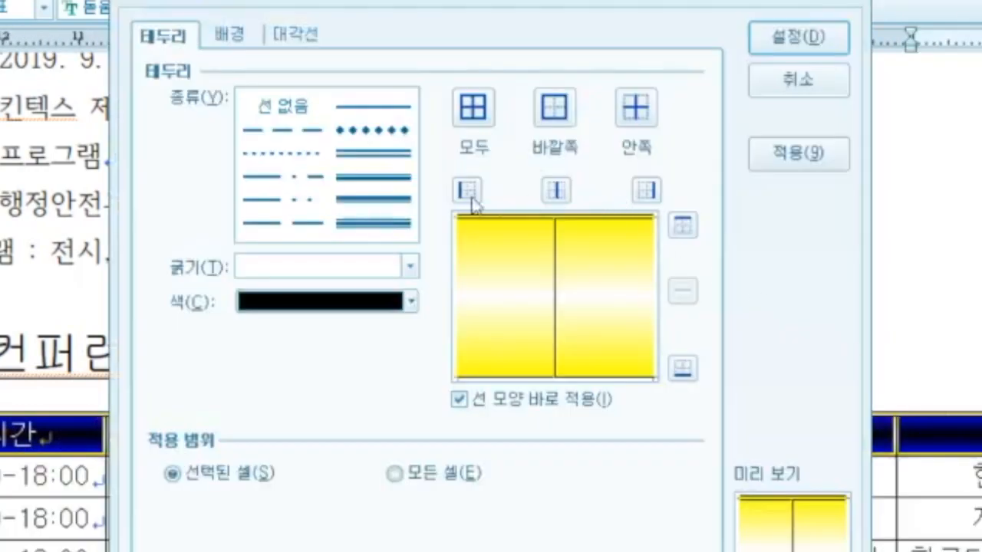
pyautogui.click(374, 157)
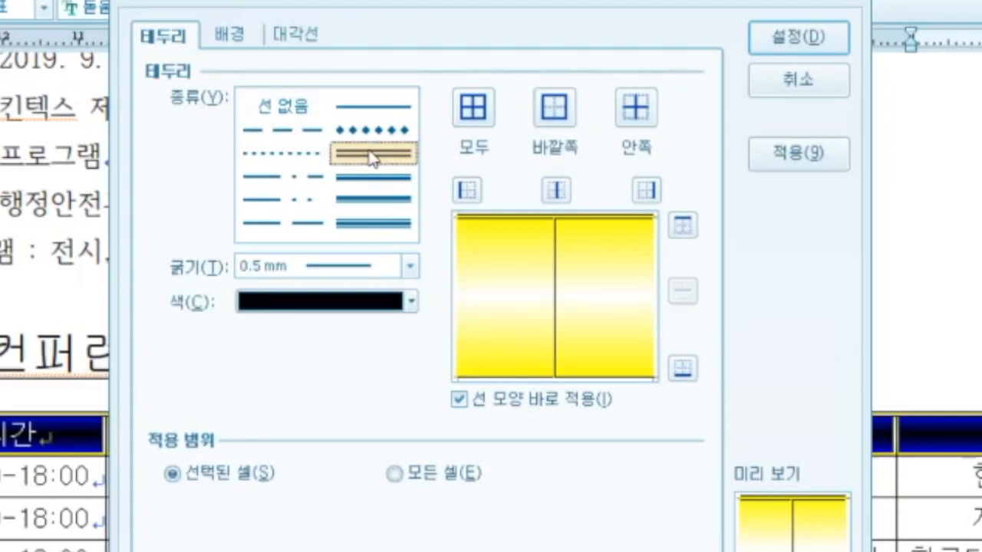
pyautogui.click(683, 368)
pyautogui.click(795, 34)
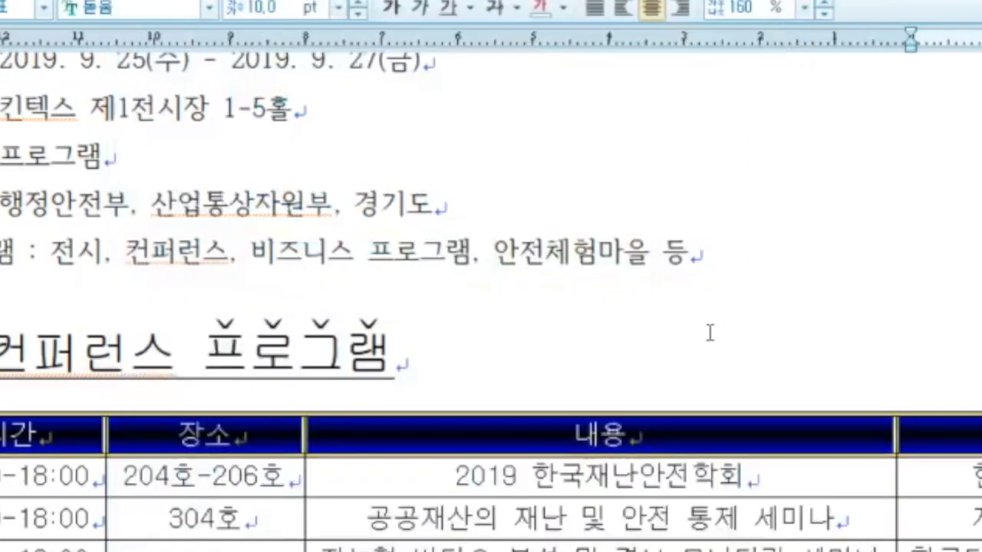
pyautogui.click(710, 333)
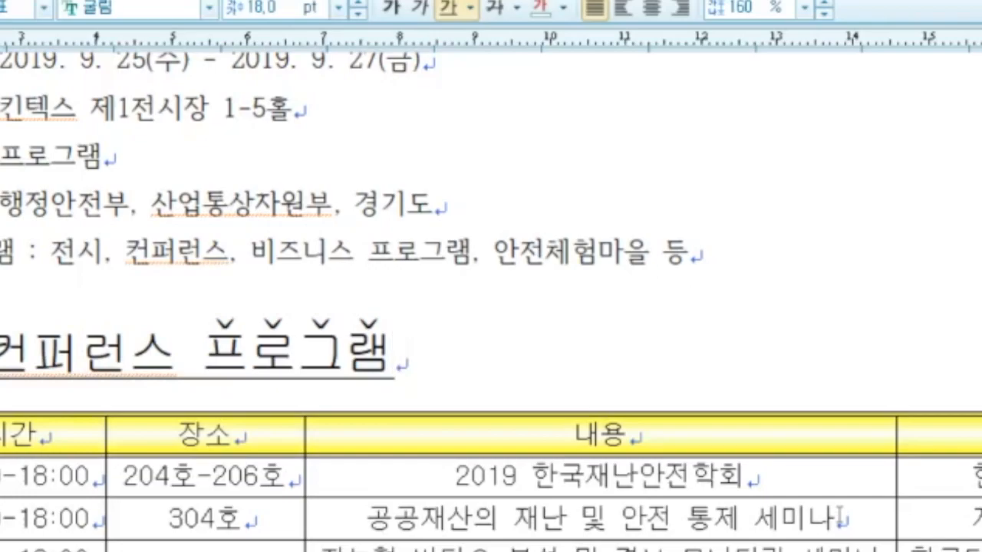
# Step: Make the organizer line 안전산업박람회사무국 bold 궁서 at 24 pt
pyautogui.scroll(-3, 733, 422)
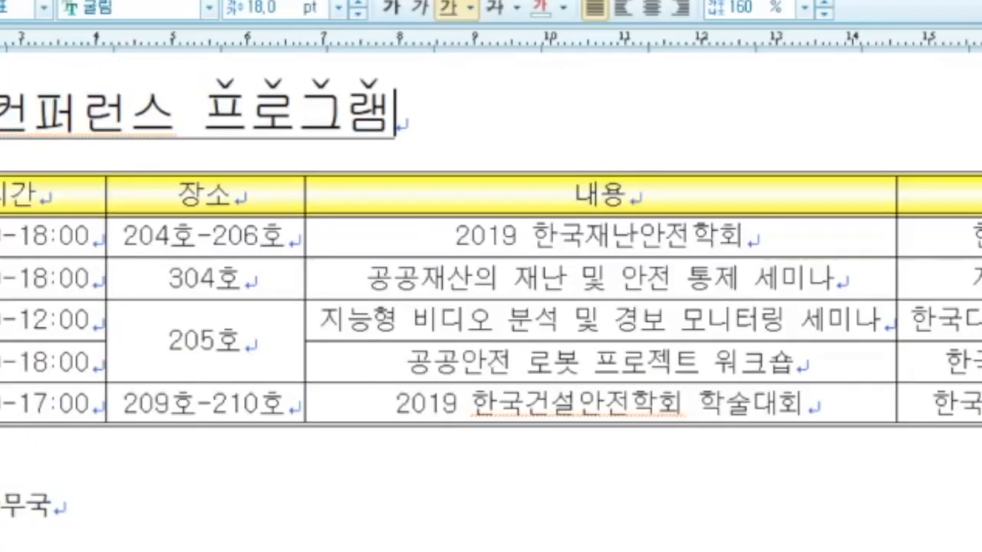
pyautogui.moveTo(53, 508); pyautogui.dragTo(1, 510)
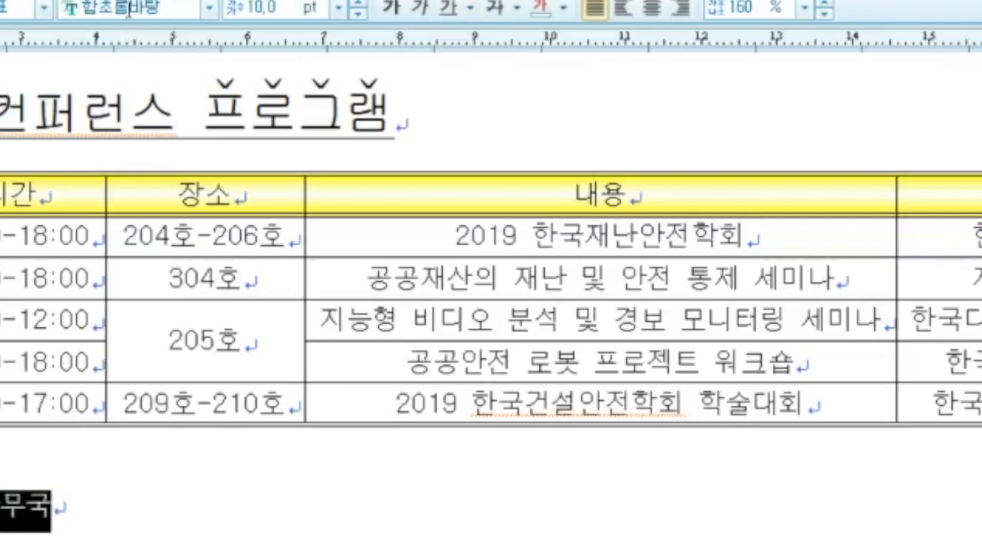
pyautogui.click(127, 7)
pyautogui.write('궁서')
pyautogui.press('Return')
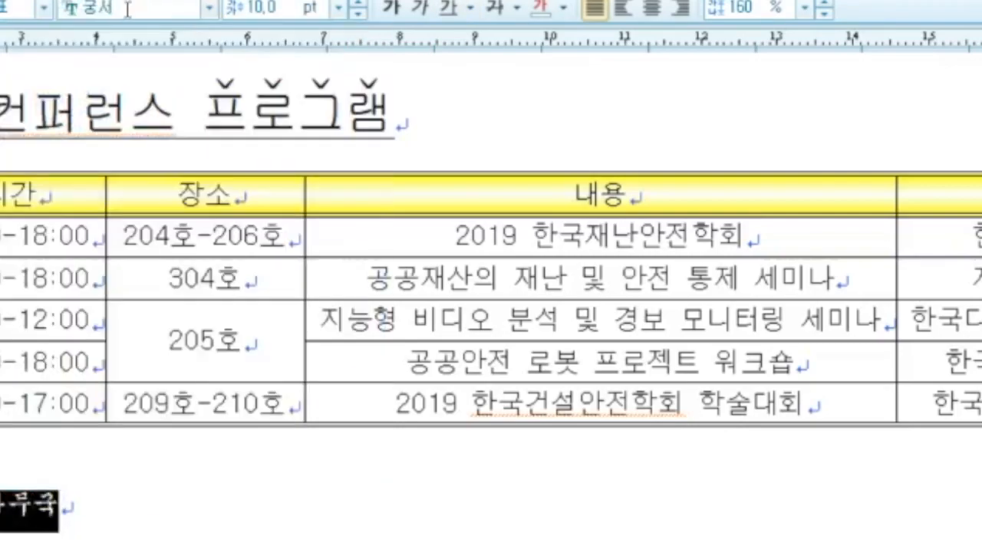
pyautogui.press('Tab')
pyautogui.write('24')
pyautogui.press('Return')
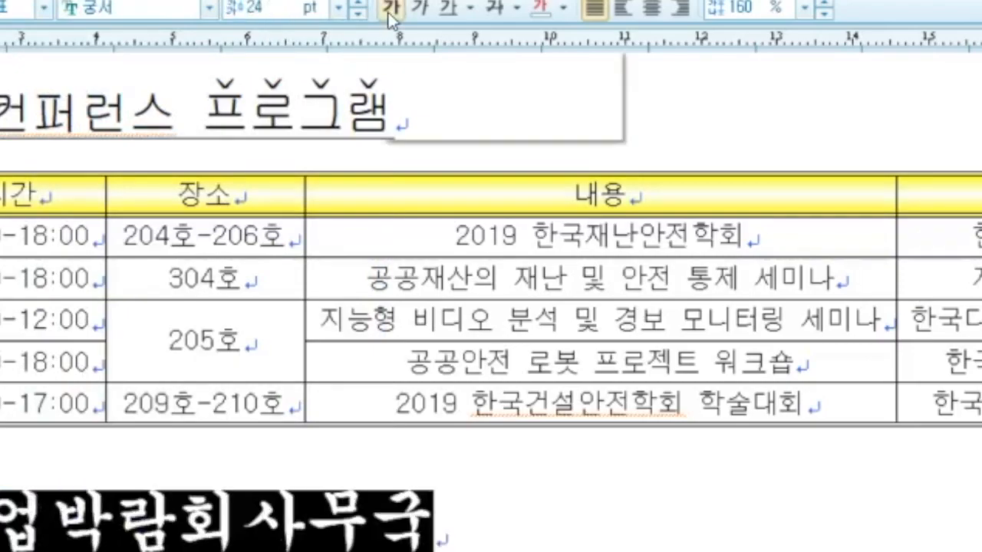
pyautogui.click(391, 16)
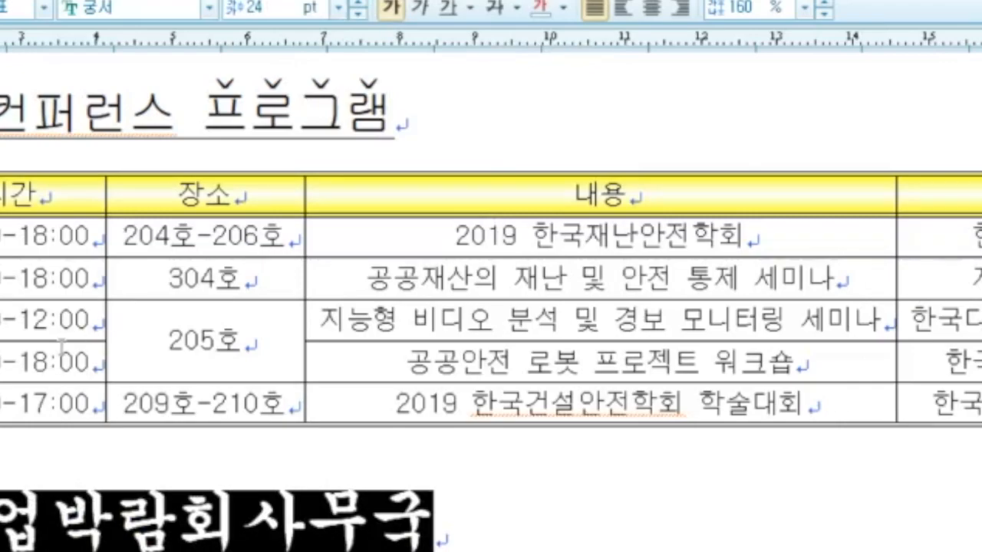
# Step: Set the organizer line's character width to 95% and right-align it
pyautogui.hotkey('alt', 'l')
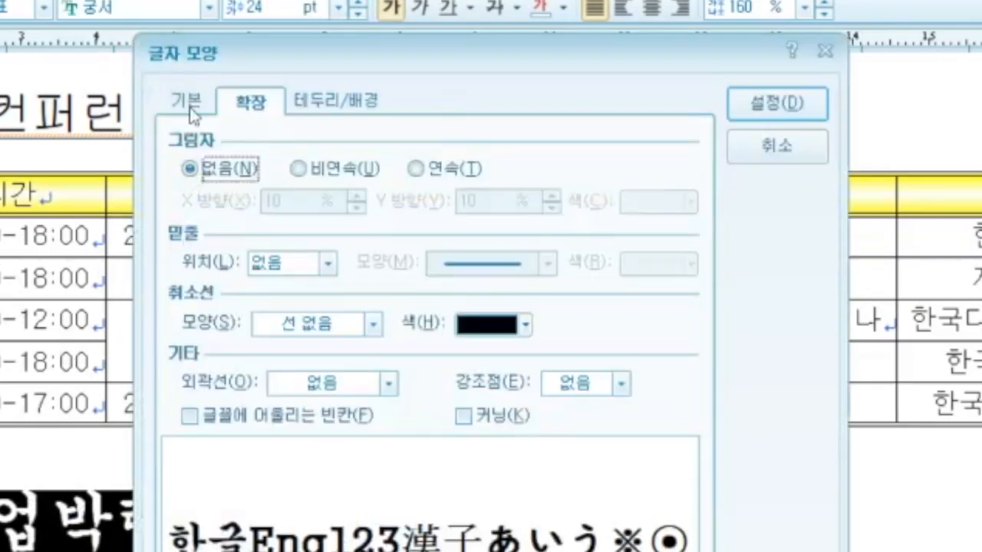
pyautogui.click(217, 110)
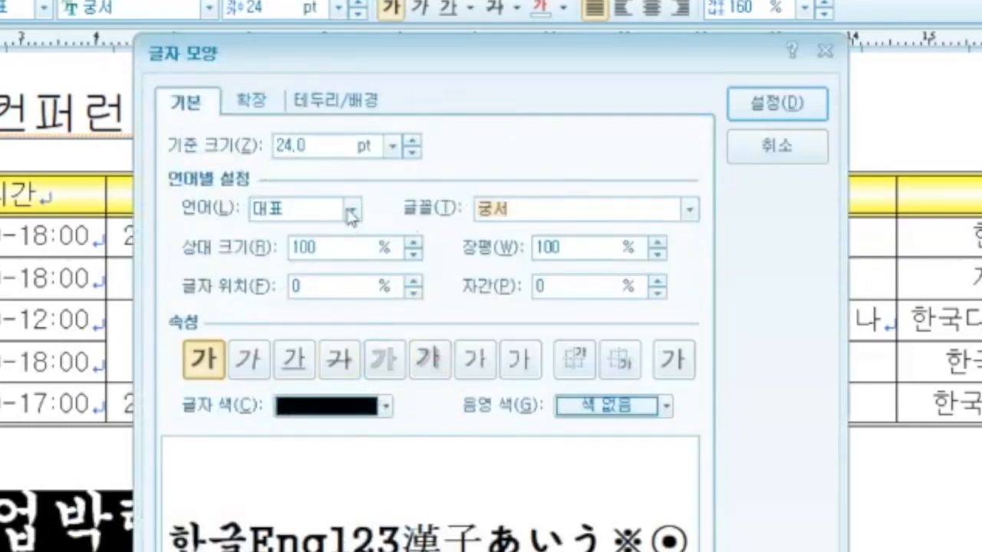
pyautogui.doubleClick(564, 247)
pyautogui.write('95')
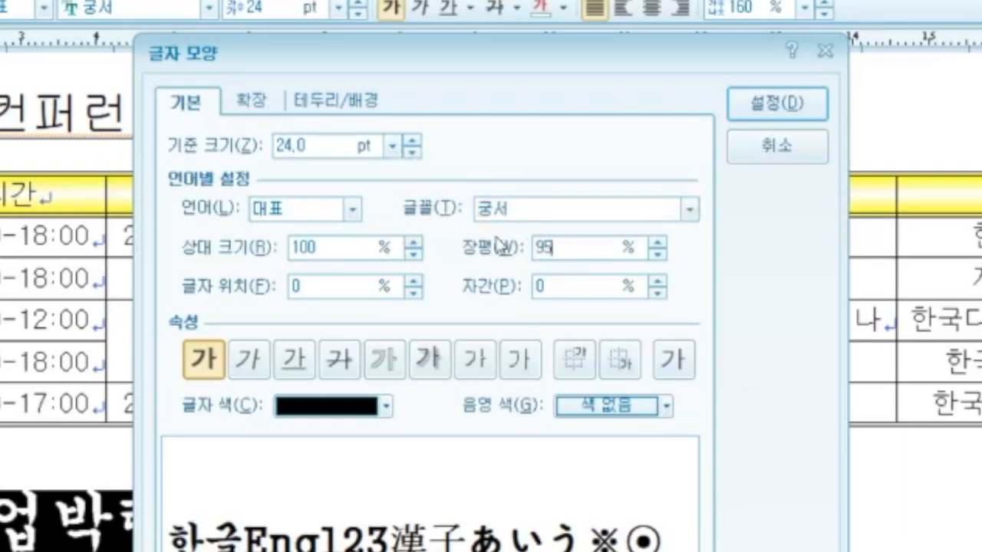
pyautogui.press('Return')
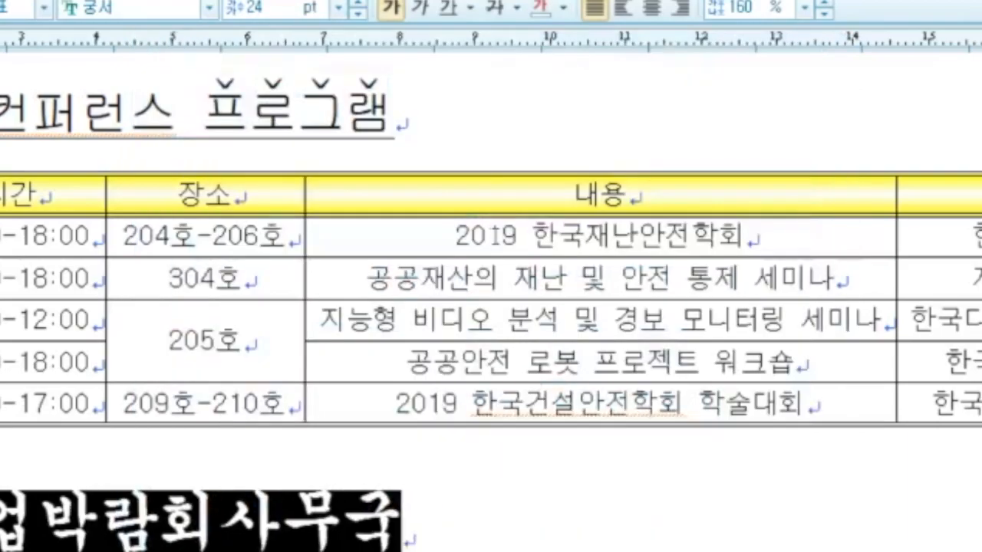
pyautogui.click(680, 7)
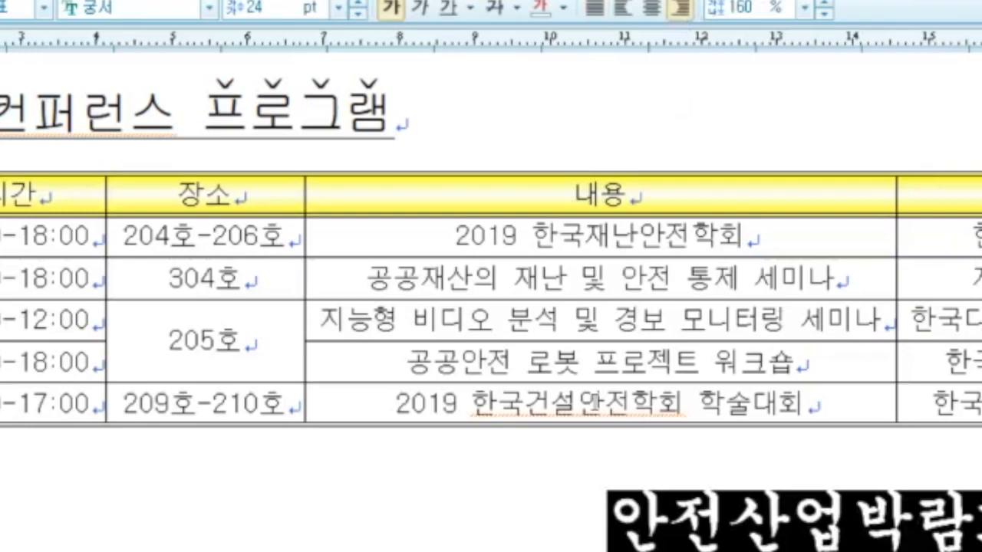
pyautogui.click(184, 474)
pyautogui.scroll(-5, 449, 459)
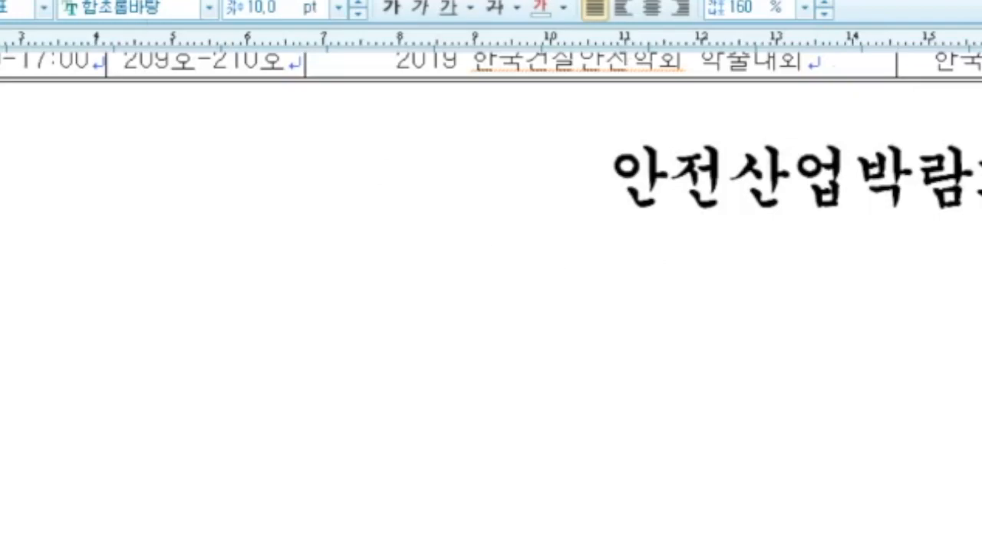
# Step: Insert a page number at the bottom right without dashes
pyautogui.hotkey('ctrl', 'n')
pyautogui.press('p')
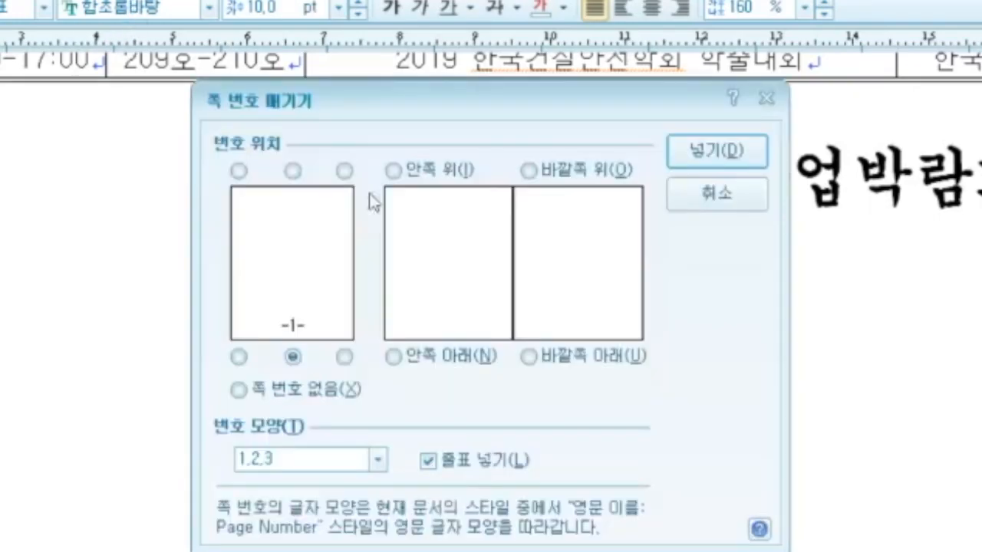
pyautogui.click(345, 357)
pyautogui.click(428, 462)
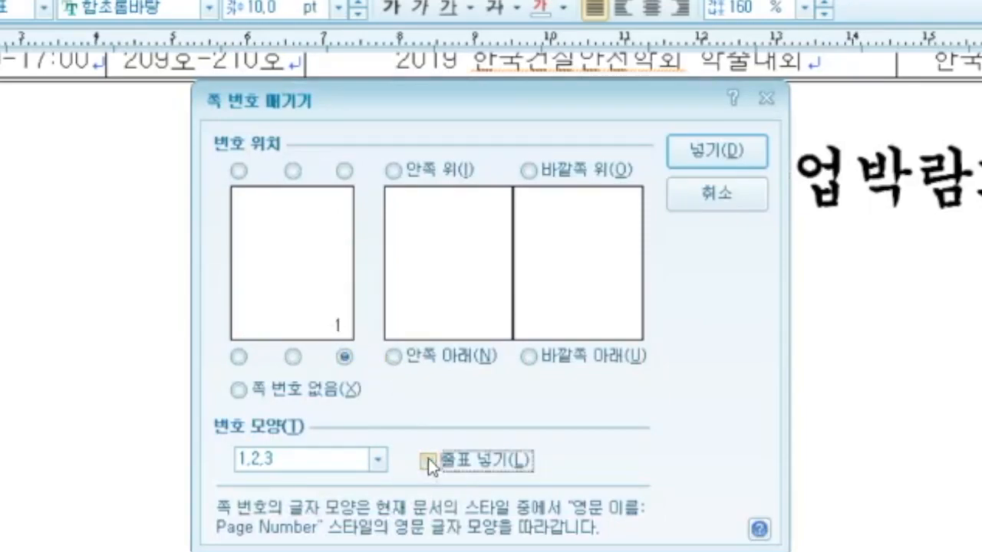
pyautogui.click(379, 460)
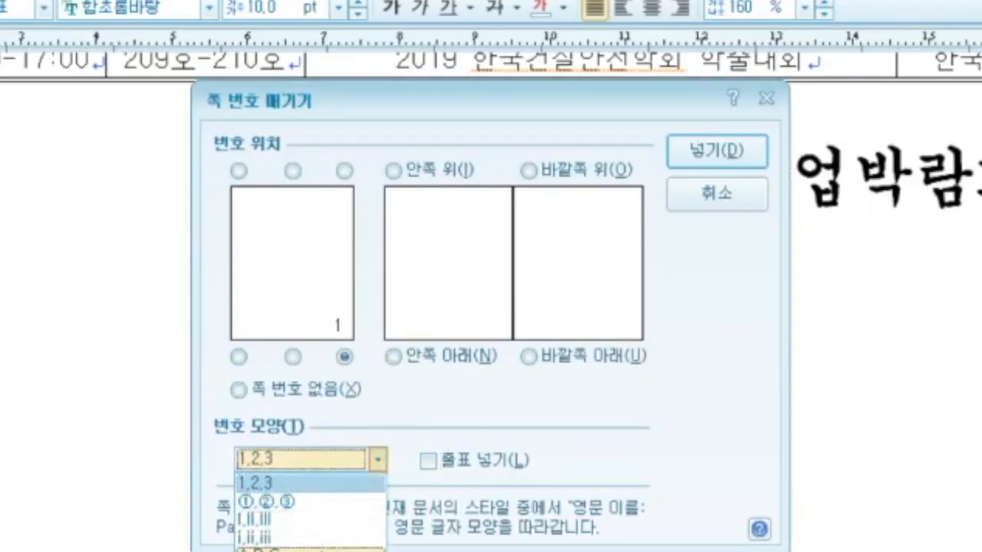
pyautogui.click(324, 549)
pyautogui.click(715, 148)
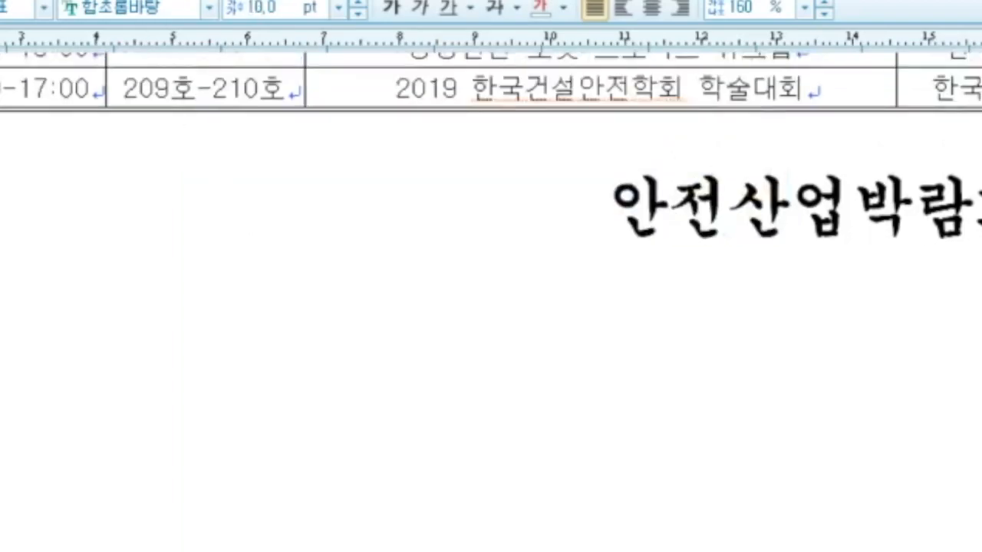
# Step: Restart the page numbering at 5 from this page
pyautogui.click(230, 77)
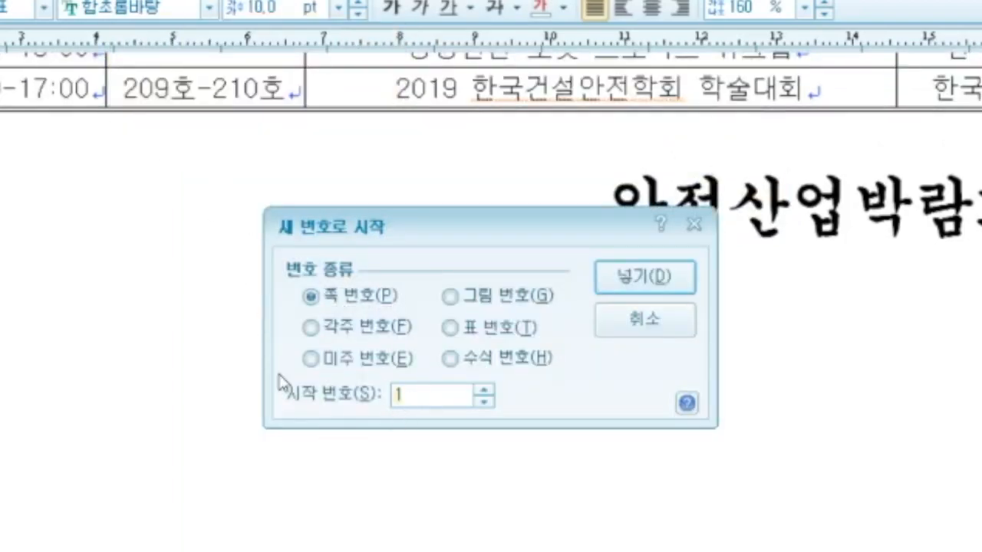
pyautogui.write('5')
pyautogui.click(646, 278)
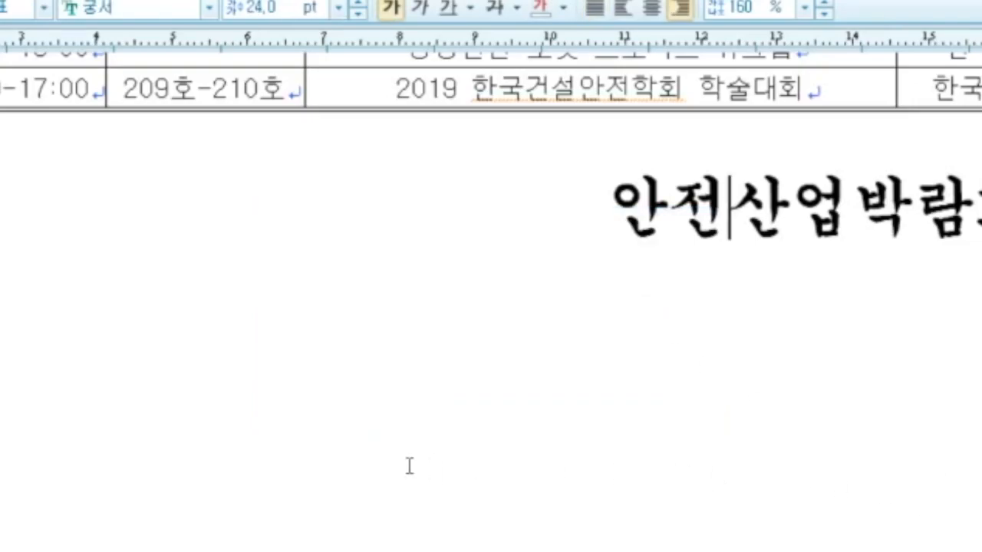
# Step: Scroll through every page to review it, ending at page 1's text and visitor table
pyautogui.scroll(15, 410, 466)
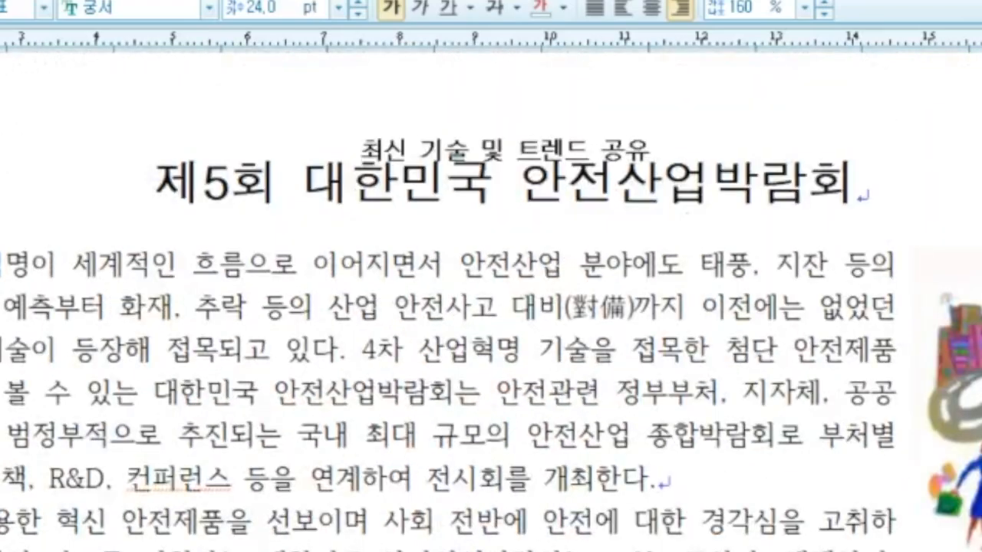
pyautogui.scroll(3, 436, 429)
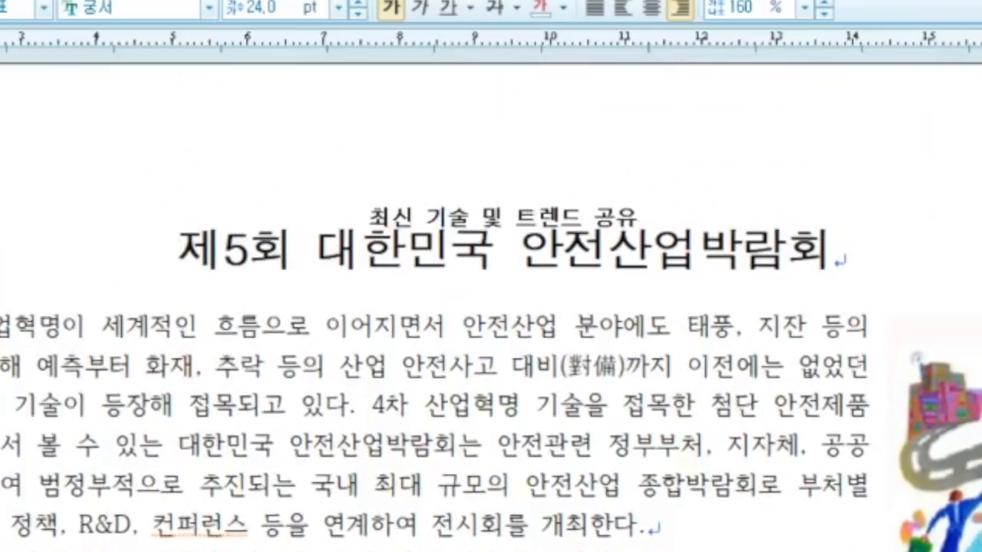
pyautogui.scroll(3, 562, 497)
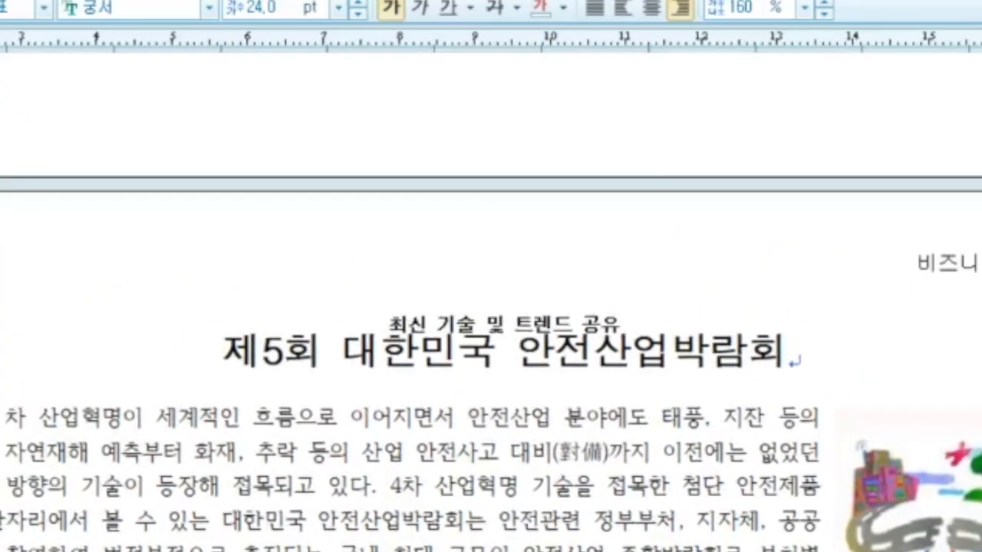
pyautogui.scroll(-3, 562, 497)
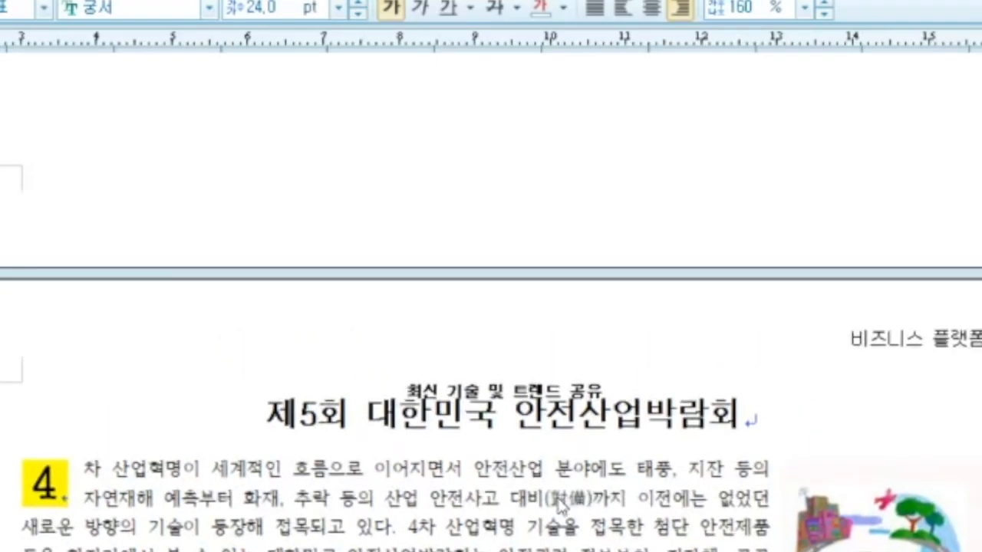
pyautogui.scroll(-3, 563, 506)
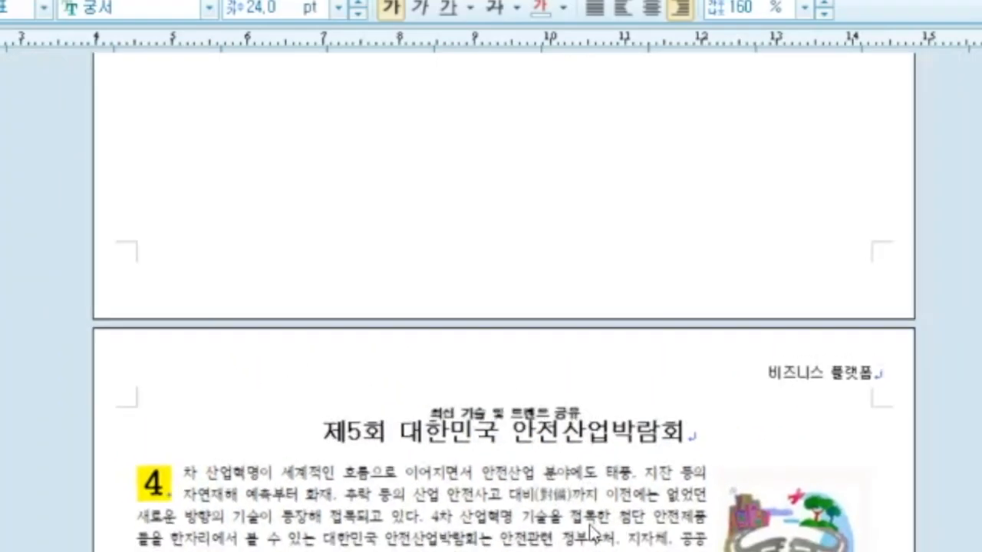
pyautogui.scroll(-5, 572, 539)
pyautogui.scroll(-3, 572, 540)
pyautogui.scroll(10, 576, 484)
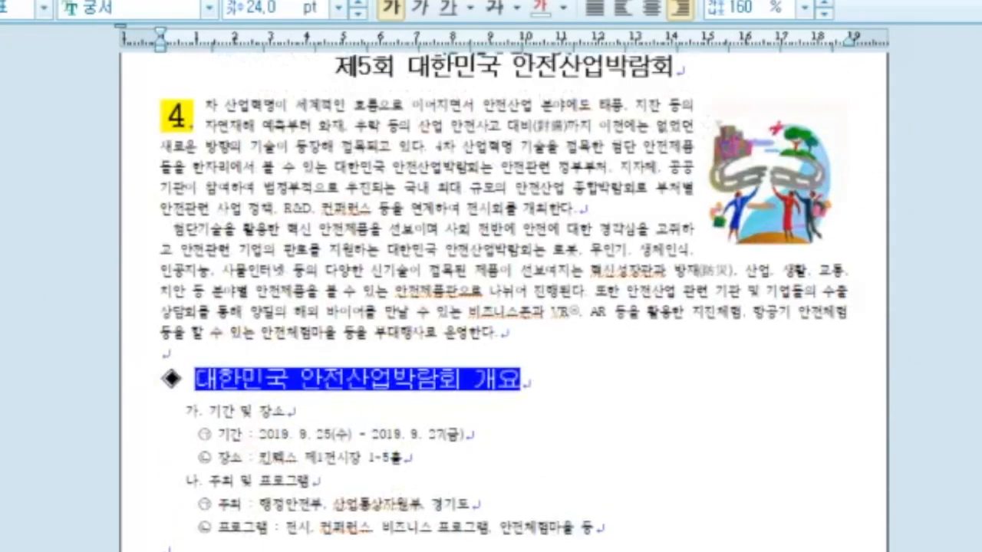
pyautogui.scroll(20, 504, 307)
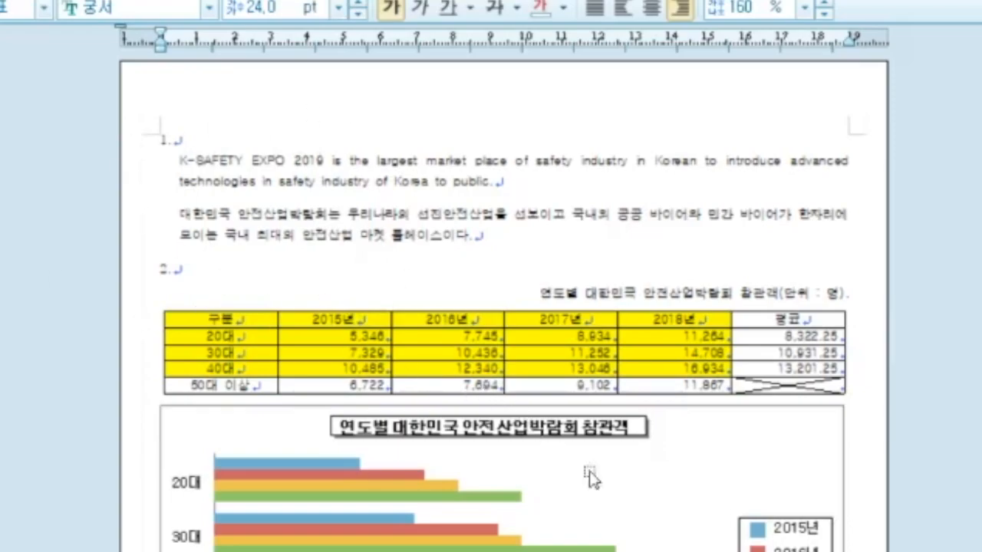
pyautogui.scroll(-10, 664, 514)
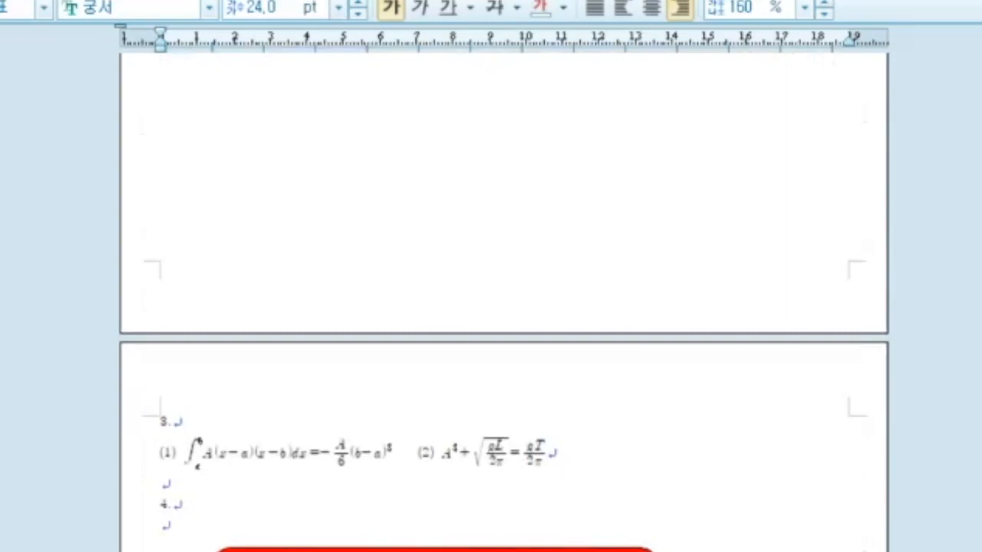
pyautogui.scroll(4, 491, 301)
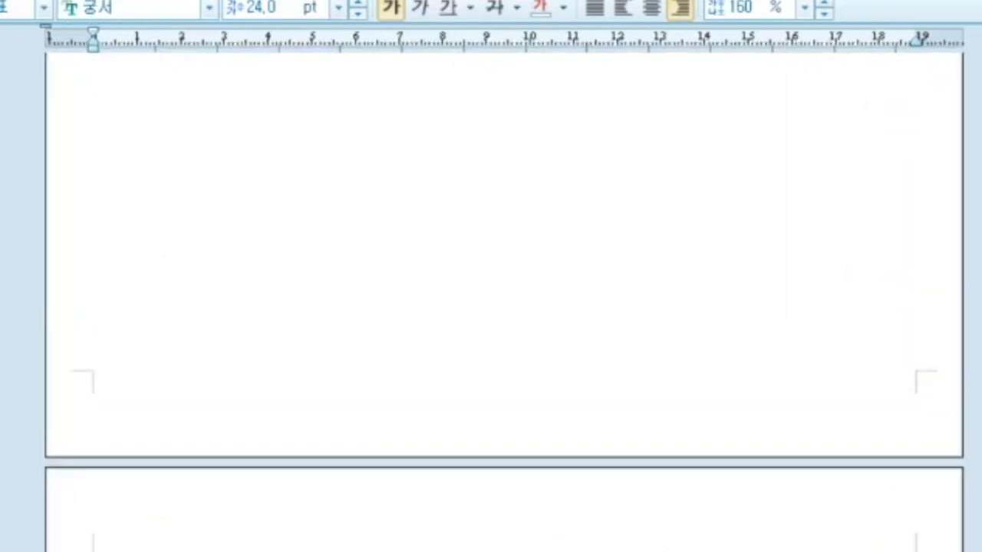
pyautogui.scroll(1, 491, 302)
pyautogui.scroll(10, 296, 391)
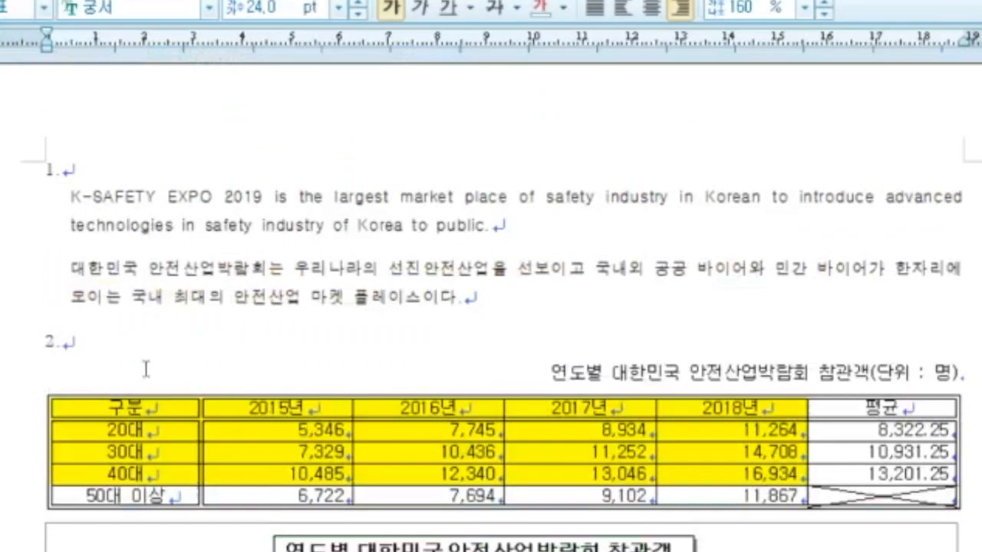
pyautogui.scroll(-15, 146, 370)
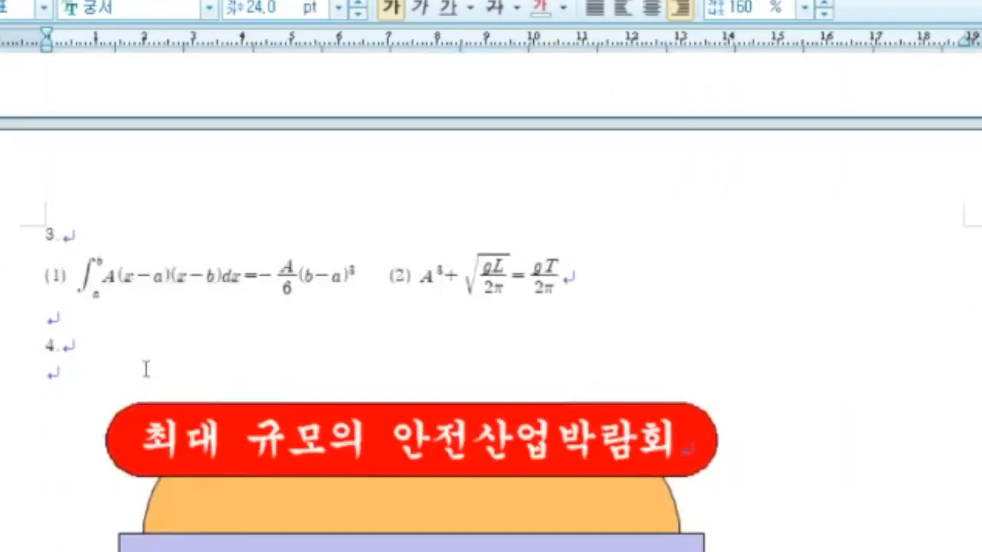
pyautogui.scroll(-12, 146, 369)
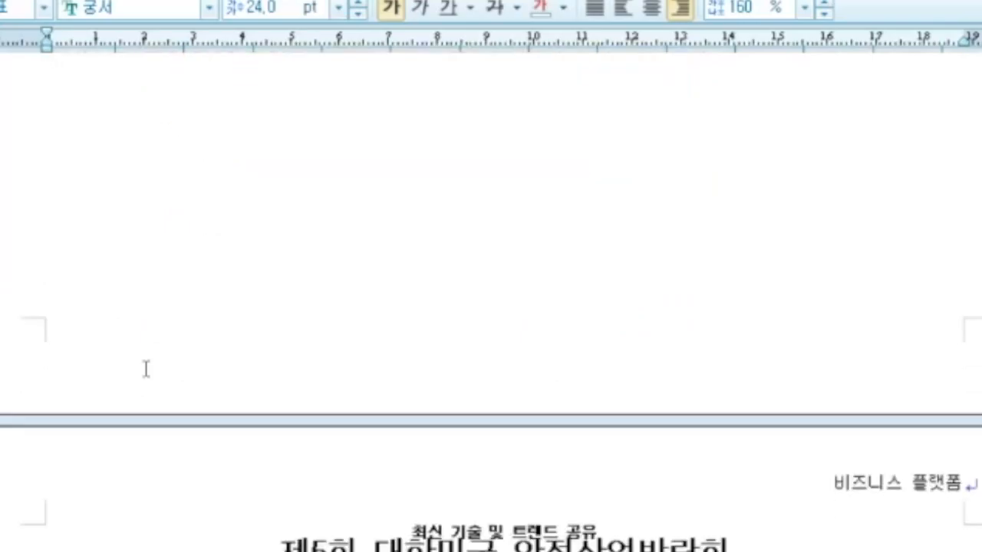
pyautogui.scroll(-6, 145, 370)
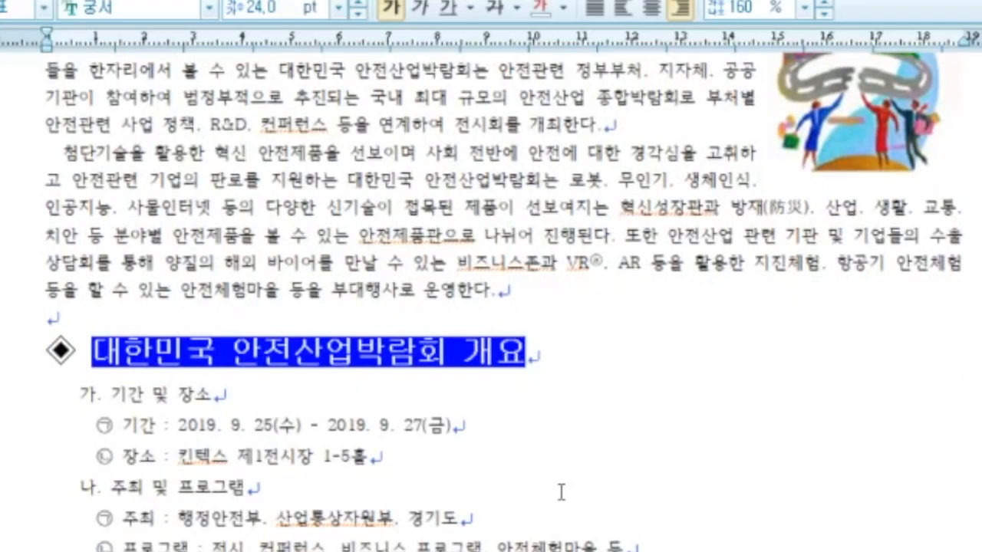
pyautogui.scroll(-5, 562, 492)
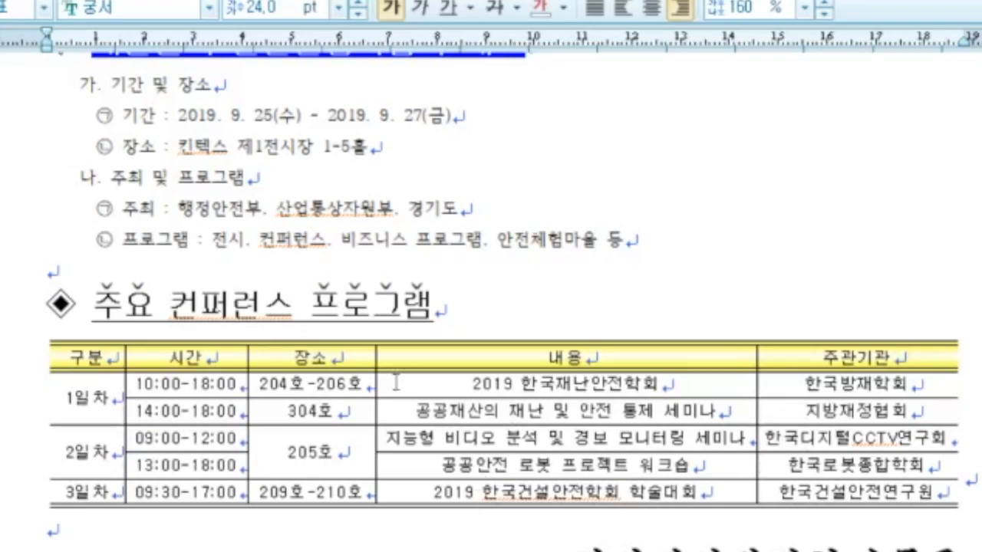
pyautogui.scroll(-3, 315, 529)
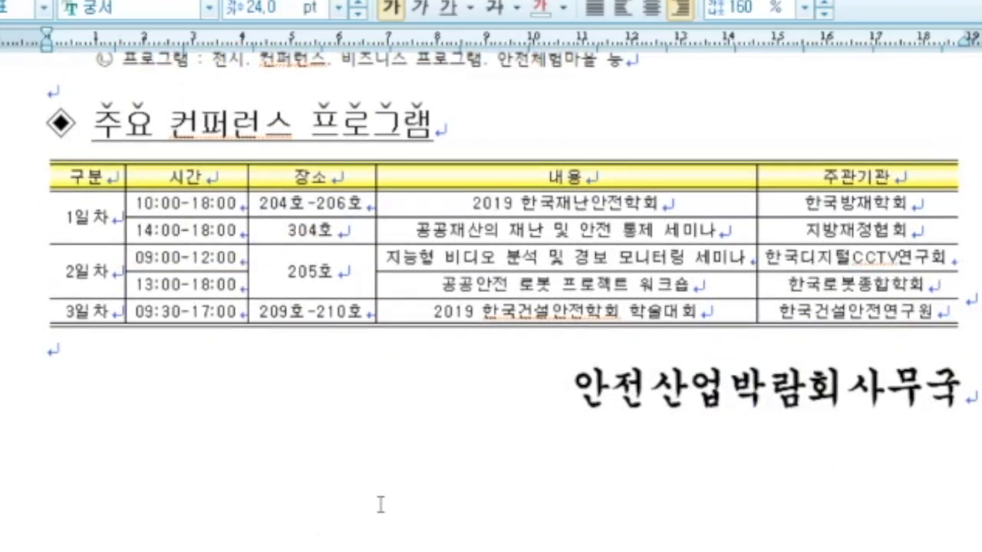
pyautogui.scroll(20, 318, 530)
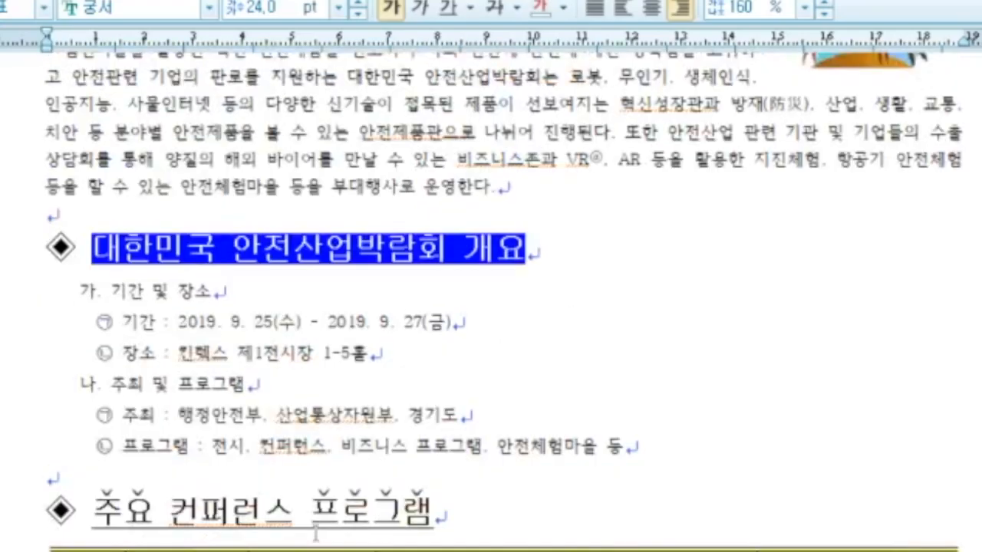
pyautogui.scroll(15, 317, 530)
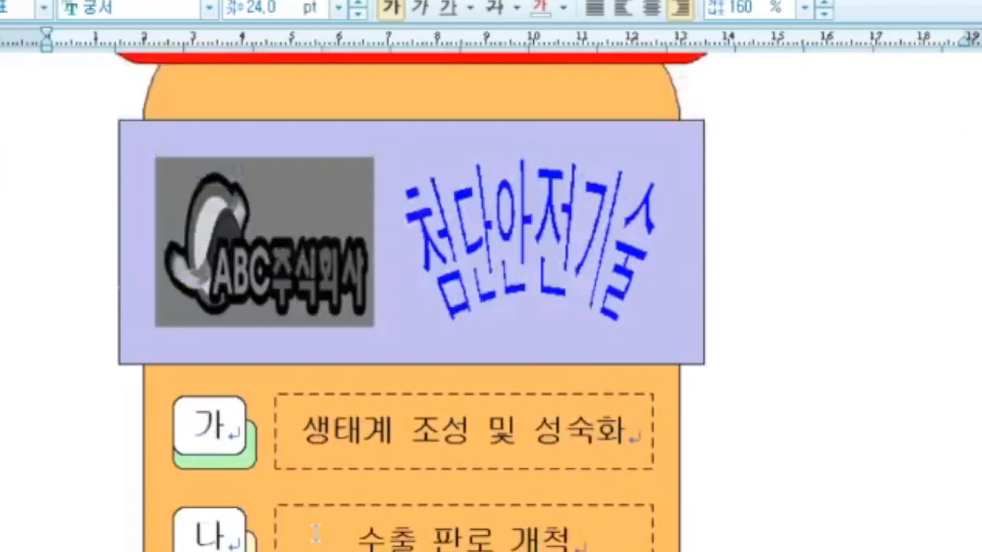
pyautogui.scroll(3, 316, 532)
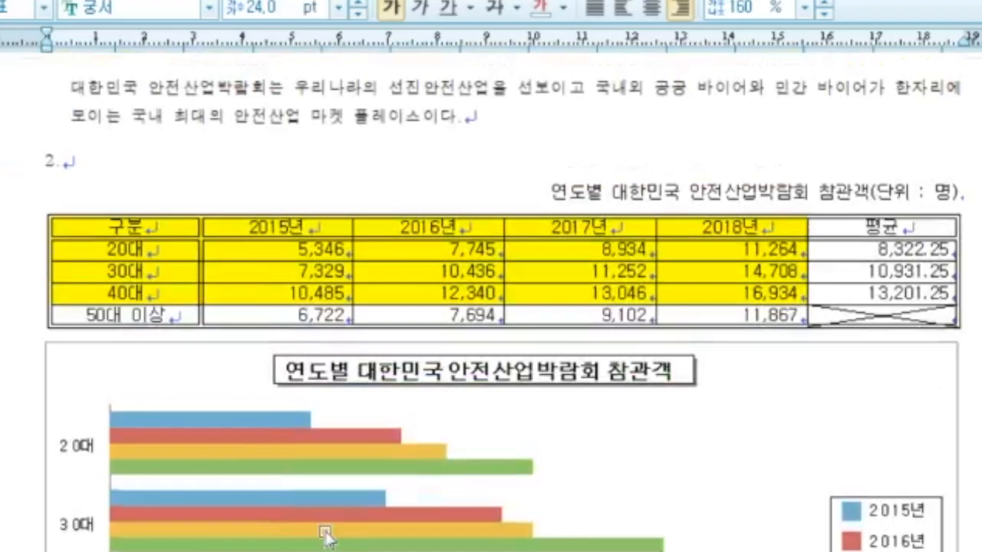
pyautogui.scroll(3, 324, 529)
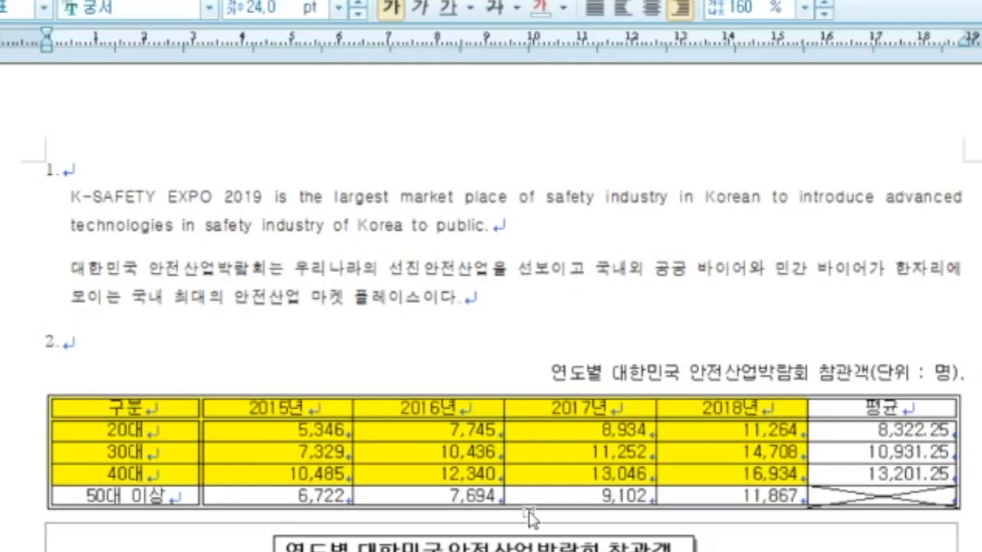
pyautogui.scroll(-8, 381, 473)
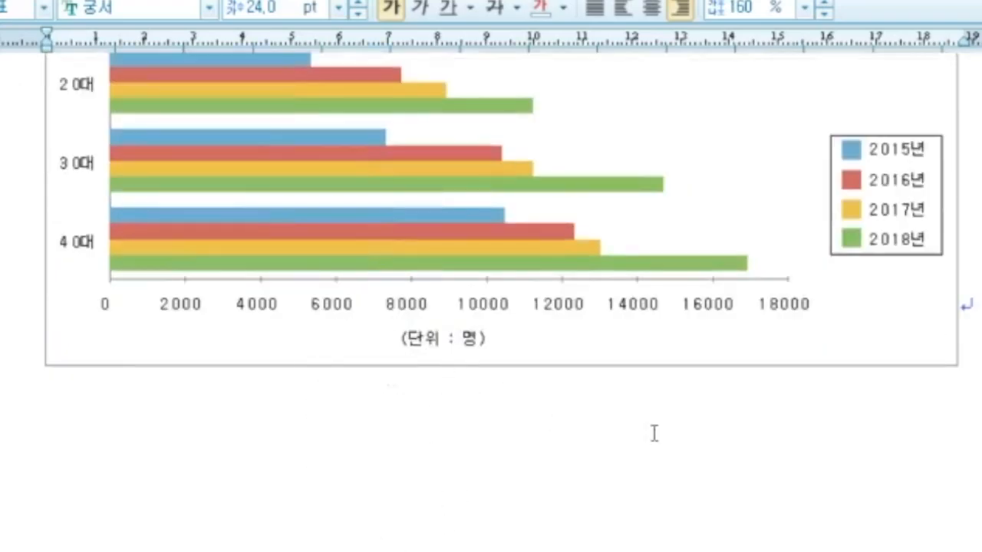
pyautogui.scroll(5, 322, 522)
pyautogui.scroll(2, 491, 307)
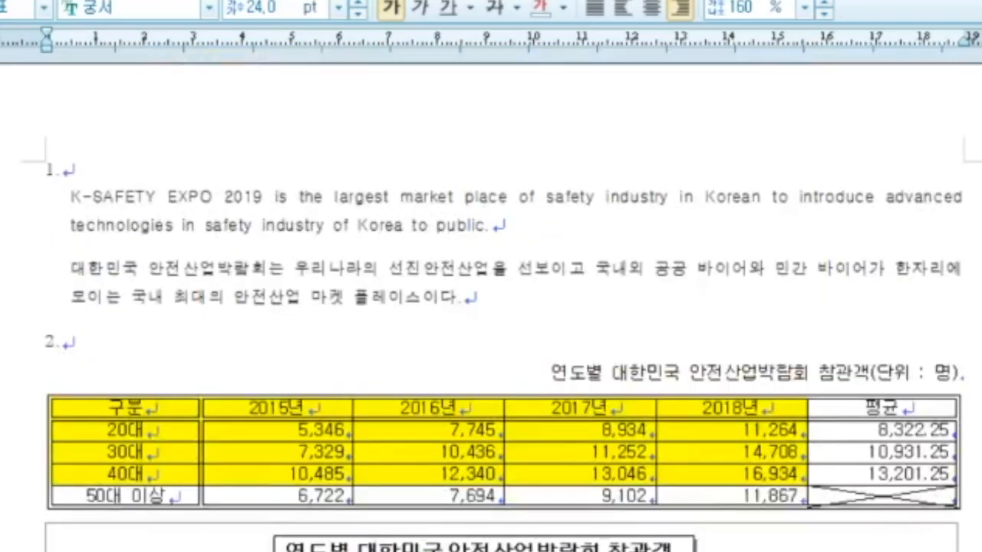